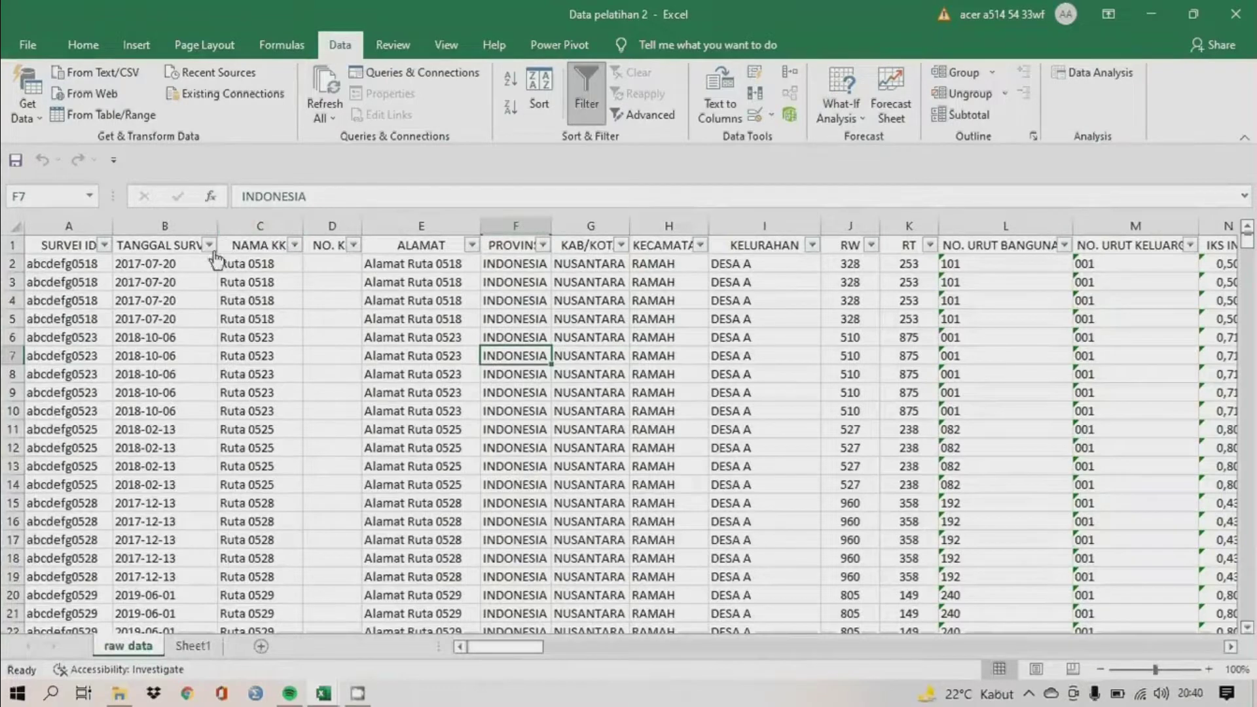
# Review all survey dates listed in the TANGGAL SURVEI filter for irregular entries, leaving the filter unapplied.
pyautogui.click(209, 245)
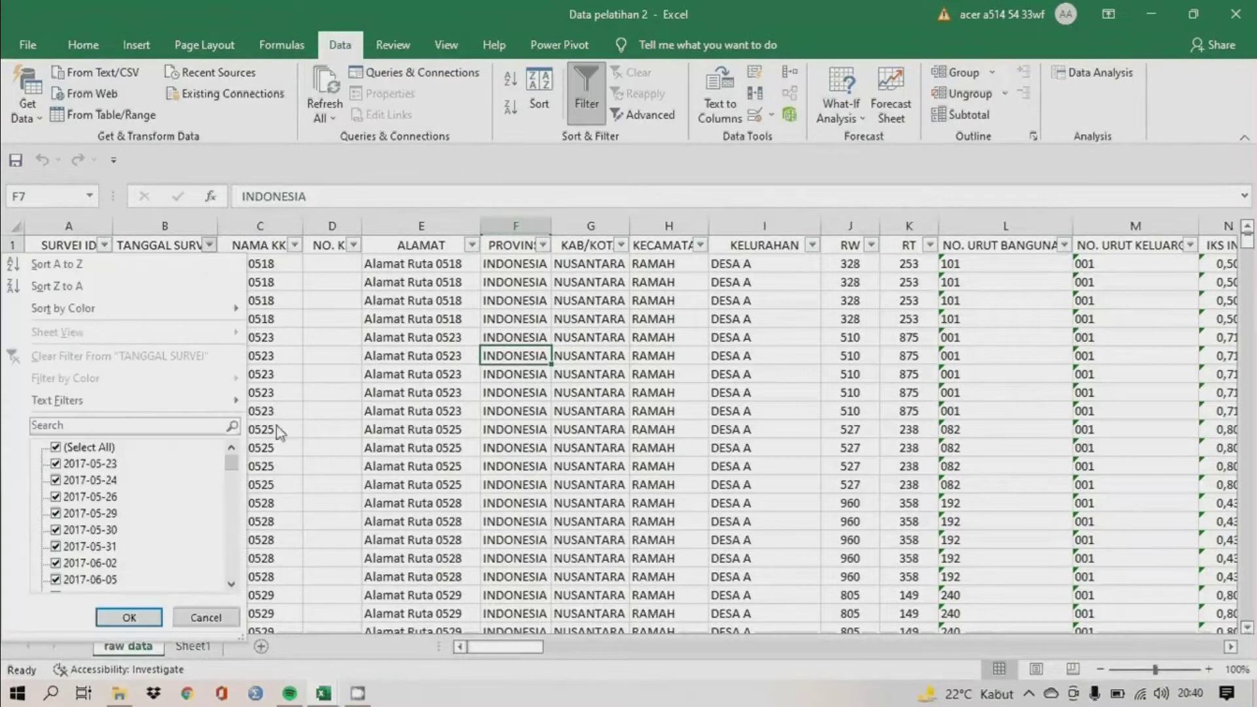
pyautogui.moveTo(234, 465); pyautogui.dragTo(240, 575)
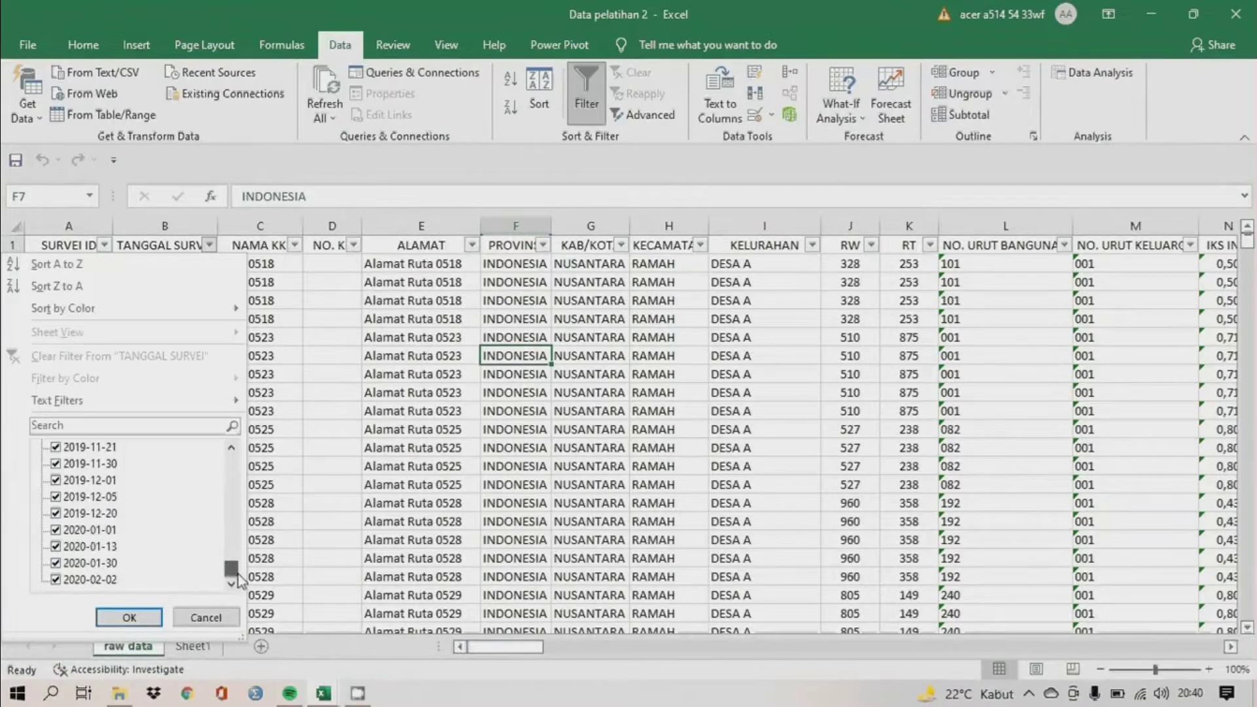
pyautogui.click(224, 616)
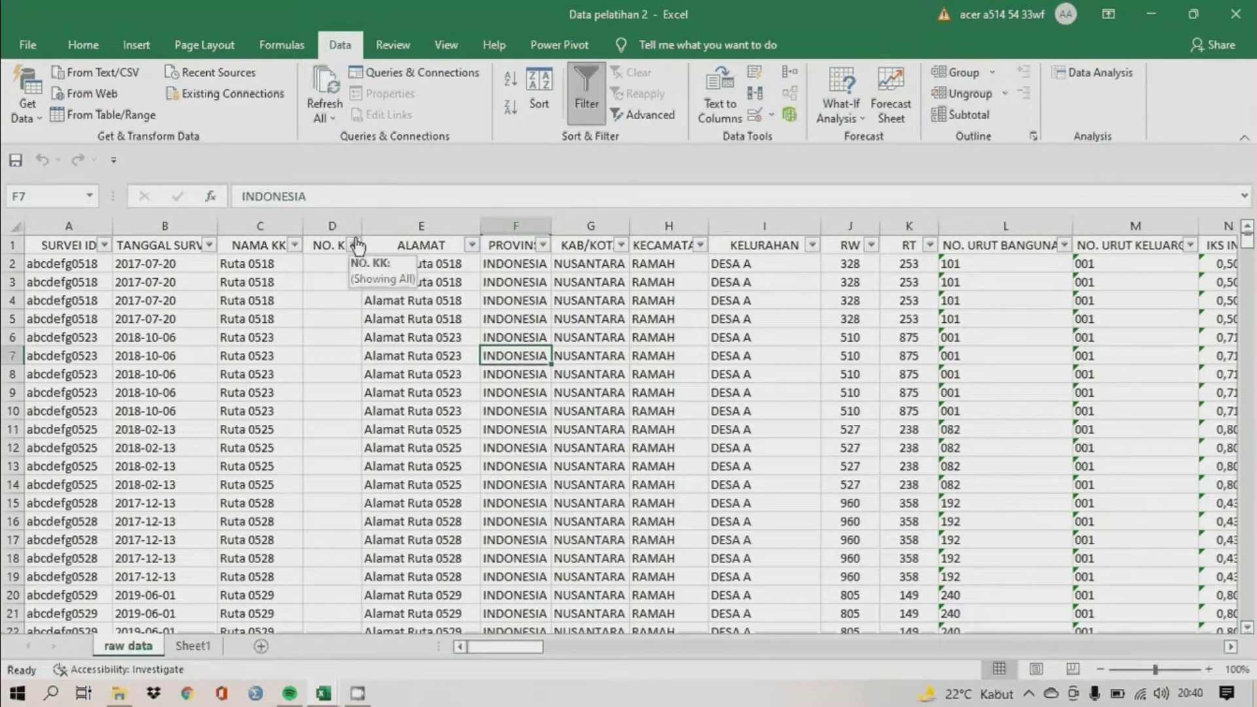
# Review the values listed in the RW and RT column filters, leaving both unapplied.
pyautogui.click(871, 244)
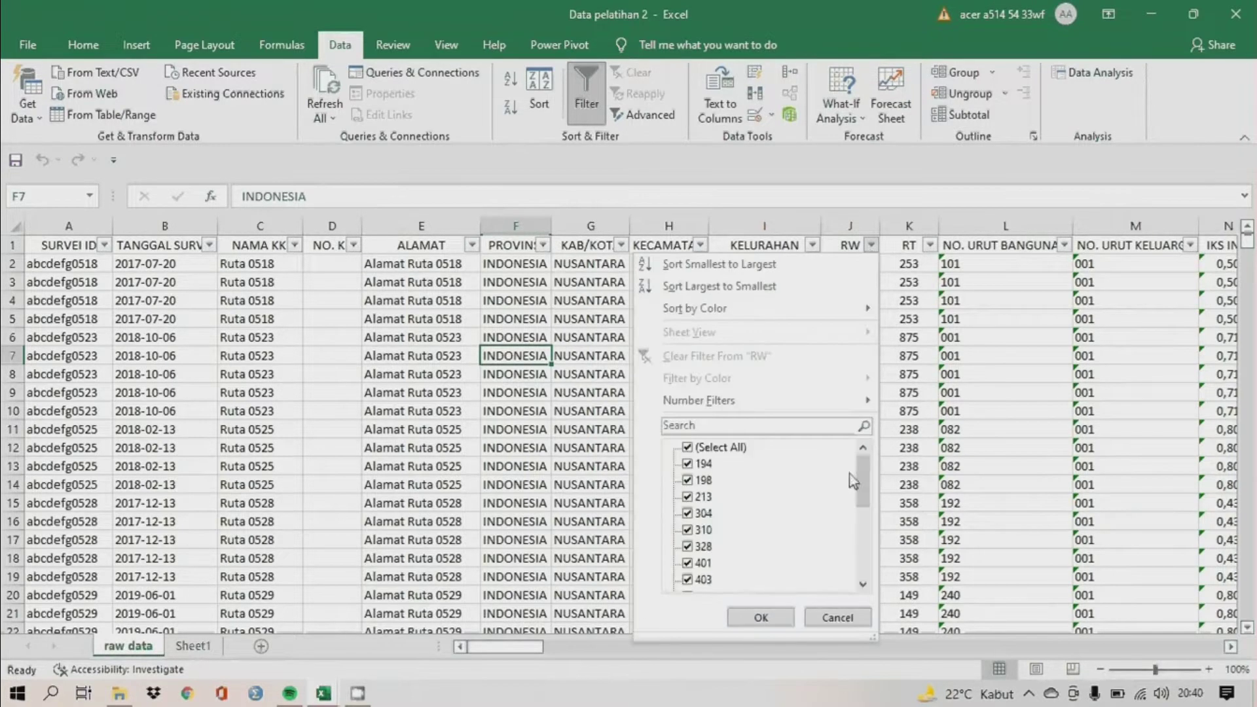
pyautogui.moveTo(867, 479); pyautogui.dragTo(863, 586)
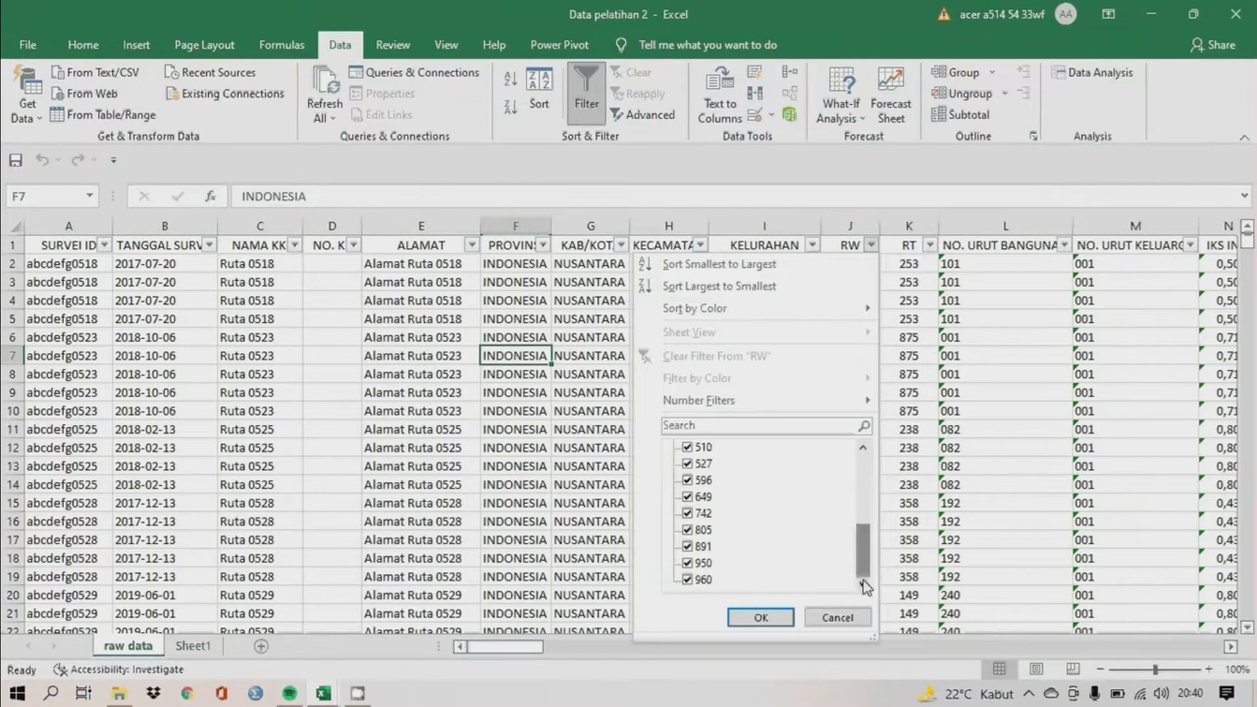
pyautogui.click(840, 620)
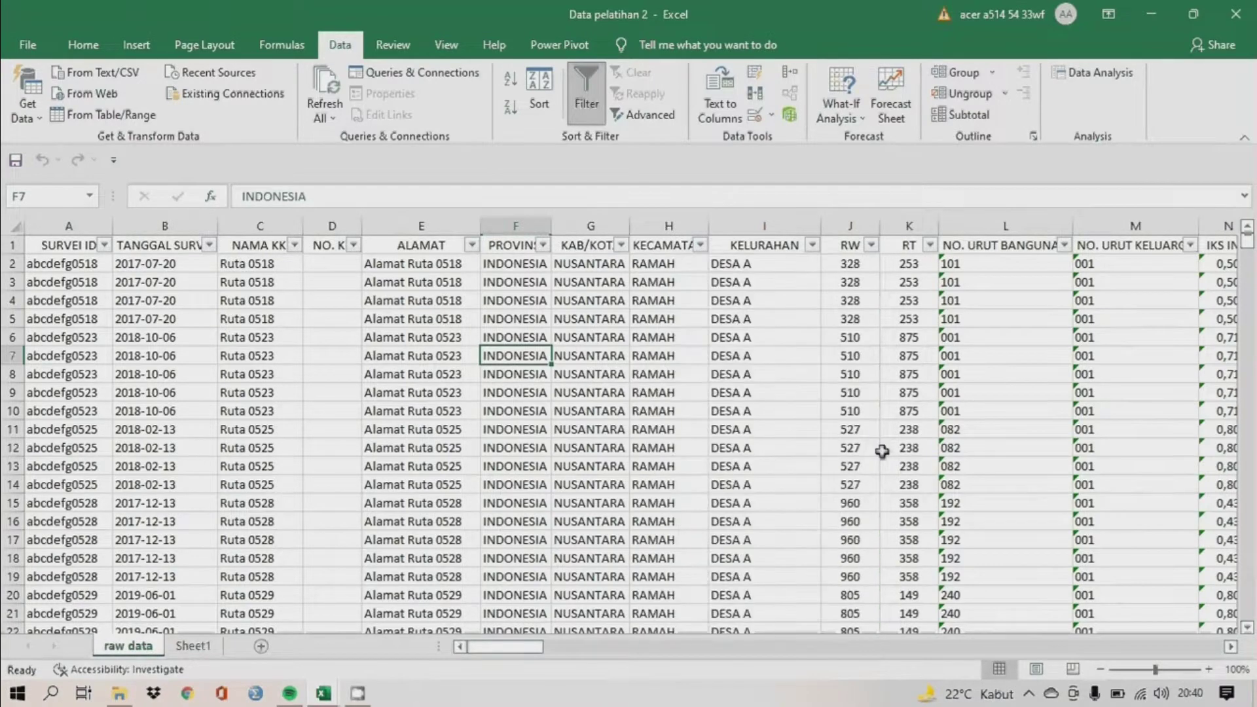
pyautogui.click(930, 245)
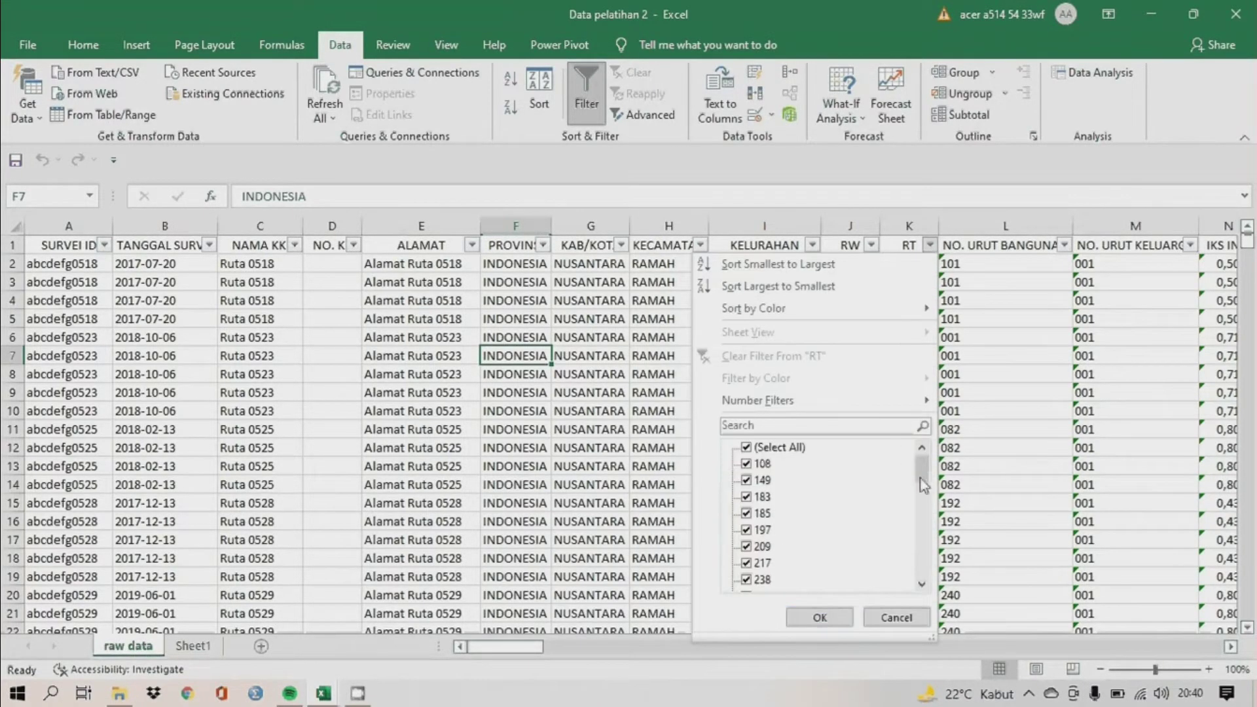
pyautogui.moveTo(925, 482); pyautogui.dragTo(923, 592)
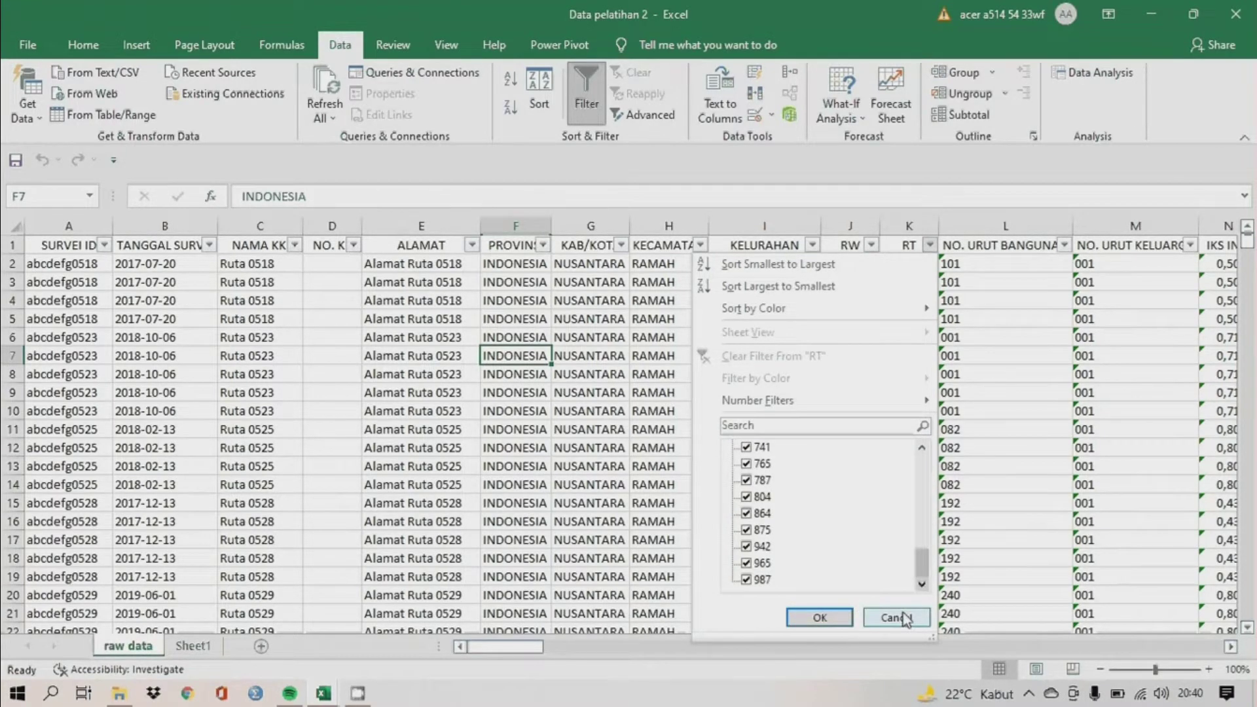
pyautogui.click(905, 619)
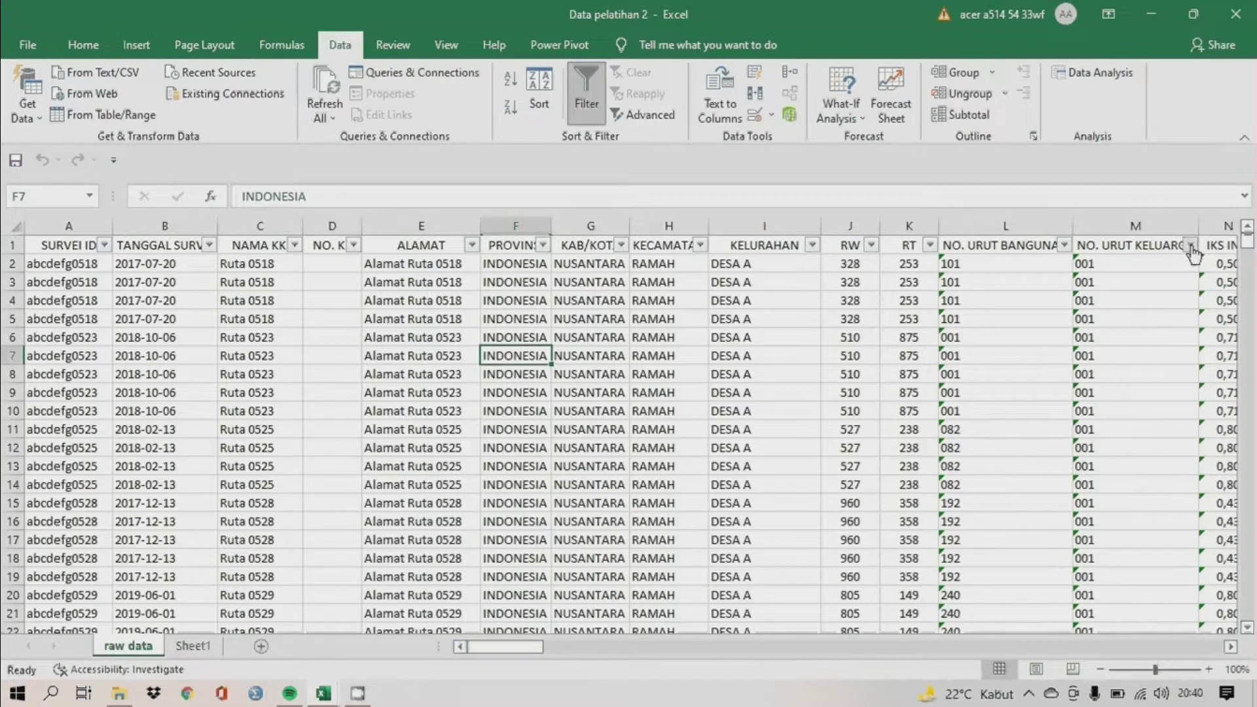
# Filter NO. URUT KELUARGA to 000, 016, 025, 064, 090, 306, 449 and 666 to inspect those records, and turn filtering off.
pyautogui.click(1190, 246)
pyautogui.click(1005, 448)
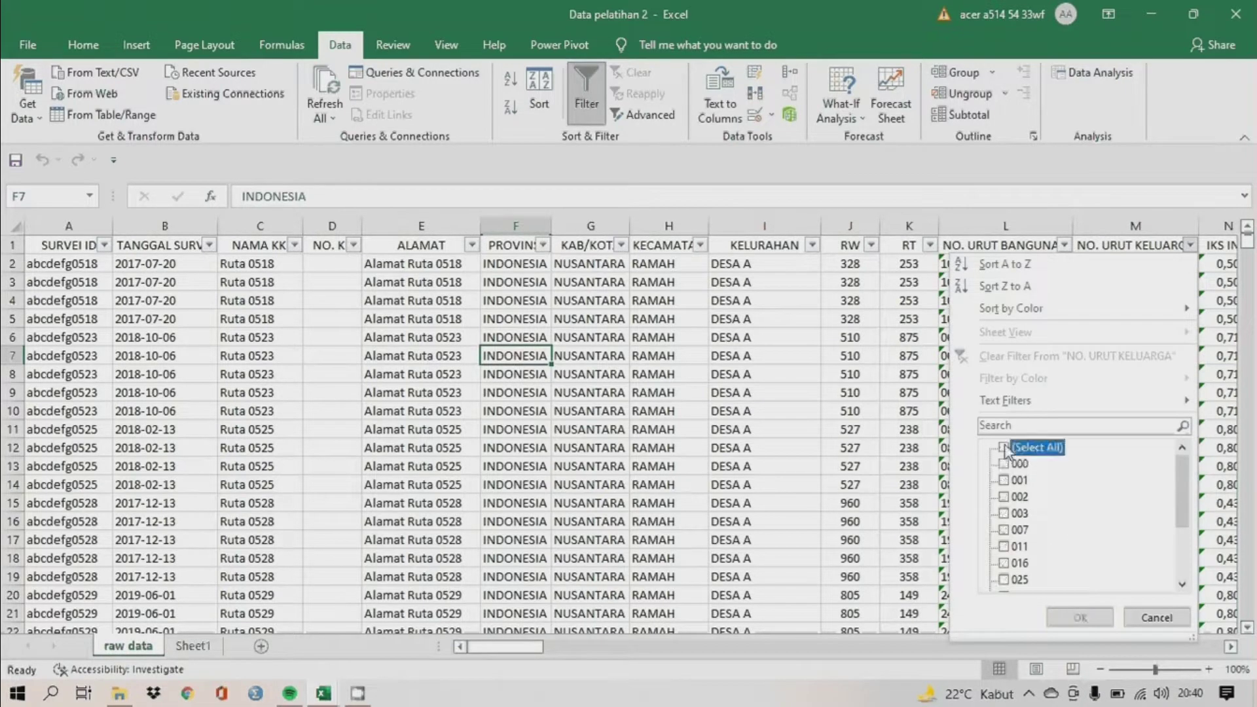
pyautogui.click(1003, 464)
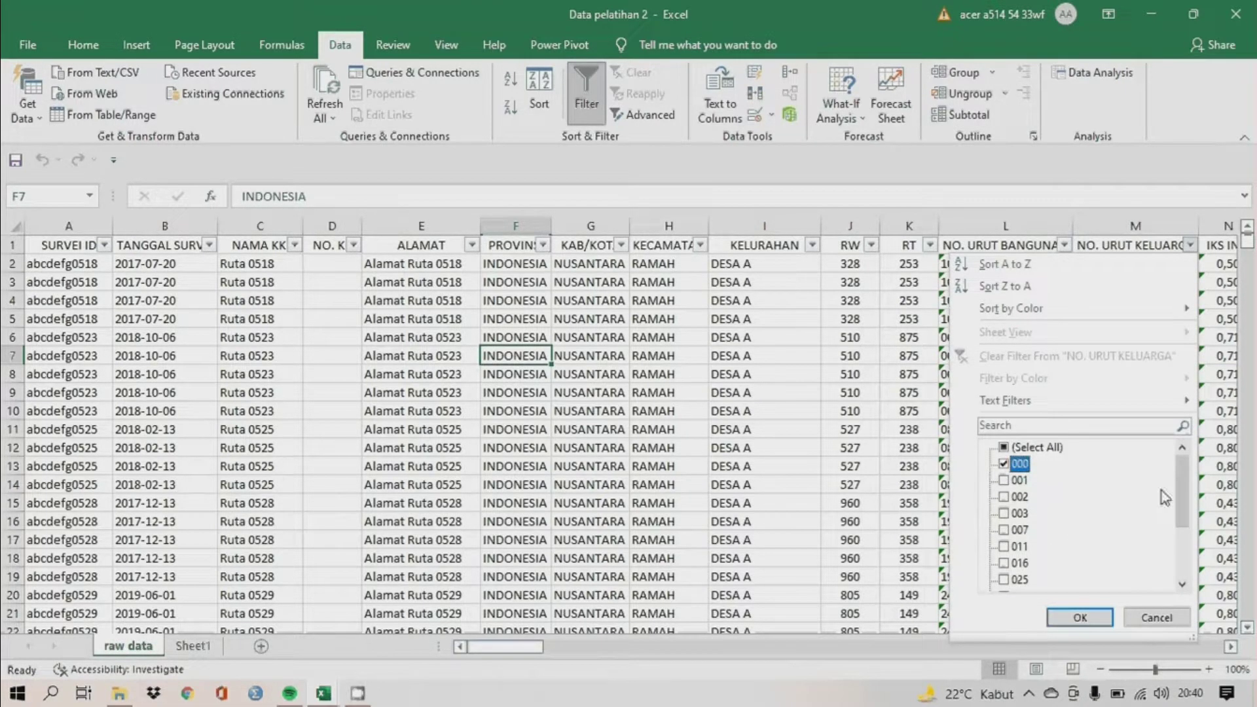
pyautogui.scroll(-2, 1161, 490)
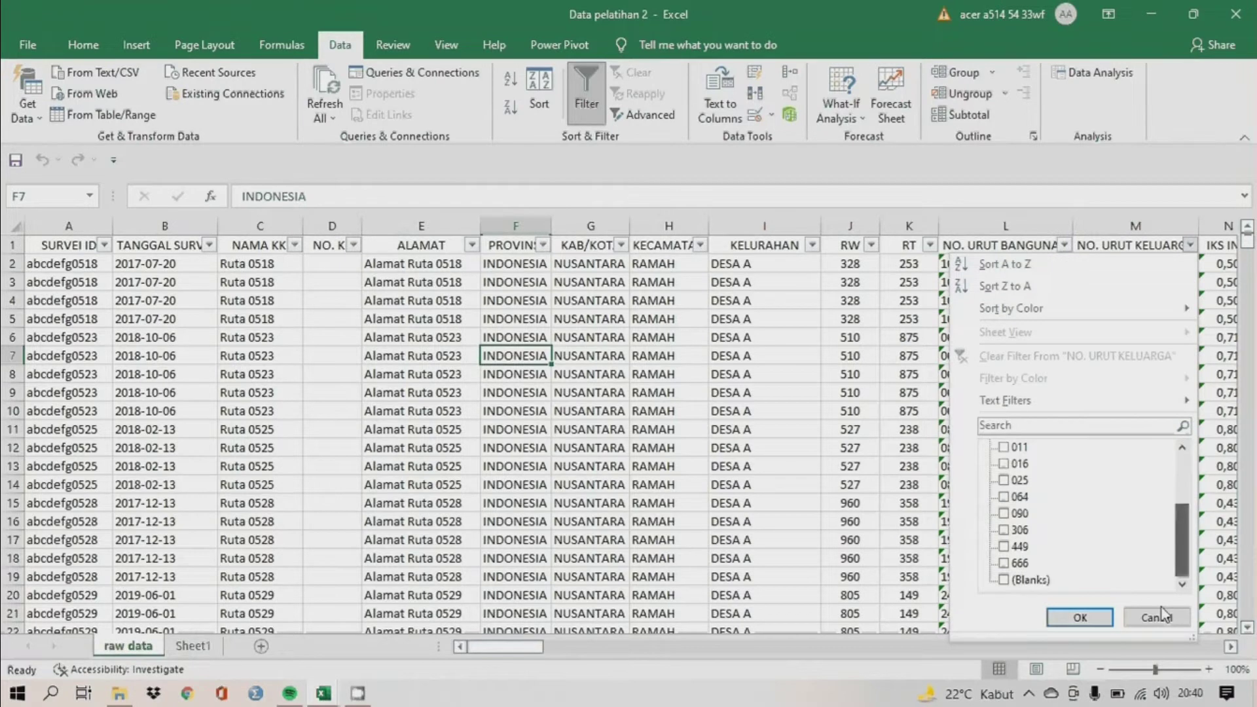
pyautogui.click(1004, 464)
pyautogui.click(1004, 480)
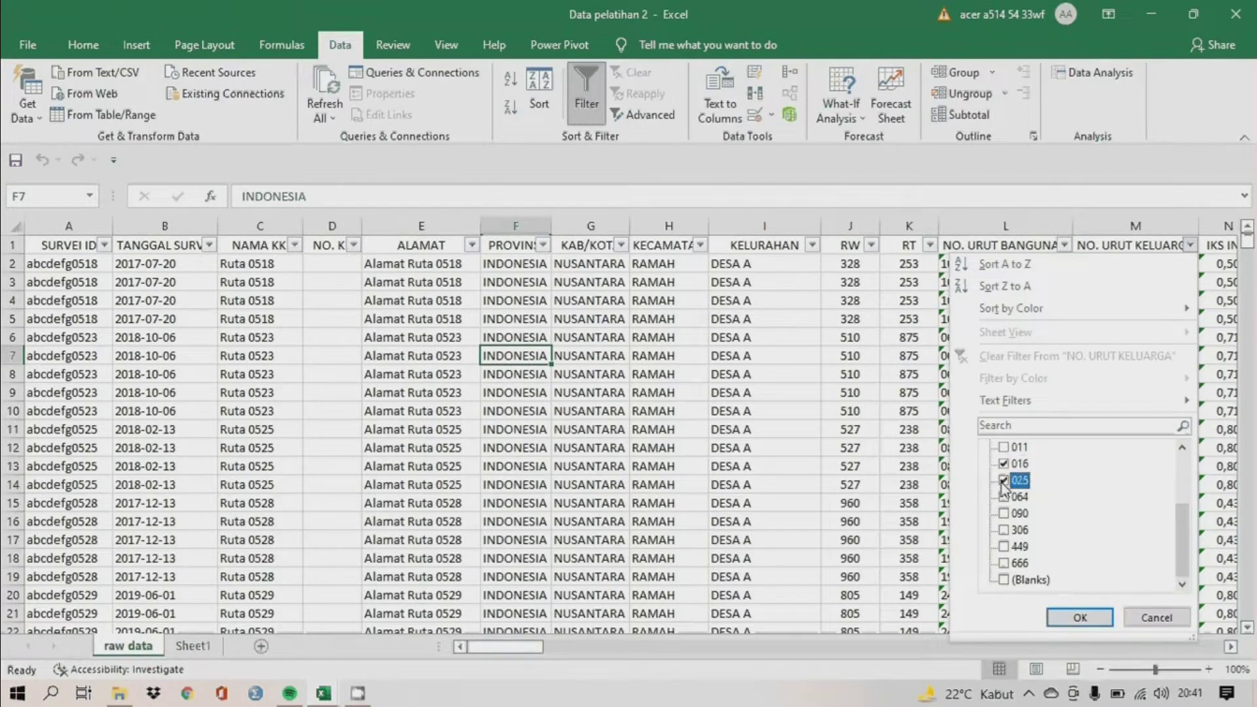
pyautogui.click(1003, 497)
pyautogui.click(1004, 513)
pyautogui.click(1003, 530)
pyautogui.click(1005, 547)
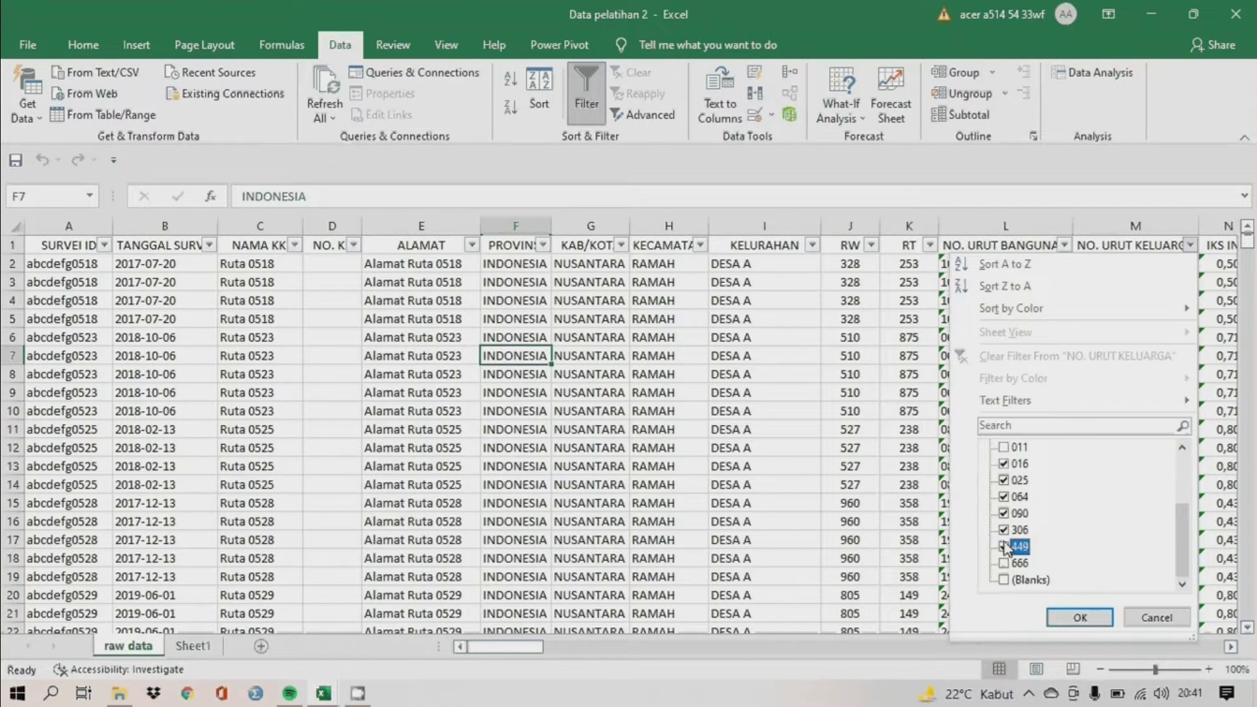
pyautogui.click(1004, 563)
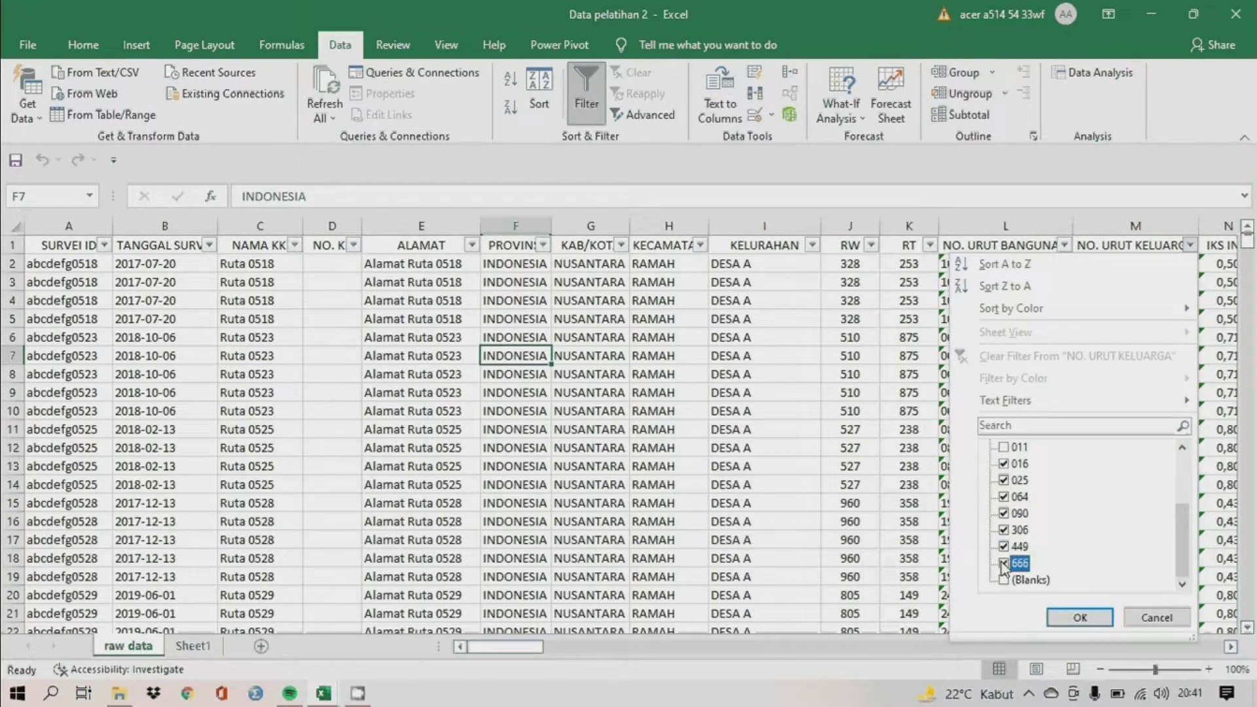
pyautogui.click(1077, 618)
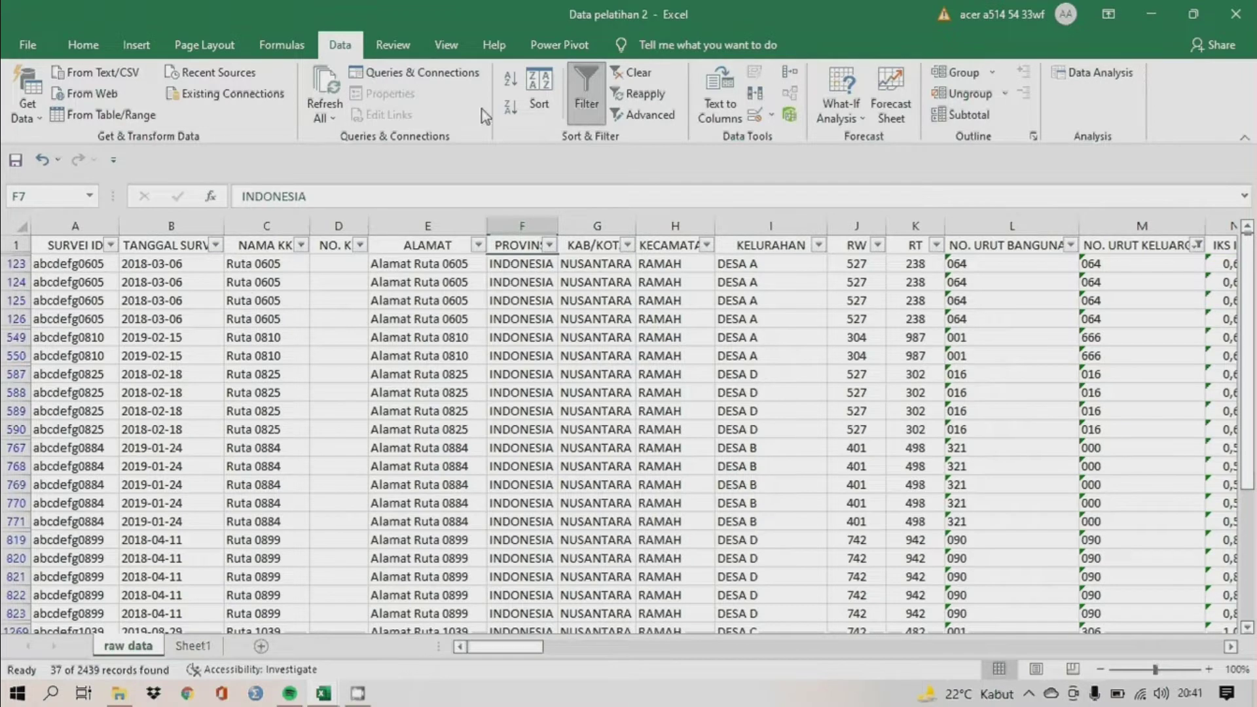
pyautogui.click(585, 104)
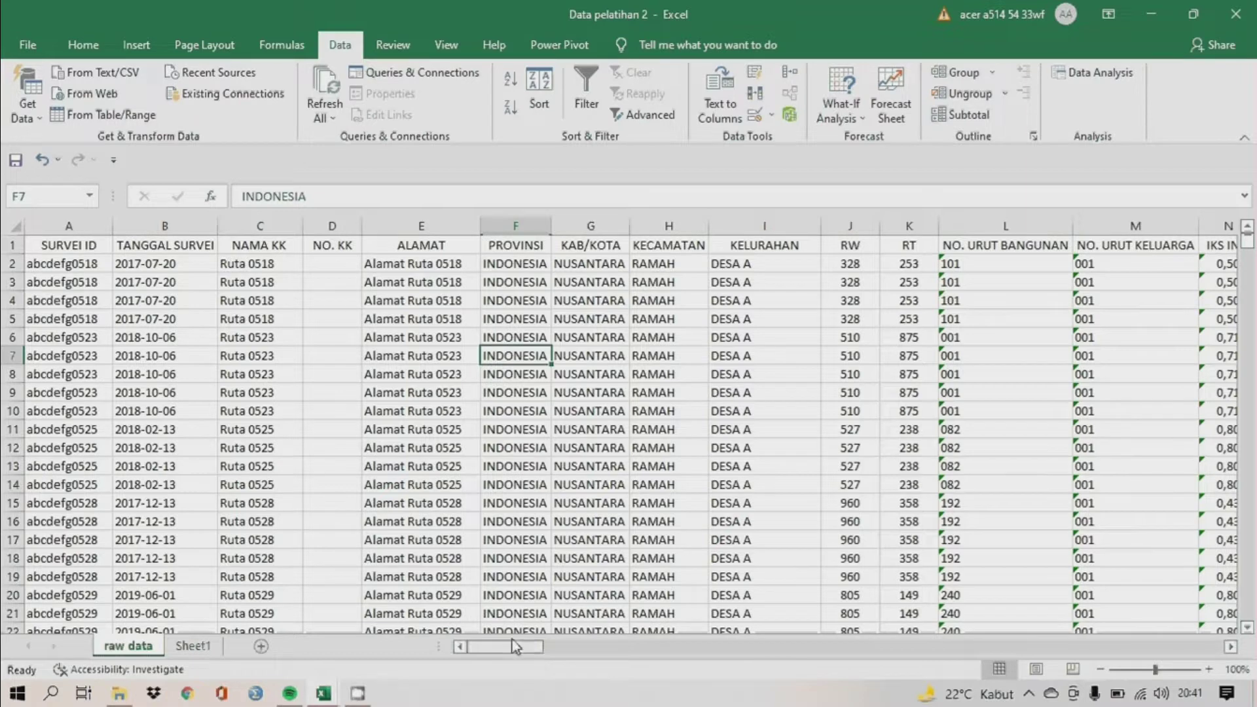
# Turn filtering back on and show only records whose UMUR(TAHUN) is 0, 118 or 127.
pyautogui.moveTo(485, 645); pyautogui.dragTo(930, 660)
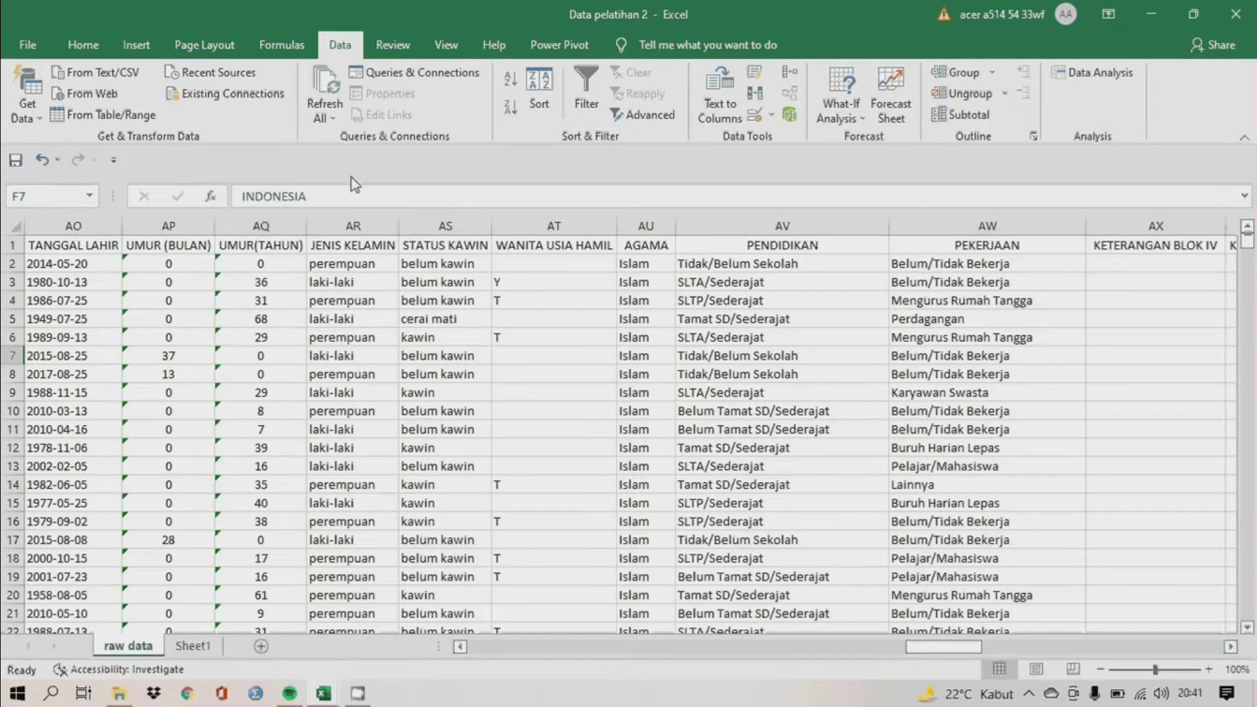
pyautogui.click(592, 91)
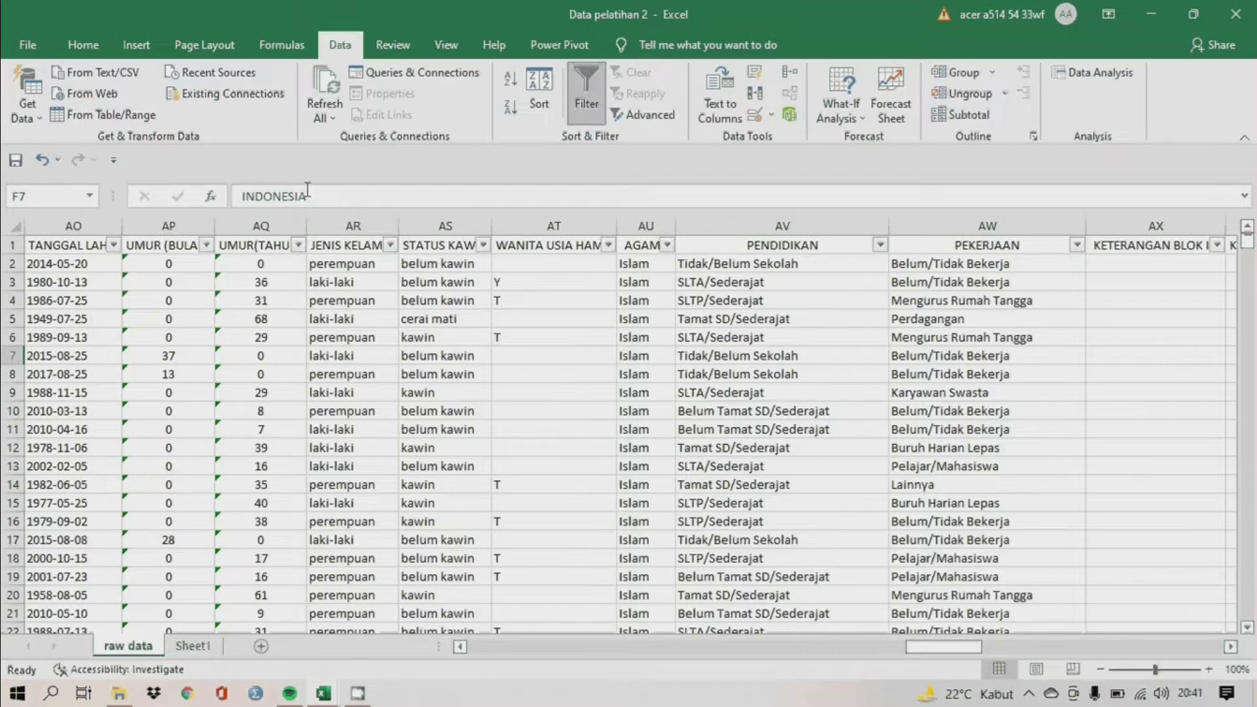
pyautogui.click(298, 246)
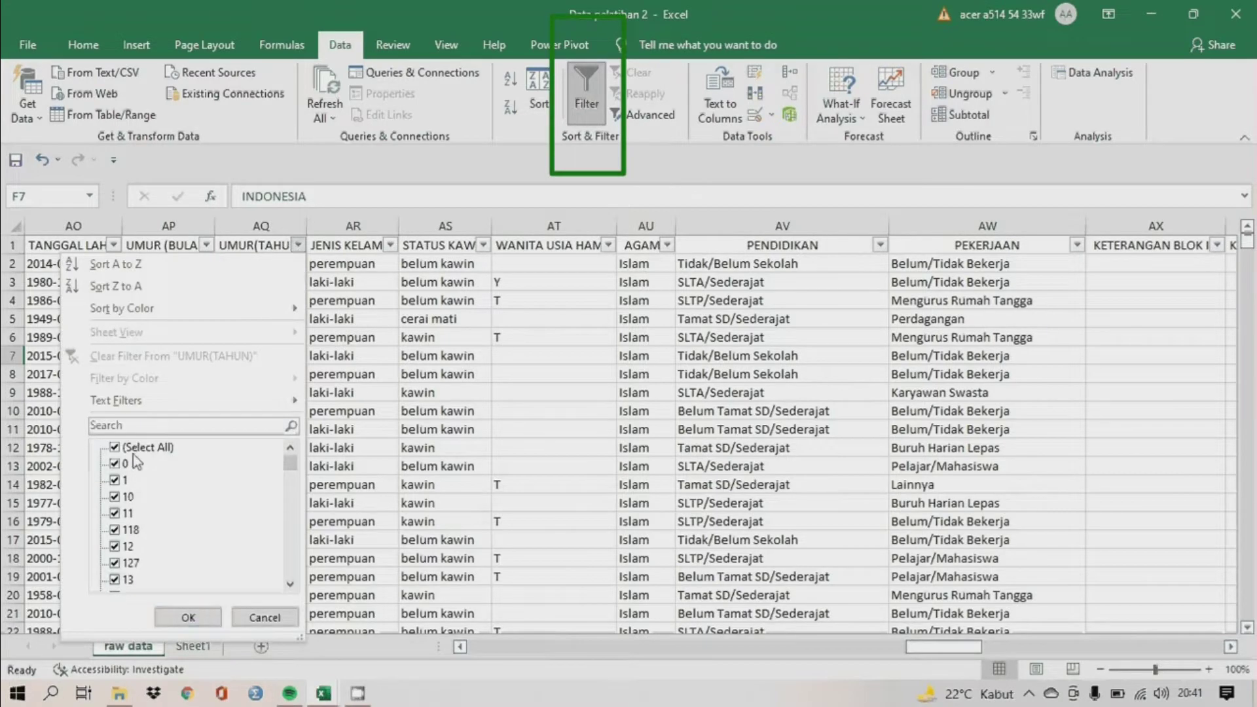
pyautogui.click(115, 447)
pyautogui.click(115, 464)
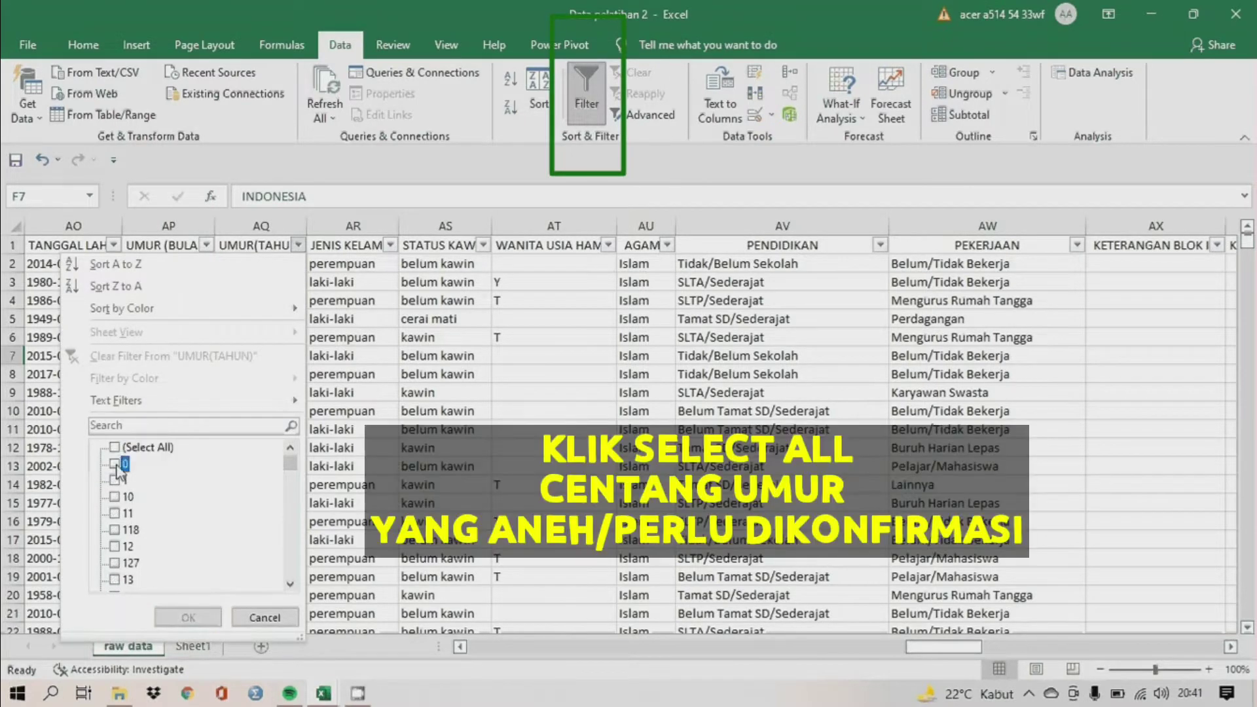
pyautogui.click(115, 530)
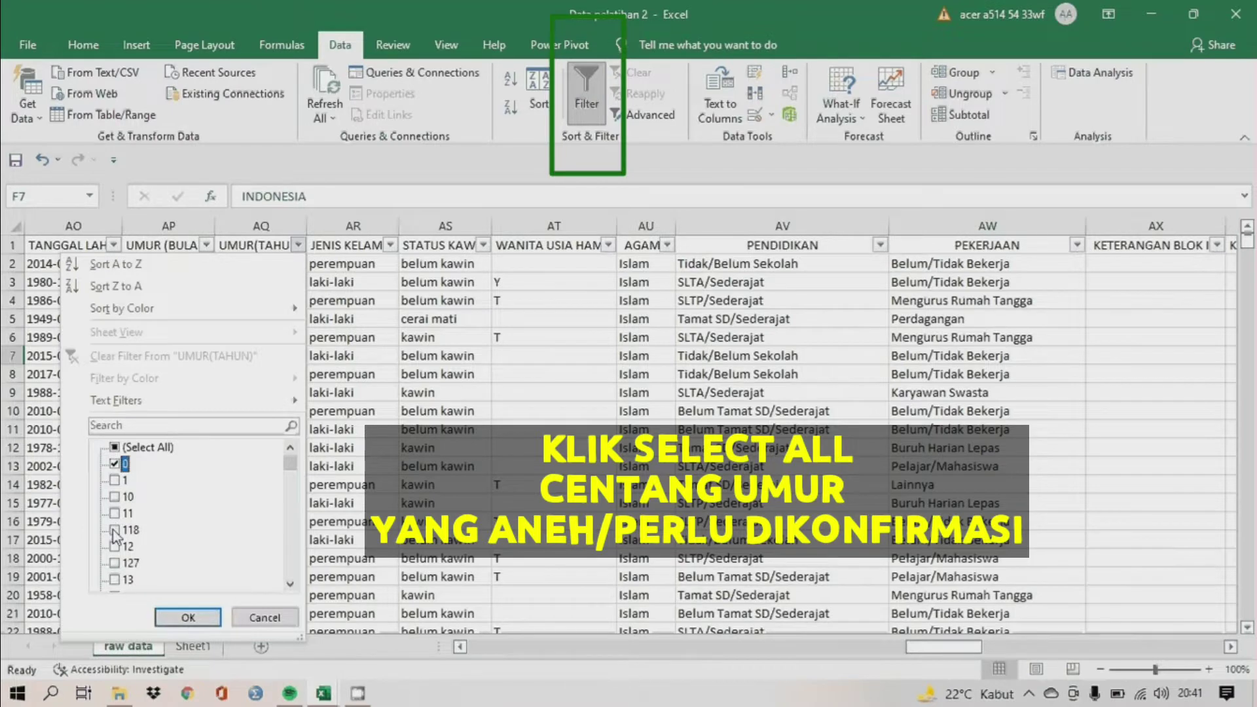
pyautogui.click(114, 563)
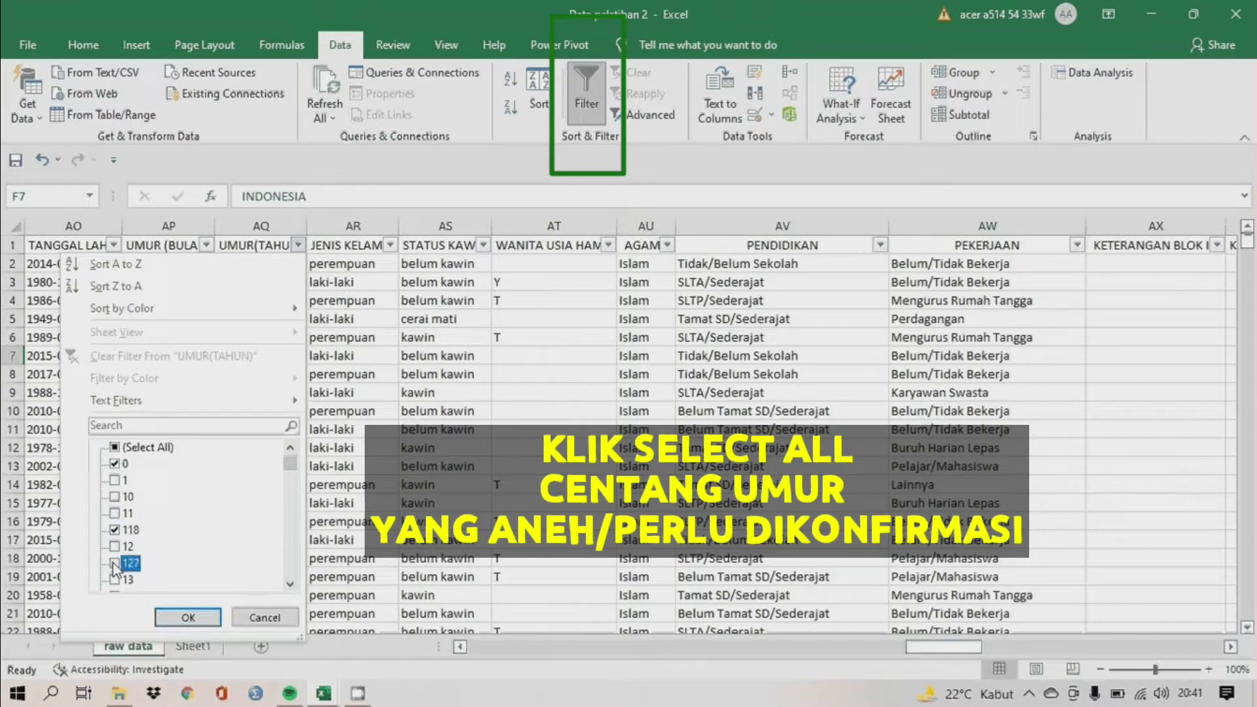
pyautogui.click(188, 617)
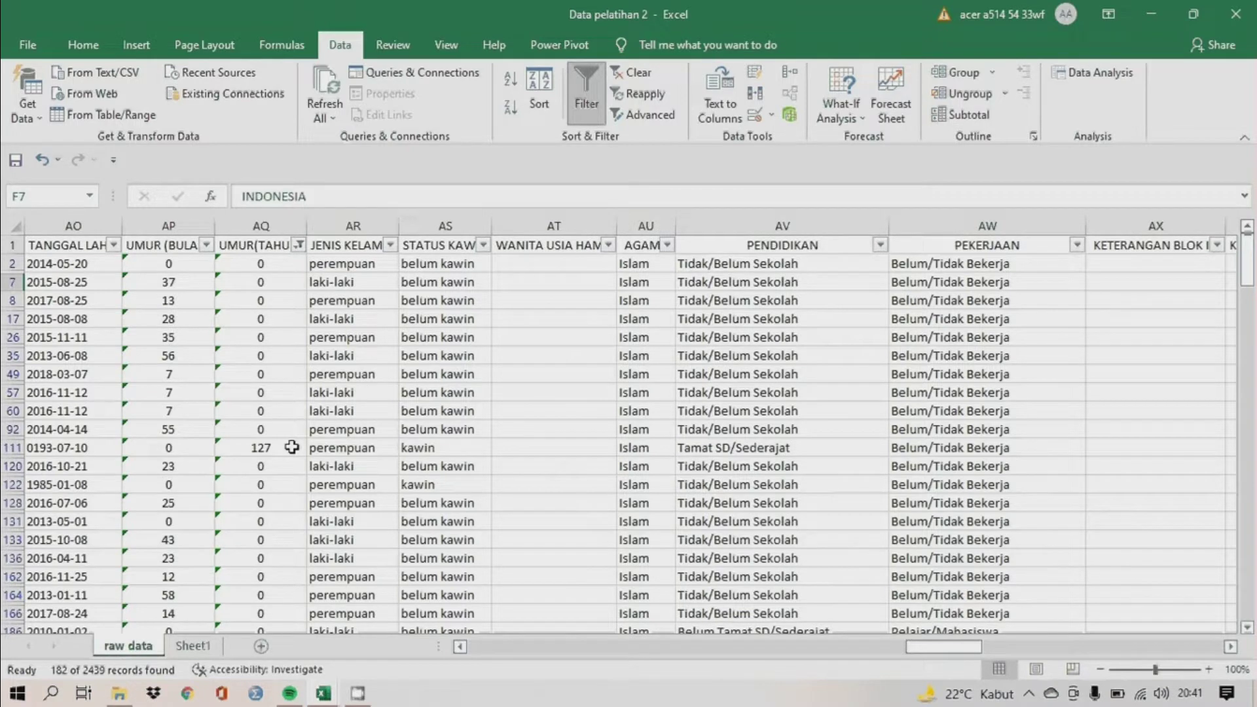
# Check the TANGGAL LAHIR entry of the record with age 127 and turn filtering off.
pyautogui.click(83, 448)
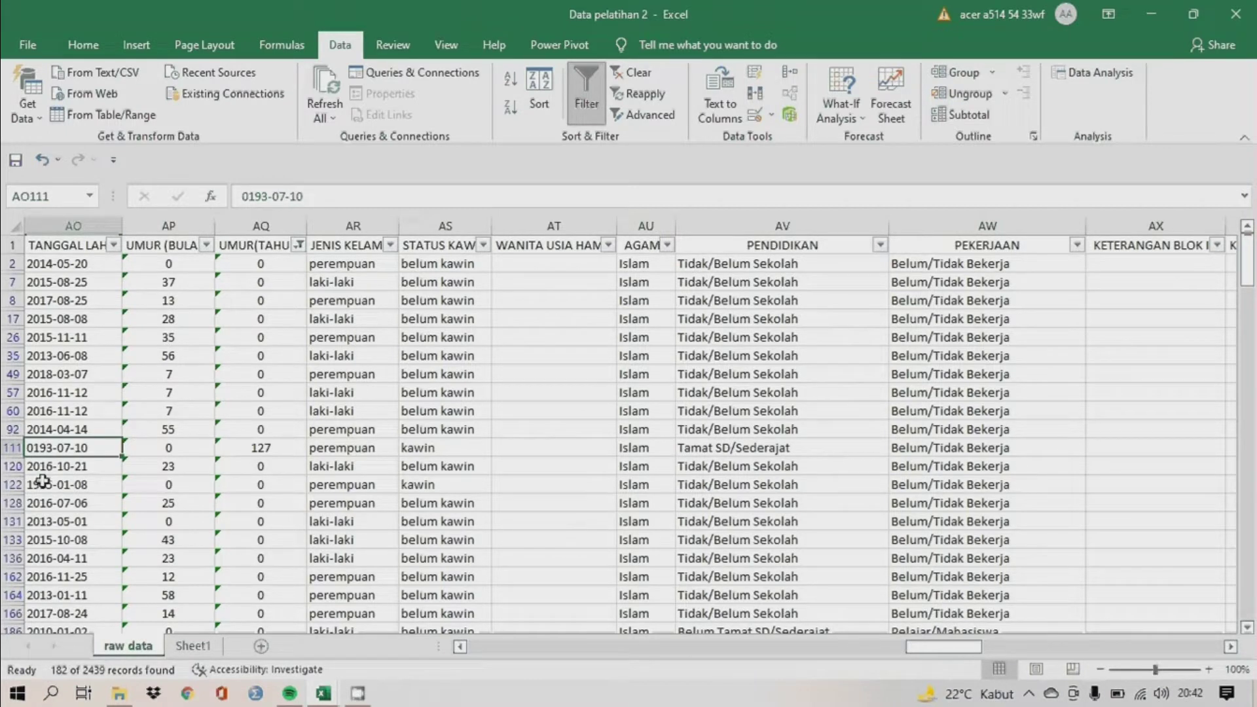
pyautogui.click(585, 100)
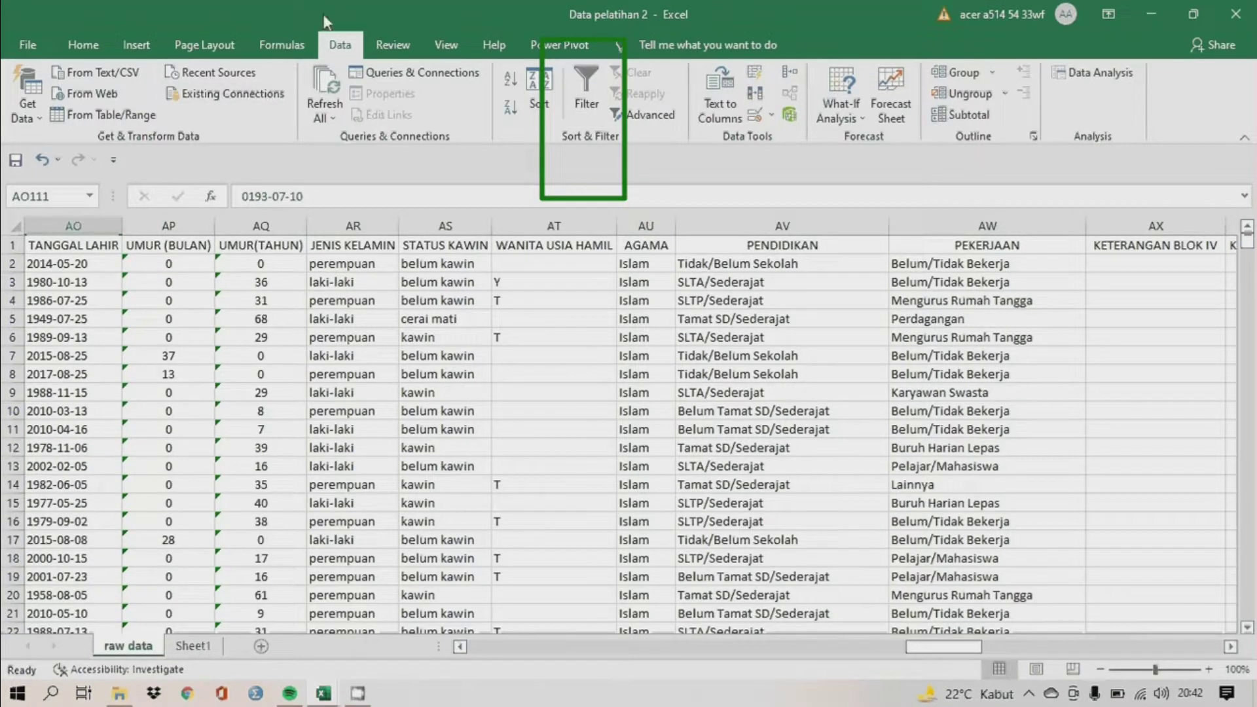
# Insert a PivotTable on a new worksheet from the full raw data range.
pyautogui.click(138, 44)
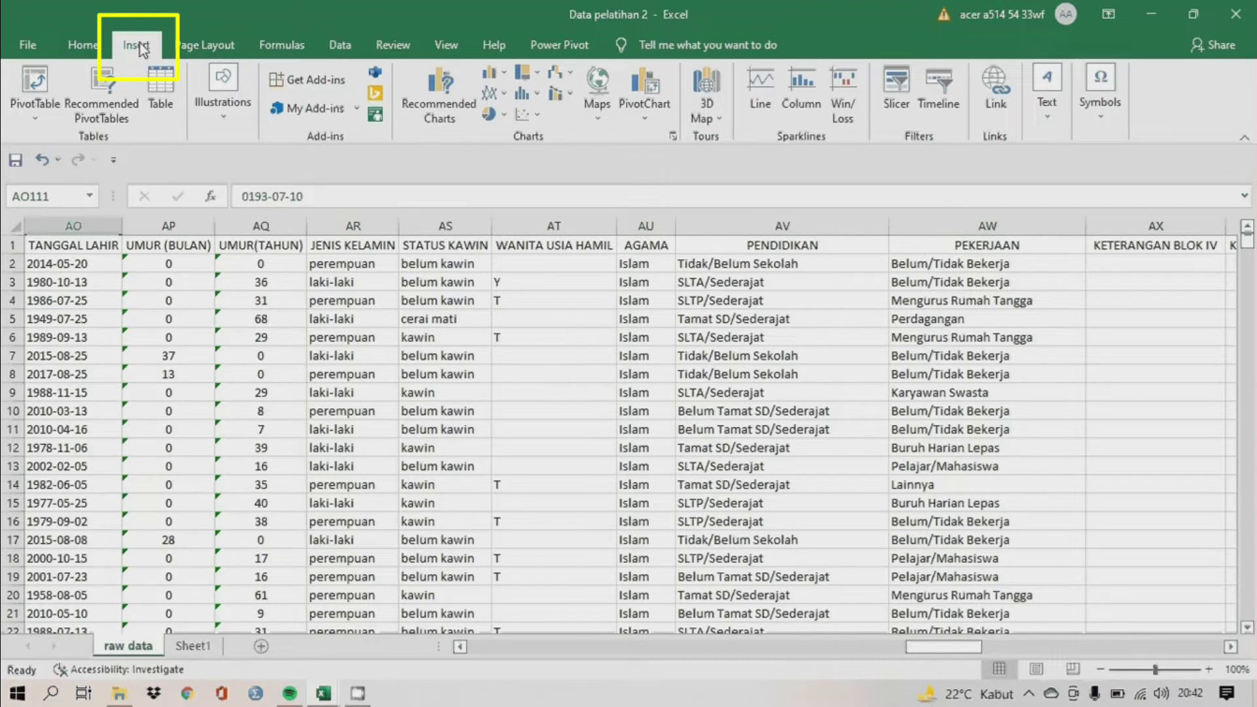
pyautogui.click(35, 78)
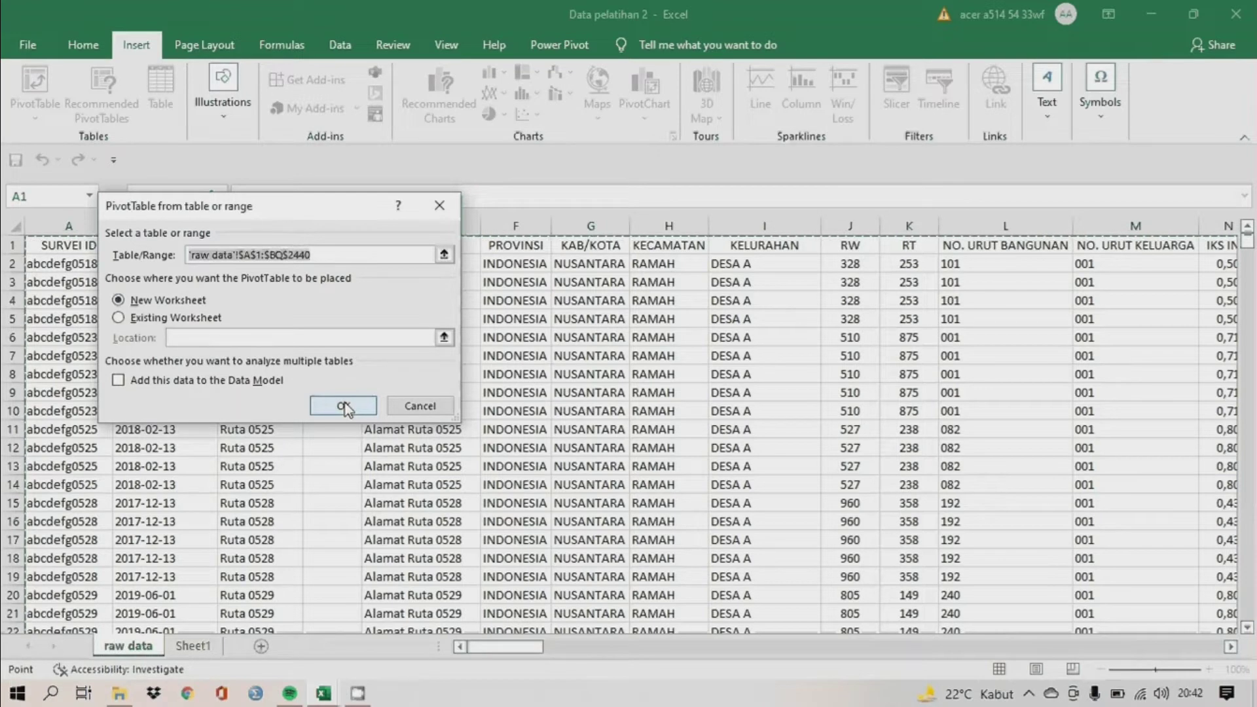
pyautogui.click(345, 406)
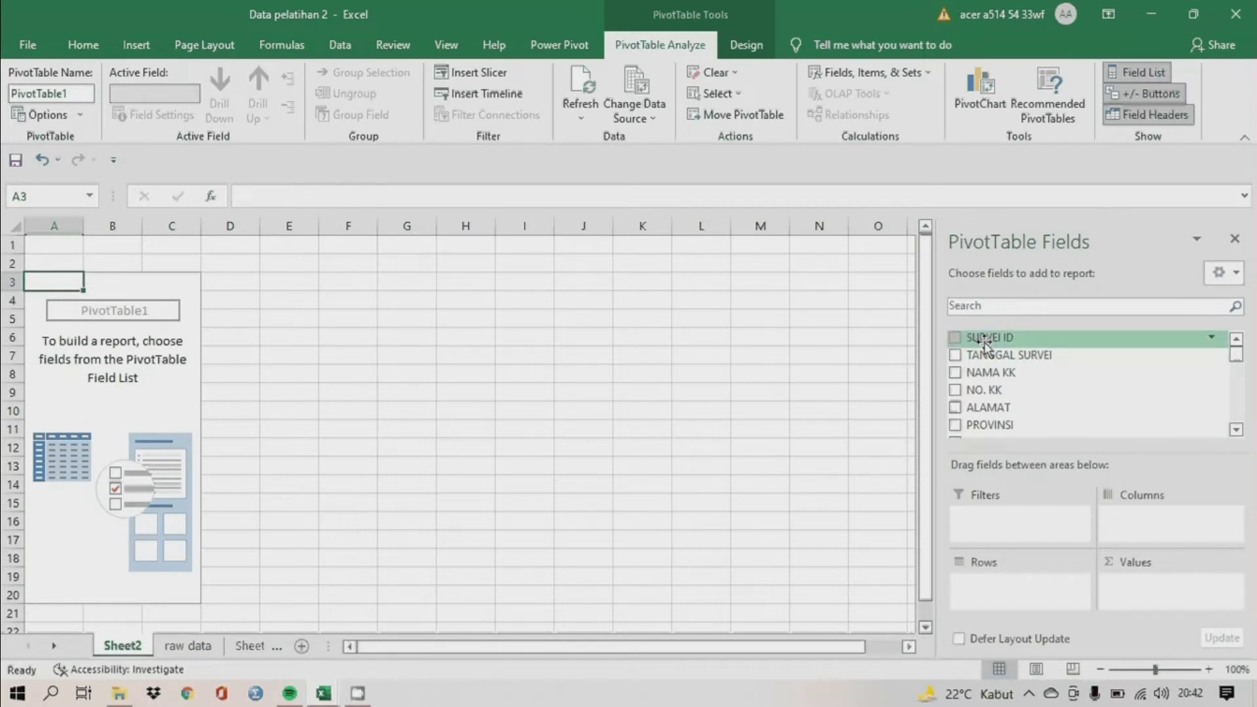
# Build the PivotTable with SURVEI ID as rows and HUBUNGAN KELUARGA as both columns and counted values.
pyautogui.click(956, 339)
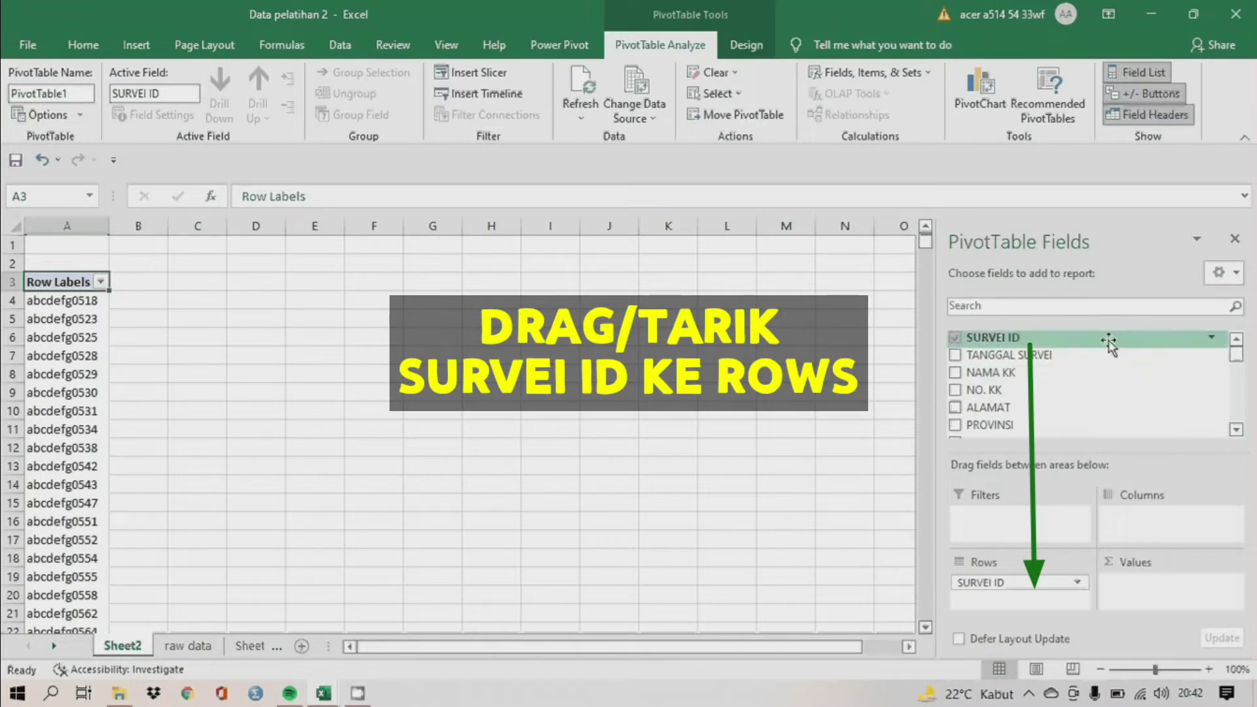
pyautogui.moveTo(1105, 341); pyautogui.dragTo(1003, 601)
pyautogui.moveTo(1236, 354); pyautogui.dragTo(1236, 398)
pyautogui.moveTo(1086, 576); pyautogui.dragTo(1112, 589)
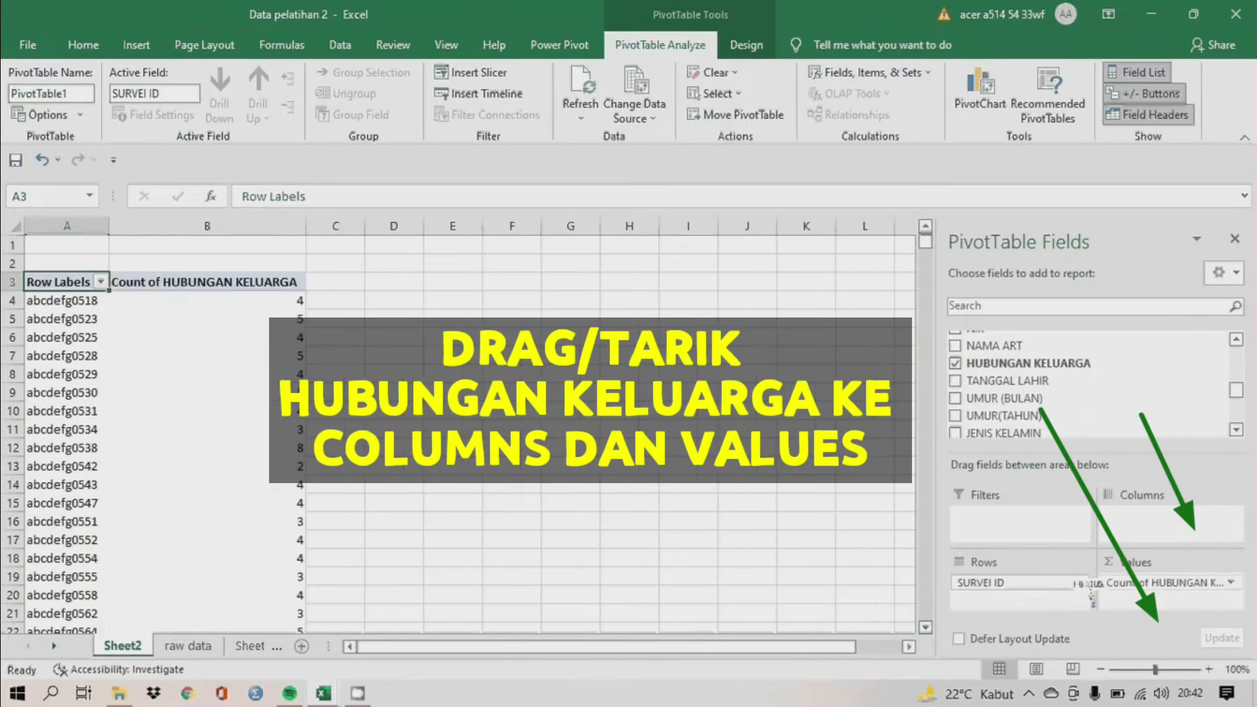
pyautogui.moveTo(1025, 363); pyautogui.dragTo(1085, 527)
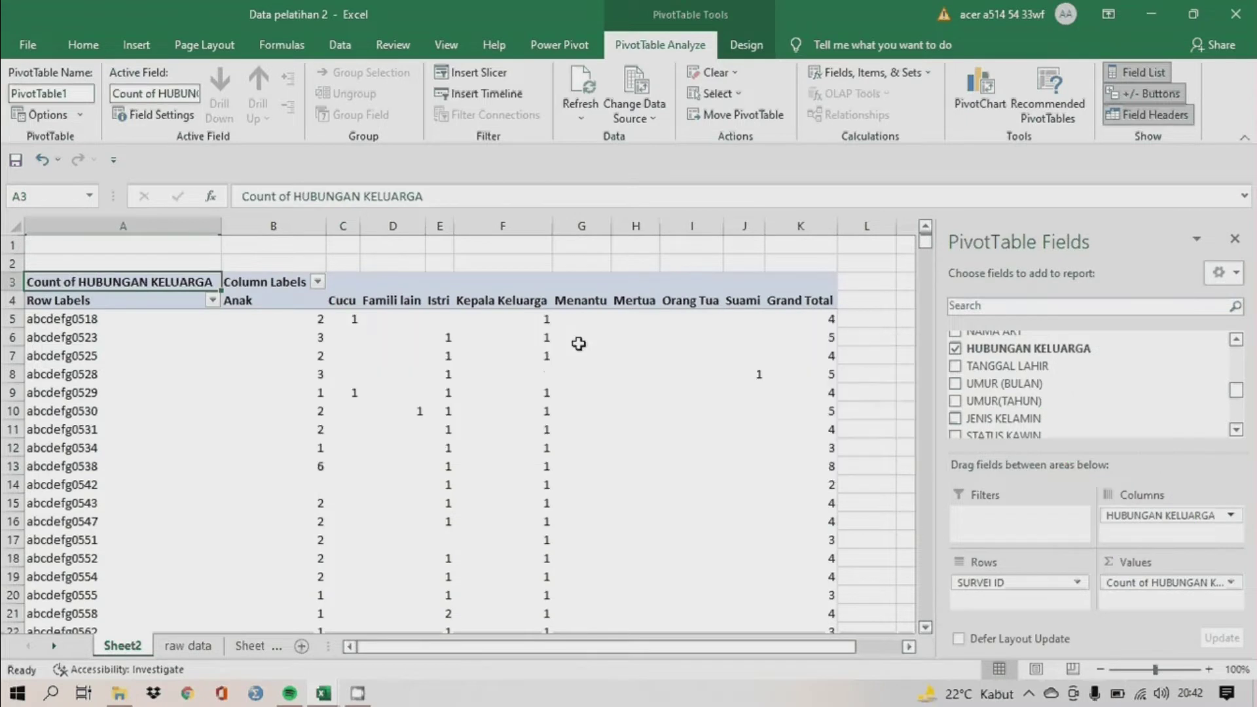
# Examine the Kepala Keluarga, survey ID and Suami cells of the household in row 8.
pyautogui.click(545, 381)
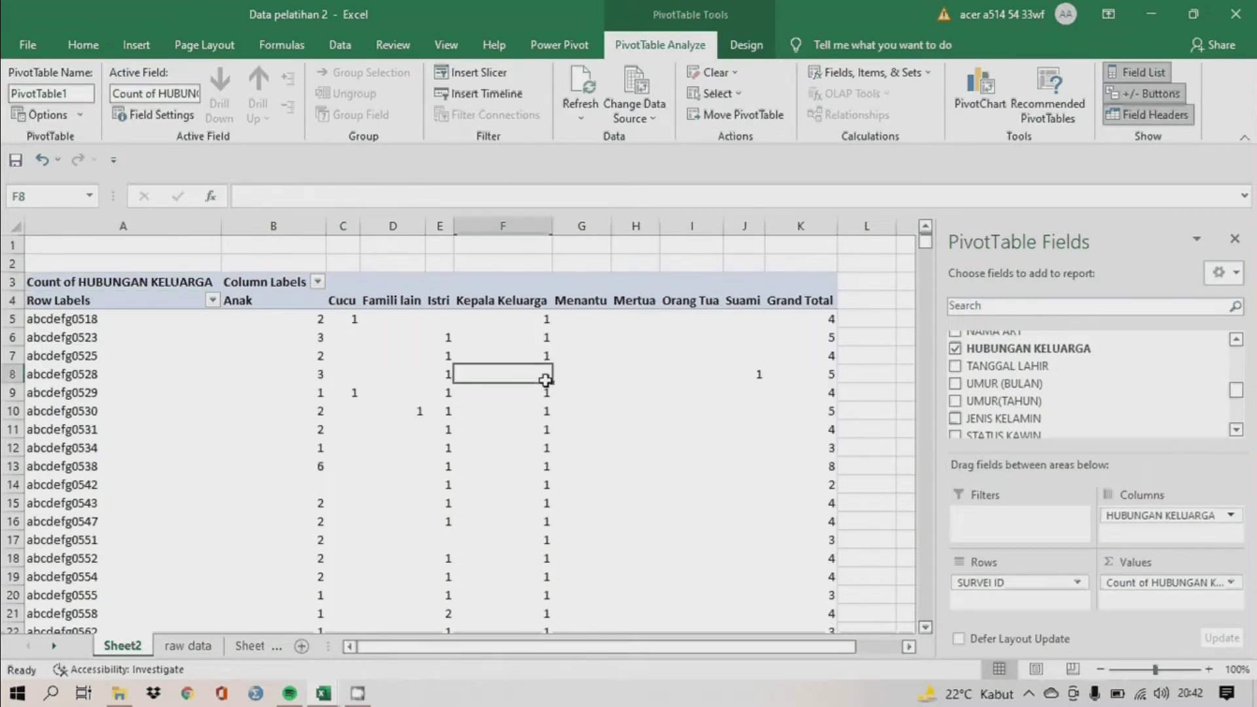
pyautogui.click(110, 373)
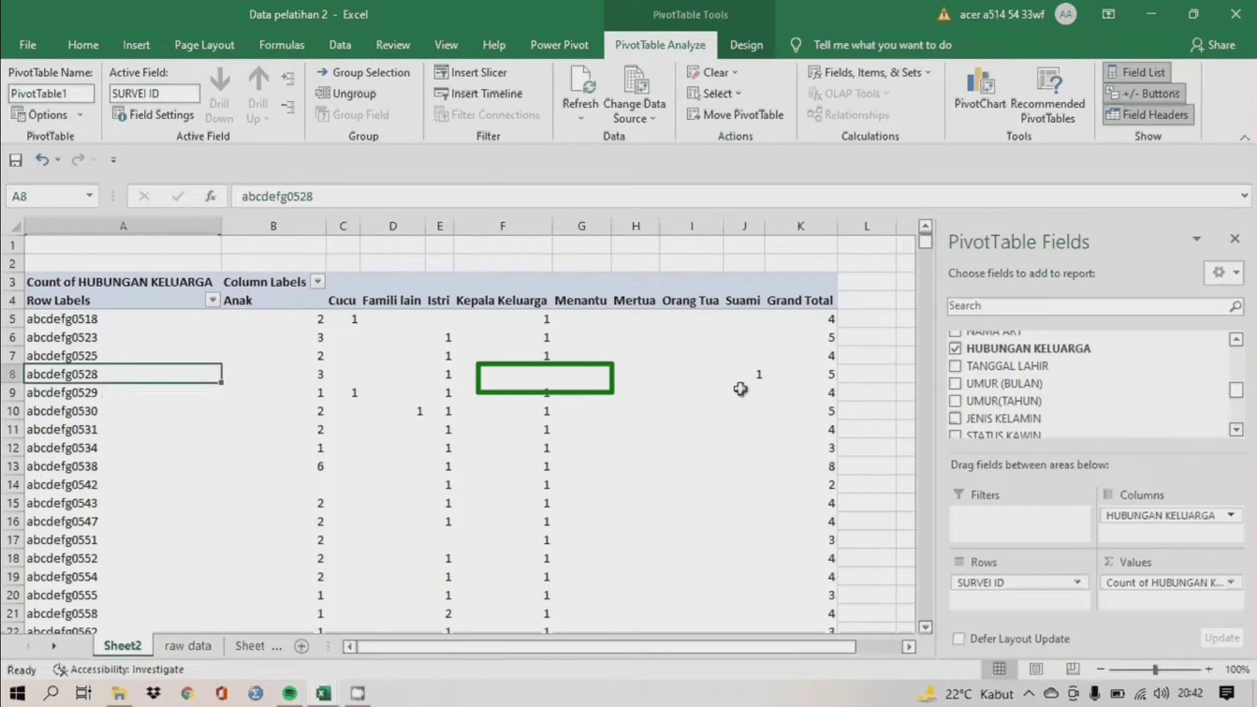
pyautogui.click(754, 373)
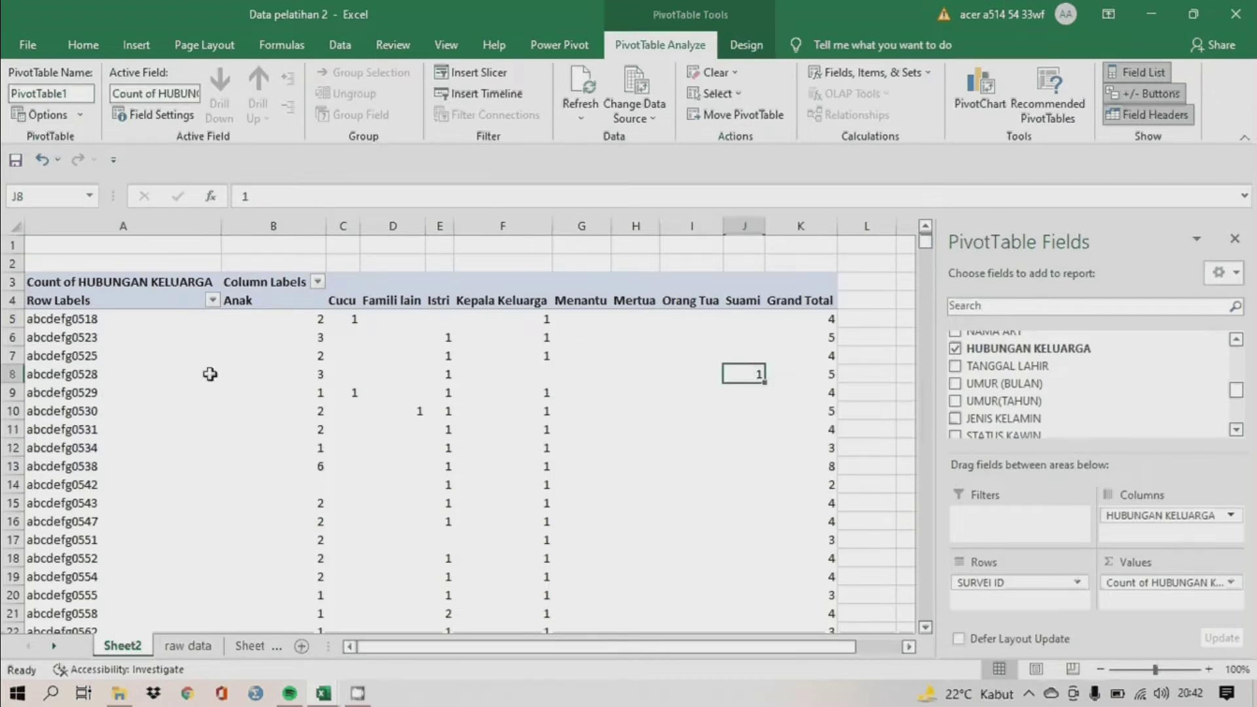
pyautogui.click(80, 371)
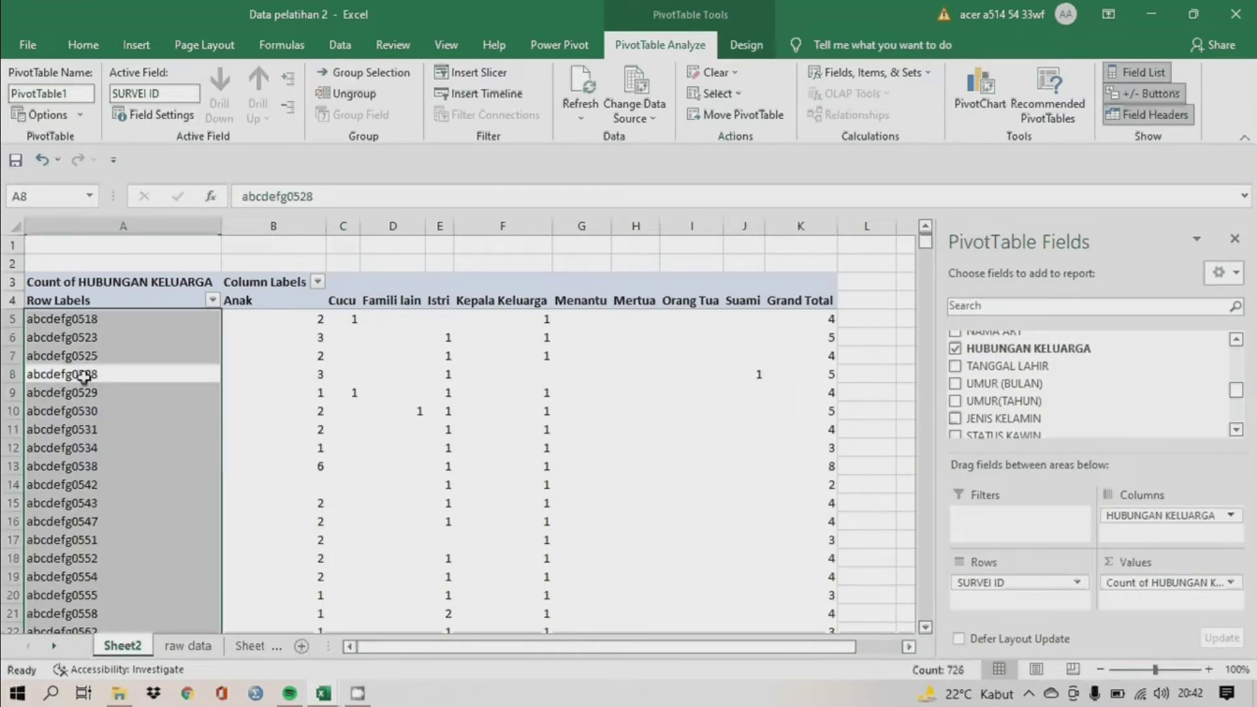
pyautogui.click(83, 376)
pyautogui.moveTo(354, 197); pyautogui.dragTo(210, 199)
pyautogui.write('Count of HUBUNGAN KELUARGA')
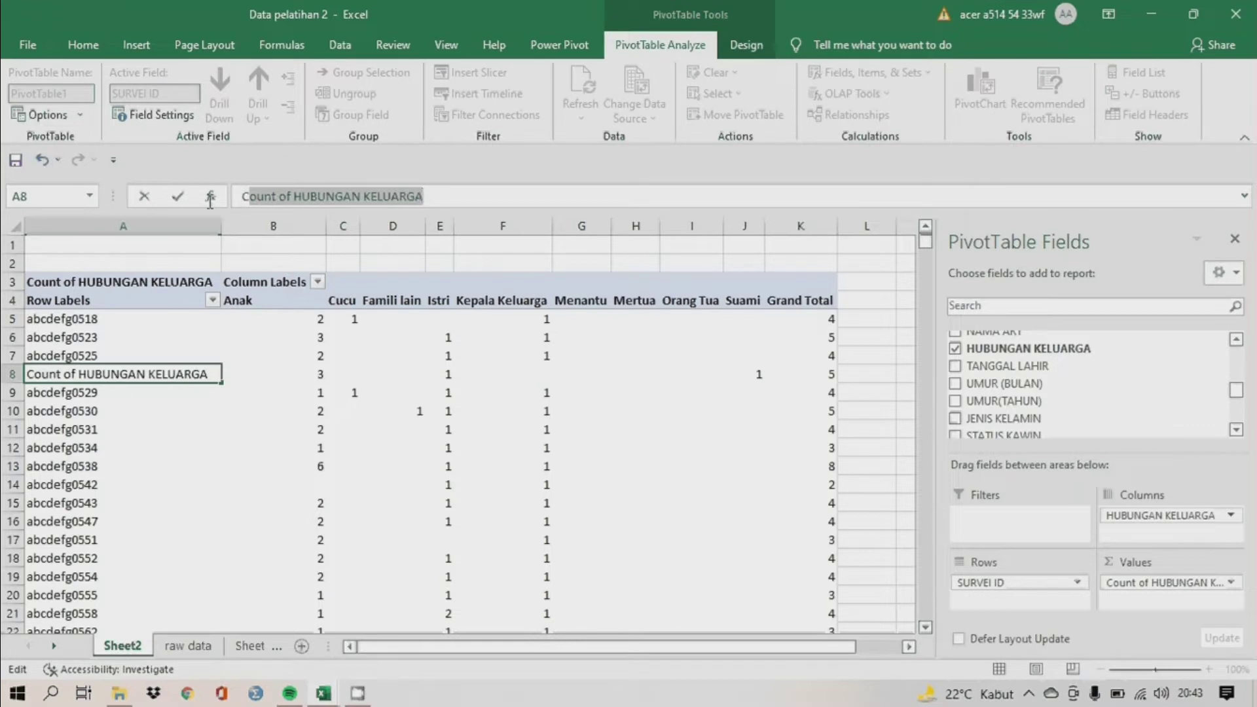
pyautogui.write('C')
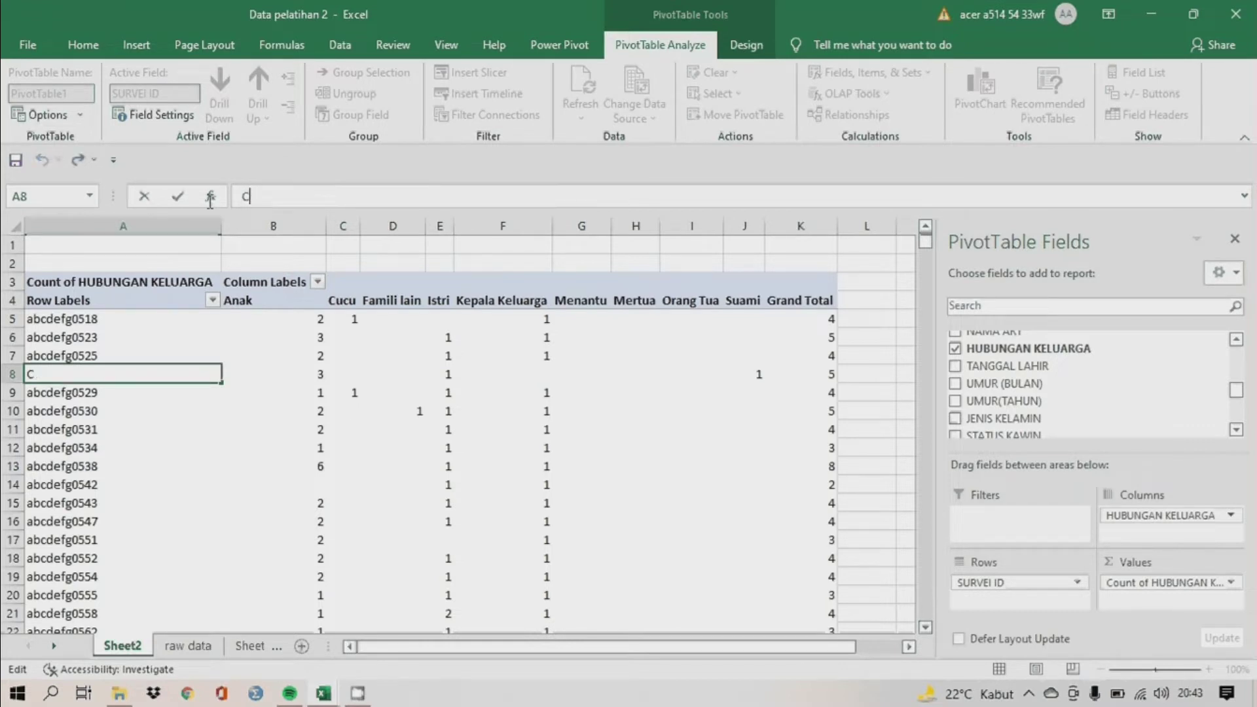
pyautogui.press('Return')
pyautogui.hotkey('ctrl', 'z')
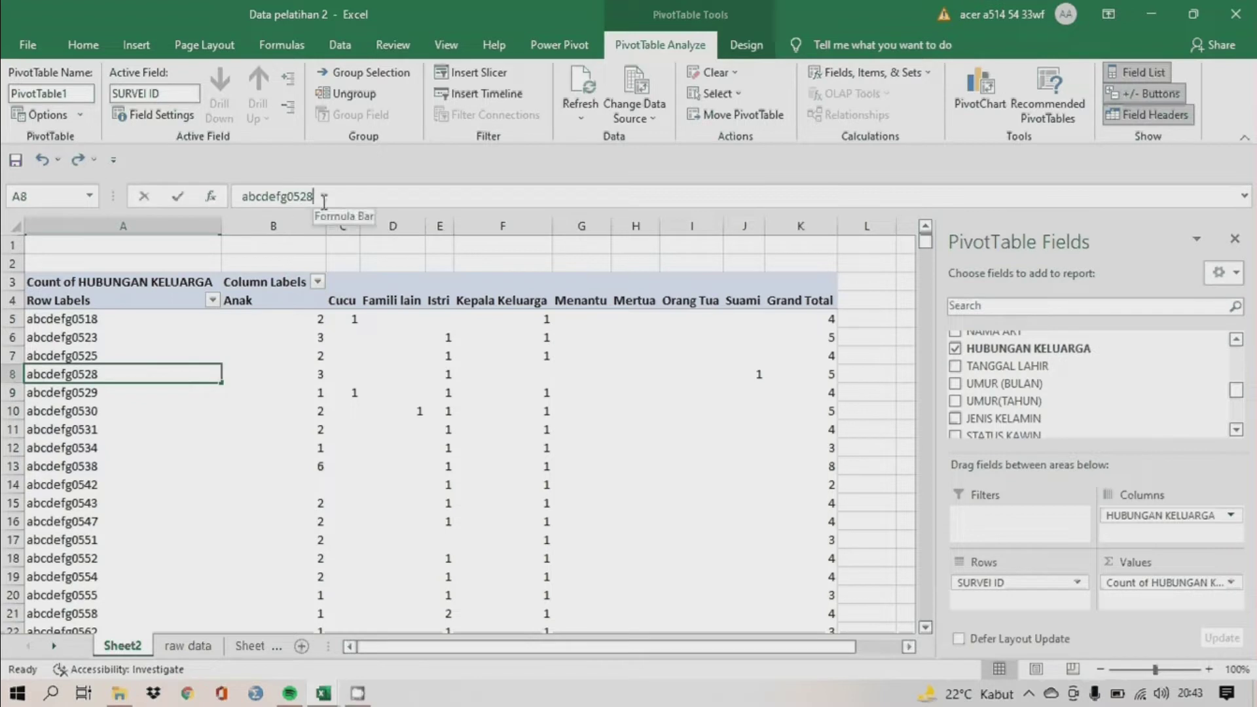
# Copy the survey ID text from cell A8 of the PivotTable.
pyautogui.moveTo(318, 197); pyautogui.dragTo(227, 196)
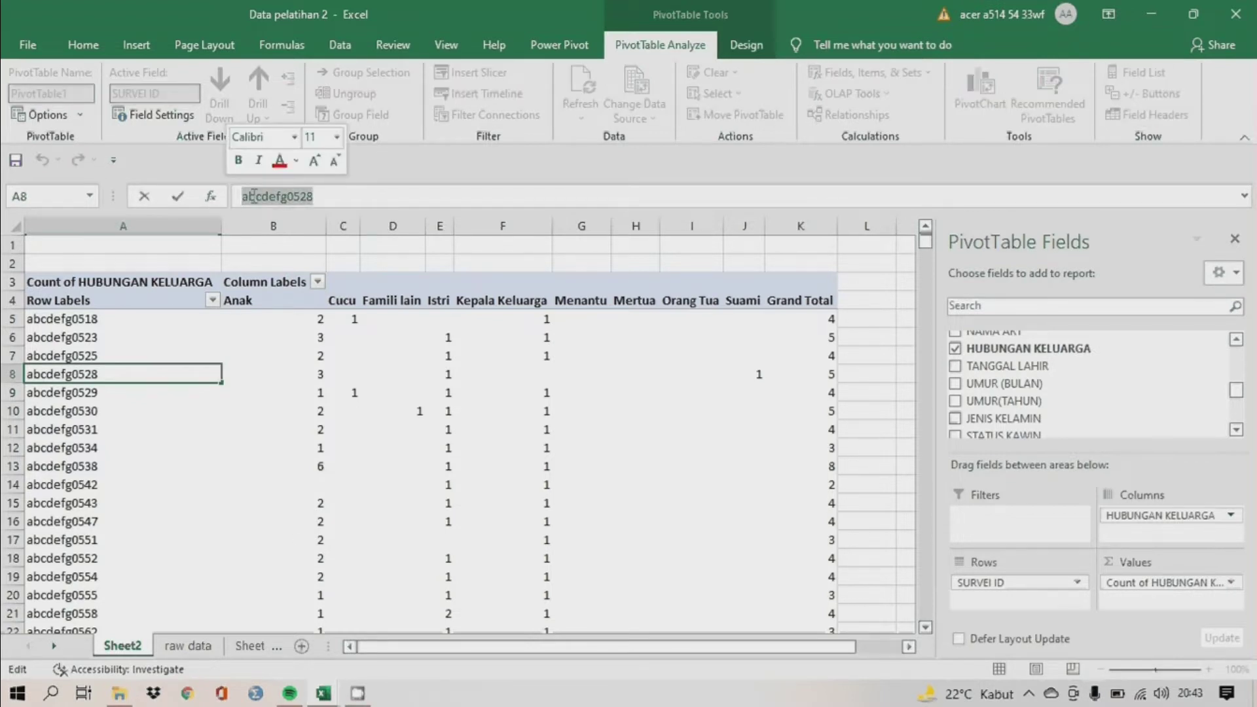
pyautogui.rightClick(254, 196)
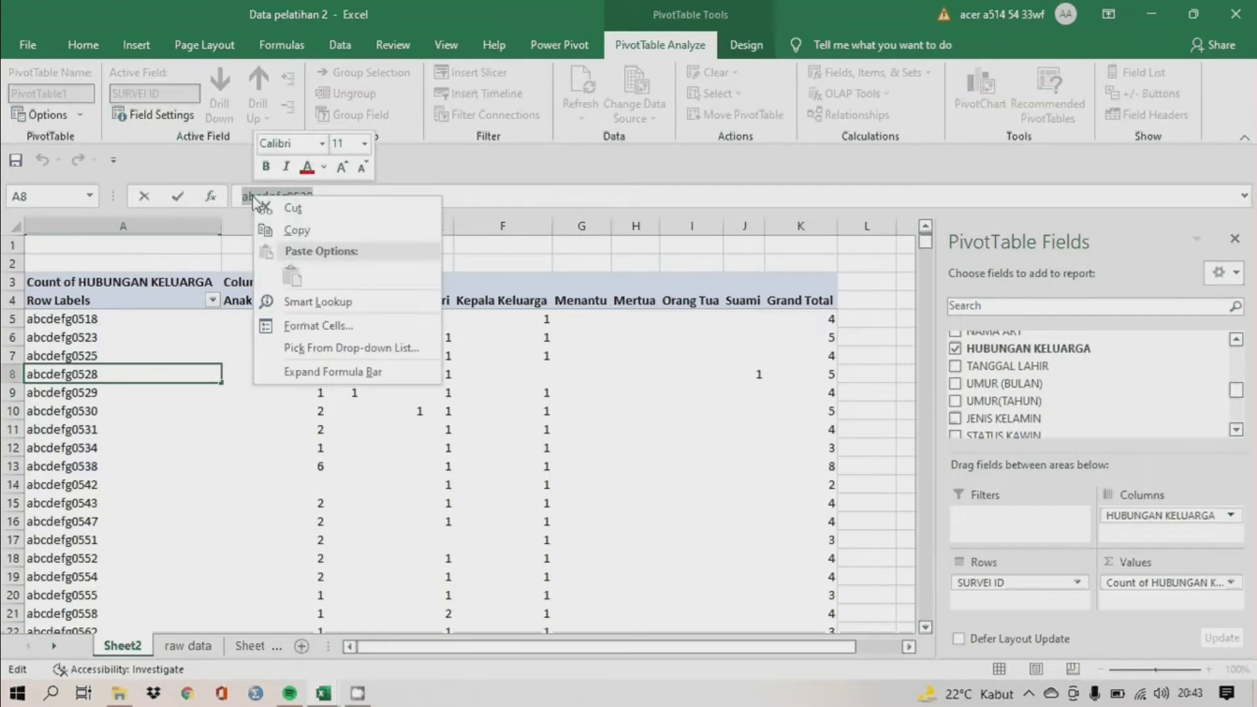
pyautogui.click(281, 231)
# Find the copied survey ID in the raw data sheet and check its TANGGAL SURVEI and NAMA KK entries.
pyautogui.click(177, 648)
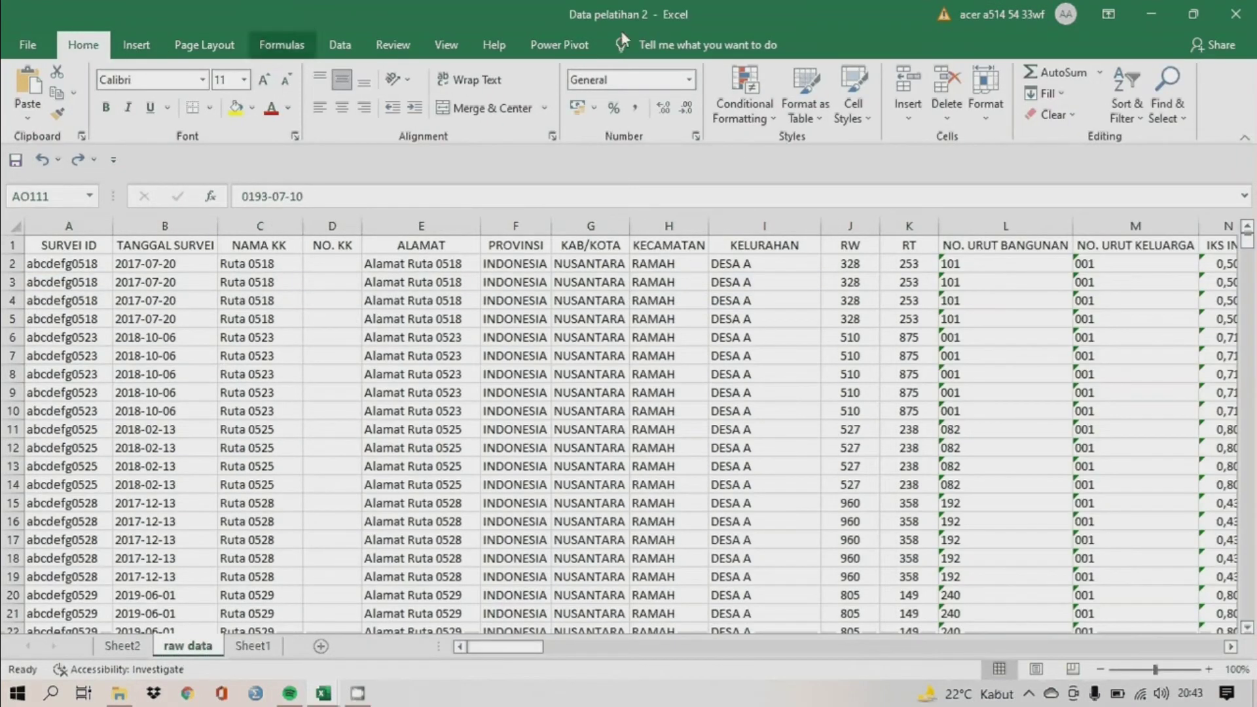
pyautogui.click(1167, 101)
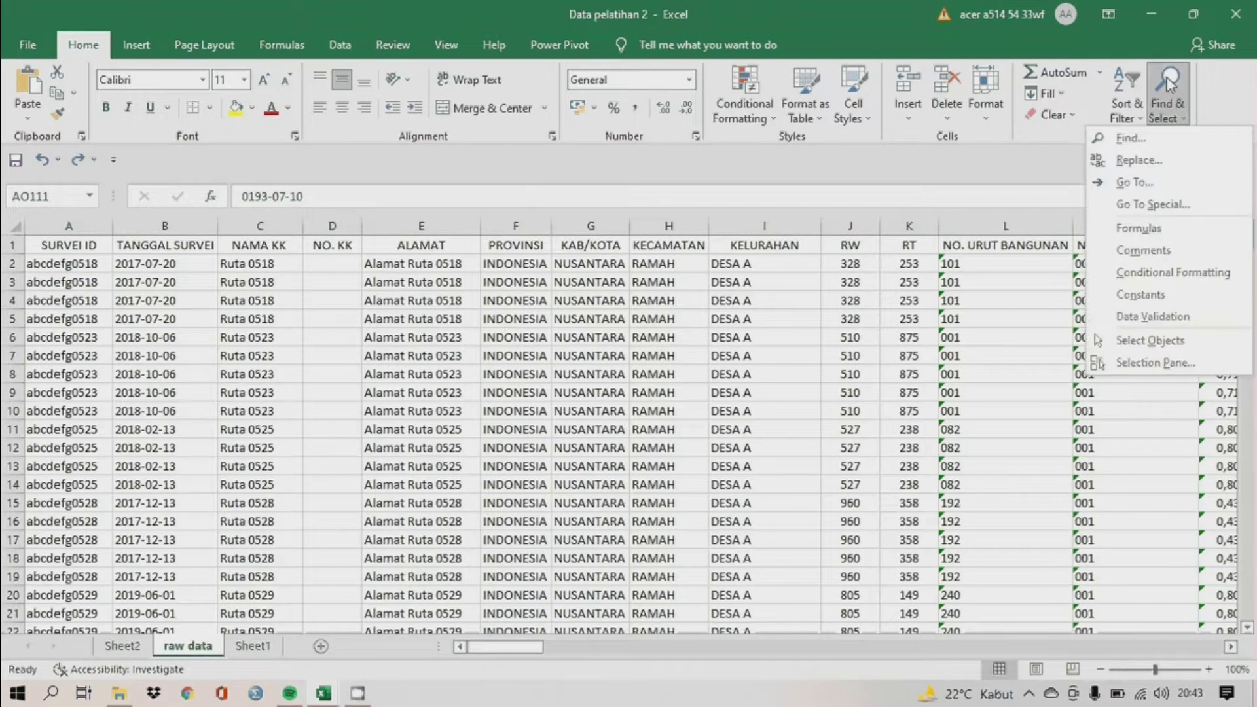
pyautogui.click(1134, 141)
pyautogui.hotkey('ctrl', 'v')
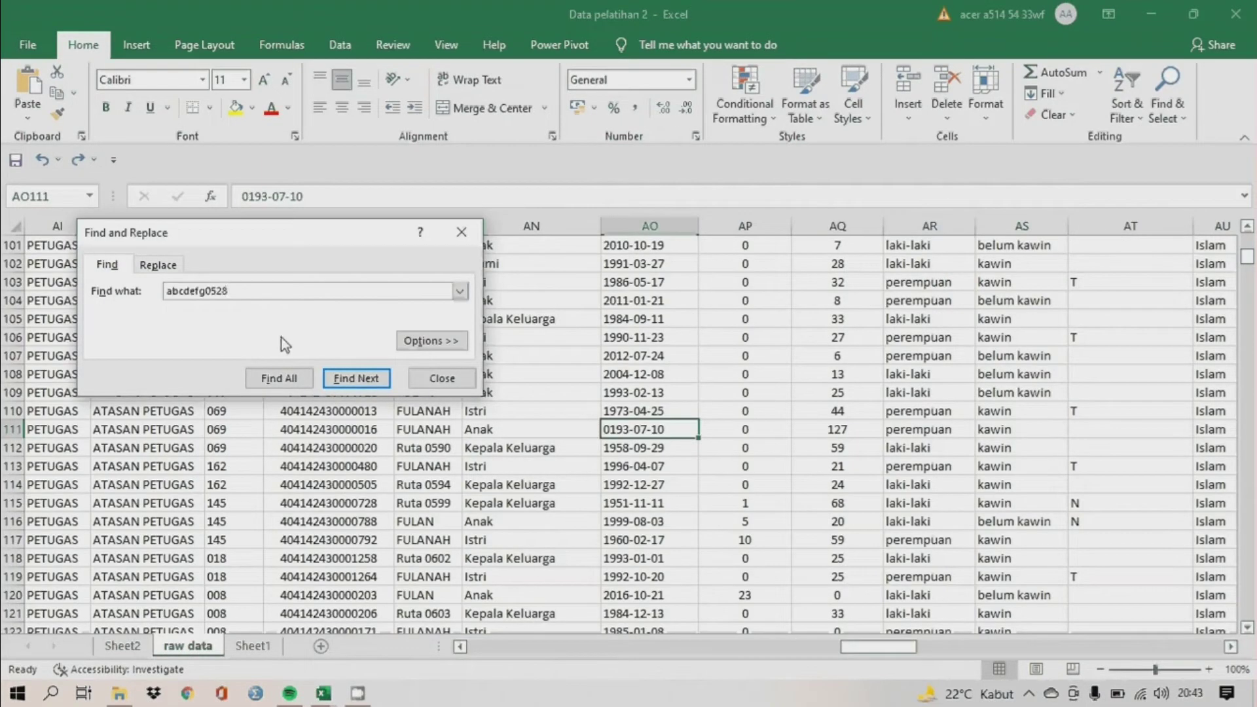
pyautogui.click(339, 383)
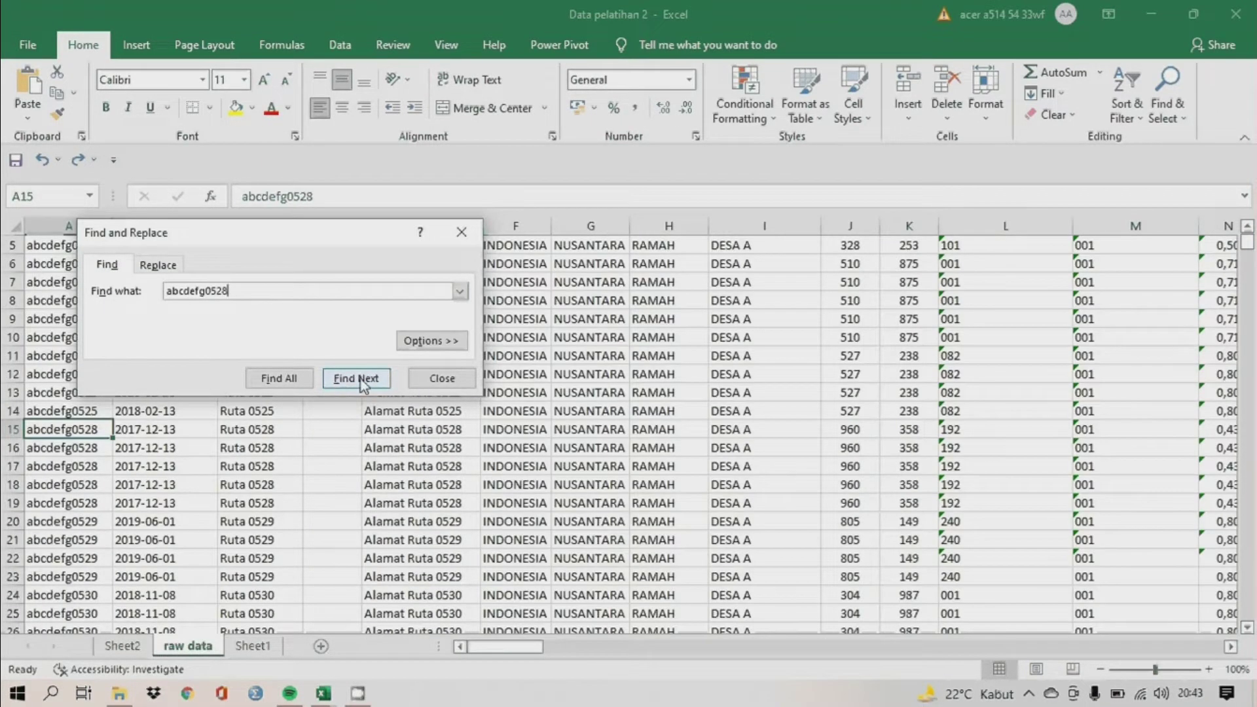
pyautogui.click(441, 379)
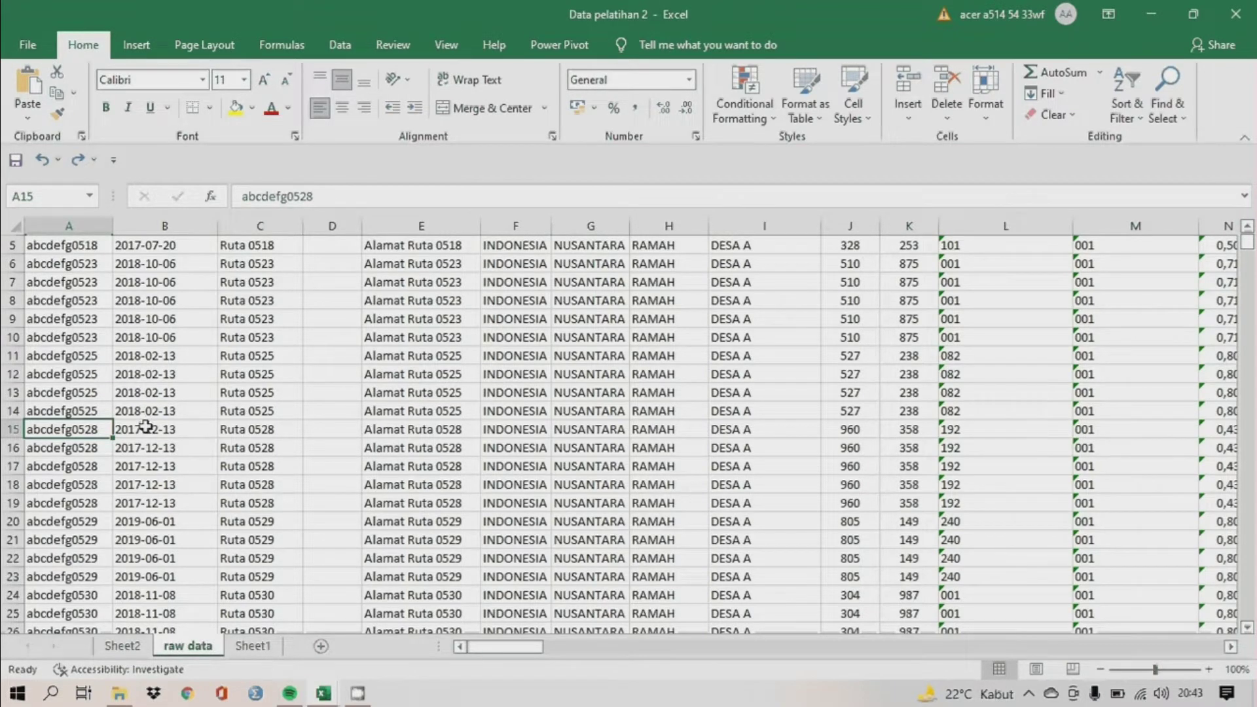
pyautogui.click(146, 427)
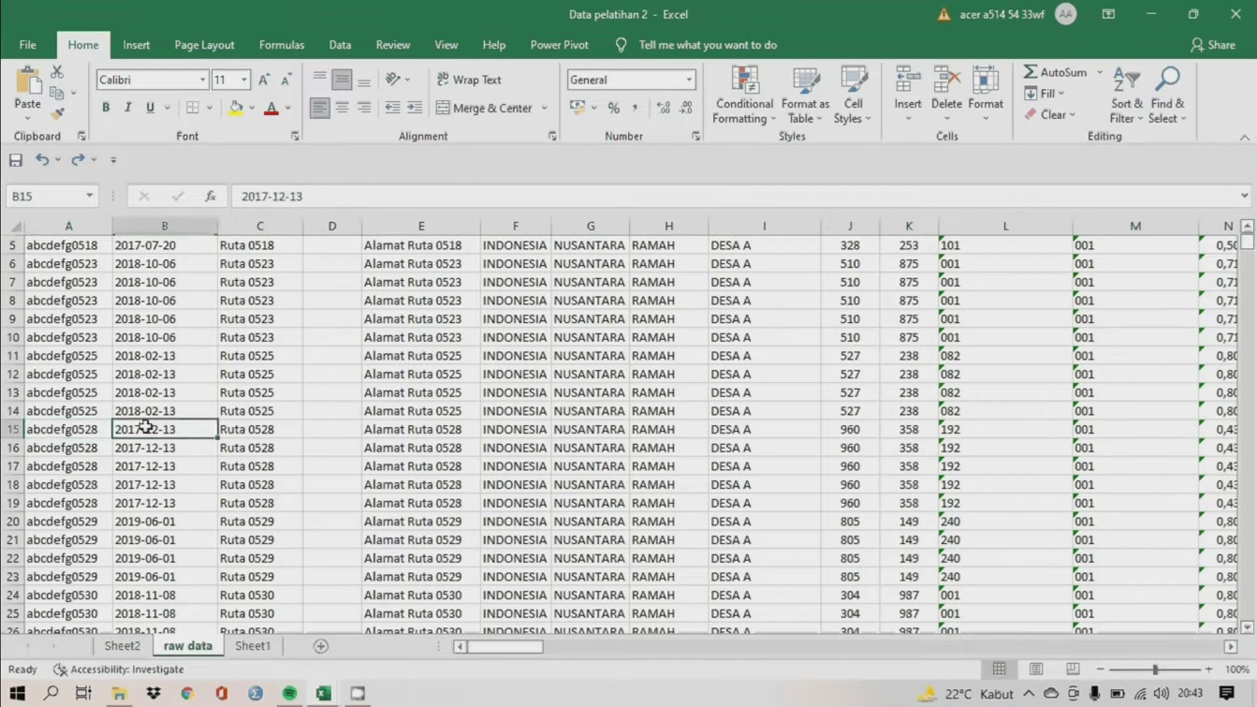
pyautogui.click(229, 430)
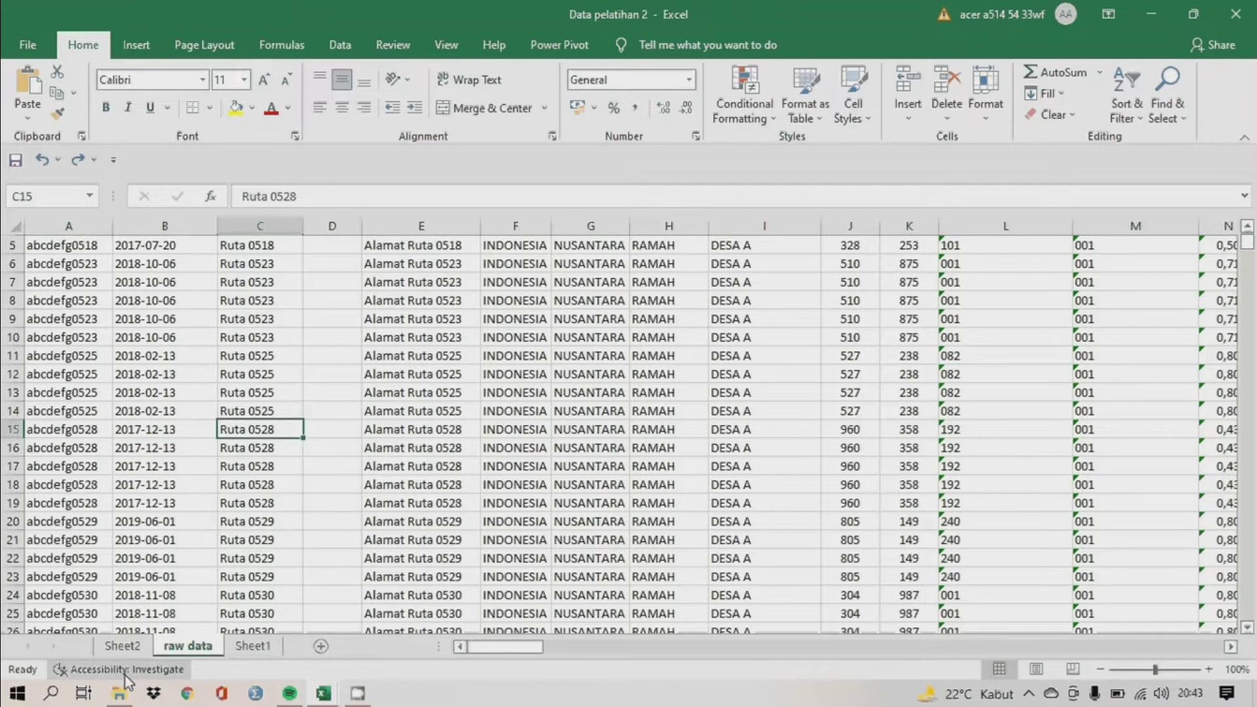
# Look through the PivotTable on Sheet2 for unusual household counts and check the Kepala Keluarga count in row 133.
pyautogui.click(123, 645)
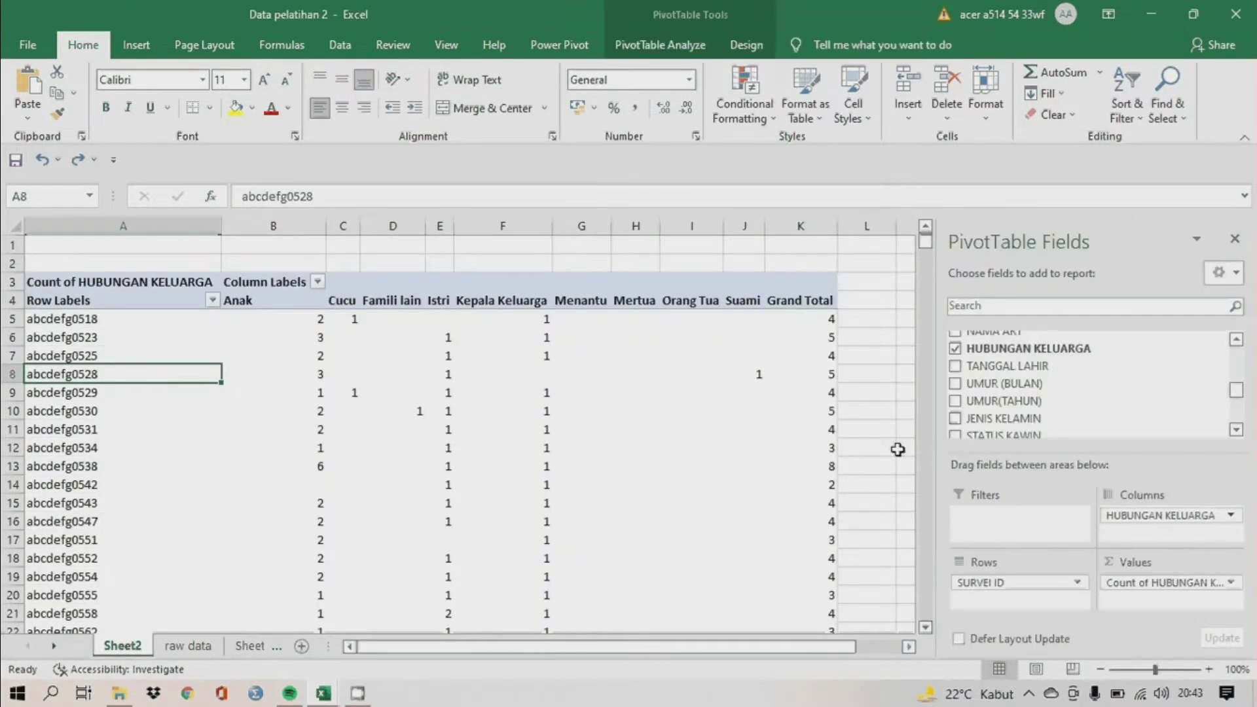
pyautogui.moveTo(928, 245); pyautogui.dragTo(935, 317)
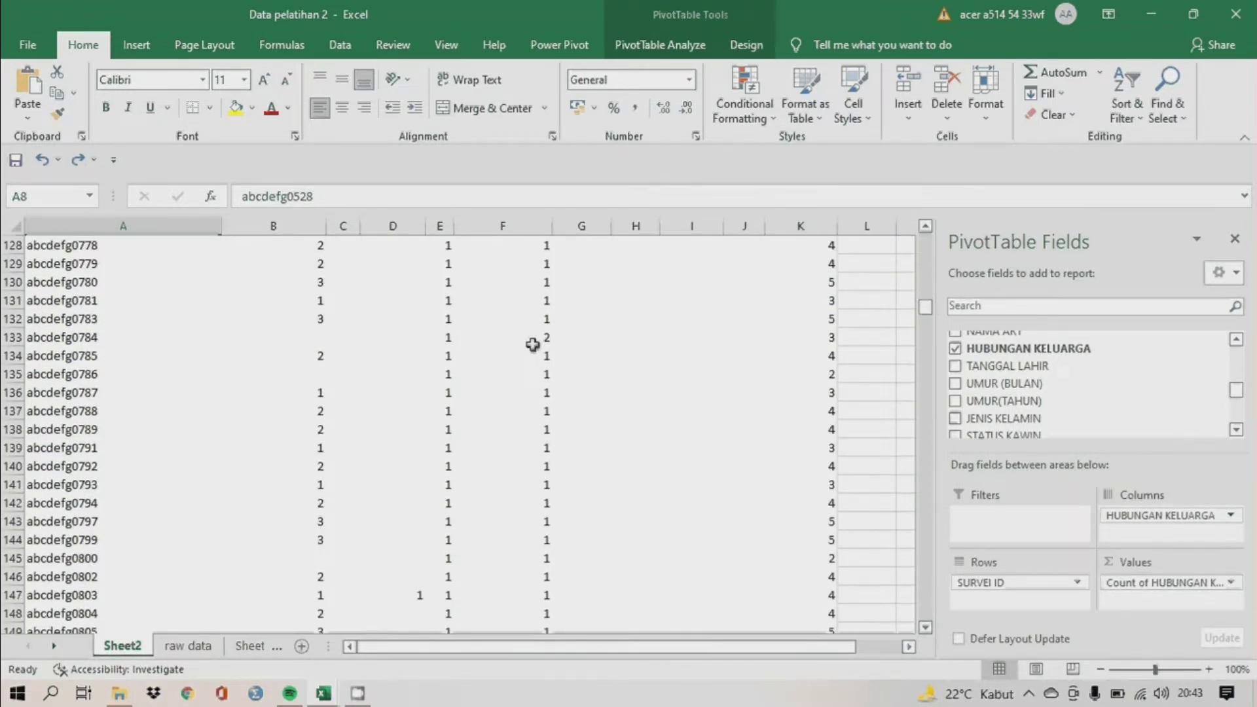
pyautogui.click(533, 335)
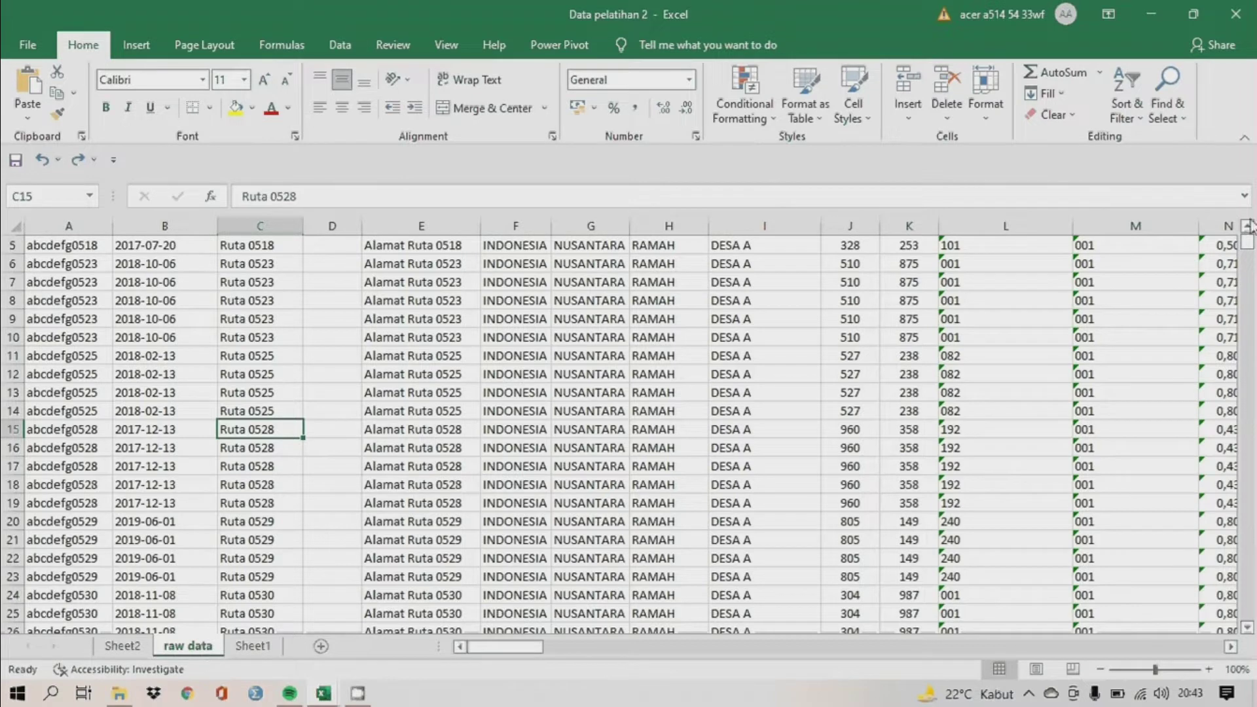
# Turn on filtering in the raw data sheet from the UMUR(TAHUN) header.
pyautogui.moveTo(1247, 243); pyautogui.dragTo(1247, 224)
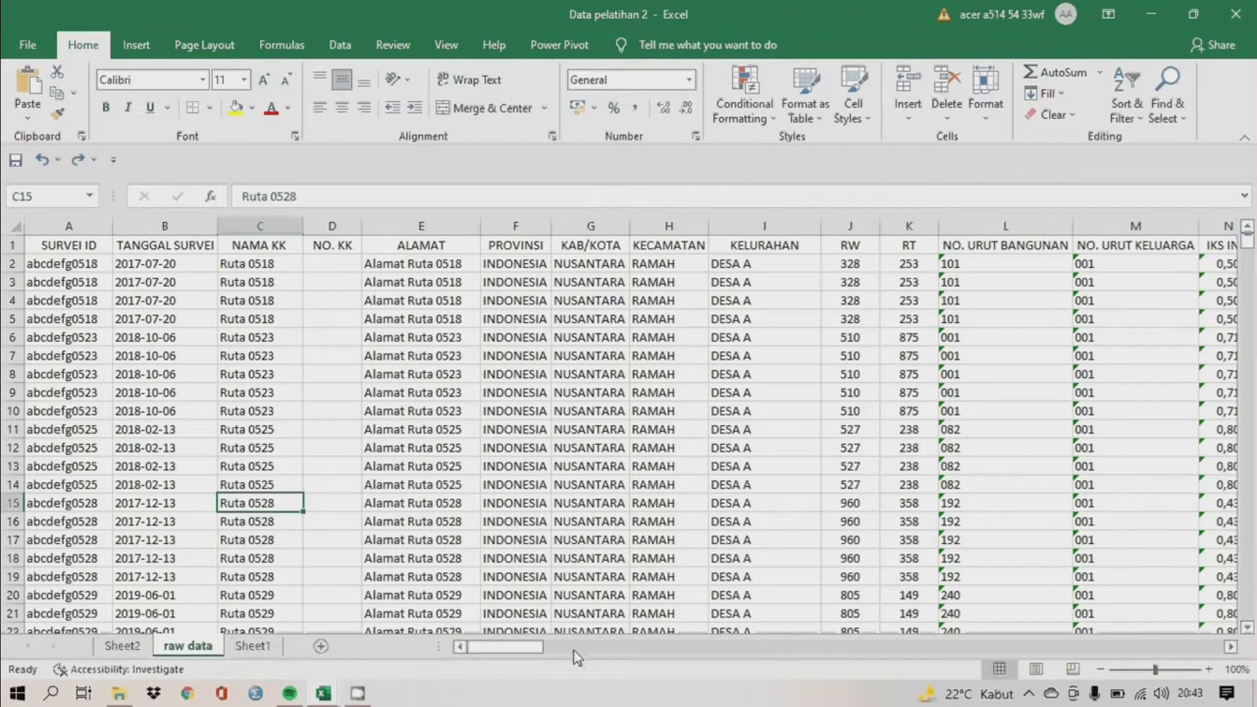
pyautogui.moveTo(535, 650); pyautogui.dragTo(878, 684)
pyautogui.click(1040, 247)
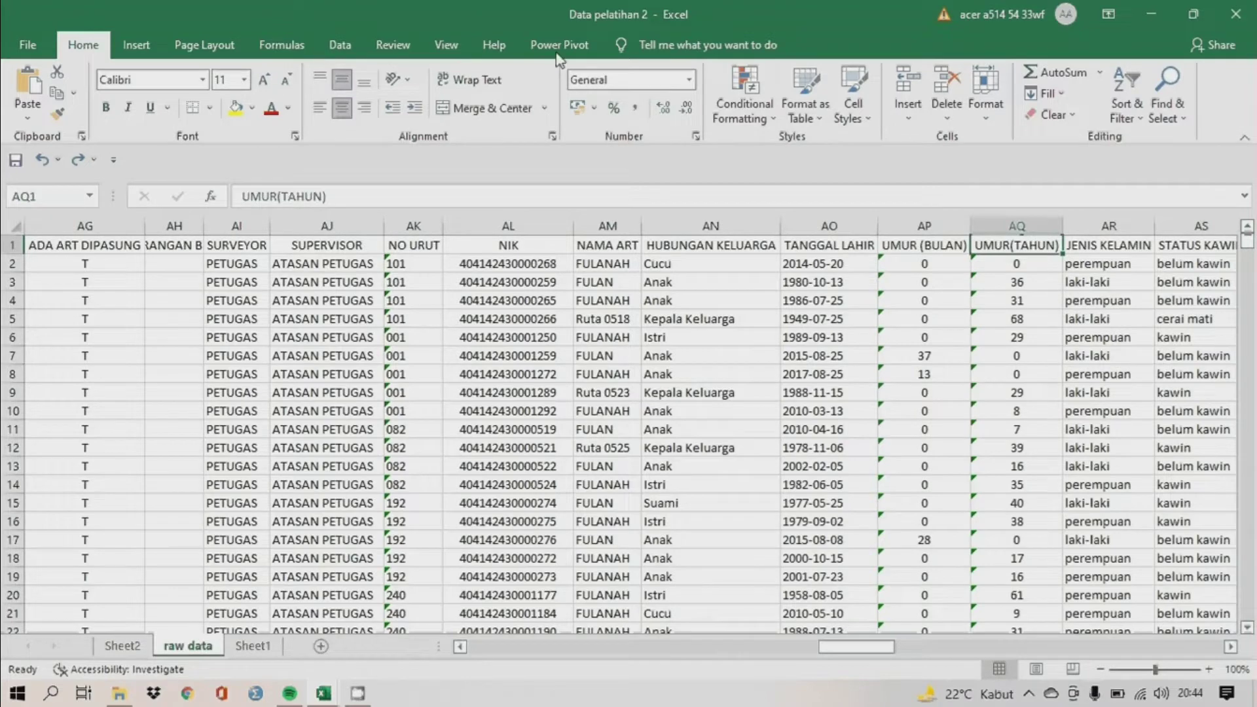
pyautogui.click(340, 43)
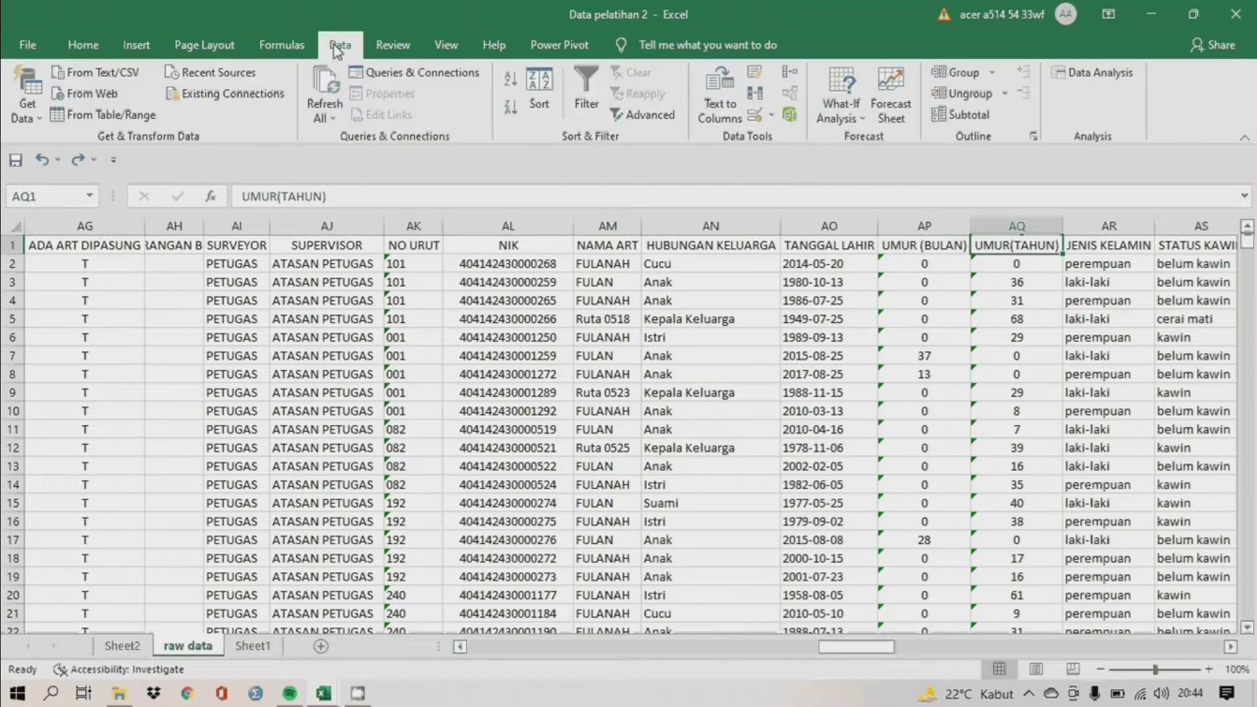
pyautogui.click(593, 80)
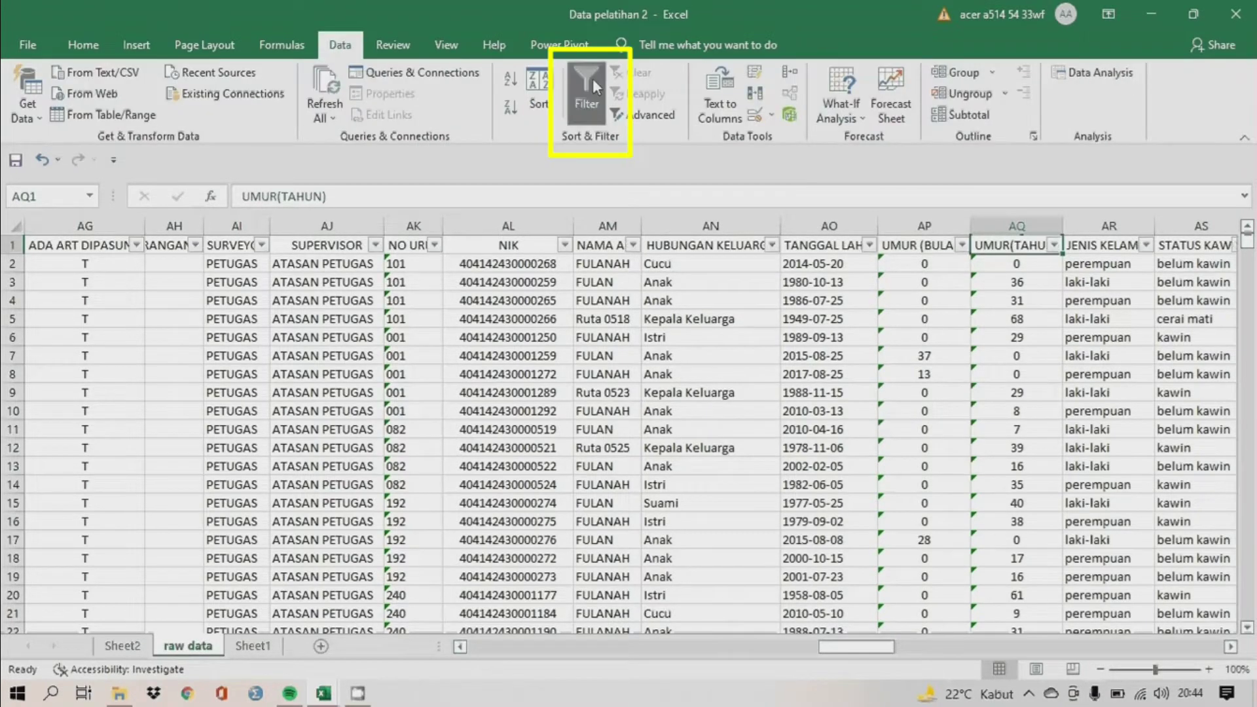
# Clear all values in the UMUR(TAHUN) filter and select only ages 0, 1, 10, 11, 12 and 13.
pyautogui.click(1054, 245)
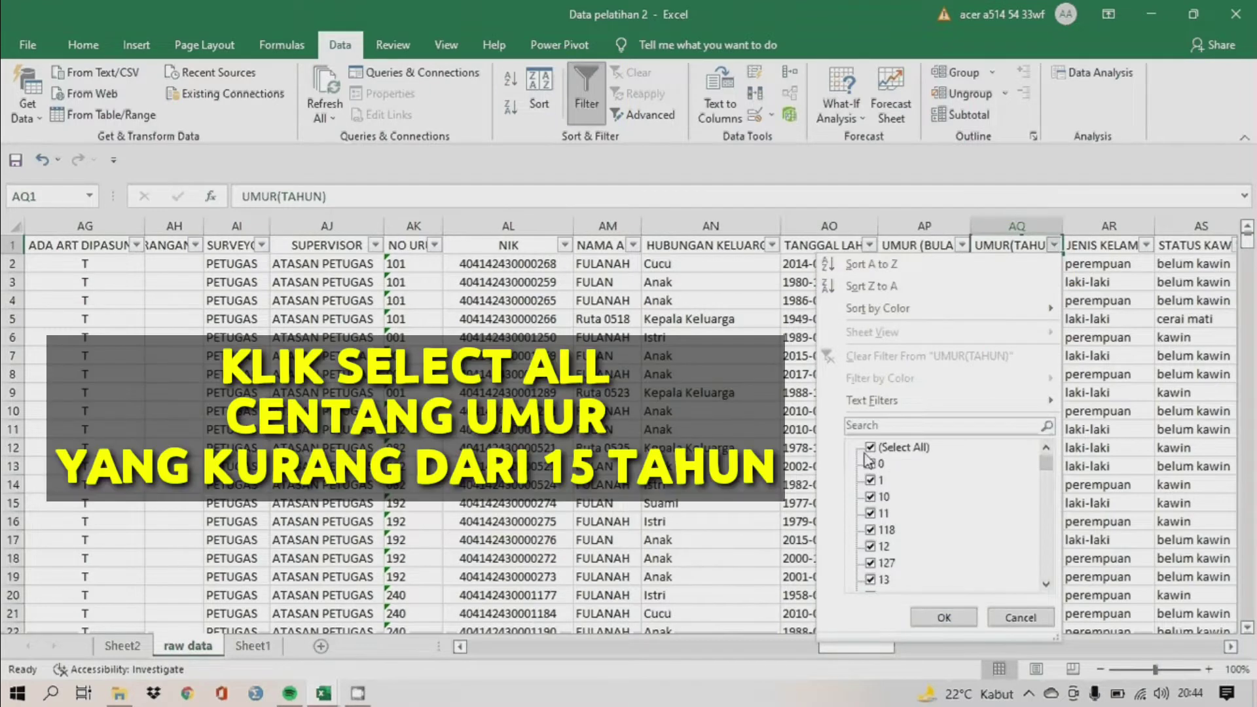
pyautogui.click(870, 447)
pyautogui.click(870, 464)
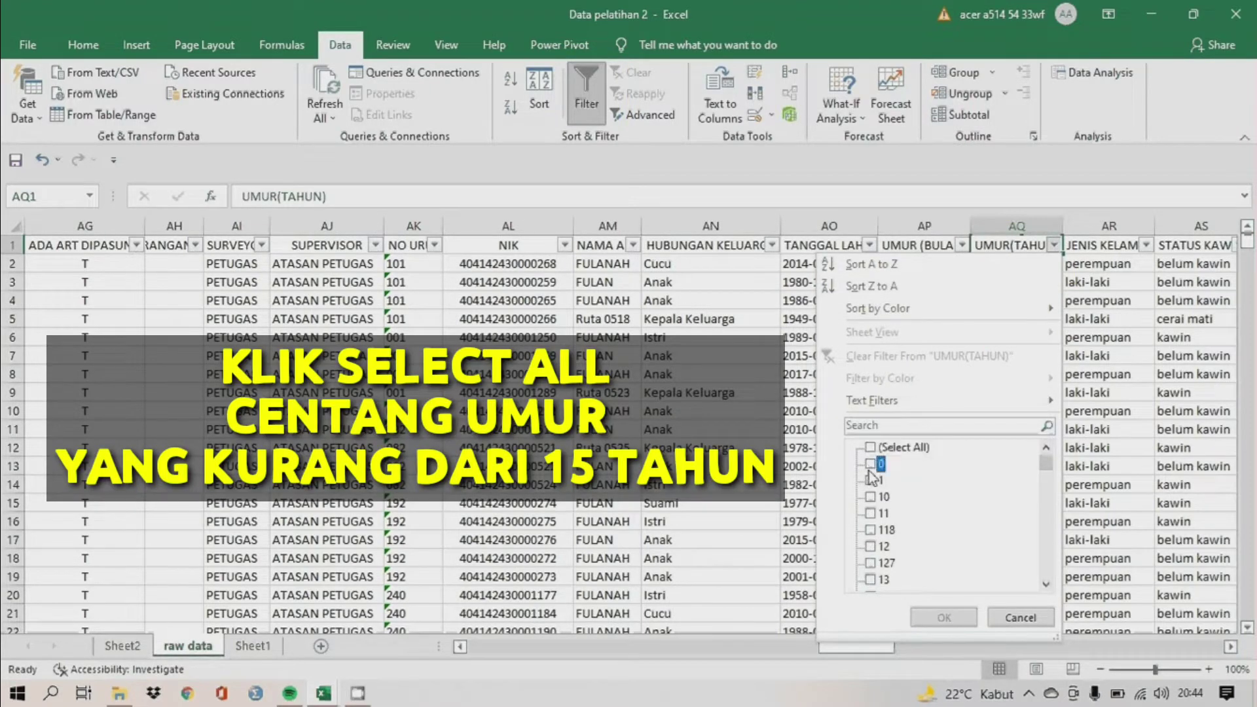
pyautogui.click(870, 480)
pyautogui.click(870, 496)
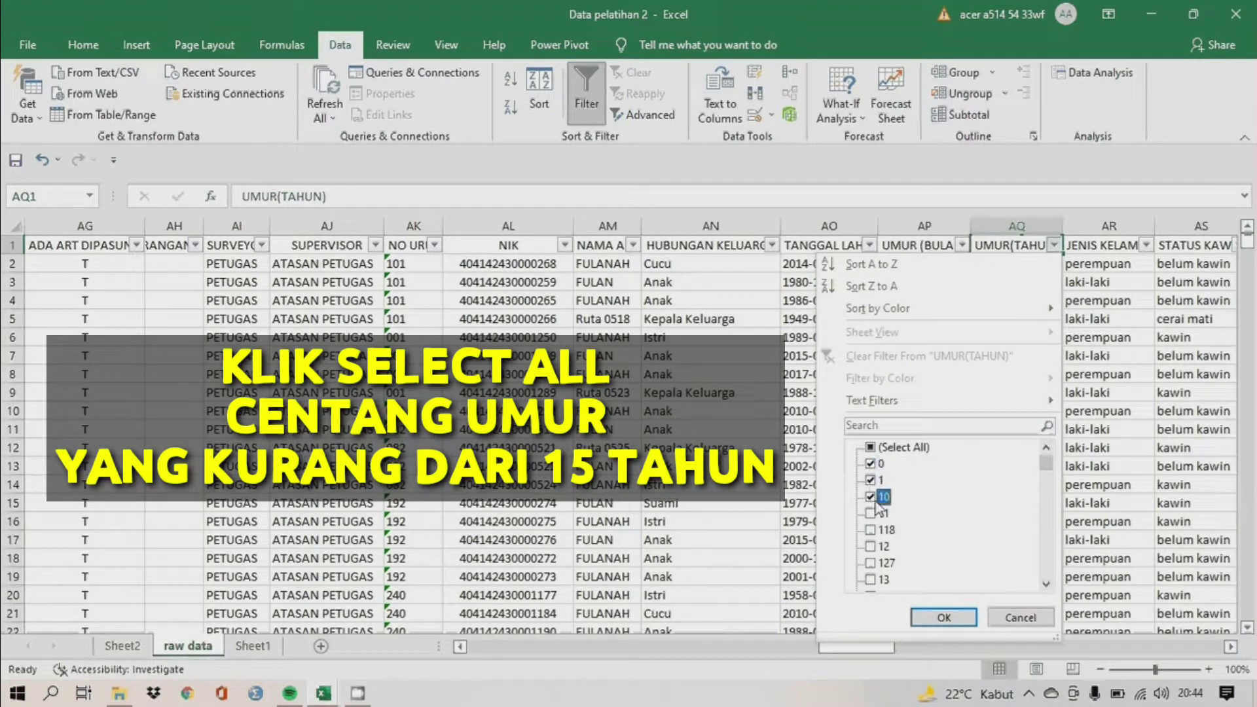
pyautogui.click(876, 514)
pyautogui.click(879, 562)
pyautogui.click(870, 546)
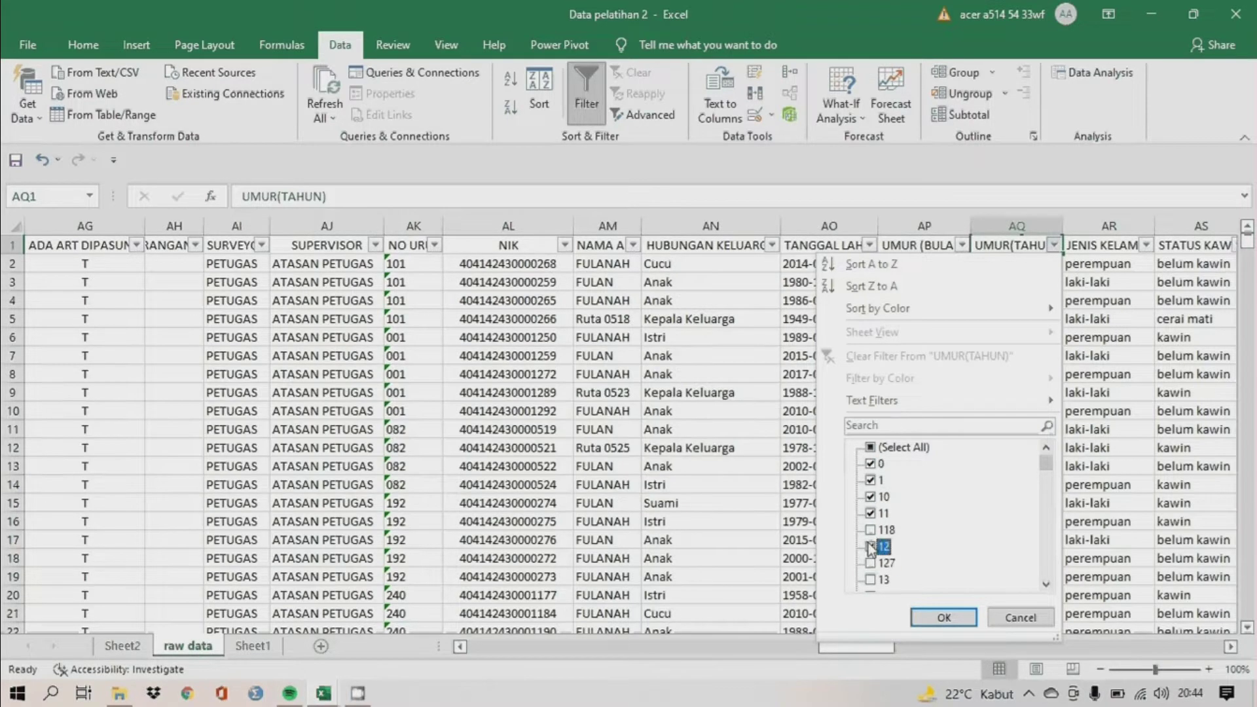
pyautogui.click(871, 579)
# Add age 2 to the values selected in the UMUR(TAHUN) filter.
pyautogui.click(1045, 582)
pyautogui.click(1046, 582)
pyautogui.click(1045, 583)
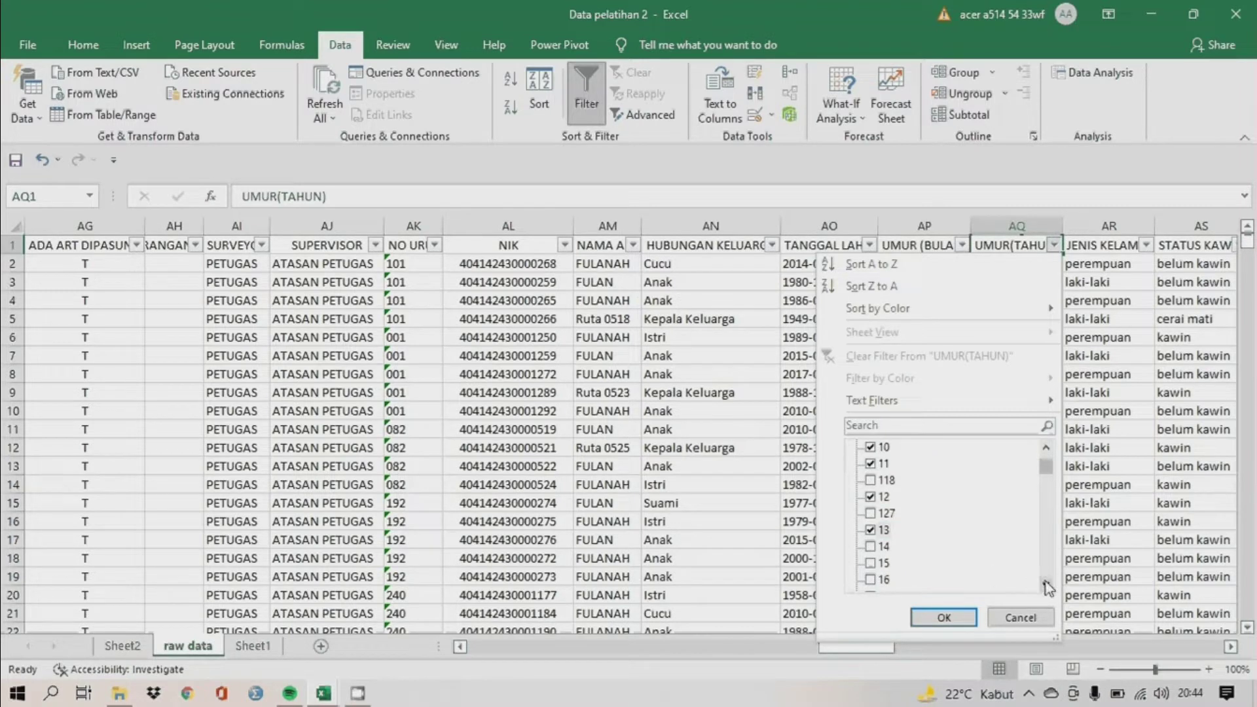
pyautogui.click(1046, 583)
pyautogui.click(1045, 582)
pyautogui.click(1045, 583)
pyautogui.click(1045, 582)
pyautogui.click(1045, 583)
pyautogui.click(1045, 583)
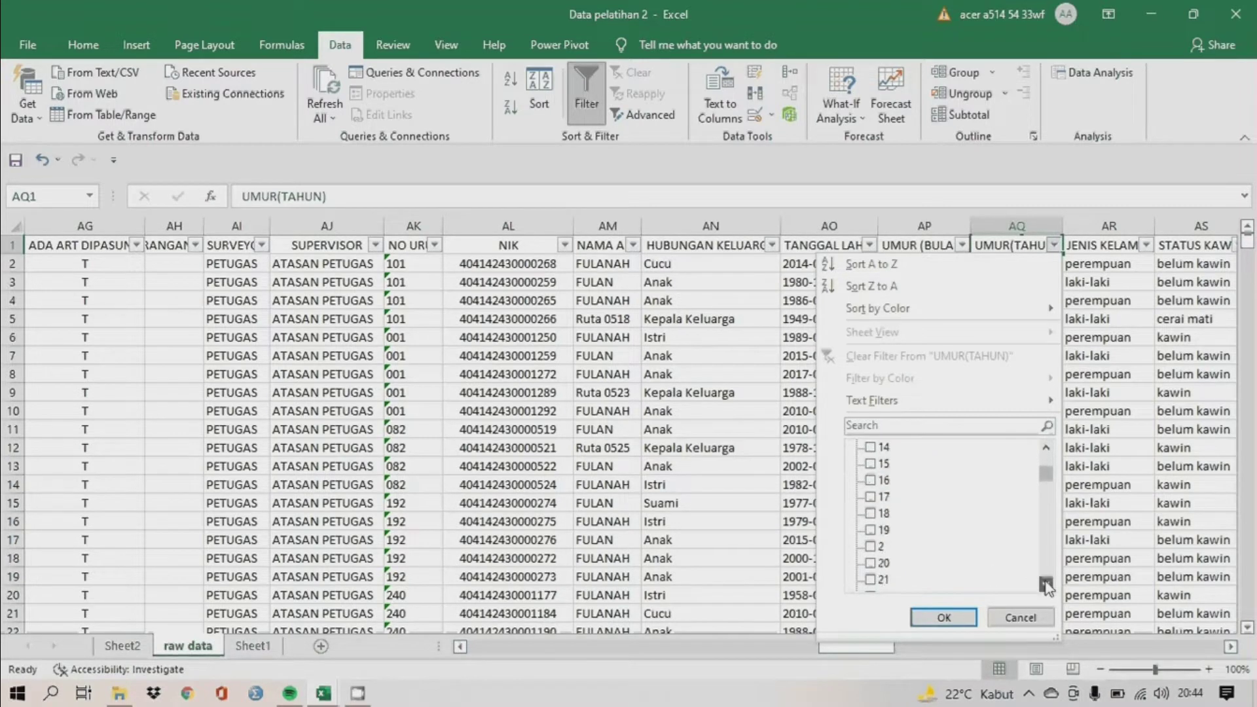
pyautogui.click(870, 546)
# Add age 3 to the values selected in the UMUR(TAHUN) filter.
pyautogui.click(1046, 582)
pyautogui.click(1046, 582)
pyautogui.click(1046, 583)
pyautogui.click(1046, 582)
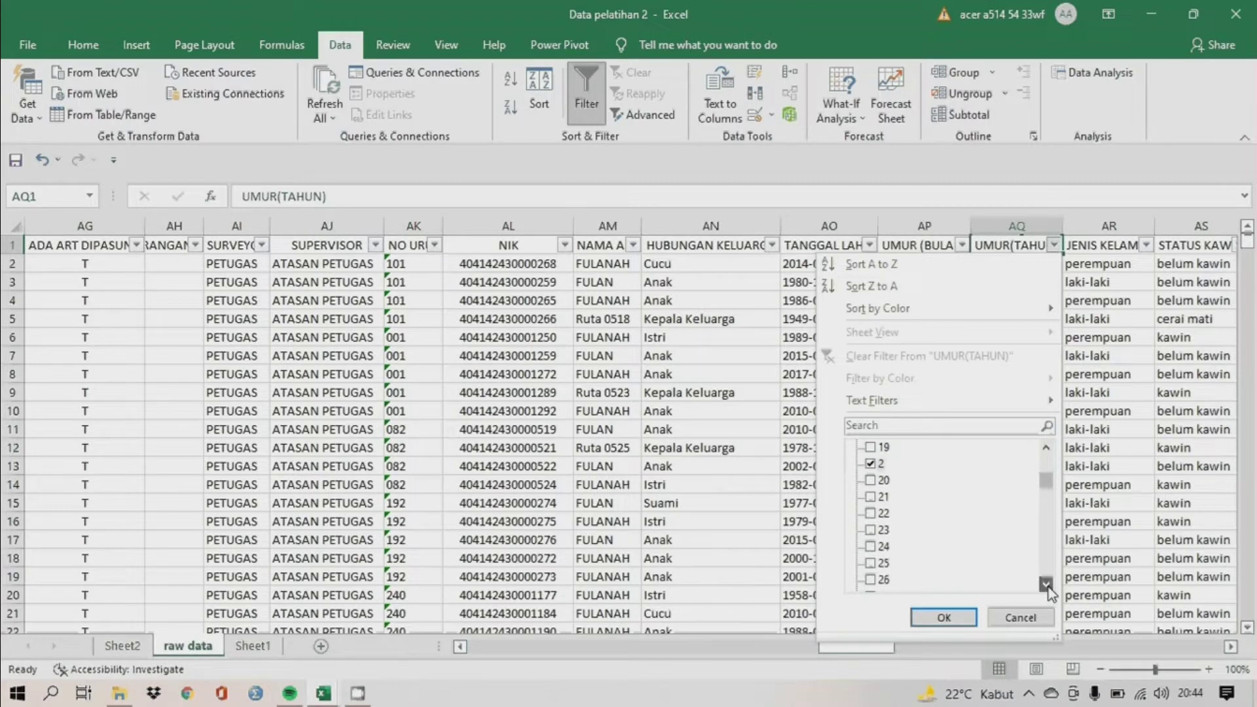
pyautogui.click(1046, 582)
pyautogui.click(1045, 582)
pyautogui.click(1045, 583)
pyautogui.click(1045, 583)
pyautogui.click(870, 563)
# Add age 4 to the values selected in the UMUR(TAHUN) filter.
pyautogui.click(1045, 582)
pyautogui.click(1046, 583)
pyautogui.click(1046, 582)
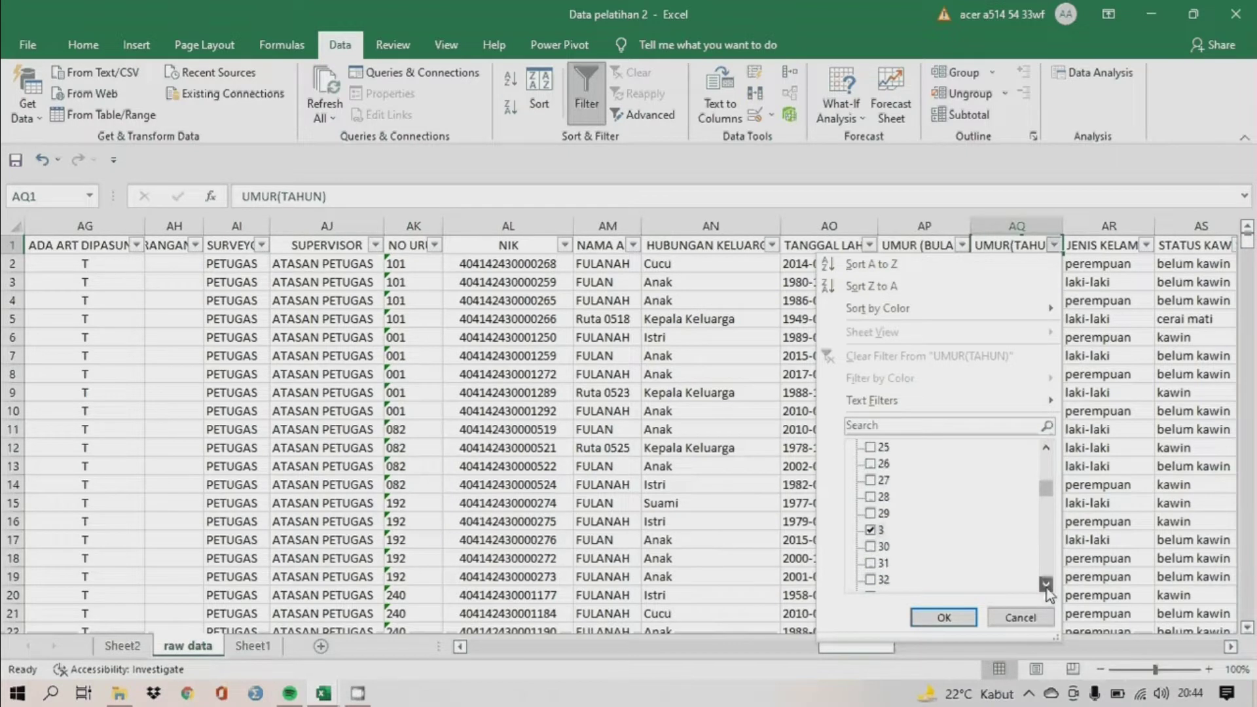
pyautogui.click(1045, 582)
pyautogui.click(1046, 583)
pyautogui.click(1046, 583)
pyautogui.click(1046, 582)
pyautogui.click(1045, 583)
pyautogui.click(1045, 582)
pyautogui.click(1045, 583)
pyautogui.click(1046, 582)
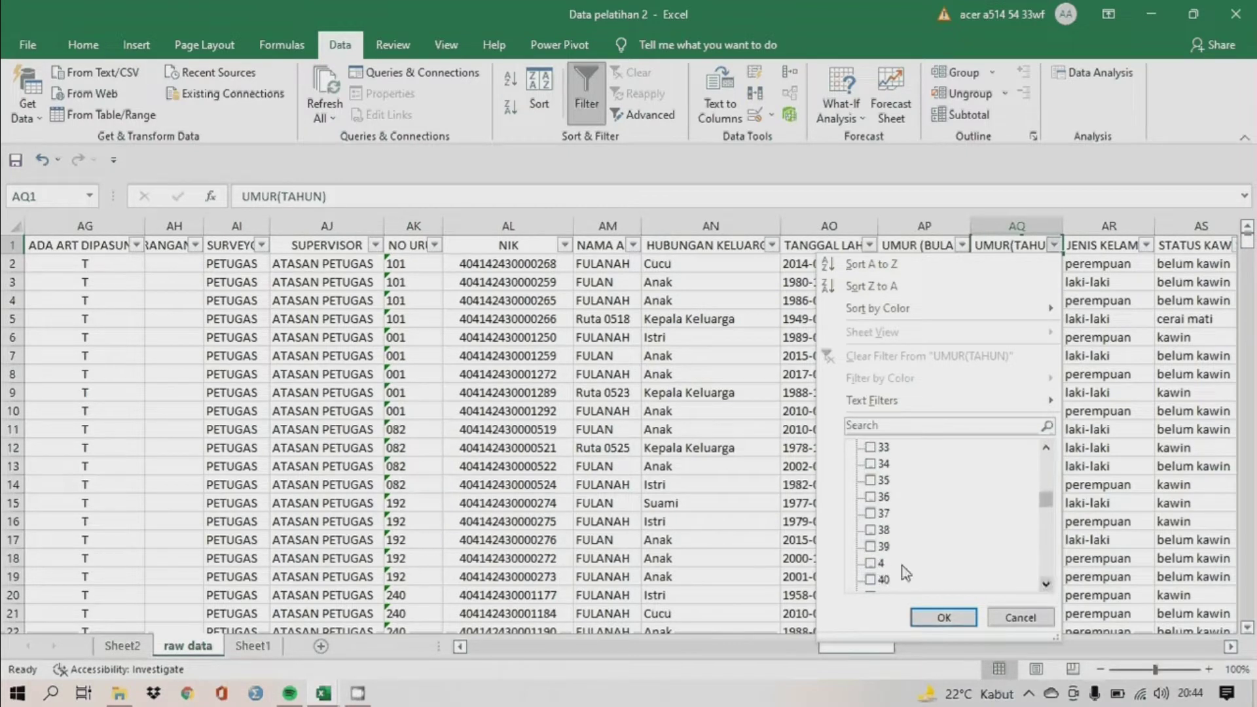
pyautogui.click(871, 563)
# Add age 5 to the values selected in the UMUR(TAHUN) filter.
pyautogui.click(1045, 584)
pyautogui.click(1046, 583)
pyautogui.click(1046, 583)
pyautogui.click(1045, 583)
pyautogui.click(1045, 584)
pyautogui.click(1045, 583)
pyautogui.click(1046, 583)
pyautogui.click(1046, 583)
pyautogui.click(1045, 583)
pyautogui.click(1045, 583)
pyautogui.click(877, 563)
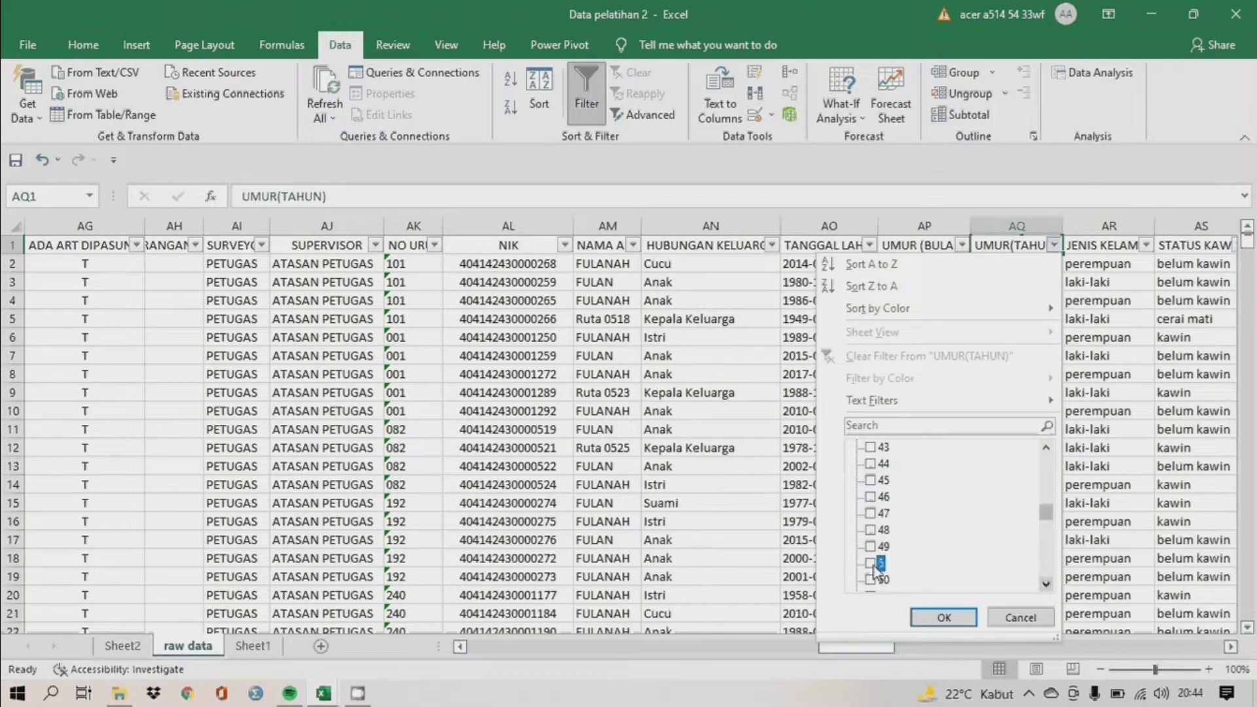
# Add age 6 to the values selected in the UMUR(TAHUN) filter.
pyautogui.click(1045, 584)
pyautogui.click(1045, 584)
pyautogui.click(1046, 583)
pyautogui.click(1045, 583)
pyautogui.click(1045, 583)
pyautogui.click(1045, 583)
pyautogui.click(1045, 583)
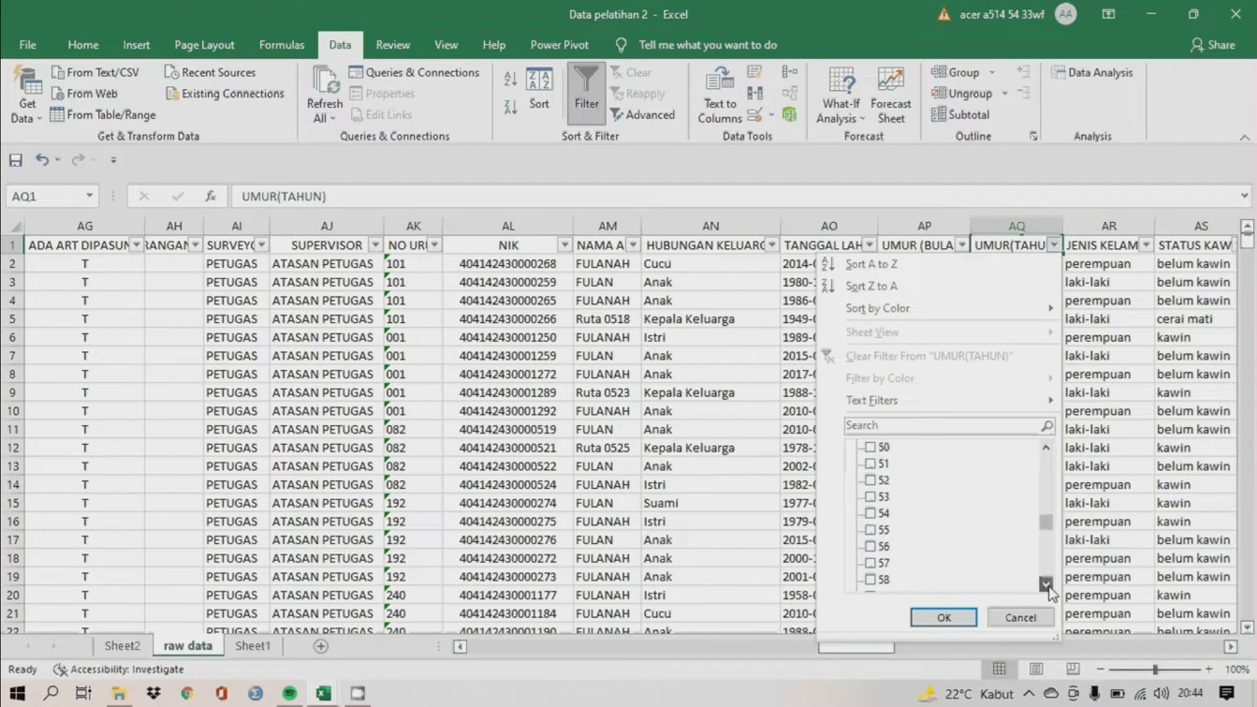
pyautogui.click(1046, 584)
pyautogui.click(1046, 583)
pyautogui.click(1045, 583)
pyautogui.click(871, 562)
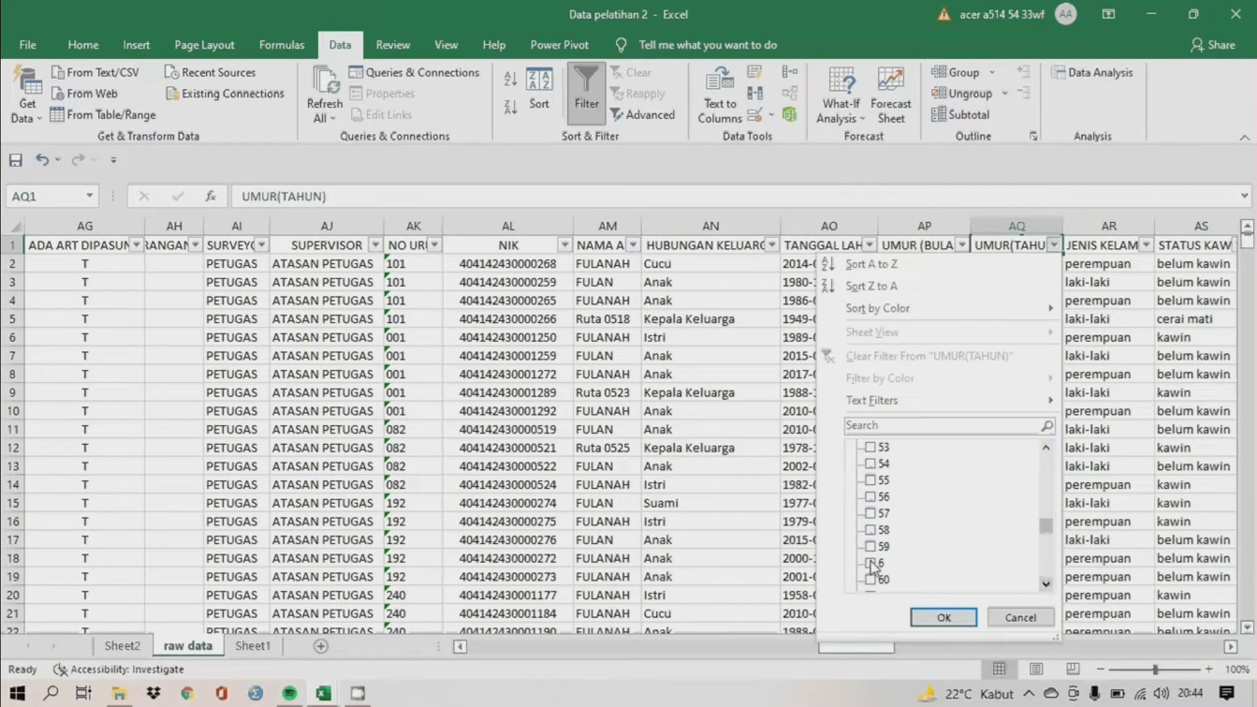
# Add age 7 to the values selected in the UMUR(TAHUN) filter.
pyautogui.click(1046, 583)
pyautogui.click(1045, 584)
pyautogui.click(1046, 583)
pyautogui.click(1046, 583)
pyautogui.click(1045, 583)
pyautogui.click(1045, 583)
pyautogui.click(1045, 584)
pyautogui.click(1046, 583)
pyautogui.click(1045, 583)
pyautogui.click(1045, 583)
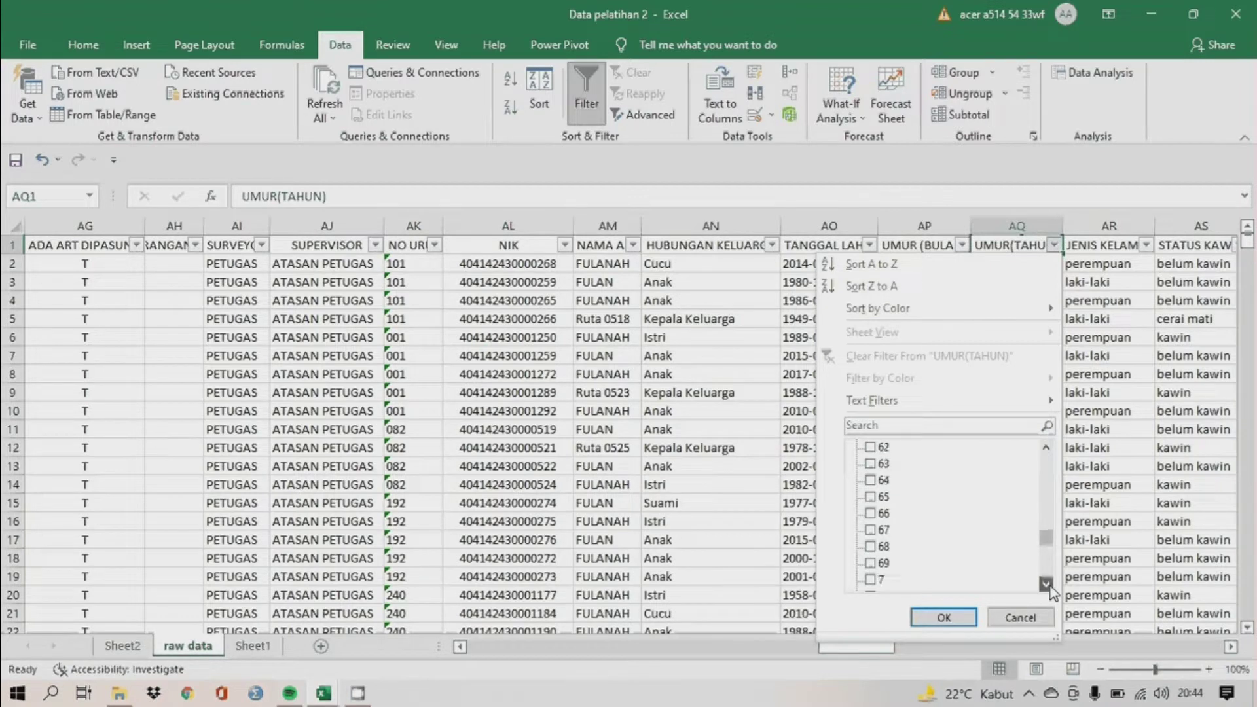
pyautogui.click(1045, 584)
pyautogui.click(877, 548)
# Add age 8 to the values selected in the UMUR(TAHUN) filter.
pyautogui.click(1046, 584)
pyautogui.click(1046, 583)
pyautogui.click(1045, 584)
pyautogui.click(1046, 583)
pyautogui.click(1045, 584)
pyautogui.click(1045, 584)
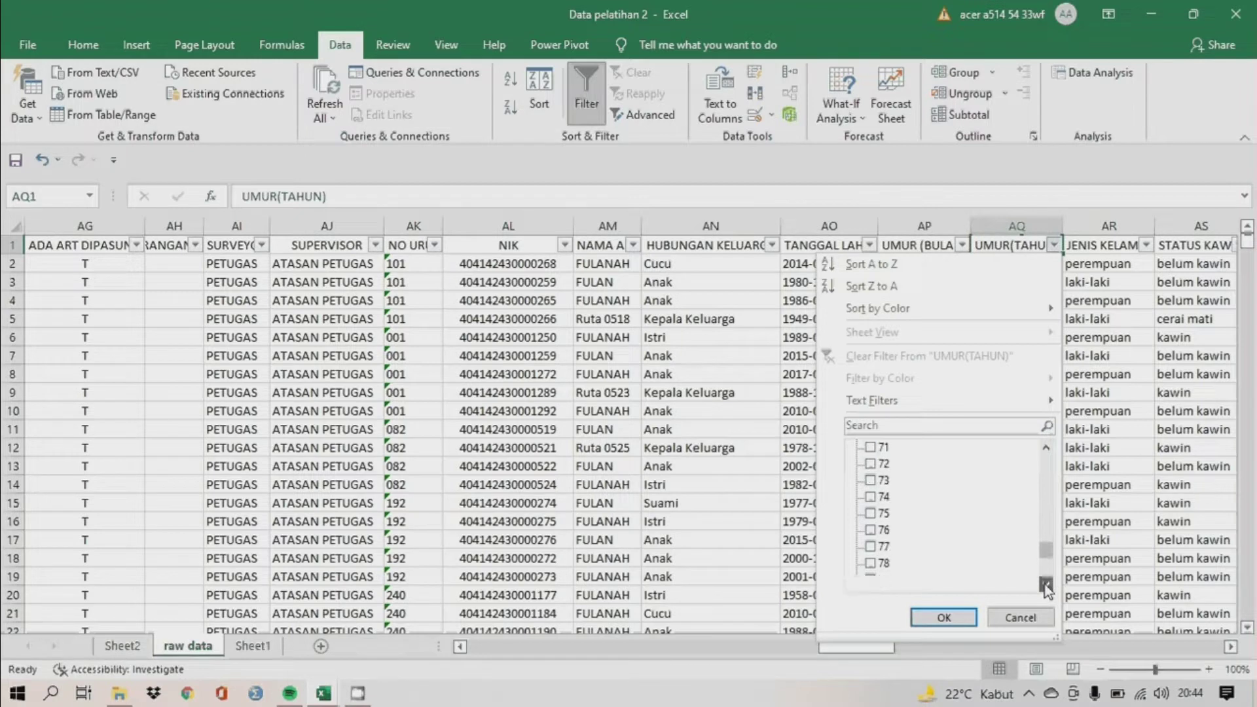
pyautogui.click(1046, 583)
pyautogui.doubleClick(1045, 583)
pyautogui.doubleClick(1045, 583)
pyautogui.click(1045, 583)
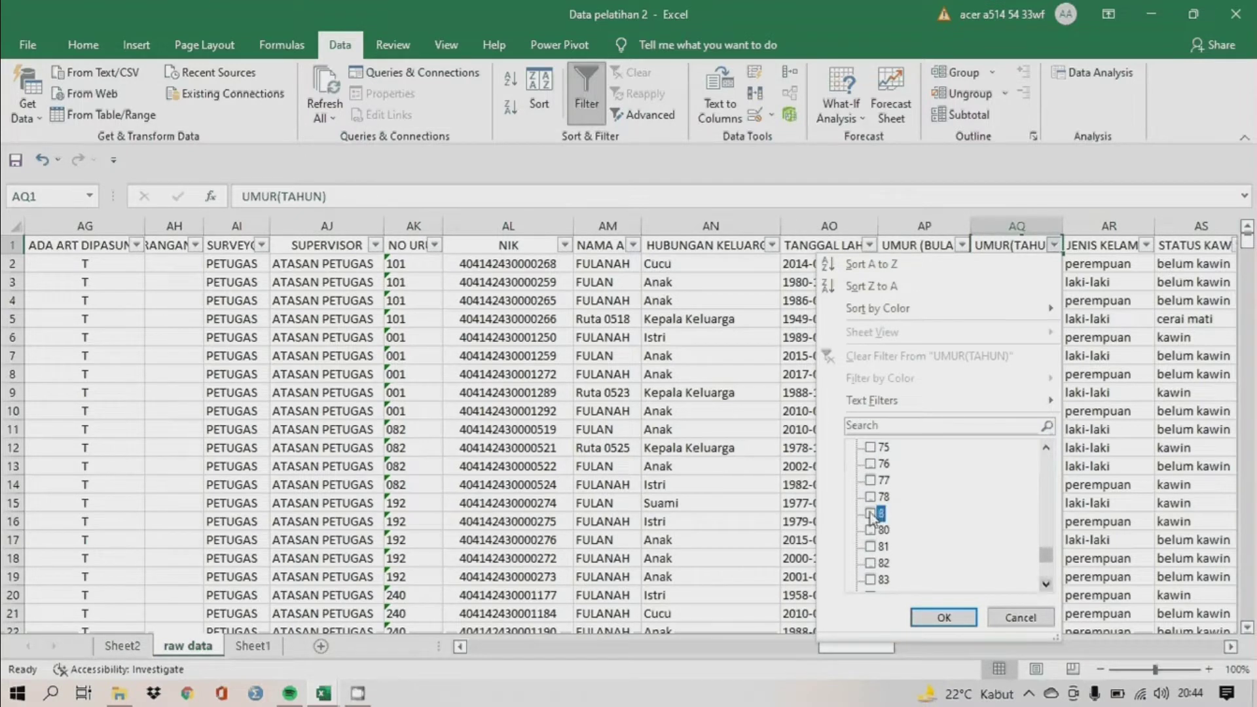
pyautogui.click(869, 512)
# Add age 9 to the values selected in the UMUR(TAHUN) filter and apply the filter.
pyautogui.doubleClick(1051, 585)
pyautogui.doubleClick(1050, 585)
pyautogui.doubleClick(1050, 585)
pyautogui.doubleClick(1051, 585)
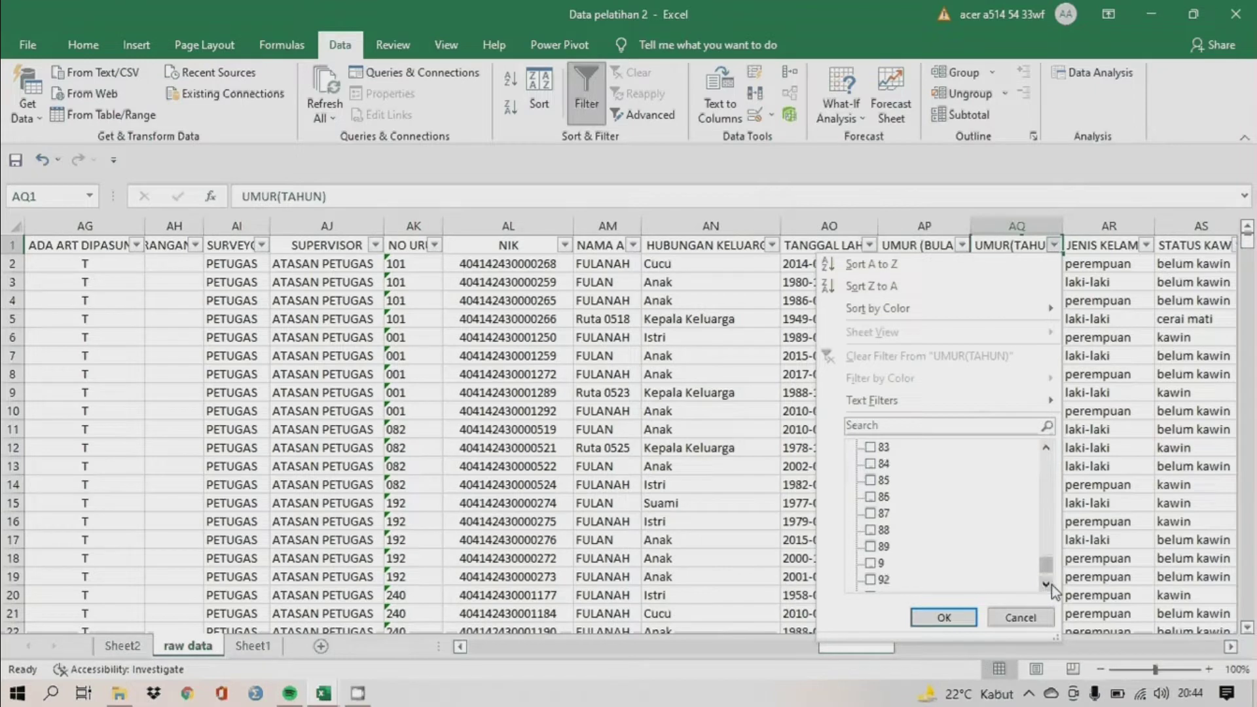
pyautogui.click(872, 563)
pyautogui.click(943, 618)
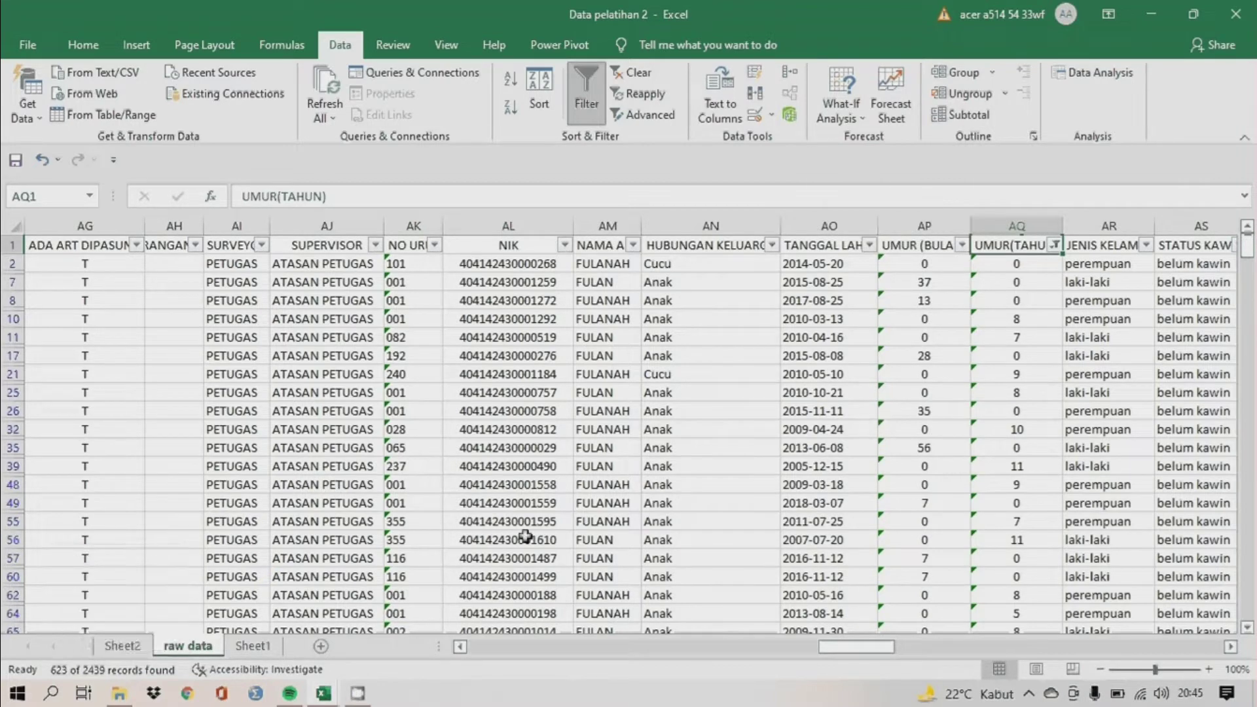
# Check which answers the DI DIAGNOSIS HIPERTENSI column contains for the filtered ages, and turn off filtering on the raw data sheet.
pyautogui.moveTo(877, 651); pyautogui.dragTo(1062, 648)
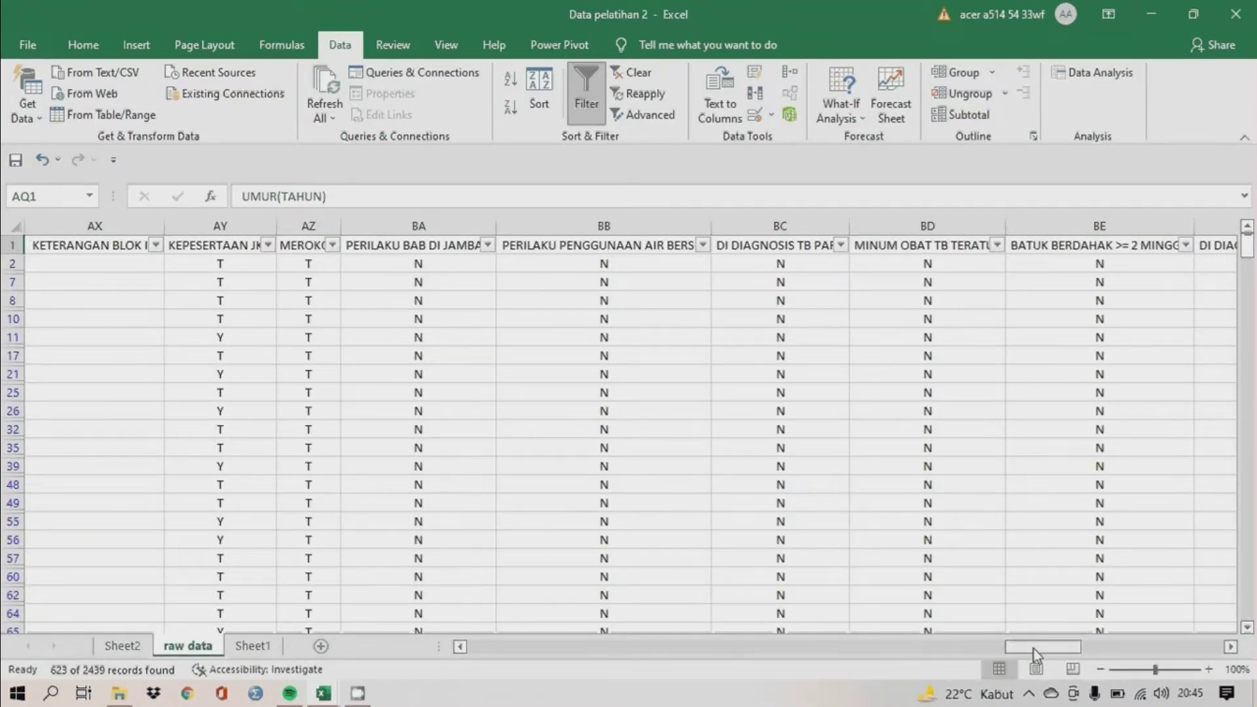
pyautogui.moveTo(1035, 650); pyautogui.dragTo(1064, 655)
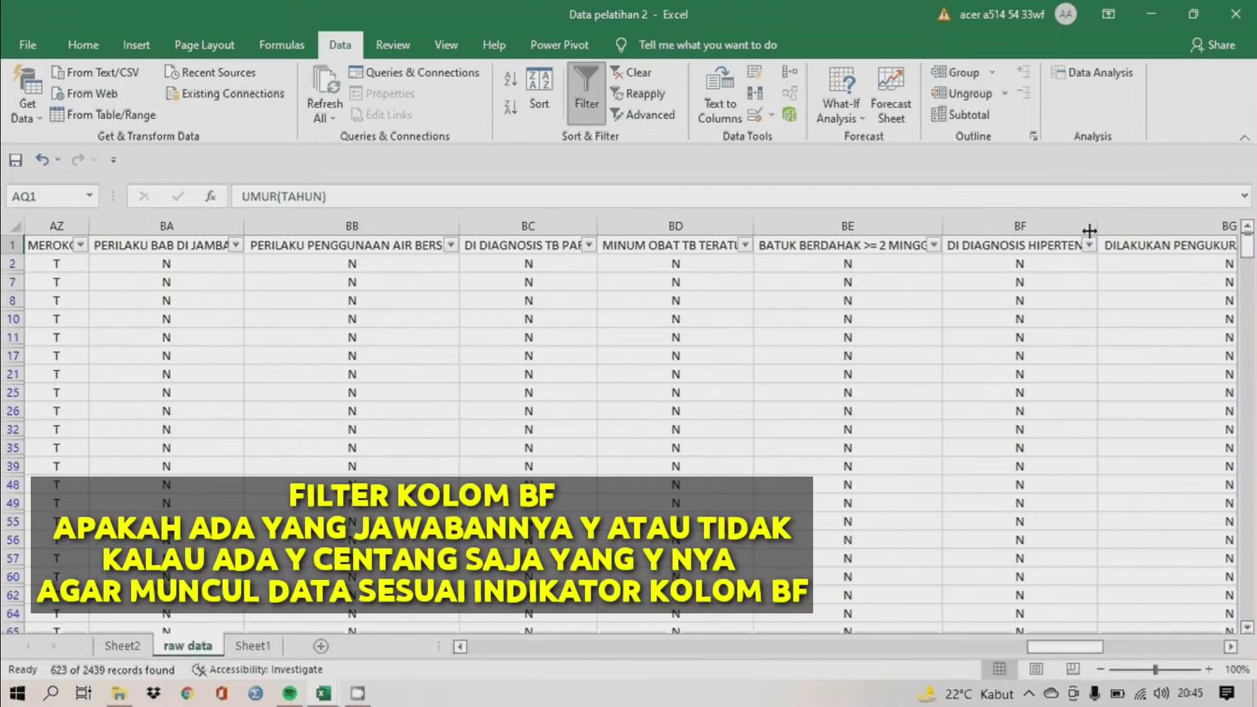
pyautogui.click(1089, 245)
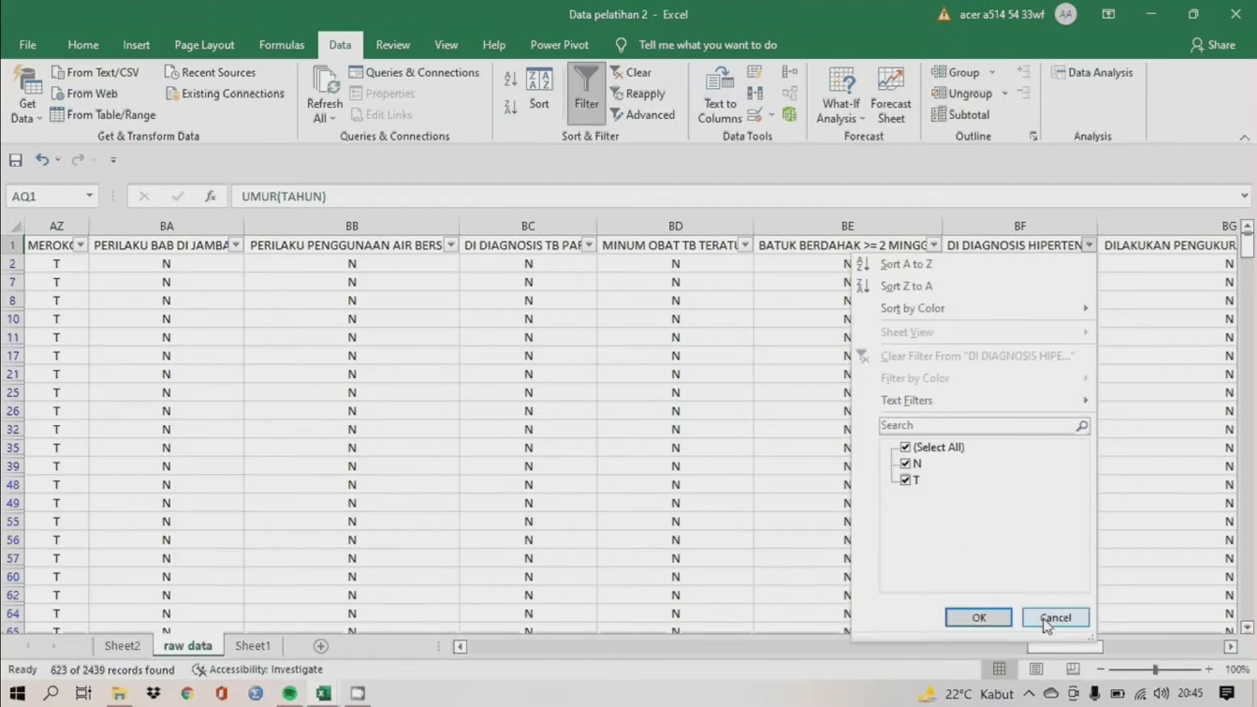
pyautogui.click(1043, 619)
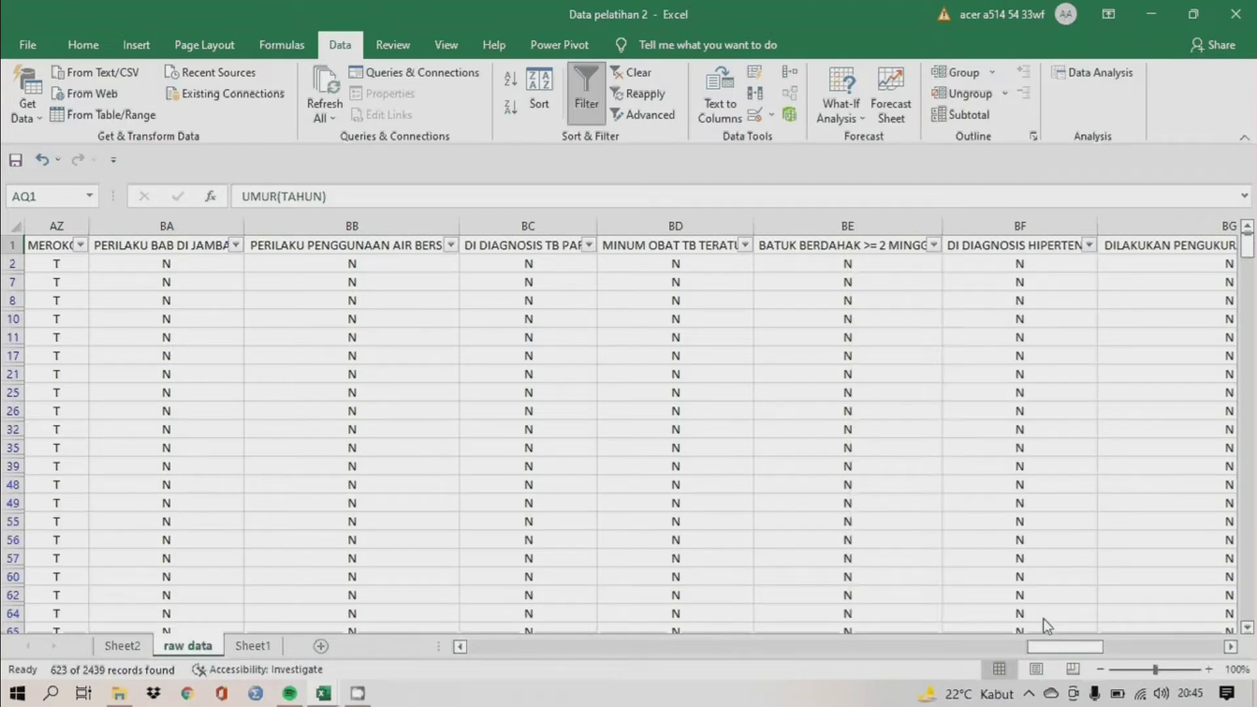
pyautogui.click(583, 91)
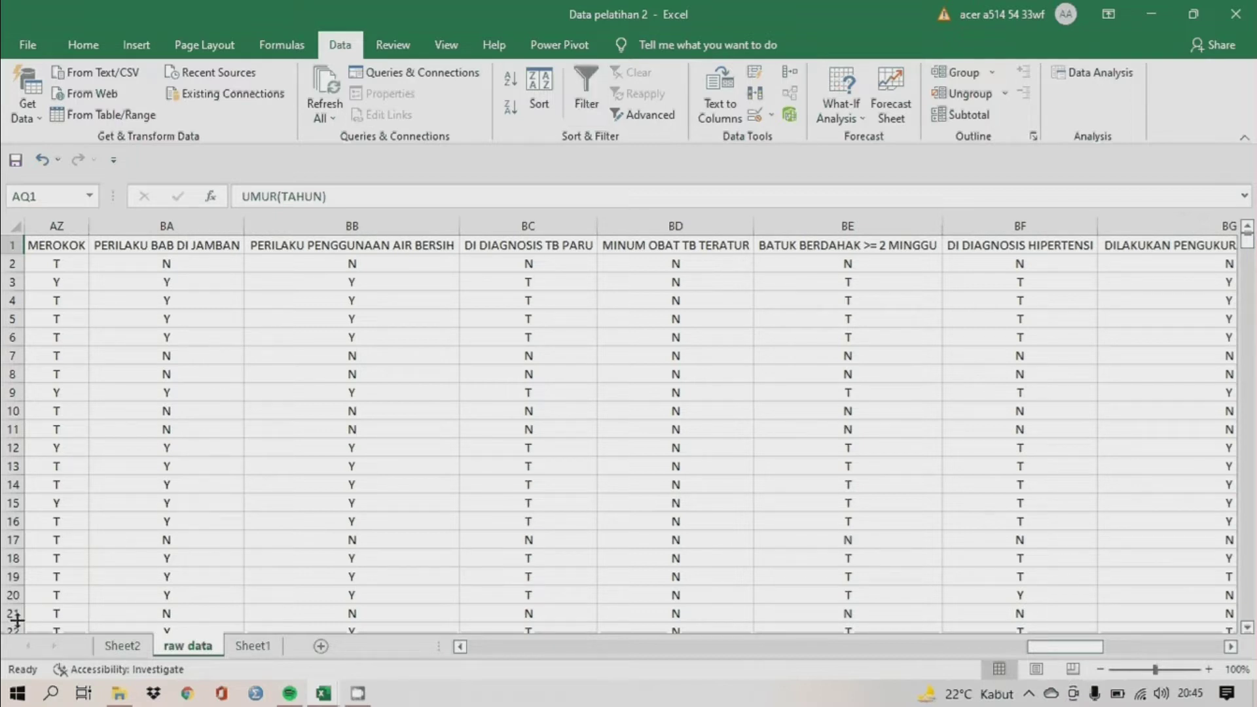
# Open the Region settings from the Windows Control Panel.
pyautogui.click(48, 696)
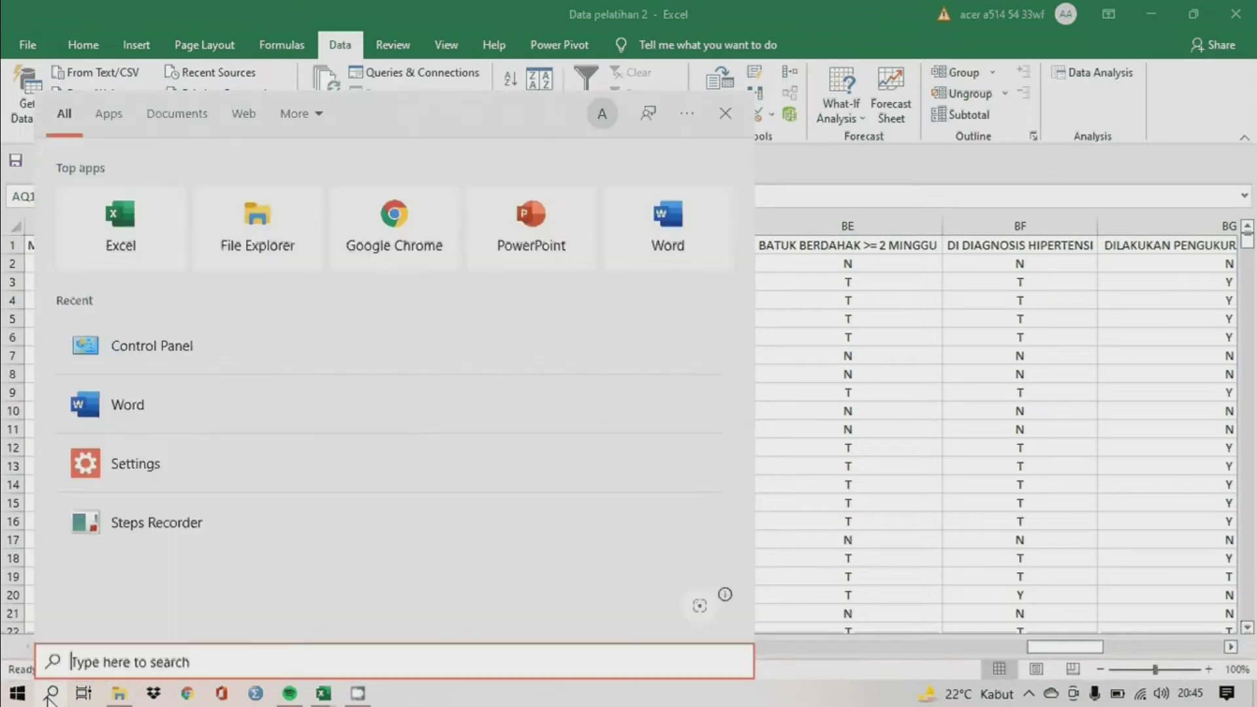
pyautogui.write('CONTROL')
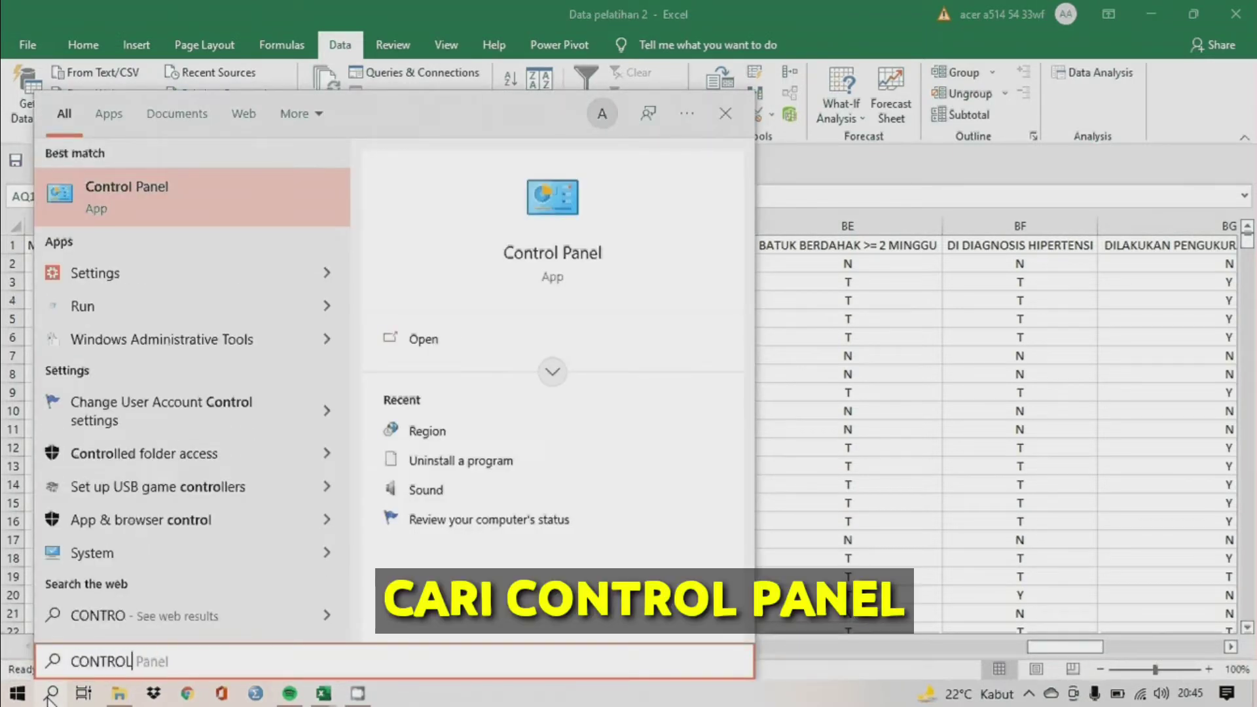
pyautogui.press('Return')
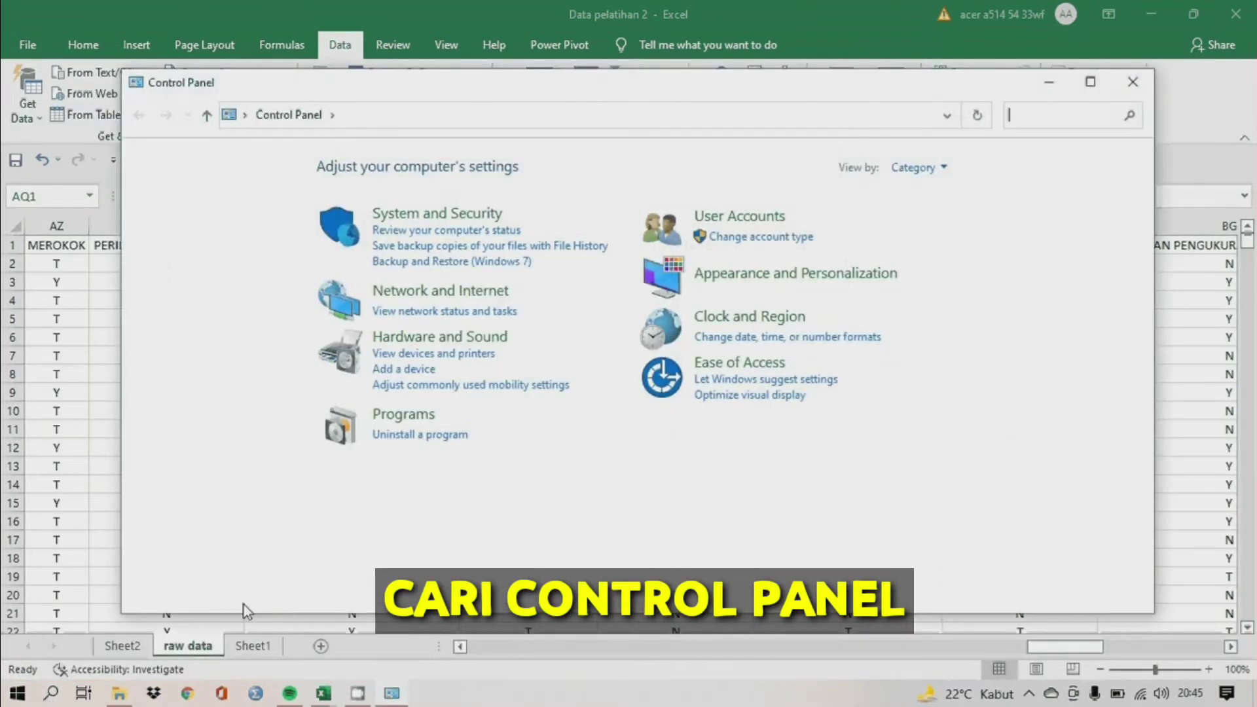
pyautogui.write('REGION')
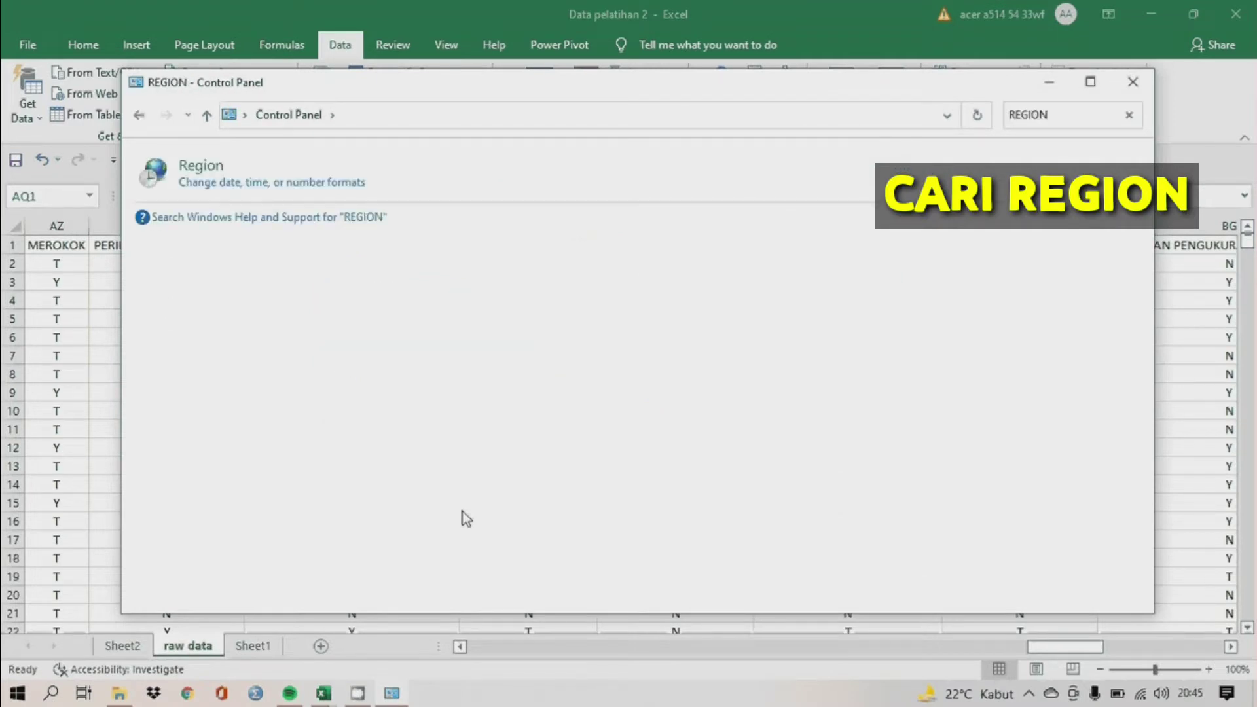
pyautogui.click(208, 169)
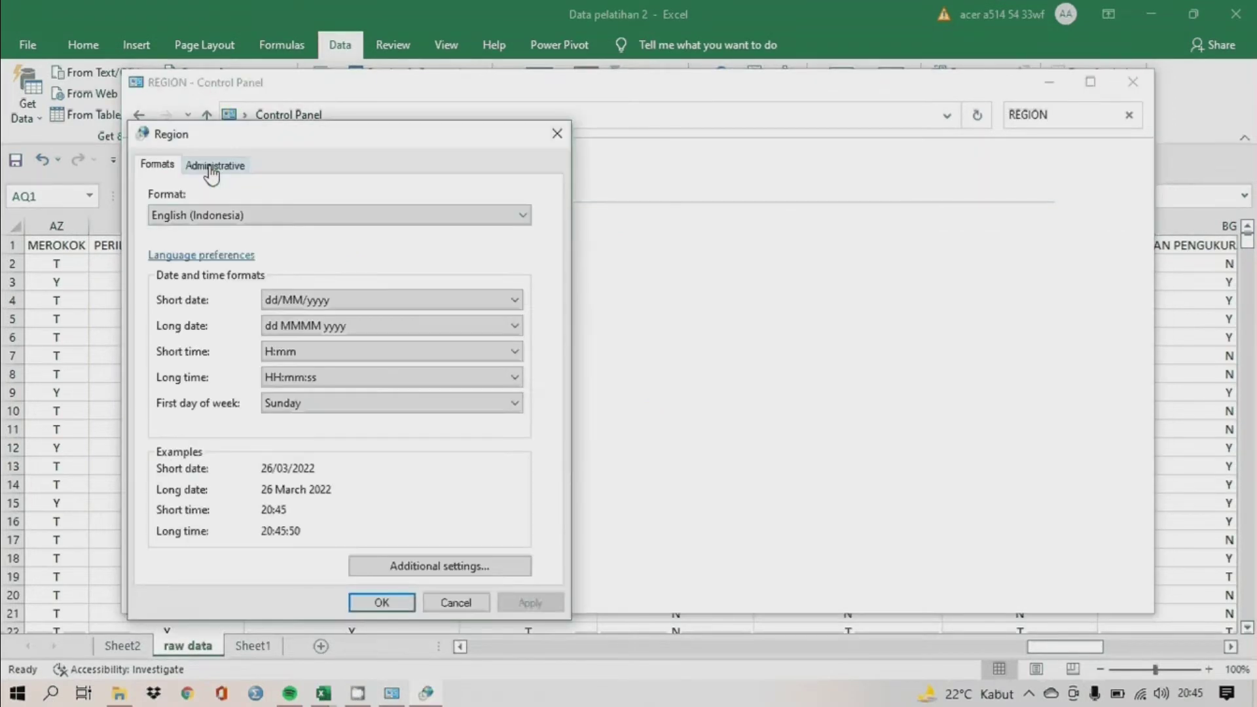
# Set the decimal symbol to a comma in the additional number format settings, and close the Region settings and Control Panel.
pyautogui.click(432, 565)
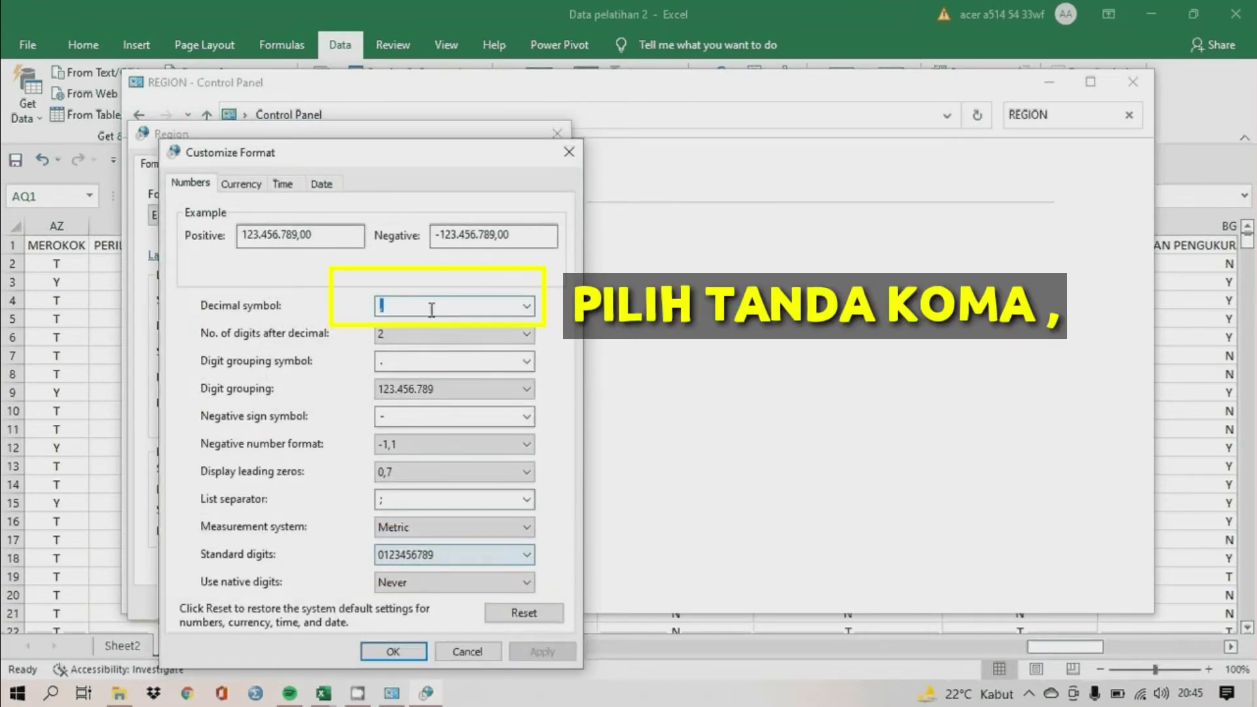
pyautogui.click(527, 307)
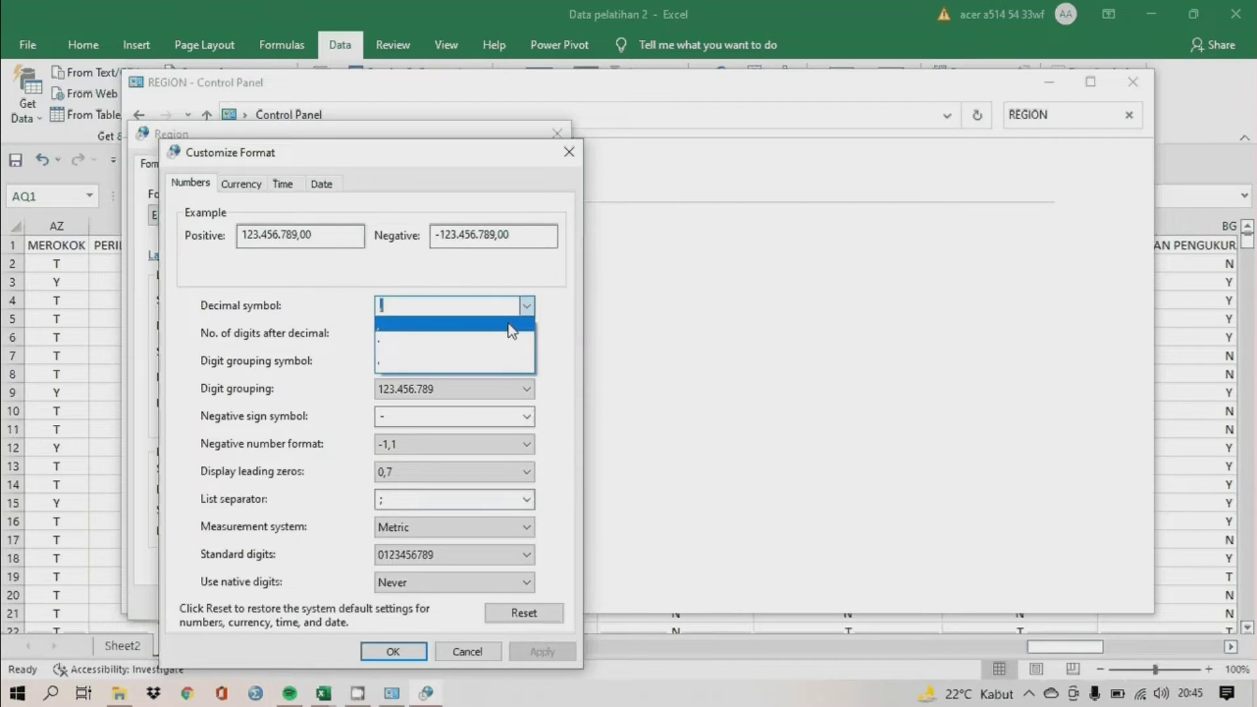
pyautogui.click(512, 325)
pyautogui.click(393, 652)
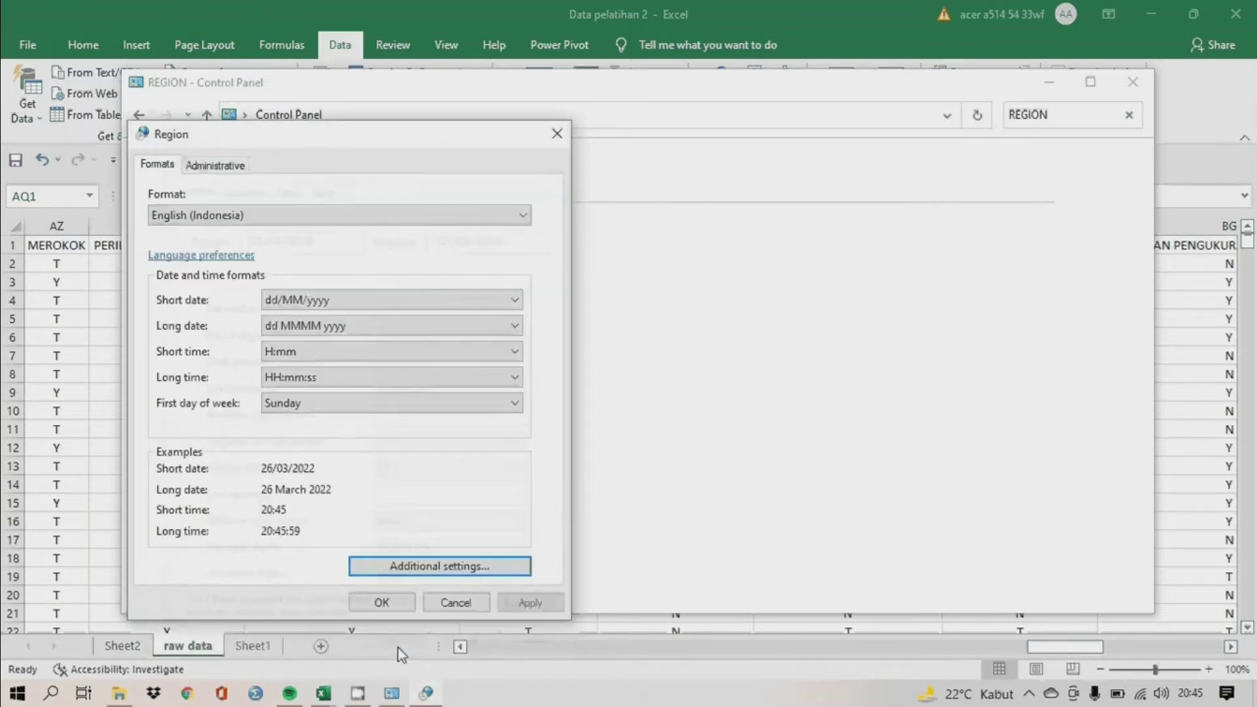
pyautogui.click(382, 602)
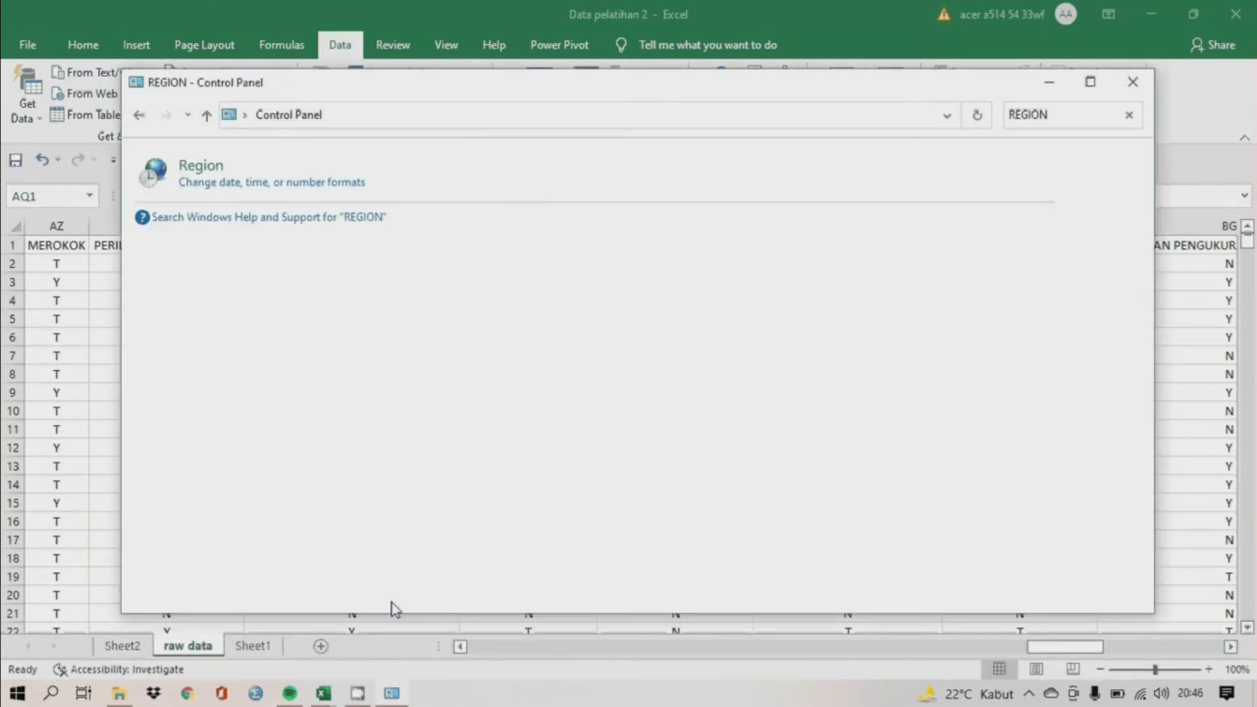
pyautogui.click(1134, 85)
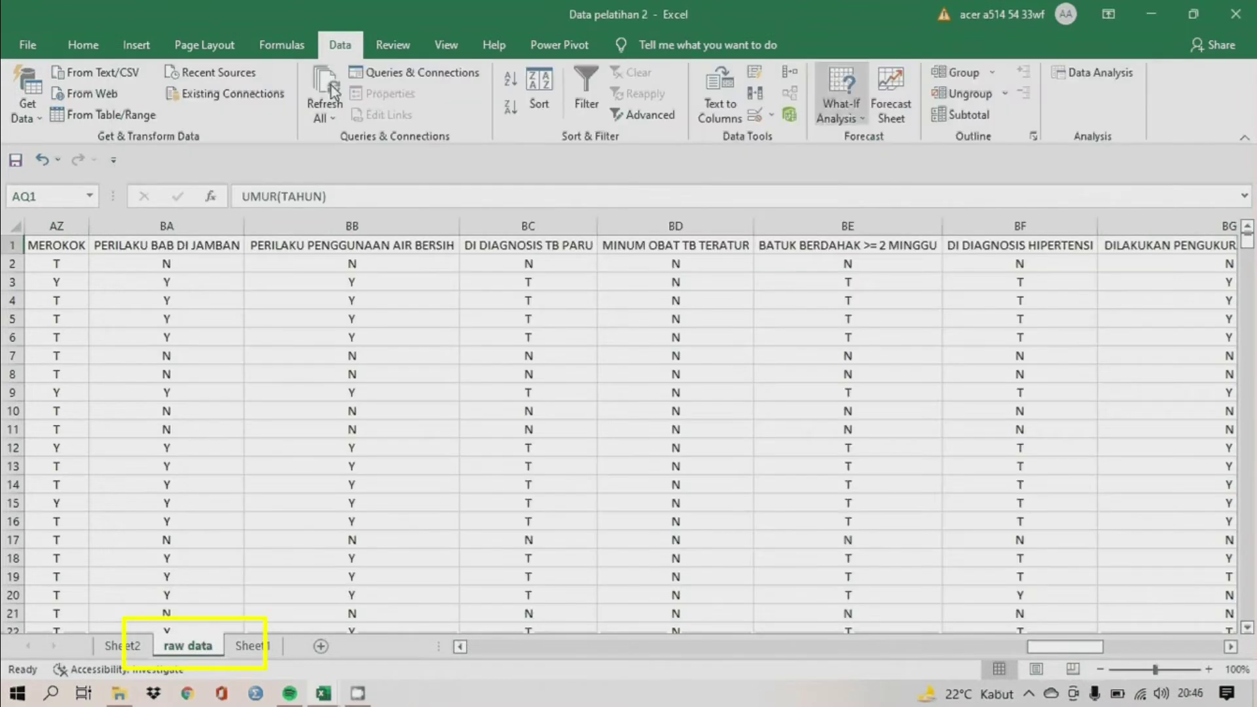
# Review the AutoRecover settings in Excel's workbook save options.
pyautogui.click(37, 41)
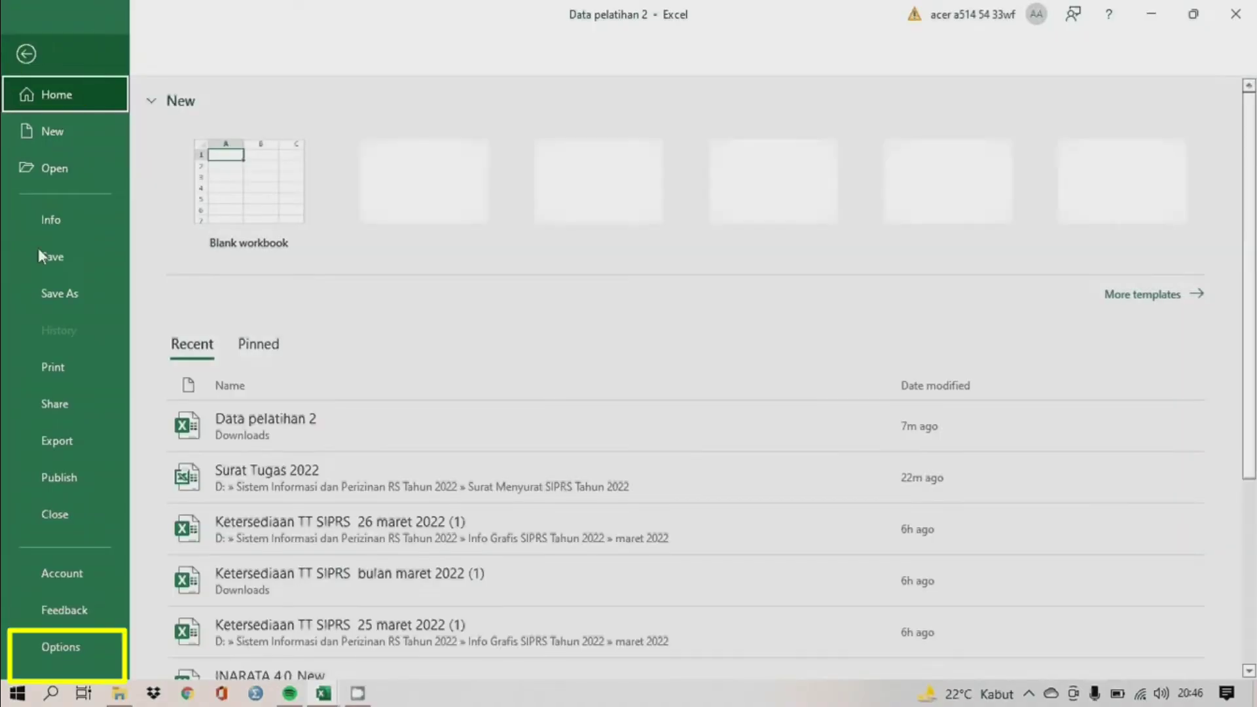
pyautogui.click(76, 647)
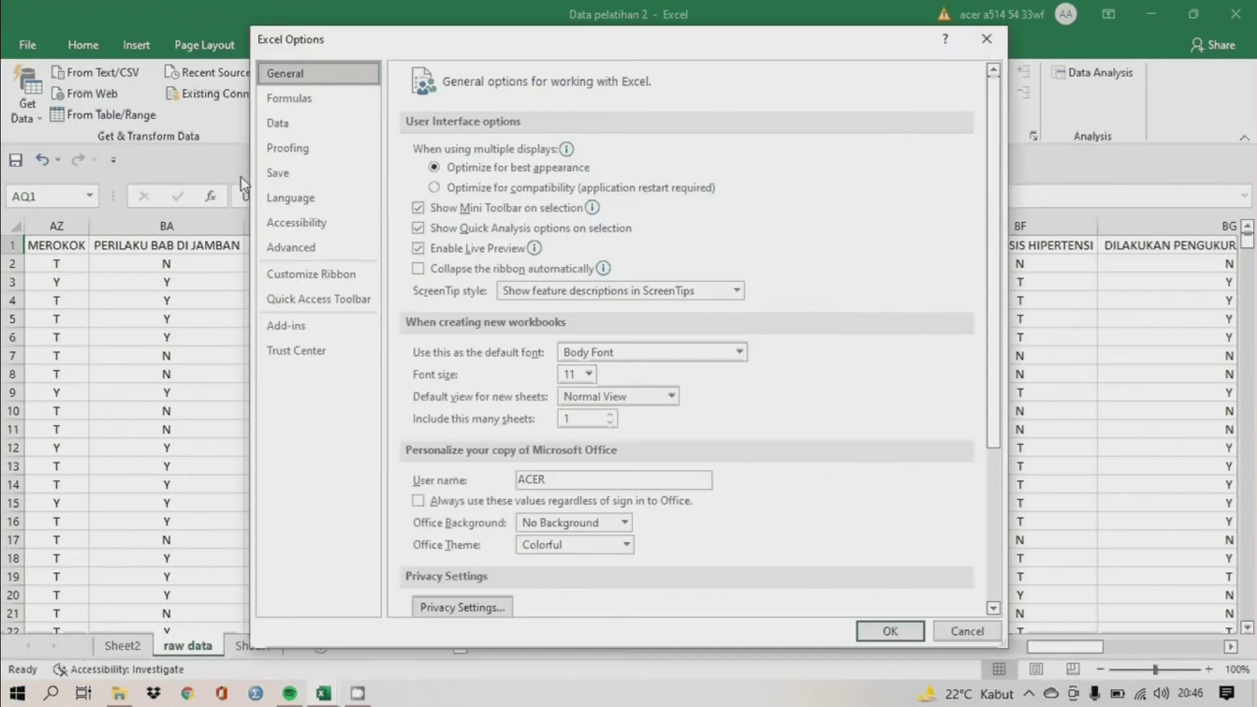
pyautogui.click(277, 174)
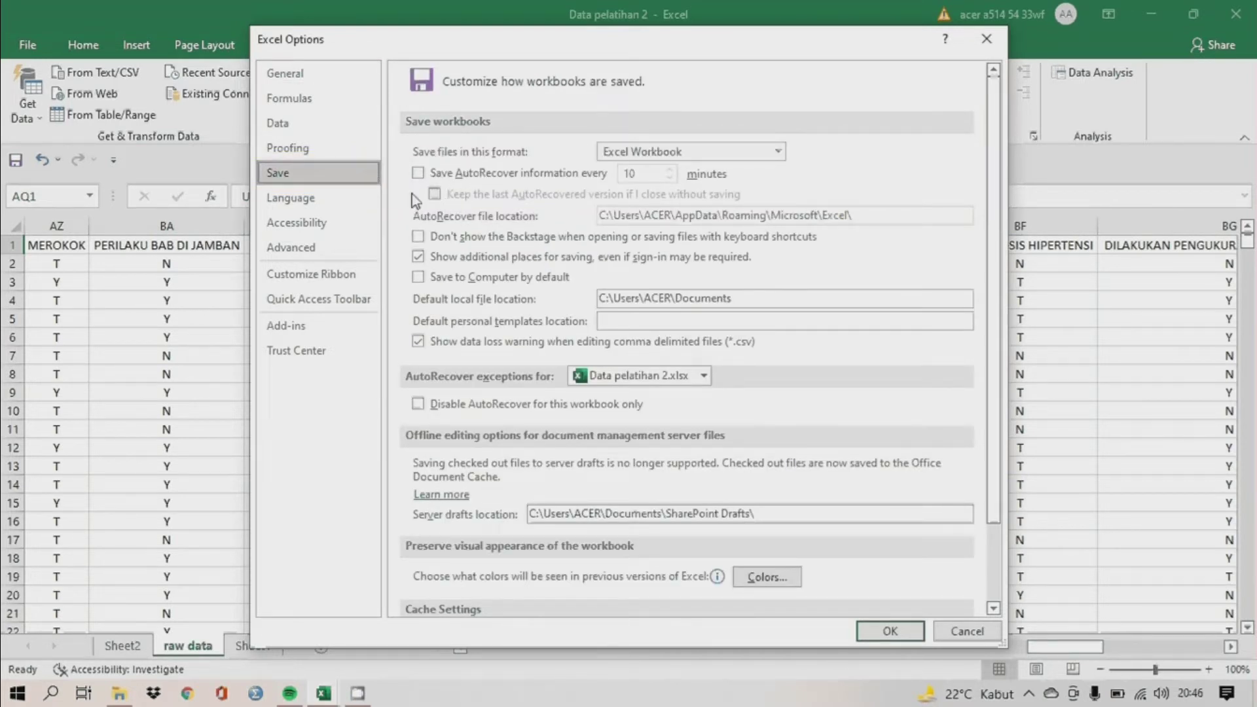
pyautogui.click(877, 628)
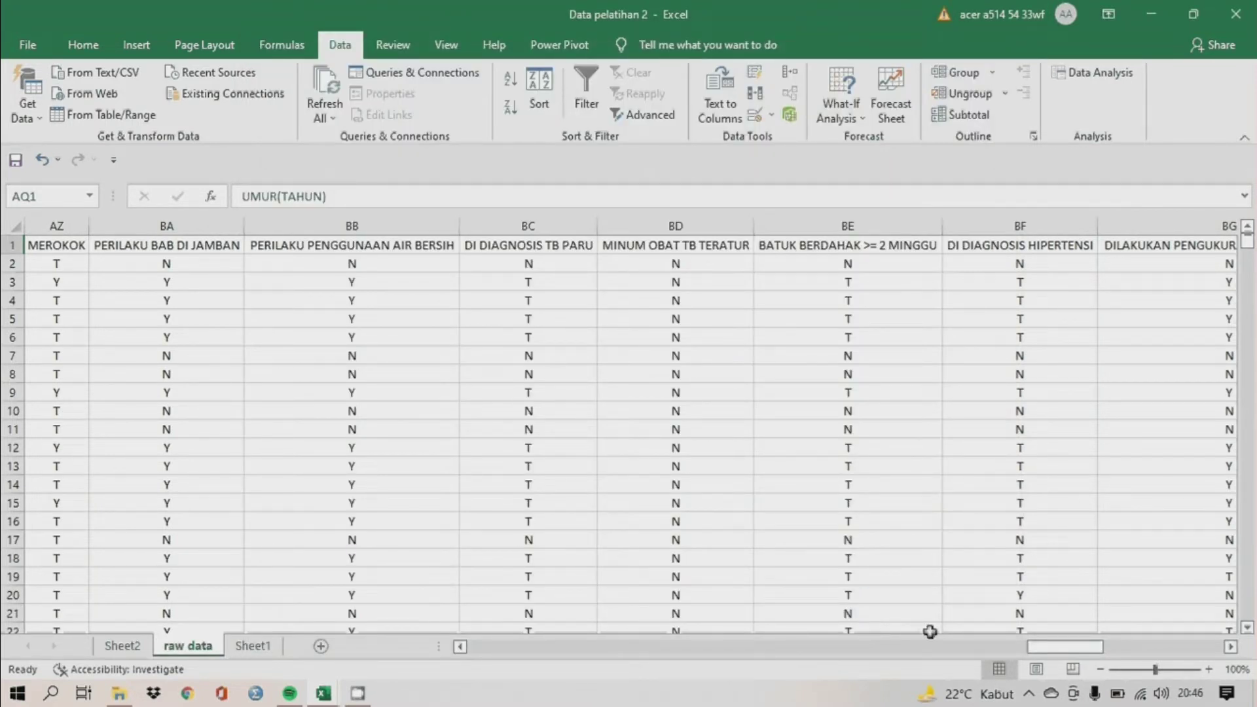
# Copy all records on the raw data sheet, from A2 to column BQ and down to row 2440.
pyautogui.moveTo(1047, 646); pyautogui.dragTo(478, 651)
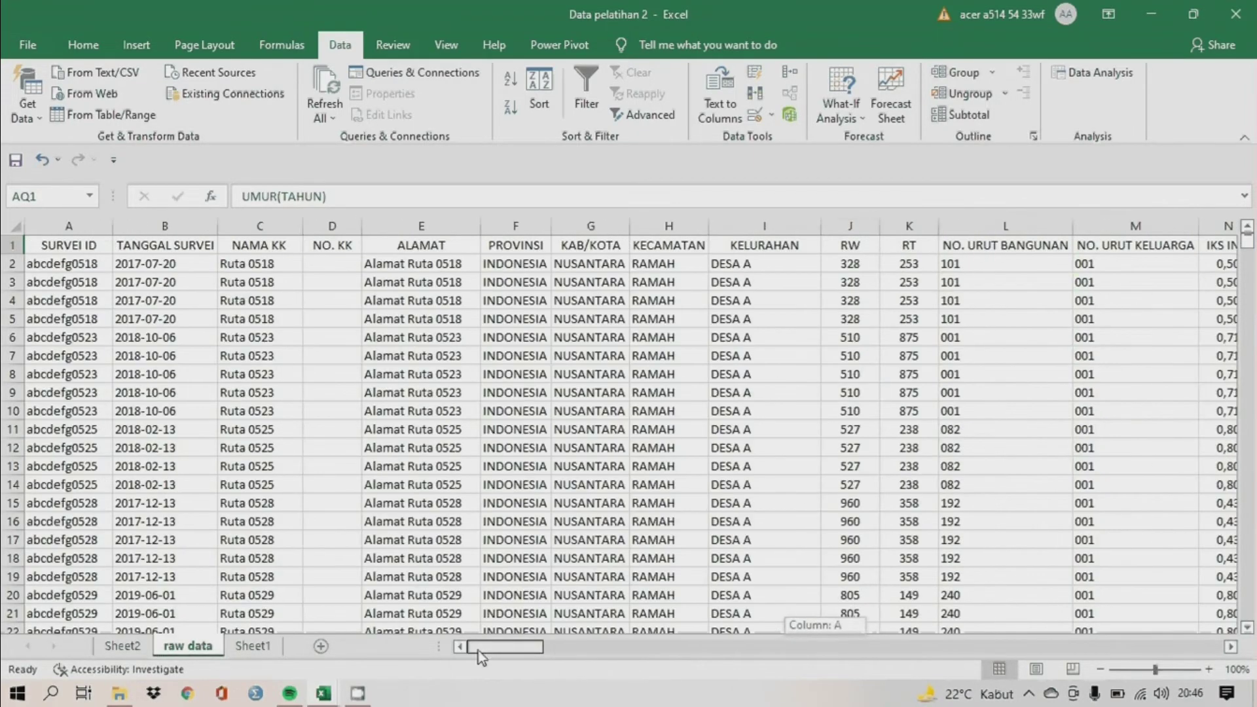
pyautogui.click(66, 265)
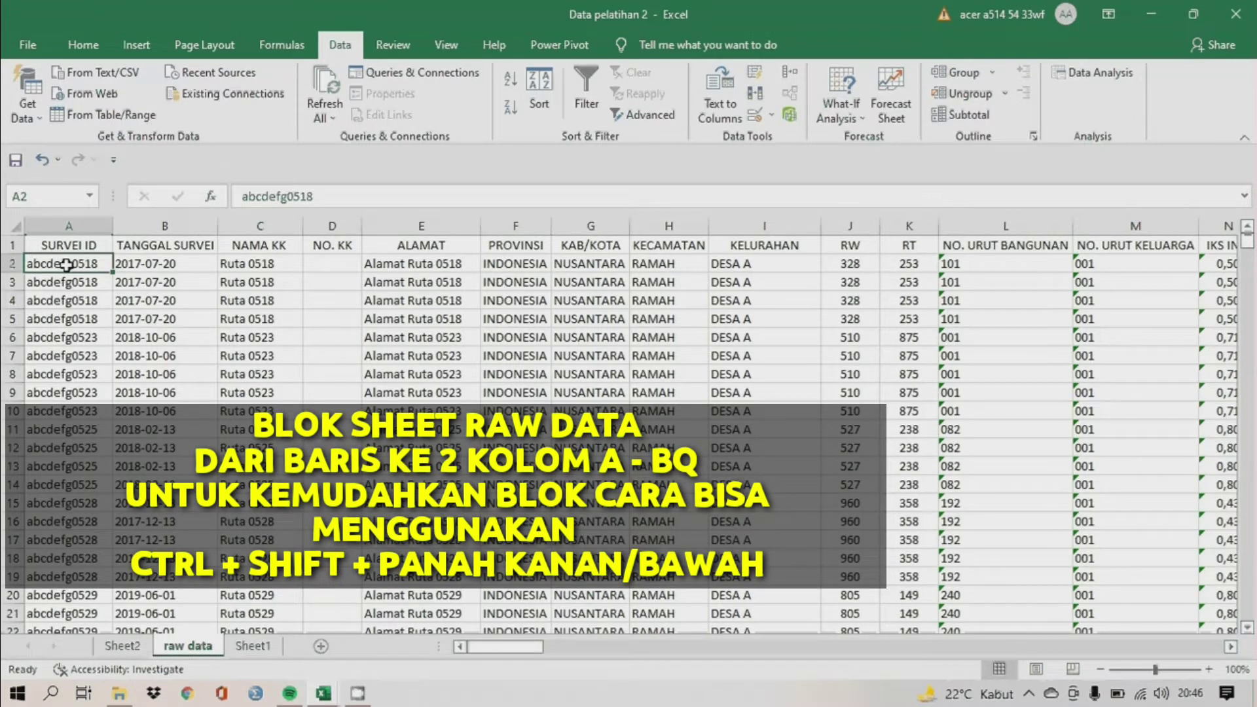
pyautogui.hotkey('ctrl', 'shift', 'Right')
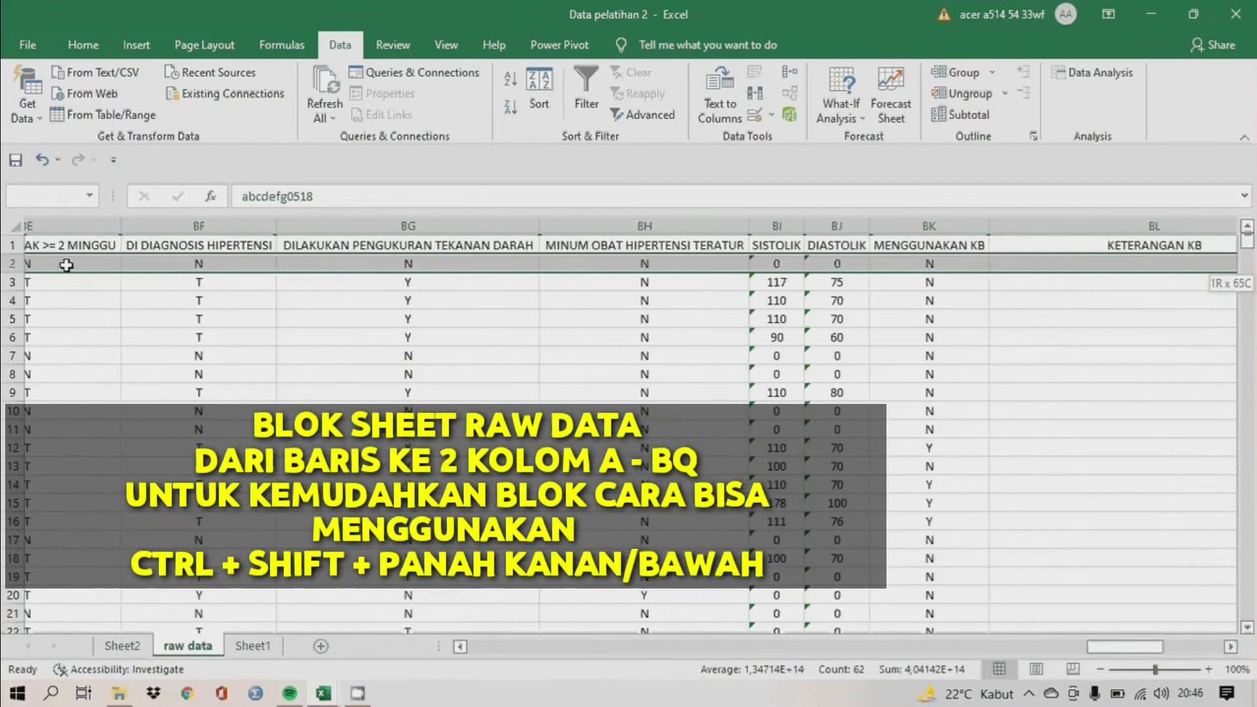
pyautogui.hotkey('ctrl', 'shift', 'Right')
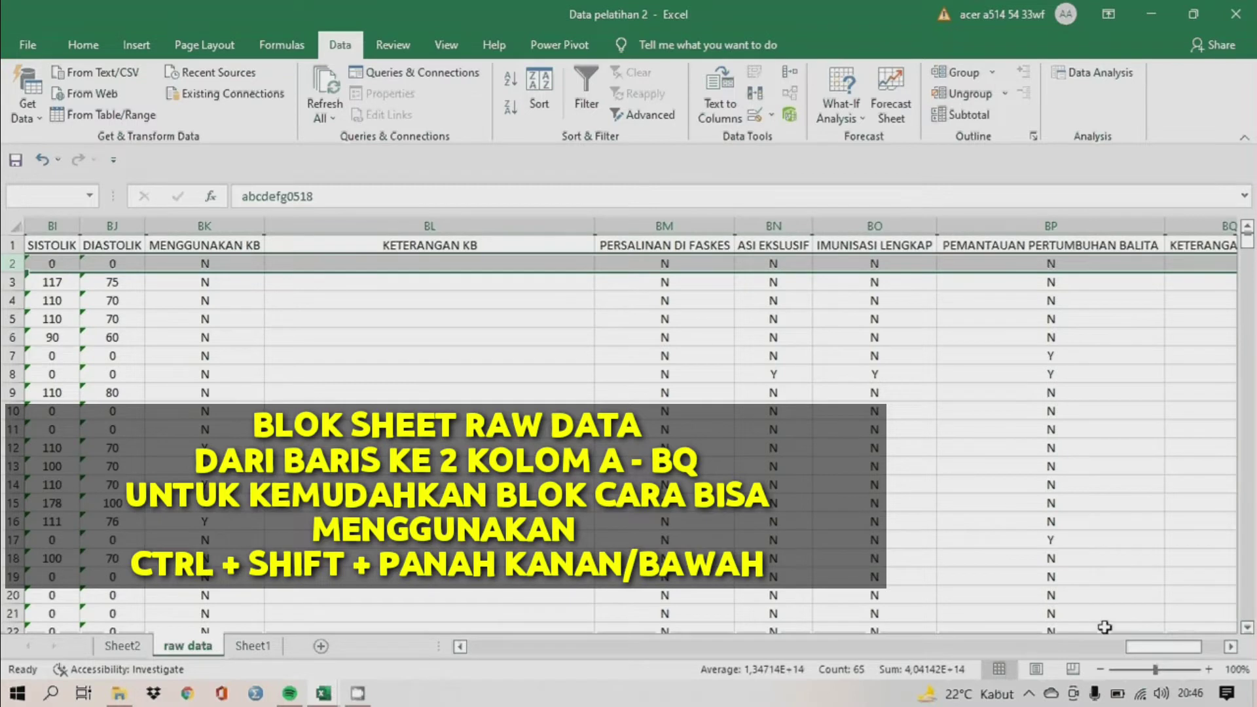
pyautogui.moveTo(1140, 648); pyautogui.dragTo(1203, 660)
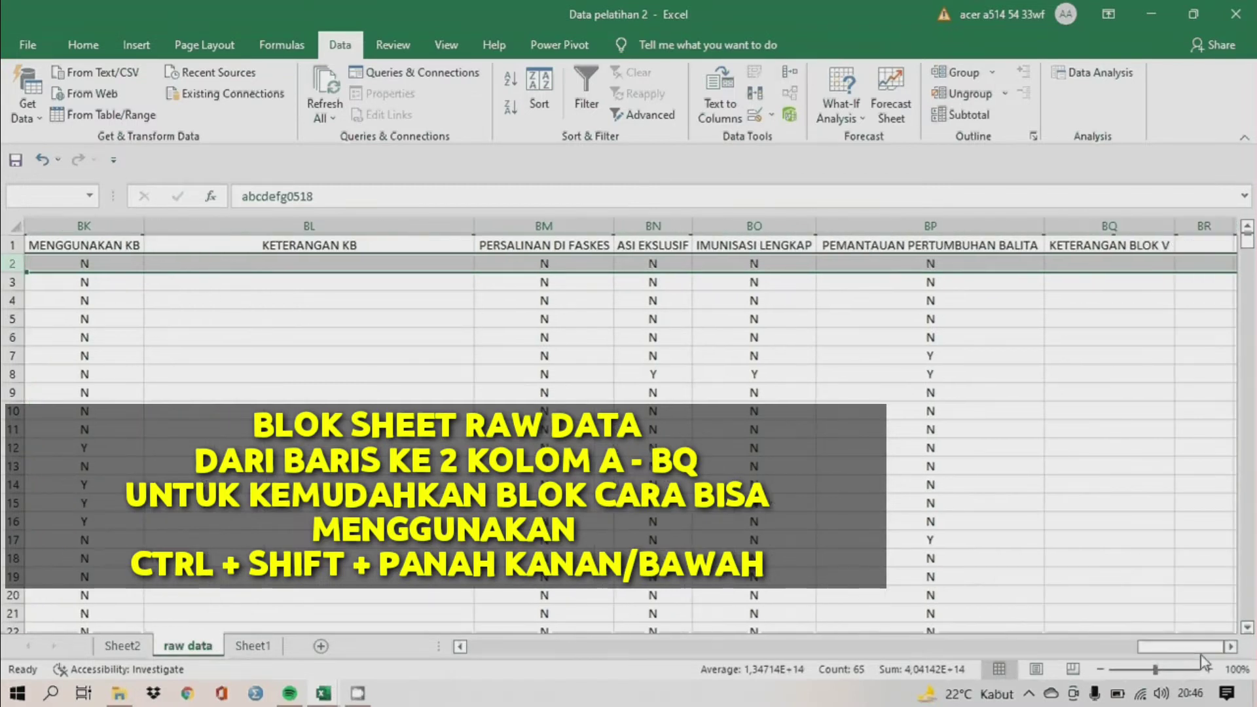
pyautogui.hotkey('ctrl', 'shift', 'Right')
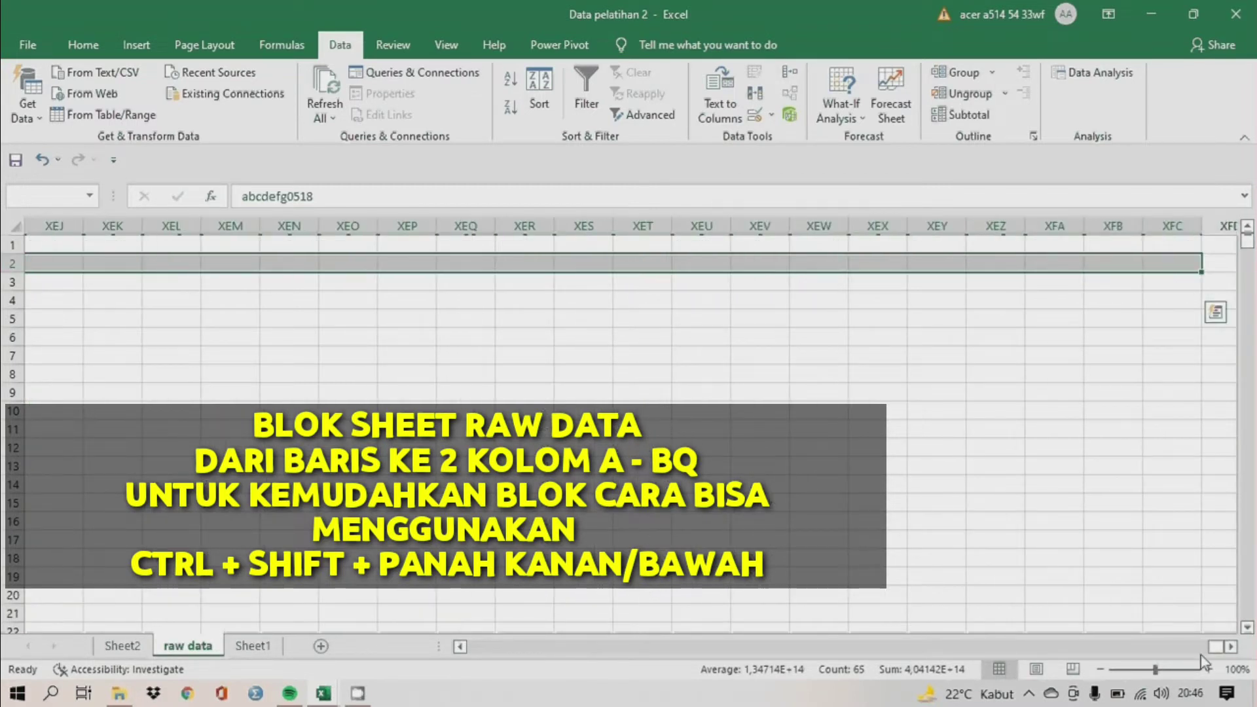
pyautogui.hotkey('ctrl', 'shift', 'Left')
pyautogui.hotkey('shift', 'Right')
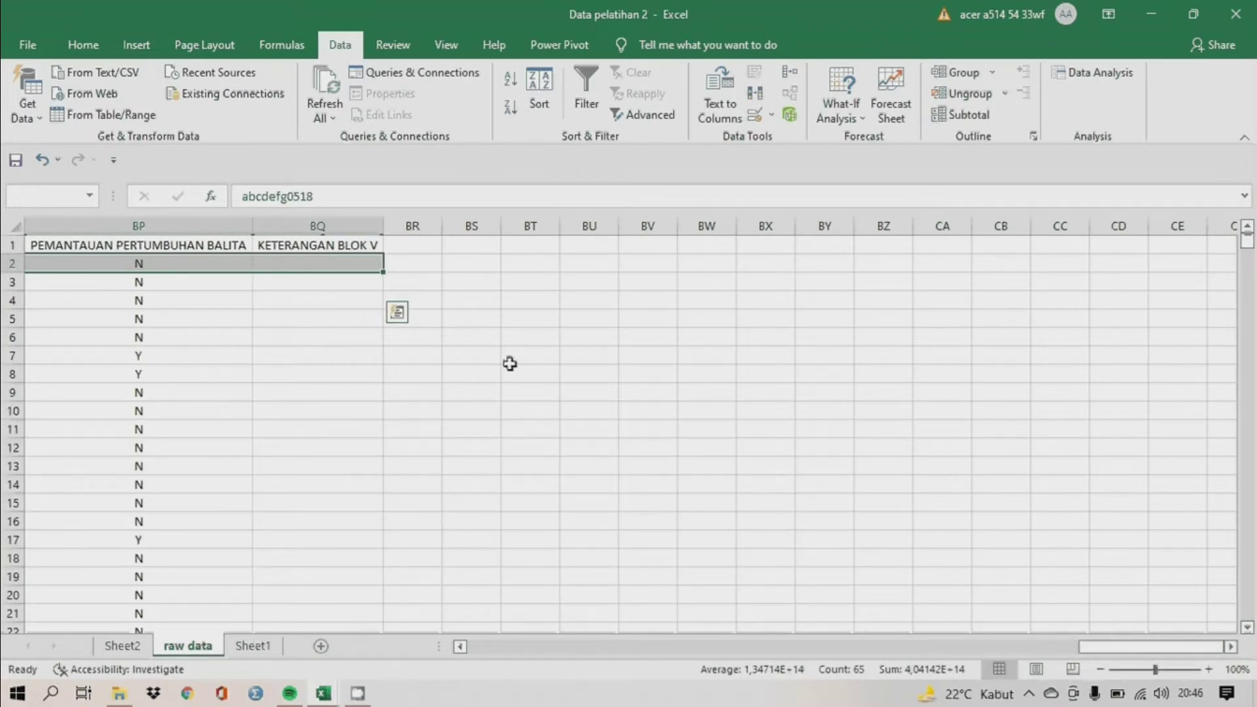
pyautogui.hotkey('ctrl', 'shift', 'Down')
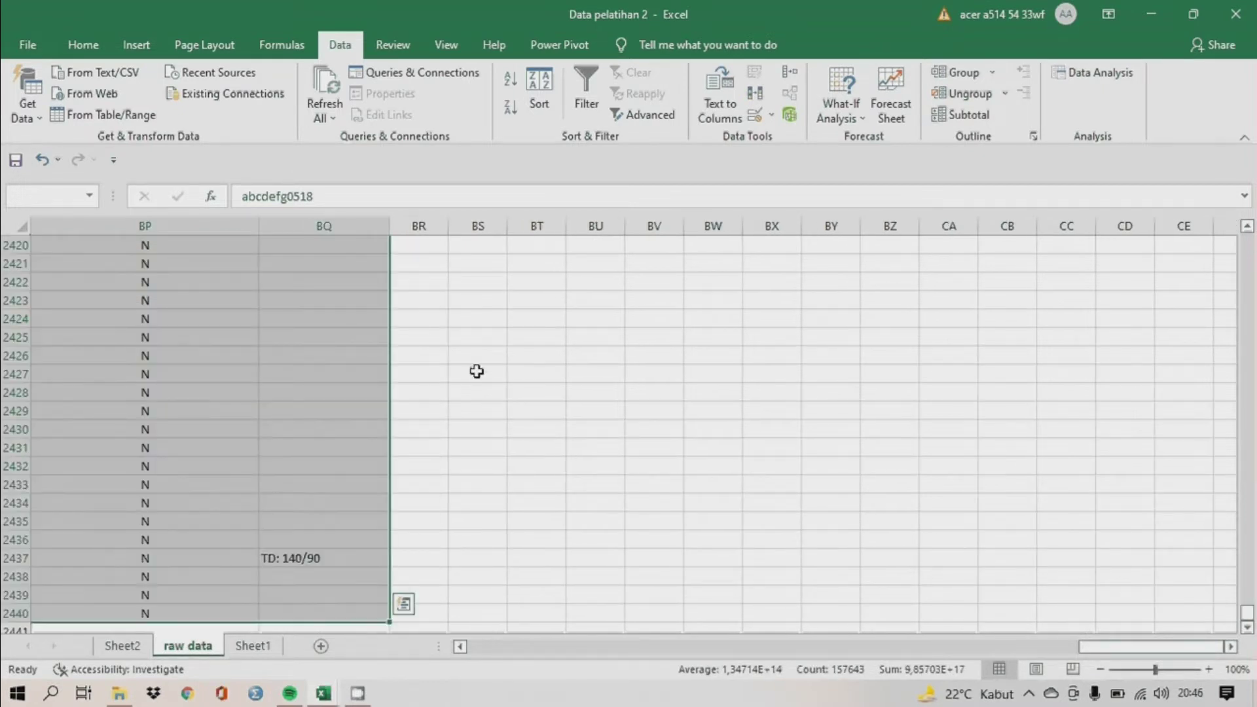
pyautogui.hotkey('ctrl', 'c')
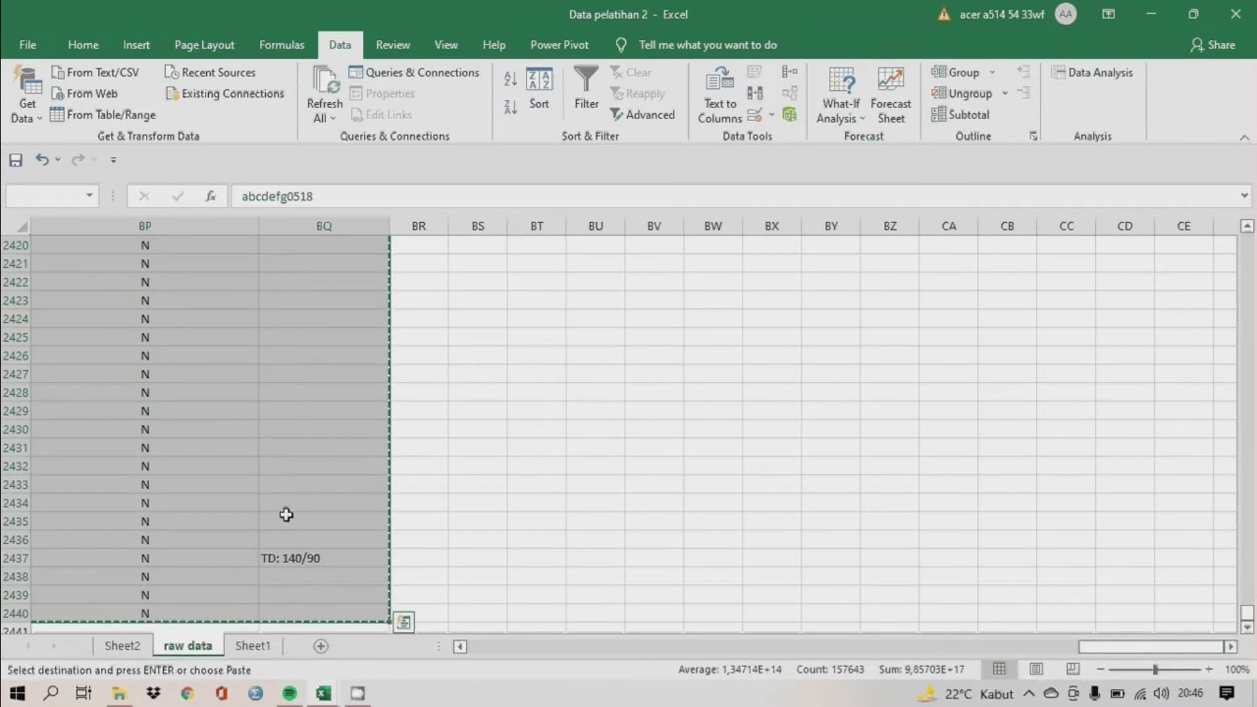
# Switch to the INARATA 4.0_New workbook and paste the copied records into the RAW DATA sheet starting at A5.
pyautogui.click(322, 693)
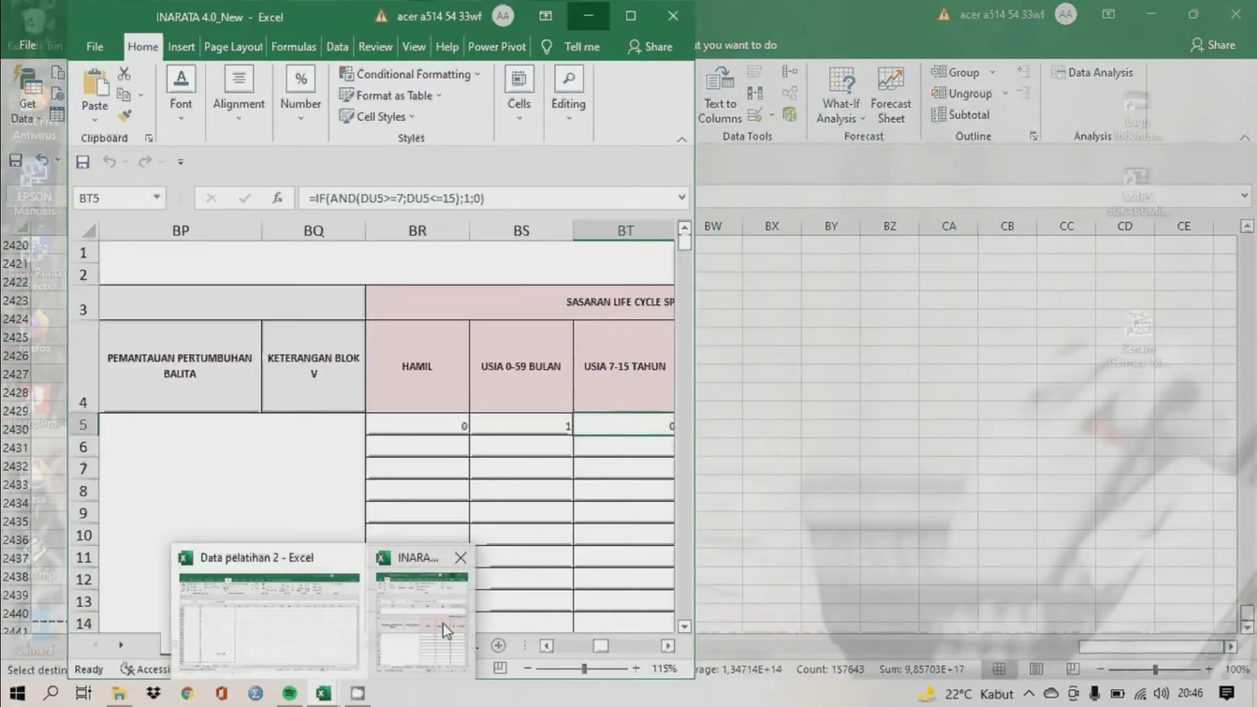
pyautogui.click(443, 623)
pyautogui.click(632, 18)
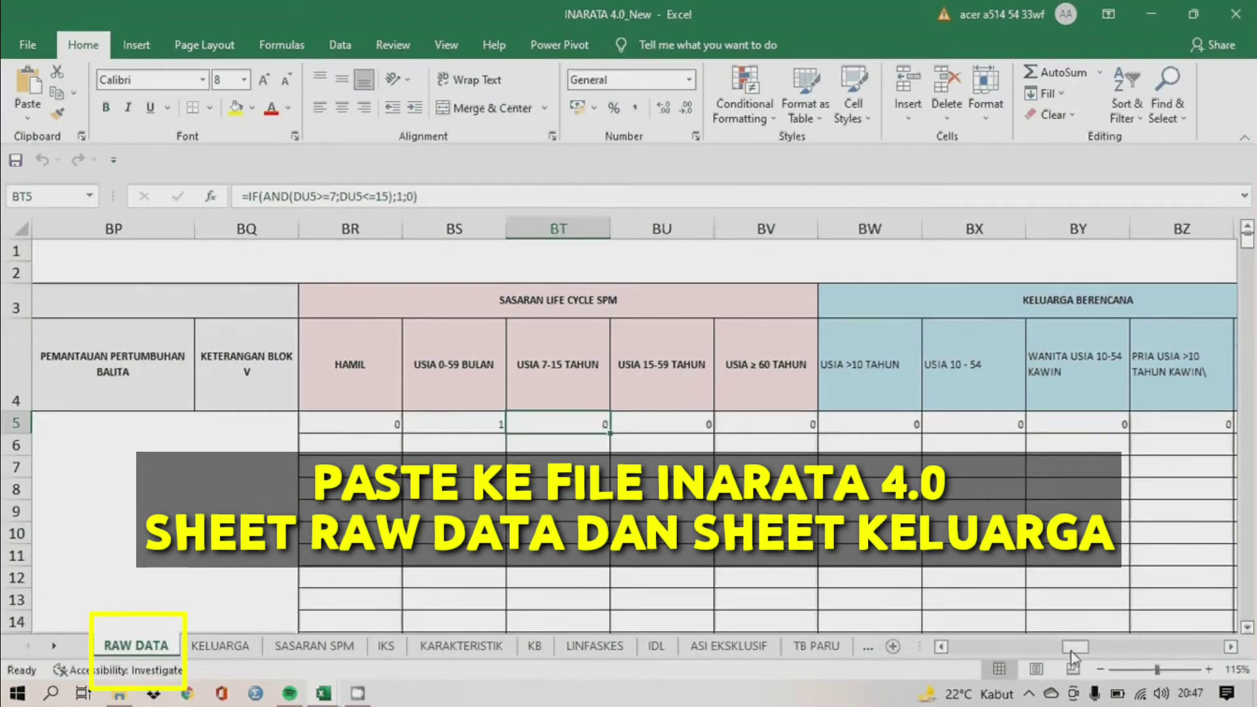
pyautogui.moveTo(1070, 650); pyautogui.dragTo(852, 640)
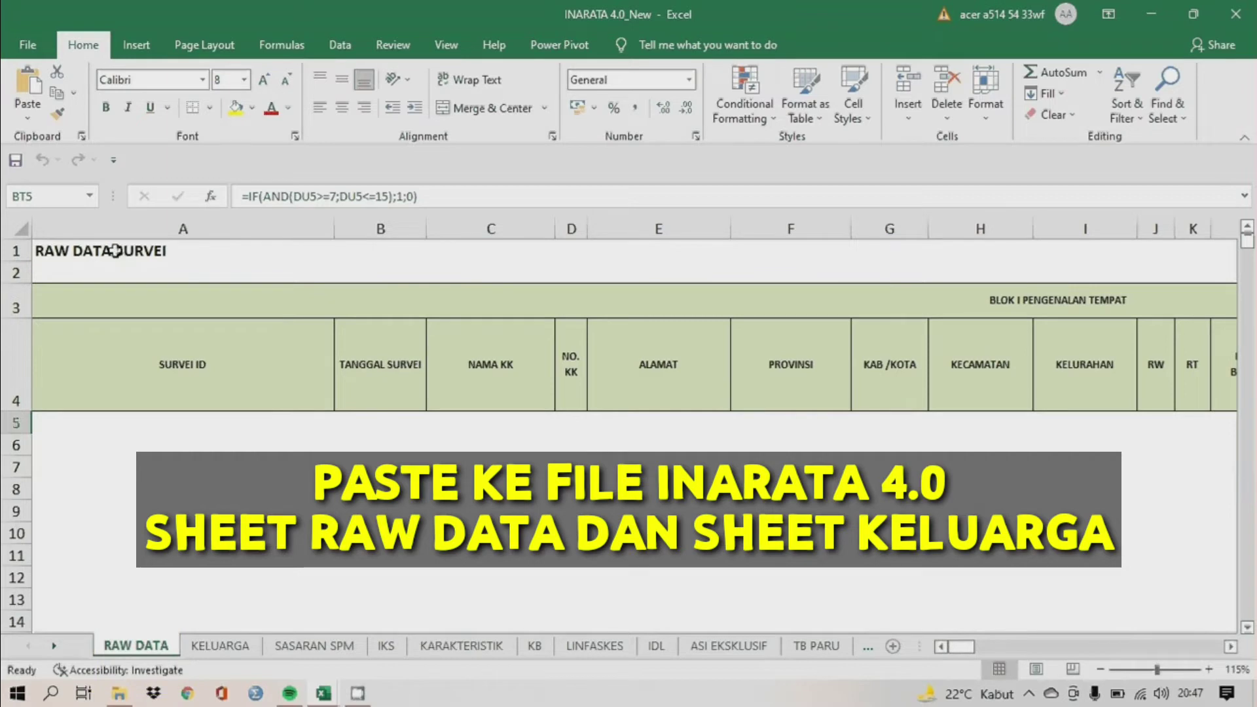
pyautogui.click(54, 422)
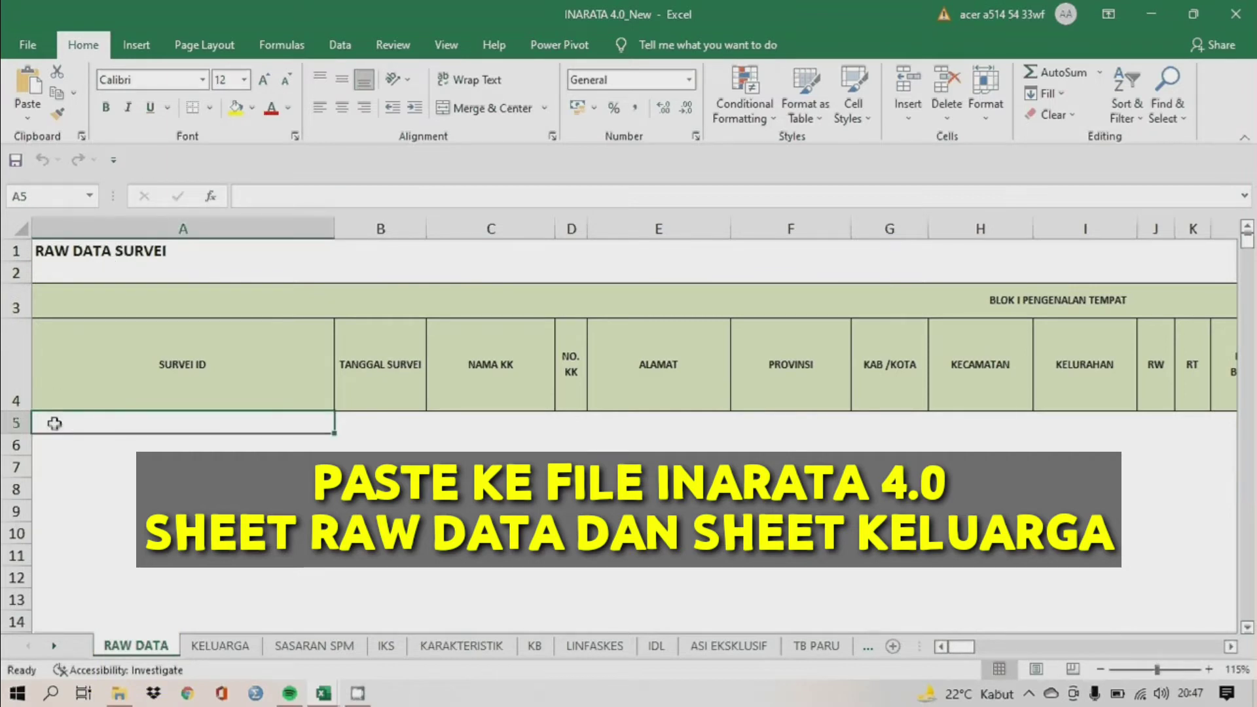
pyautogui.hotkey('ctrl', 'v')
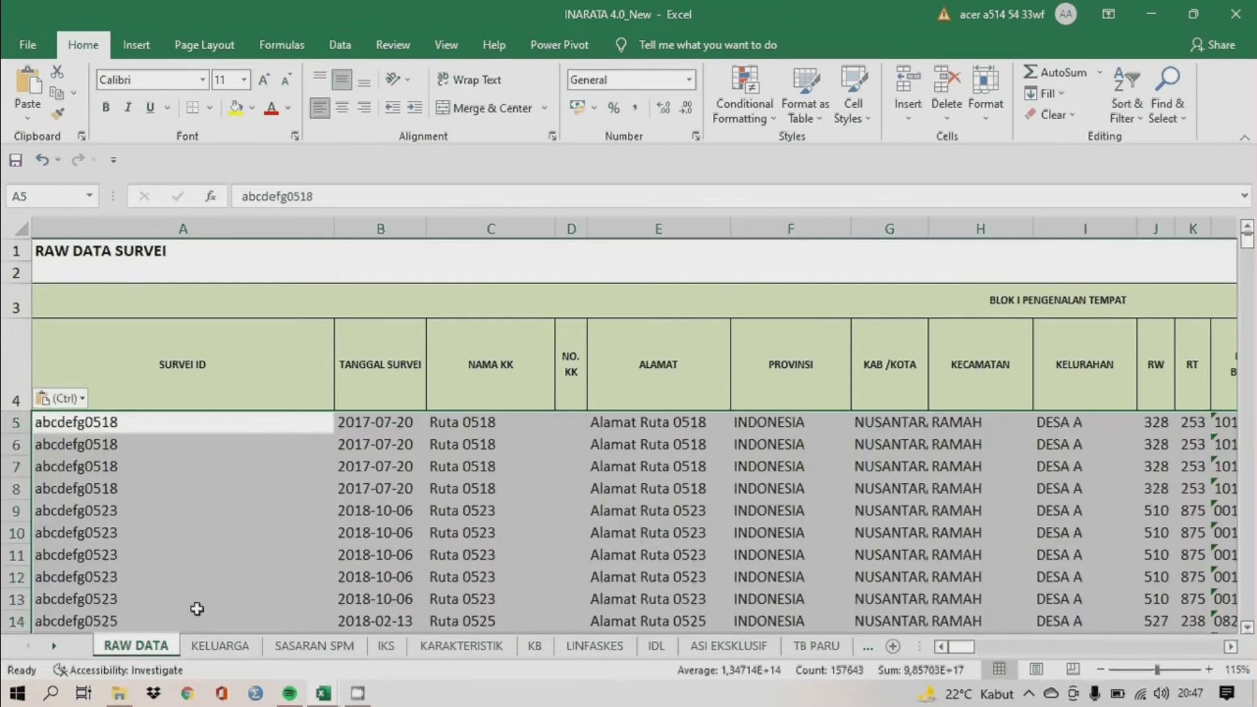
# Paste the same copied records into the KELUARGA sheet starting at A2.
pyautogui.click(208, 647)
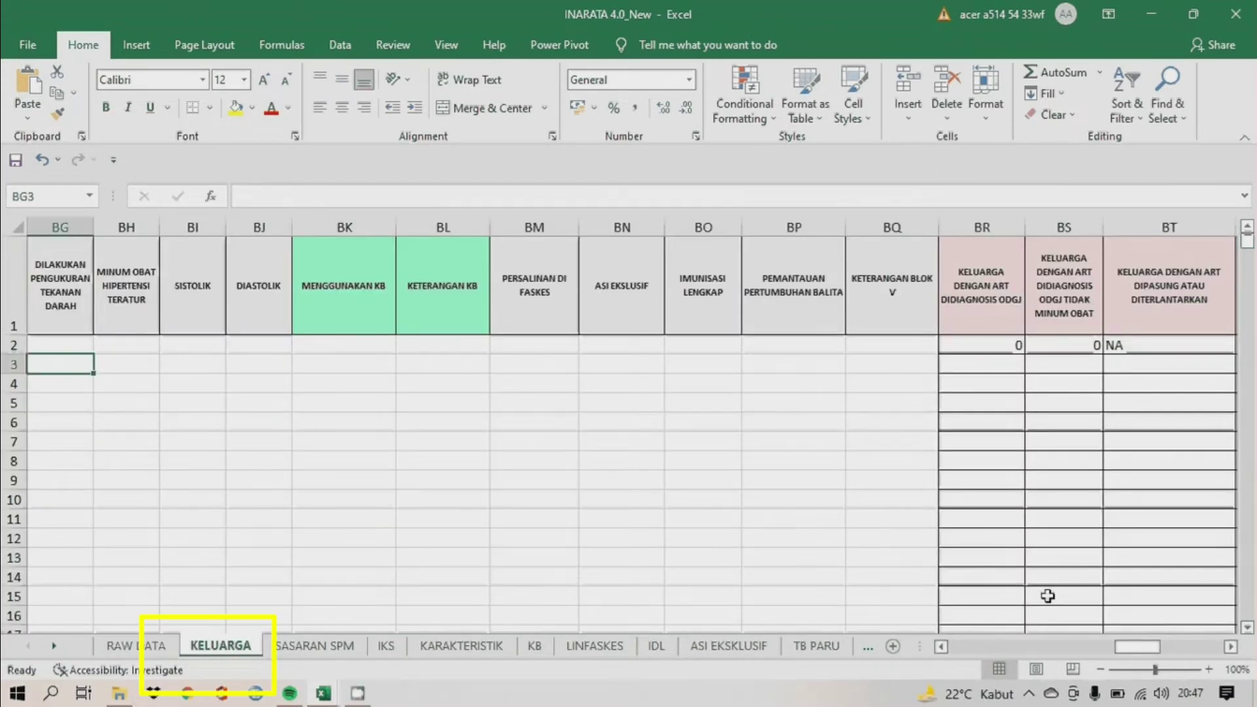
pyautogui.moveTo(1113, 647); pyautogui.dragTo(967, 648)
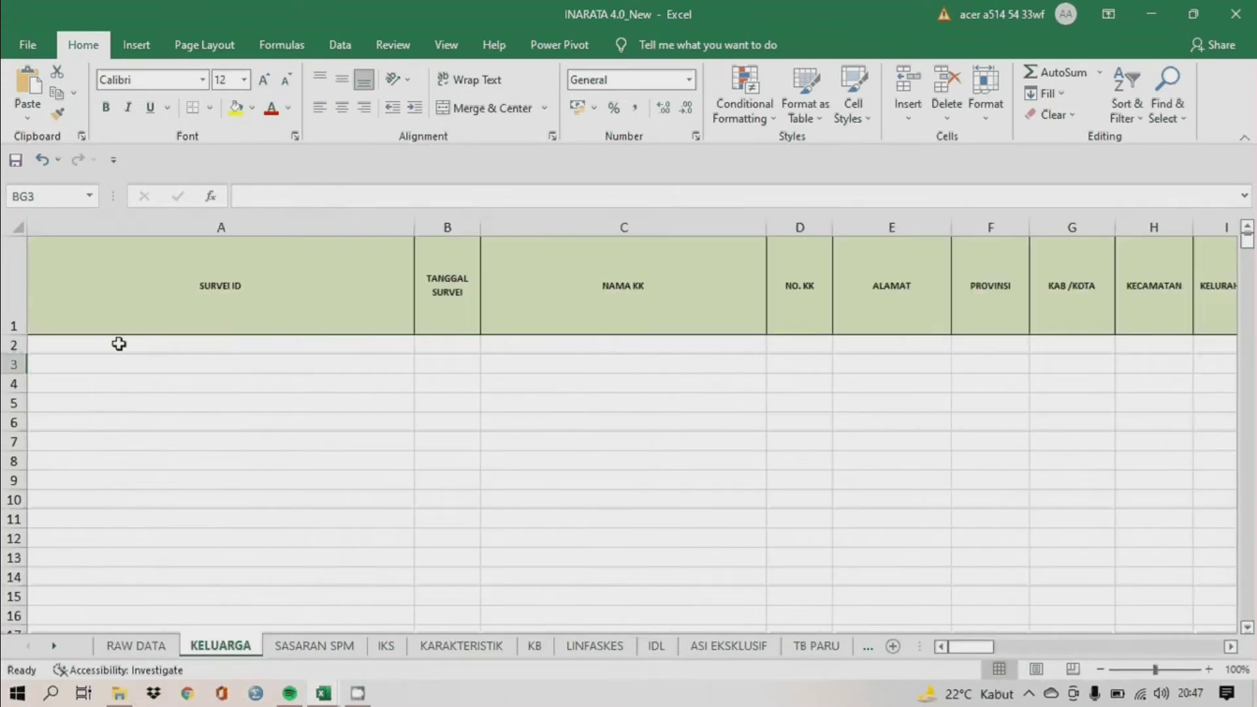
pyautogui.click(90, 344)
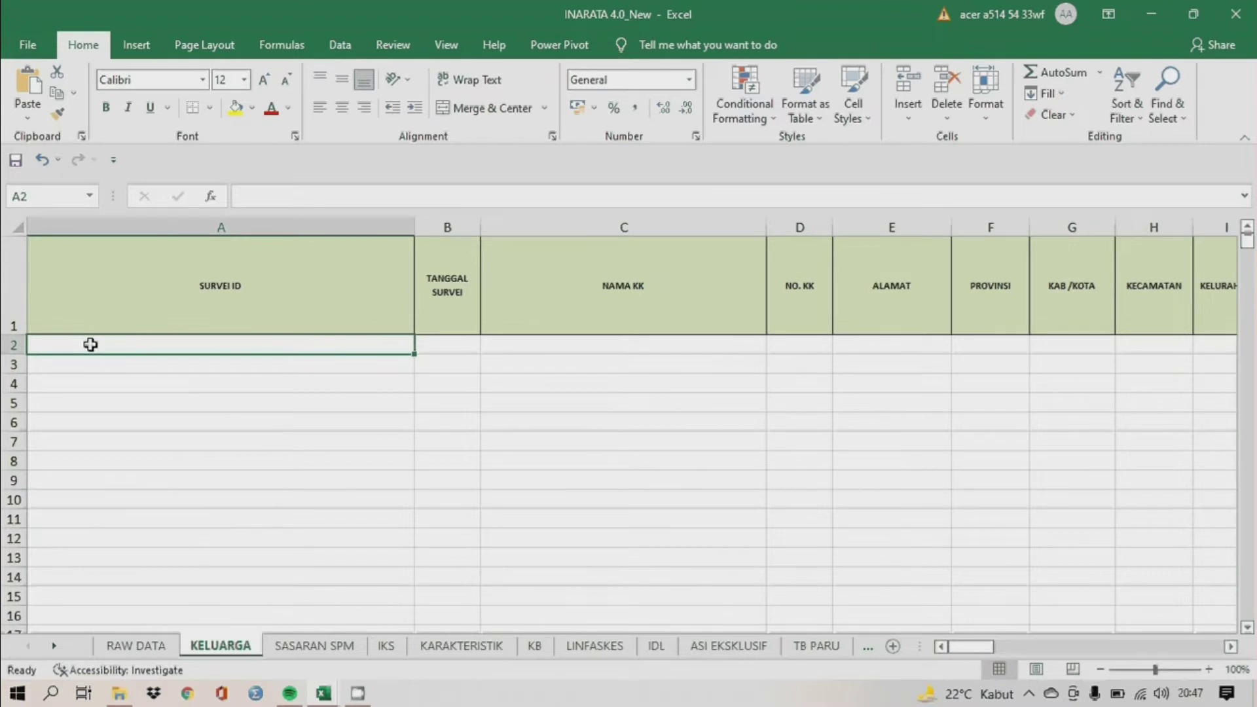
pyautogui.hotkey('ctrl', 'v')
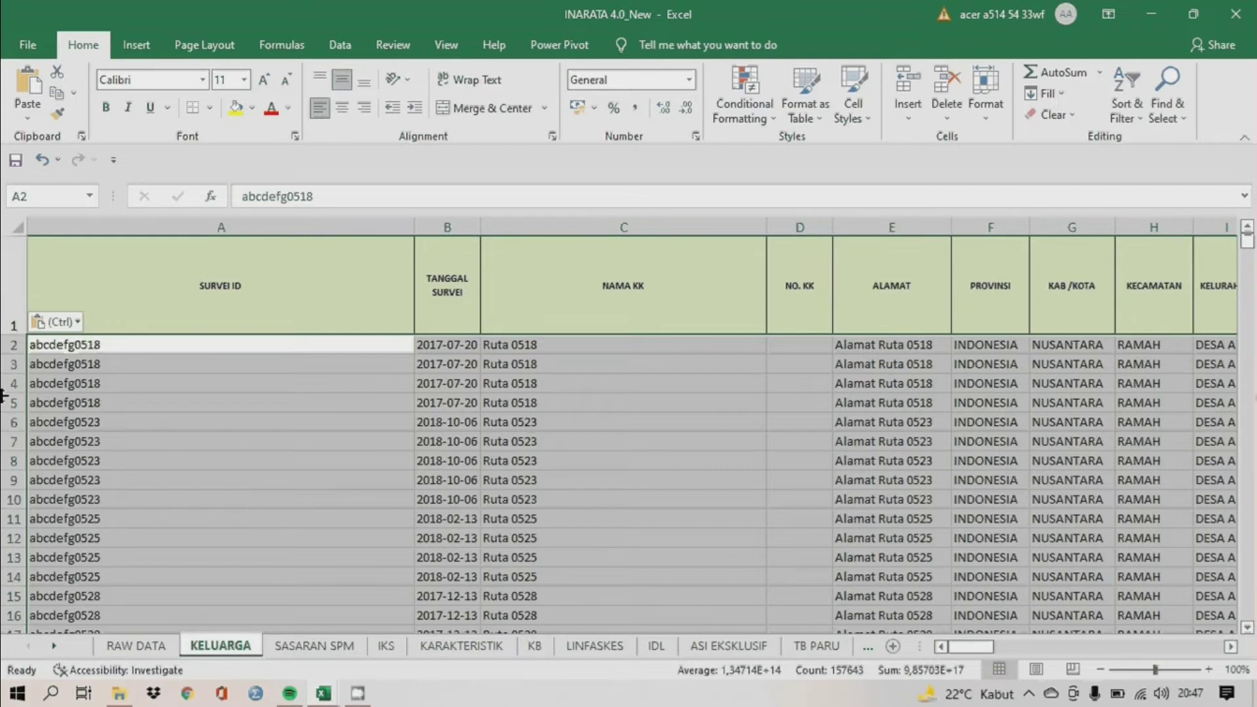
# Remove duplicate rows from the KELUARGA sheet, comparing only the SURVEI ID column.
pyautogui.click(151, 648)
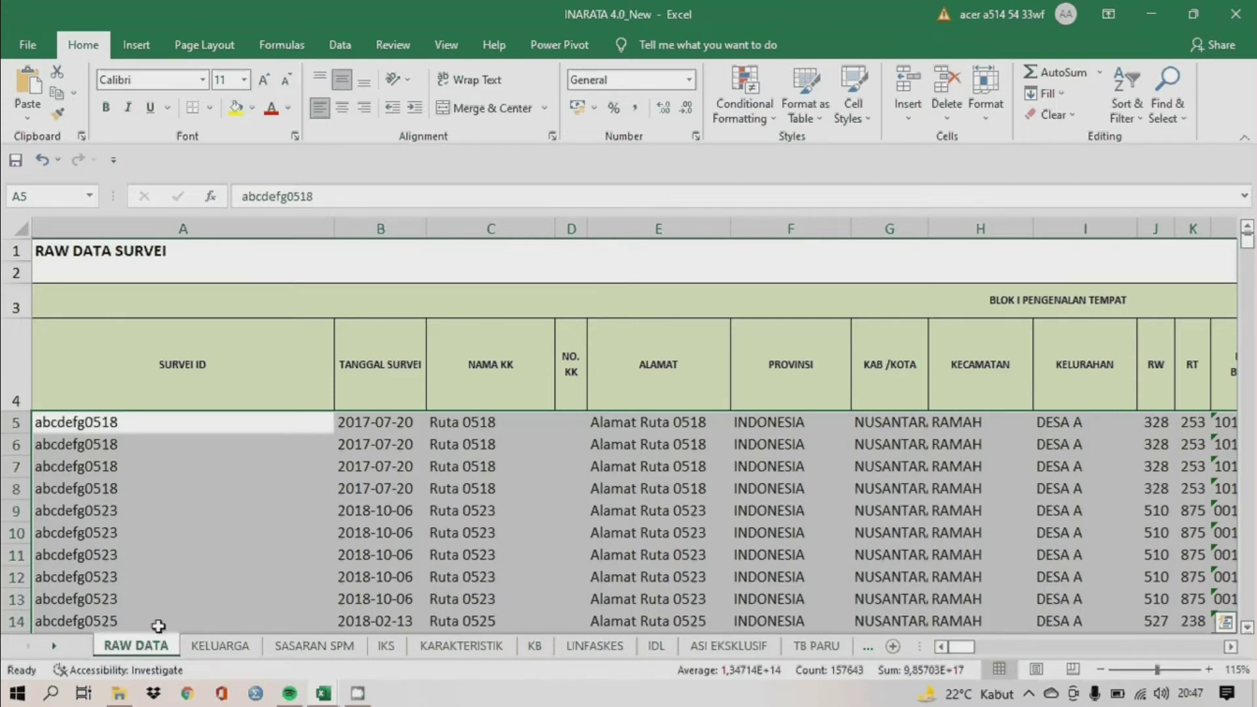
pyautogui.click(220, 646)
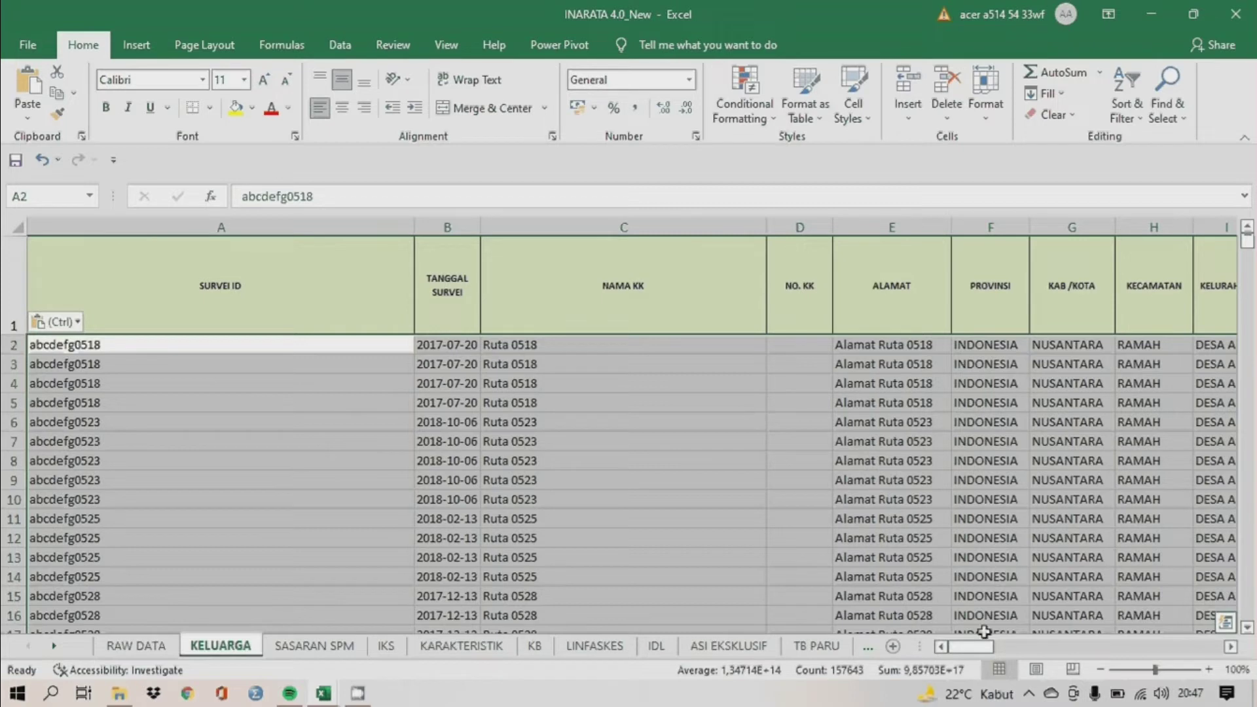
pyautogui.moveTo(972, 648); pyautogui.dragTo(1032, 664)
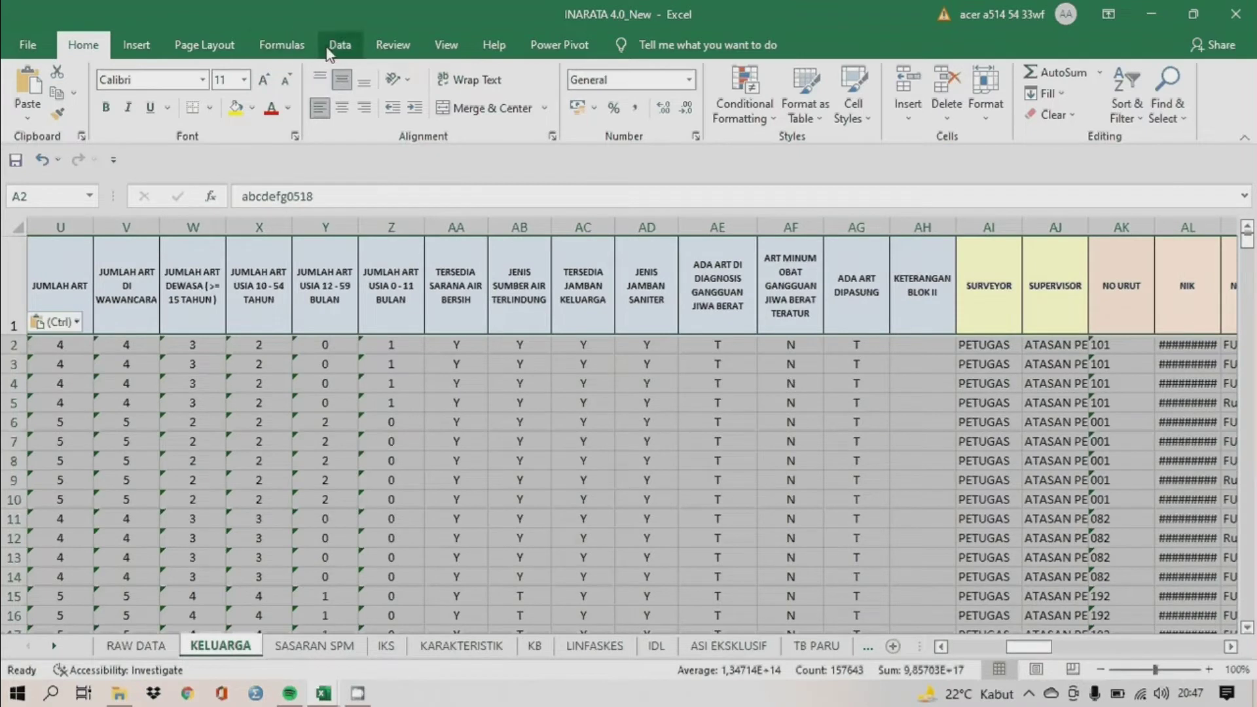
pyautogui.click(327, 49)
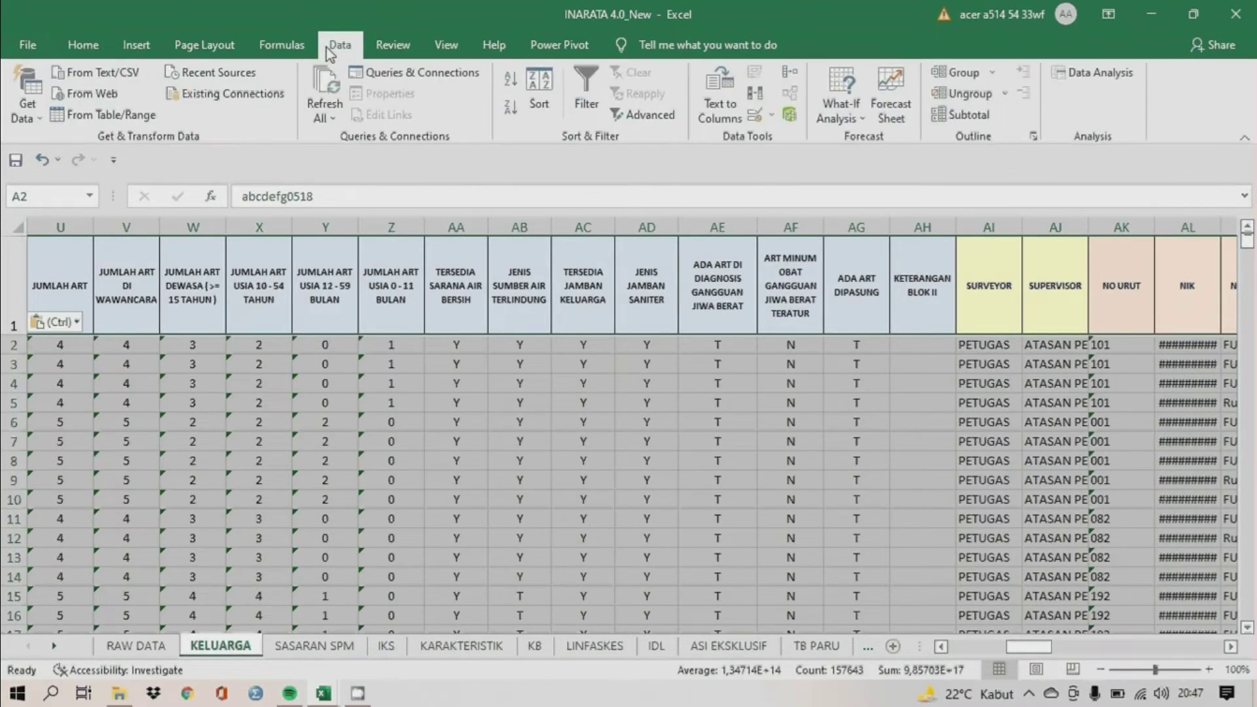
pyautogui.click(755, 101)
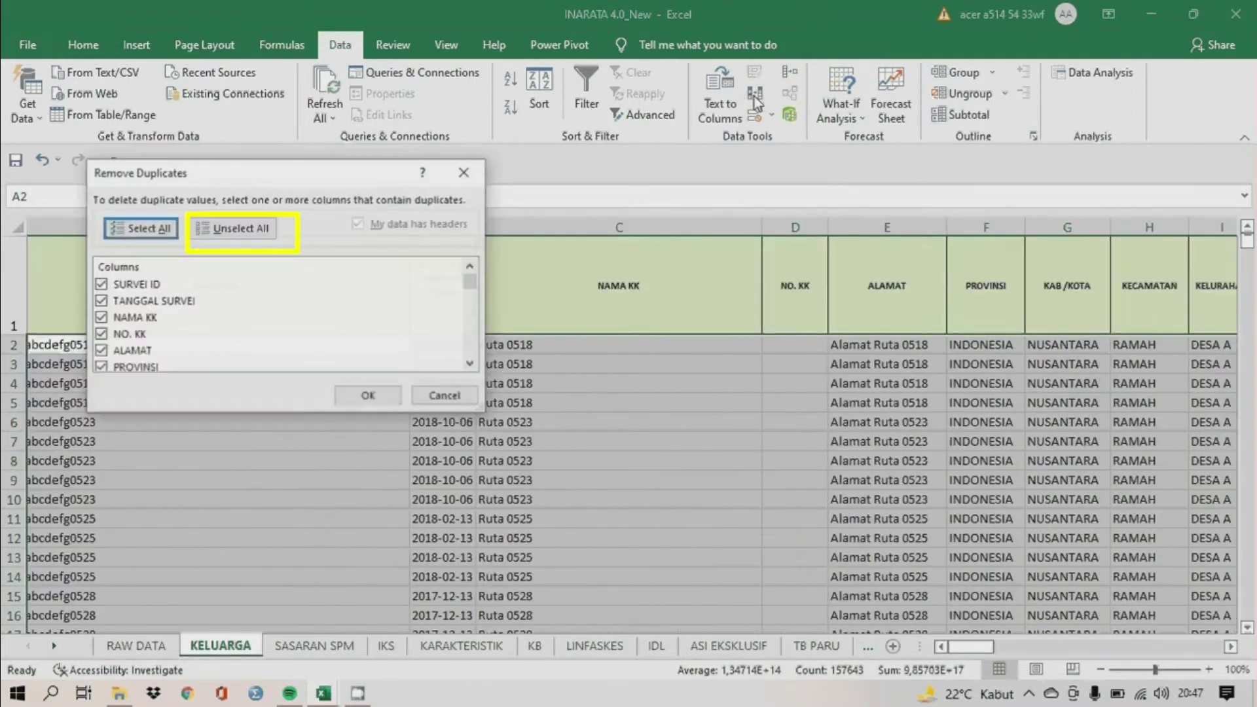
pyautogui.click(265, 232)
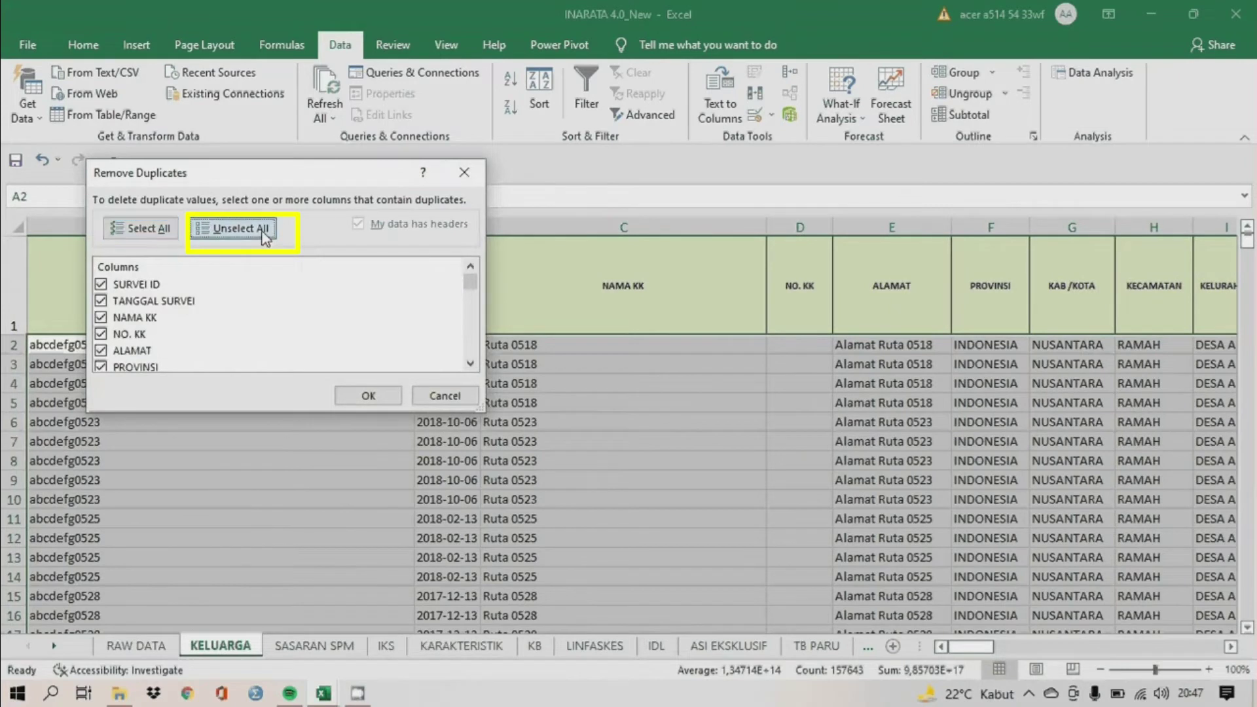
pyautogui.click(126, 287)
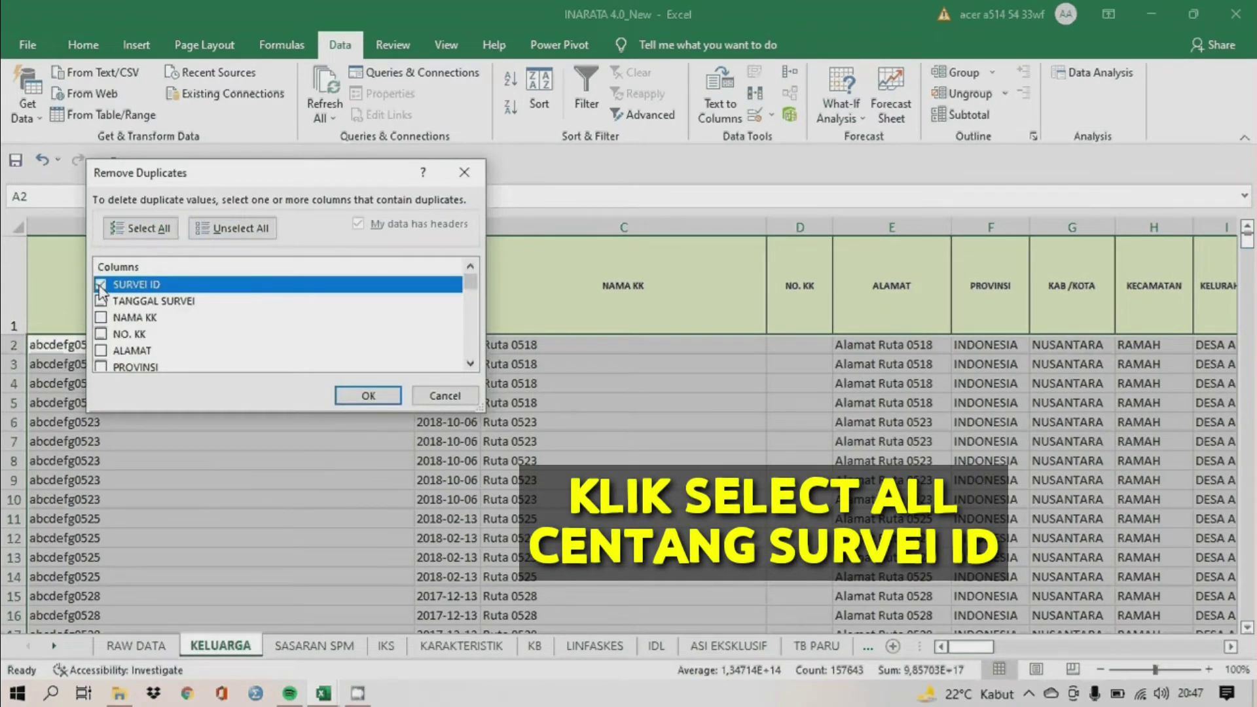
pyautogui.click(100, 285)
pyautogui.click(382, 399)
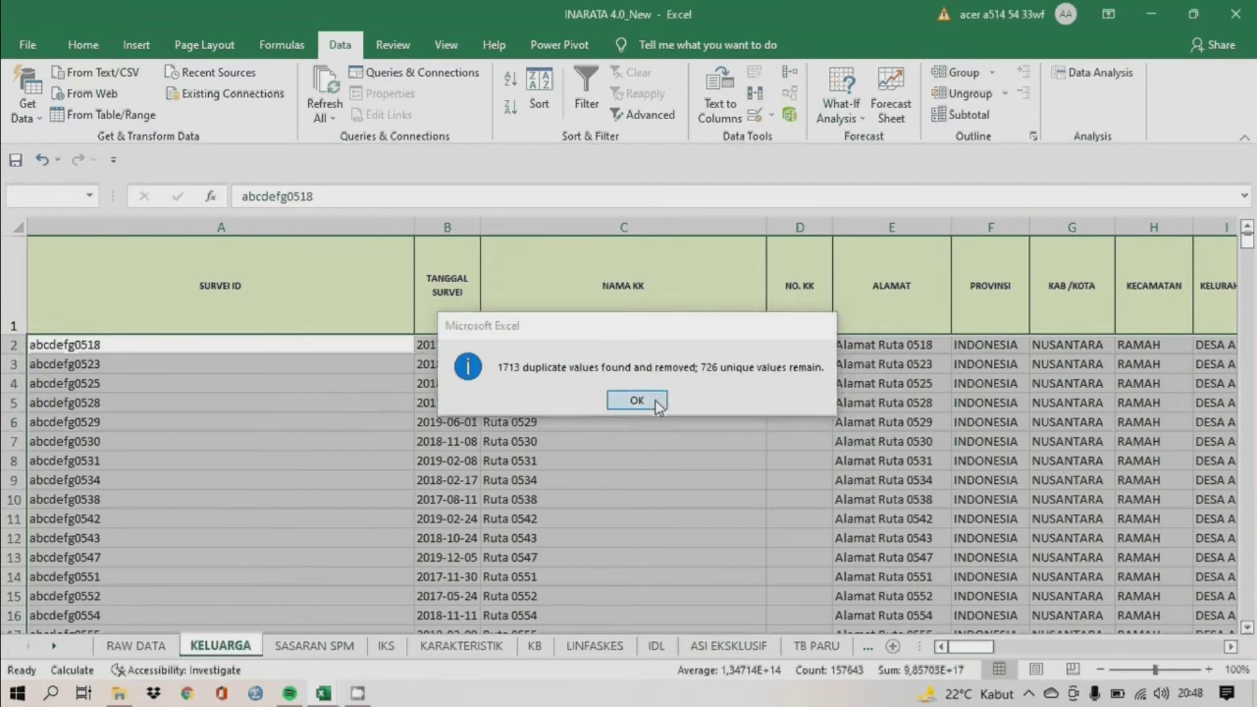
pyautogui.click(638, 401)
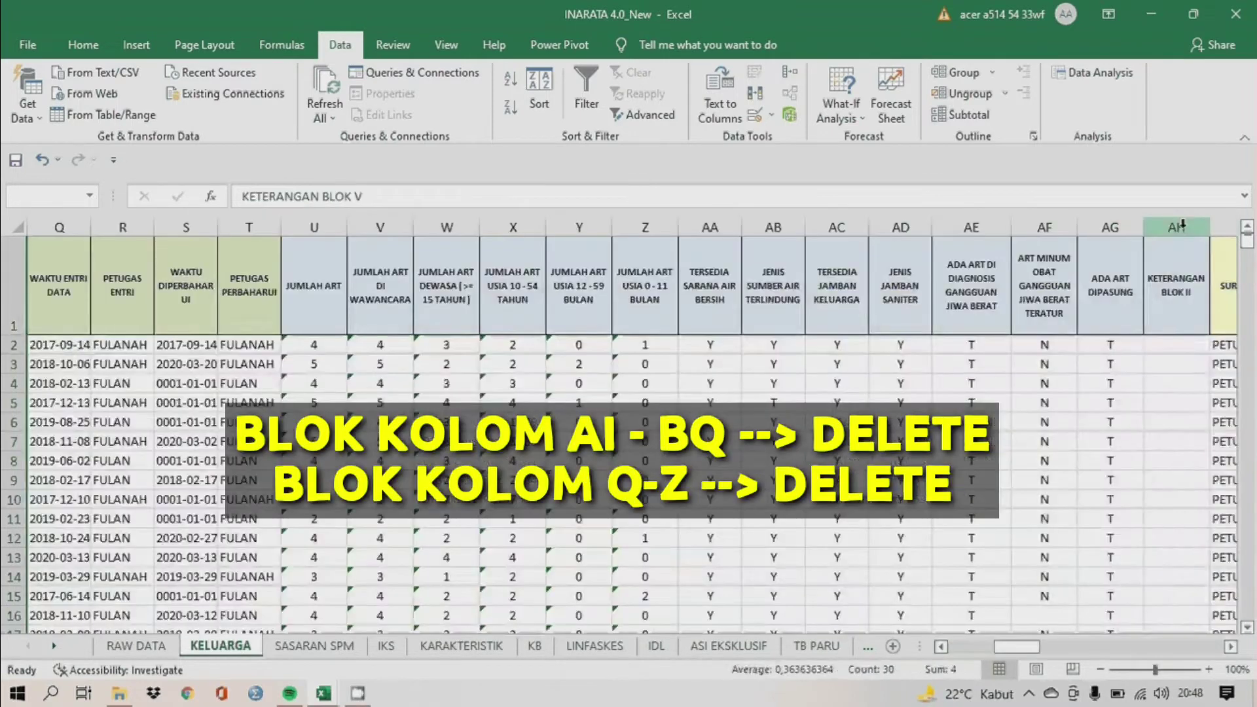
# Delete columns AI through BQ, from SURVEYOR to KETERANGAN BLOK V, on the KELUARGA sheet.
pyautogui.click(1181, 226)
pyautogui.press('Right')
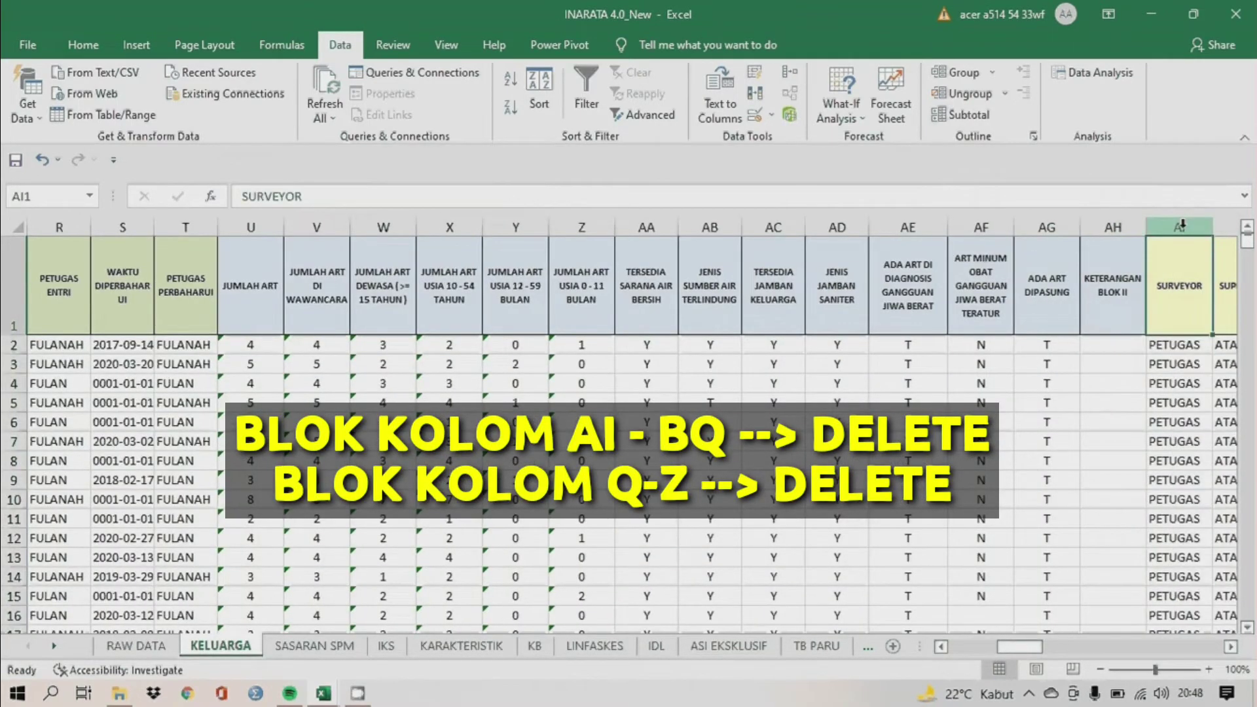
pyautogui.click(1181, 226)
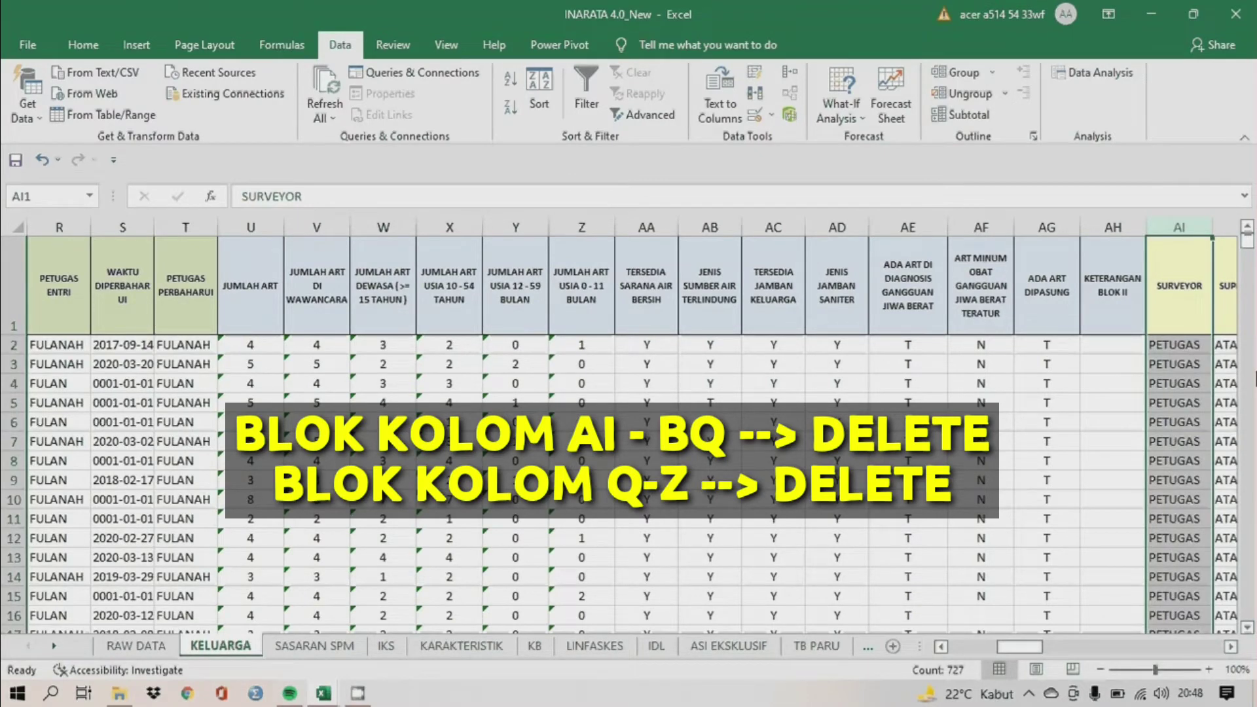
pyautogui.hotkey('ctrl', 'shift', 'Right')
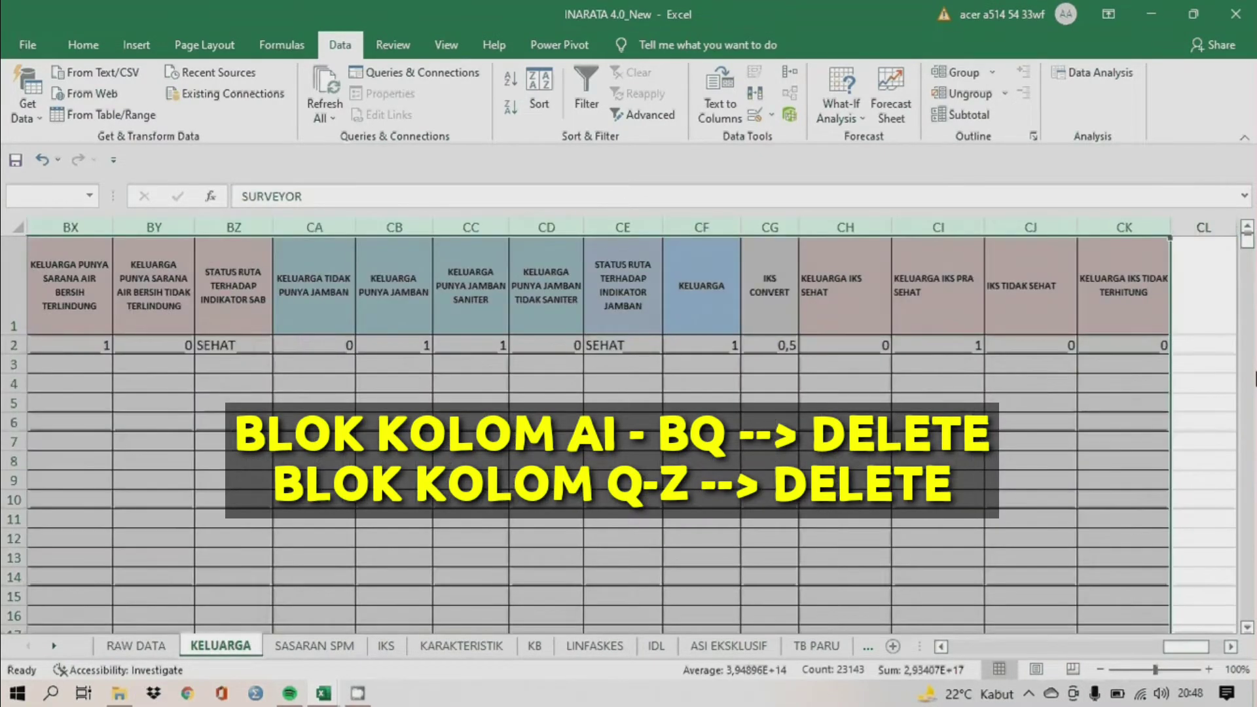
pyautogui.hotkey('shift', 'Left')
pyautogui.hotkey('shift', 'Left')
pyautogui.hotkey('shift', 'Left')
pyautogui.hotkey('shift', 'Left')
pyautogui.hotkey('shift', 'Left')
pyautogui.hotkey('shift', 'Left')
pyautogui.hotkey('shift', 'Left')
pyautogui.hotkey('shift', 'Left')
pyautogui.hotkey('shift', 'Left')
pyautogui.hotkey('shift', 'Left')
pyautogui.hotkey('shift', 'Left')
pyautogui.hotkey('shift', 'Left')
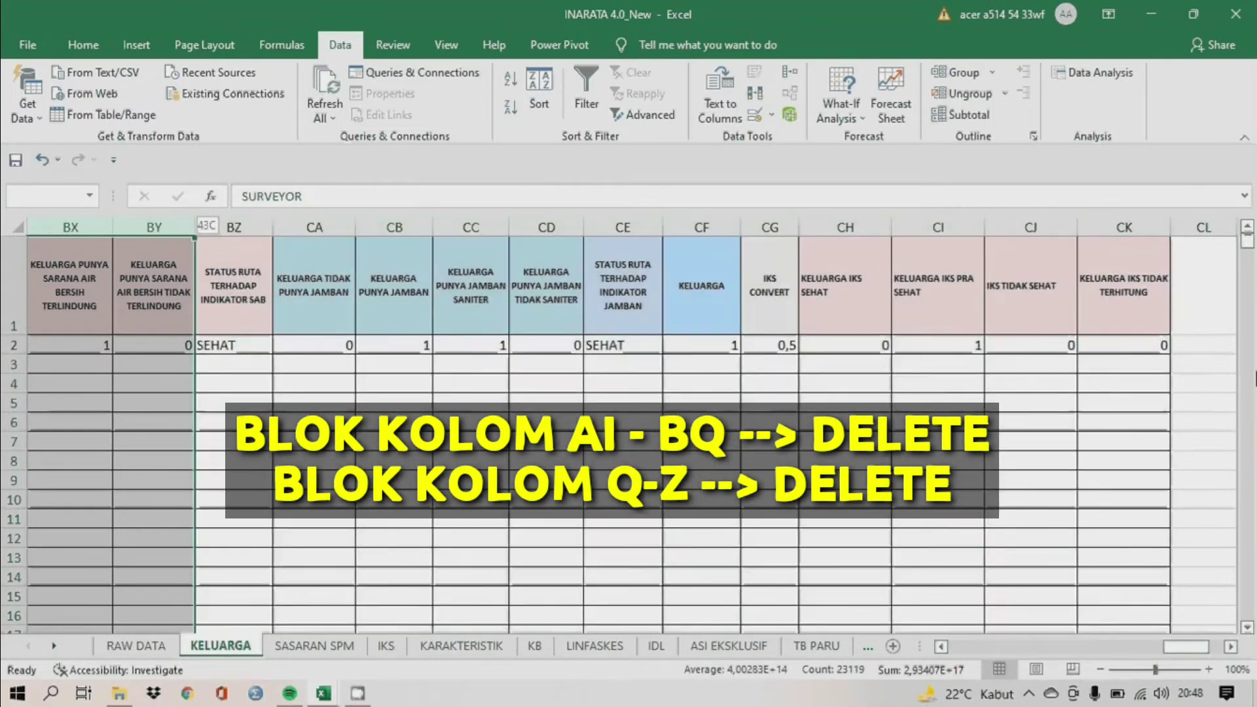
pyautogui.hotkey('shift', 'Left')
pyautogui.hotkey('shift', 'Left')
pyautogui.hotkey('shift', 'Left')
pyautogui.hotkey('shift', 'Left')
pyautogui.hotkey('shift', 'Left')
pyautogui.hotkey('shift', 'Left')
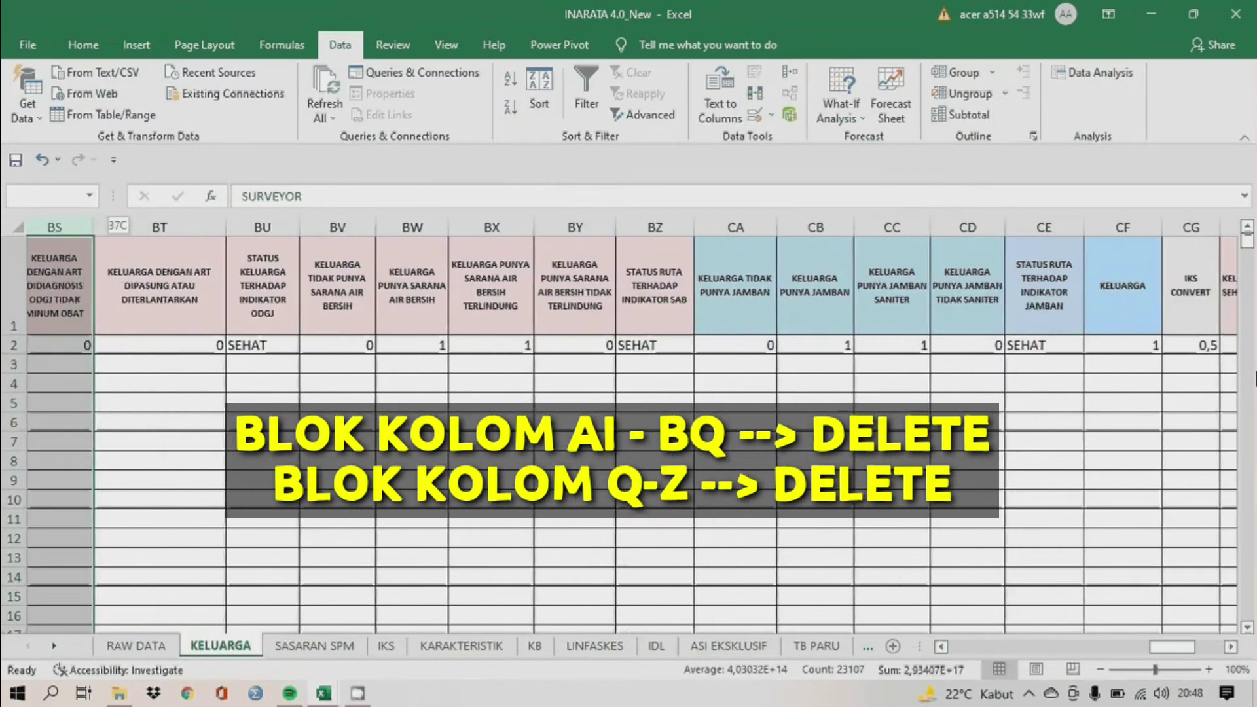
pyautogui.hotkey('shift', 'Left')
pyautogui.hotkey('shift', 'Left')
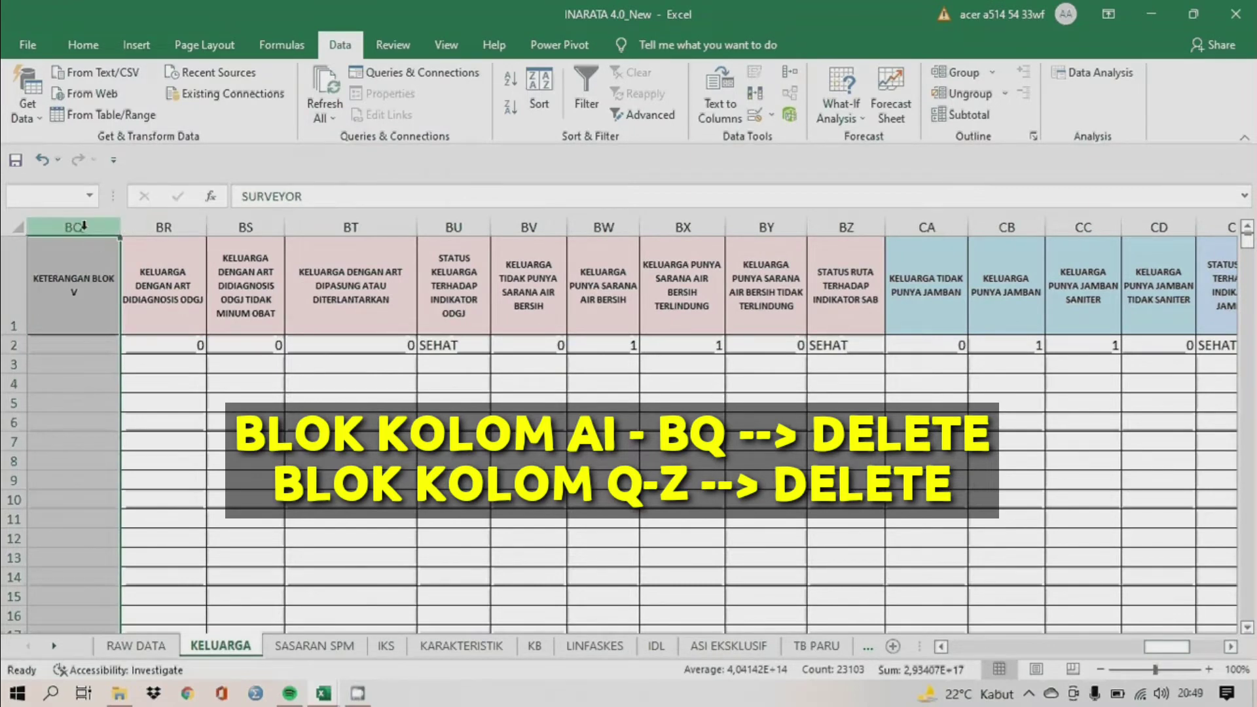
pyautogui.rightClick(83, 226)
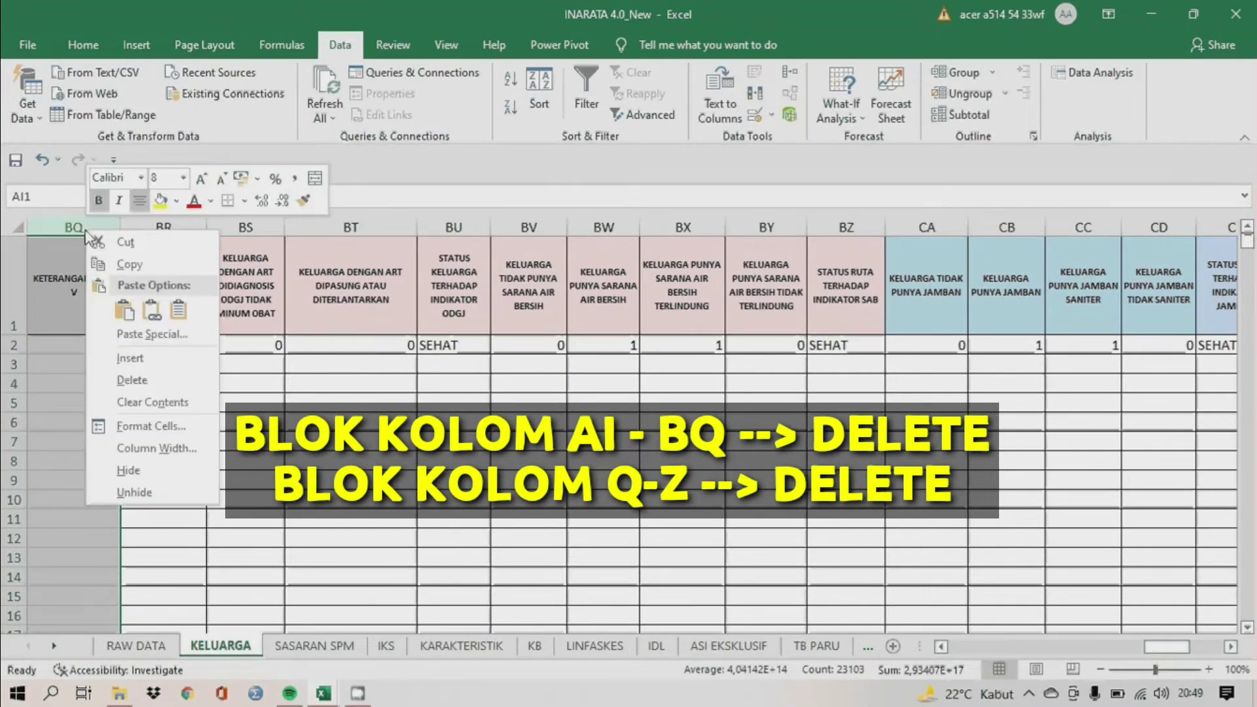
pyautogui.click(143, 381)
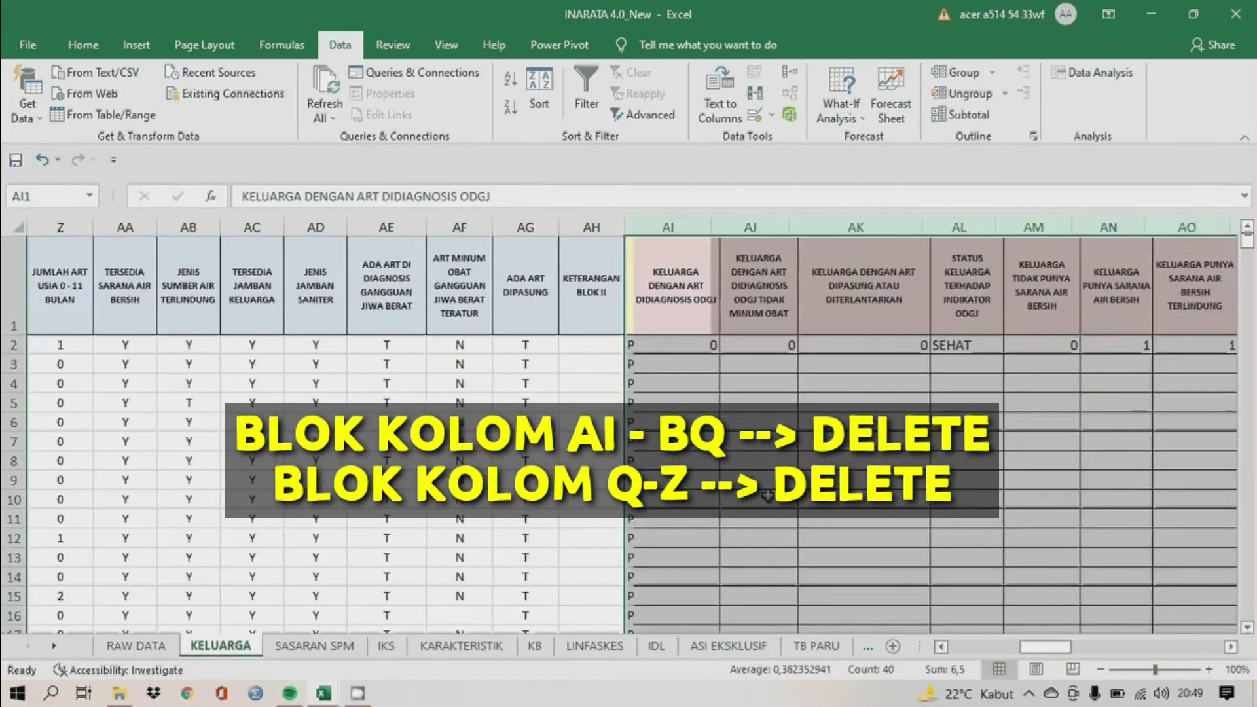
# Delete columns Q through Z, from WAKTU ENTRI DATA to JUMLAH ART USIA 0-11 BULAN, on the KELUARGA sheet.
pyautogui.moveTo(1031, 653); pyautogui.dragTo(1021, 652)
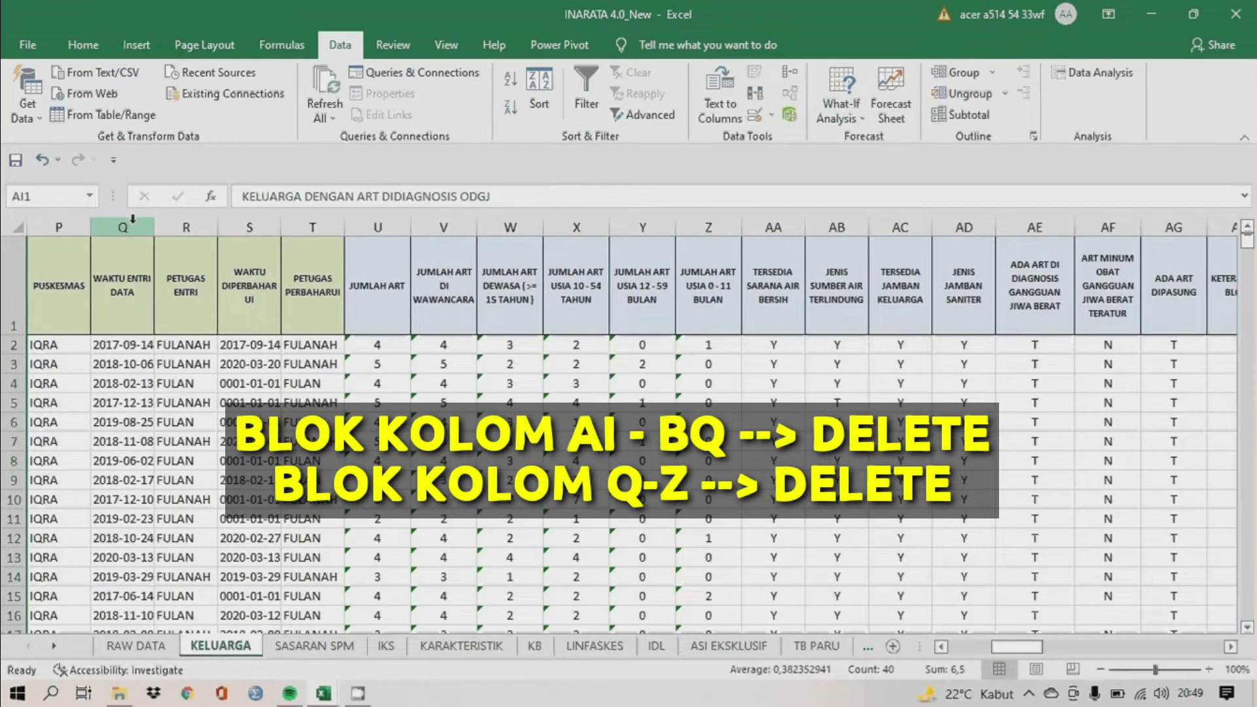
pyautogui.click(133, 223)
pyautogui.moveTo(132, 222); pyautogui.dragTo(704, 219)
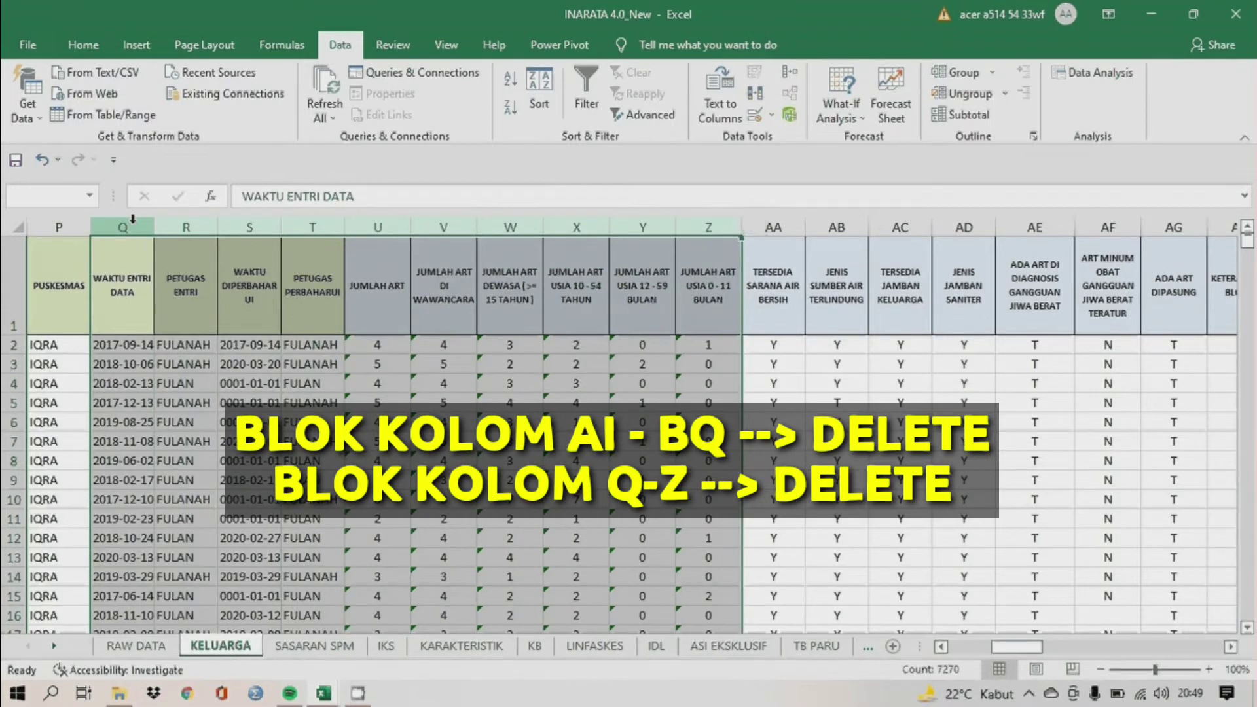
pyautogui.rightClick(707, 226)
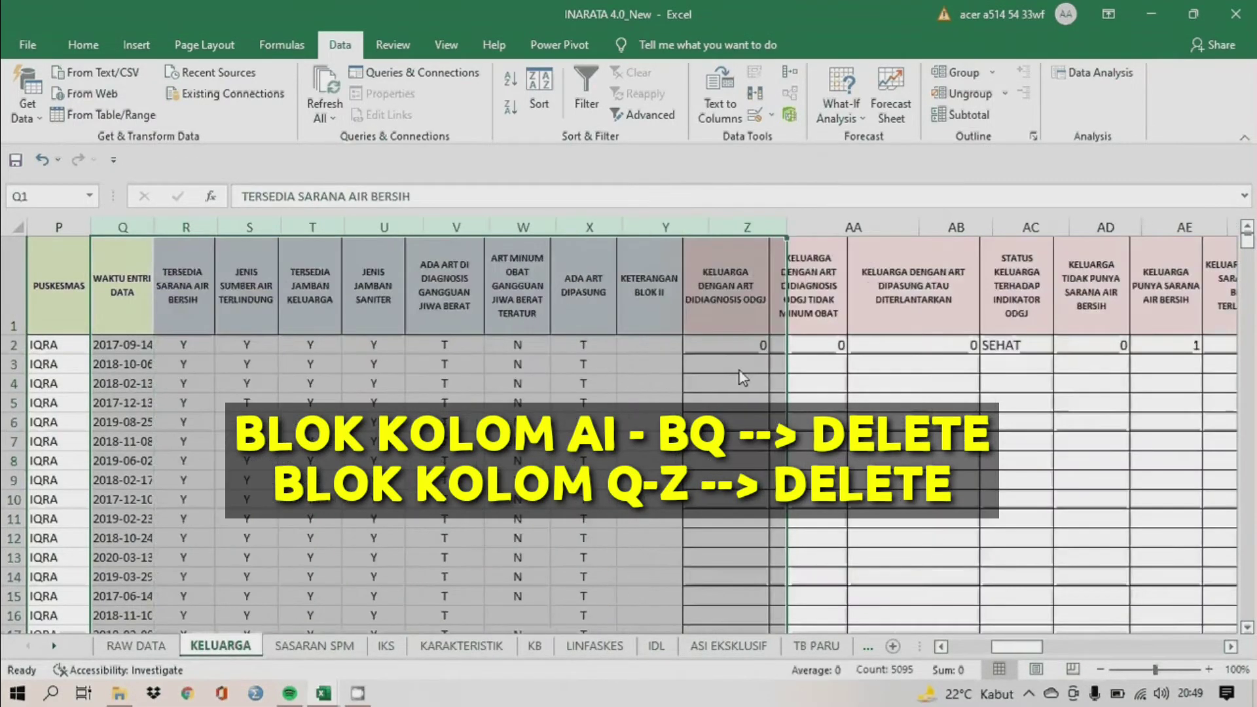
pyautogui.click(741, 376)
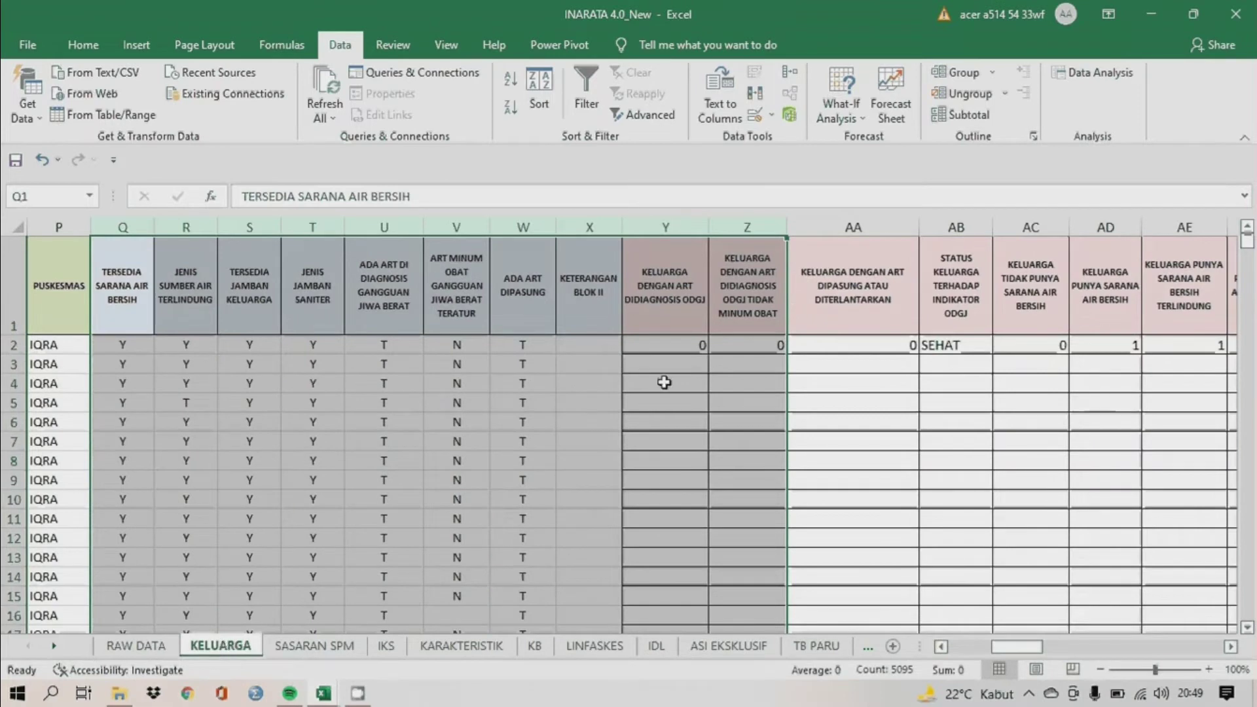
# Fill the formulas in Y2:AR2 of the KELUARGA sheet down through all family records.
pyautogui.click(670, 341)
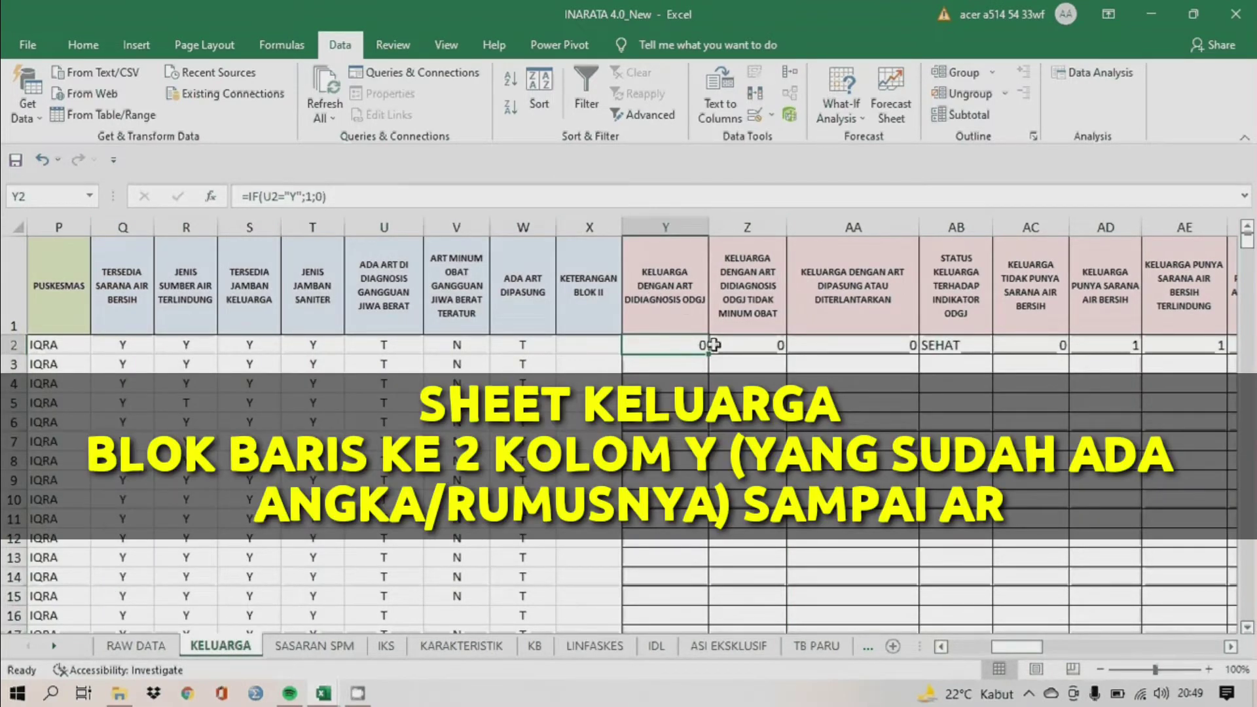
pyautogui.hotkey('shift', 'Right')
pyautogui.hotkey('shift', 'Right')
pyautogui.hotkey('shift', 'Right')
pyautogui.hotkey('shift', 'Right')
pyautogui.hotkey('shift', 'Right')
pyautogui.hotkey('shift', 'Right')
pyautogui.hotkey('shift', 'Right')
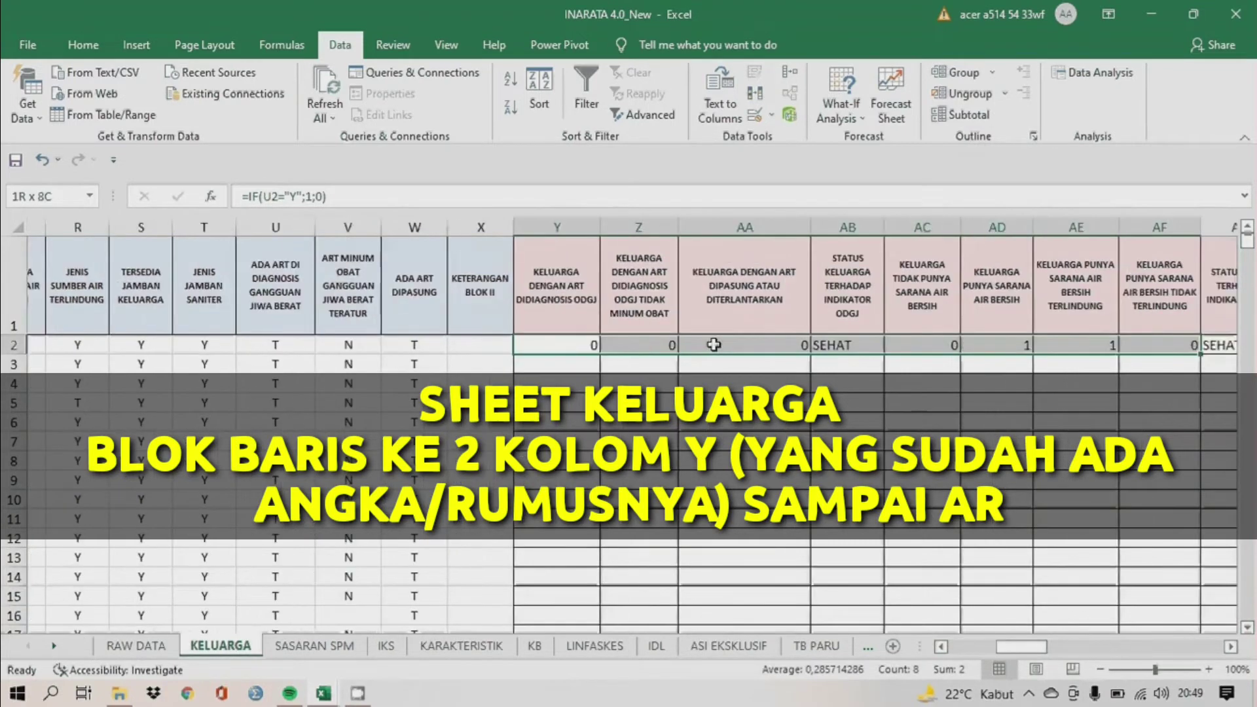
pyautogui.hotkey('shift', 'Right')
pyautogui.hotkey('shift', 'Right')
pyautogui.hotkey('shift', 'Right')
pyautogui.hotkey('shift', 'Right')
pyautogui.hotkey('shift', 'Right')
pyautogui.hotkey('shift', 'Right')
pyautogui.hotkey('shift', 'Right')
pyautogui.hotkey('shift', 'Right')
pyautogui.hotkey('shift', 'Right')
pyautogui.hotkey('shift', 'Right')
pyautogui.hotkey('shift', 'Right')
pyautogui.hotkey('shift', 'Right')
pyautogui.hotkey('shift', 'Right')
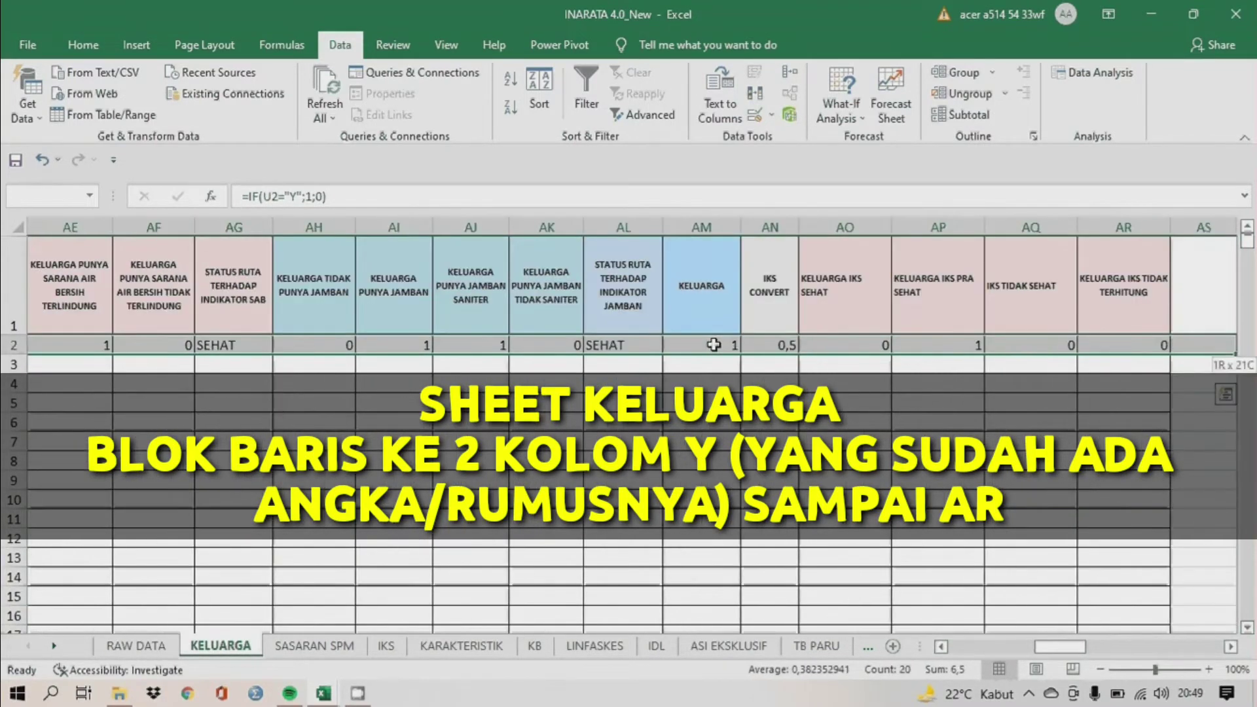
pyautogui.hotkey('shift', 'Left')
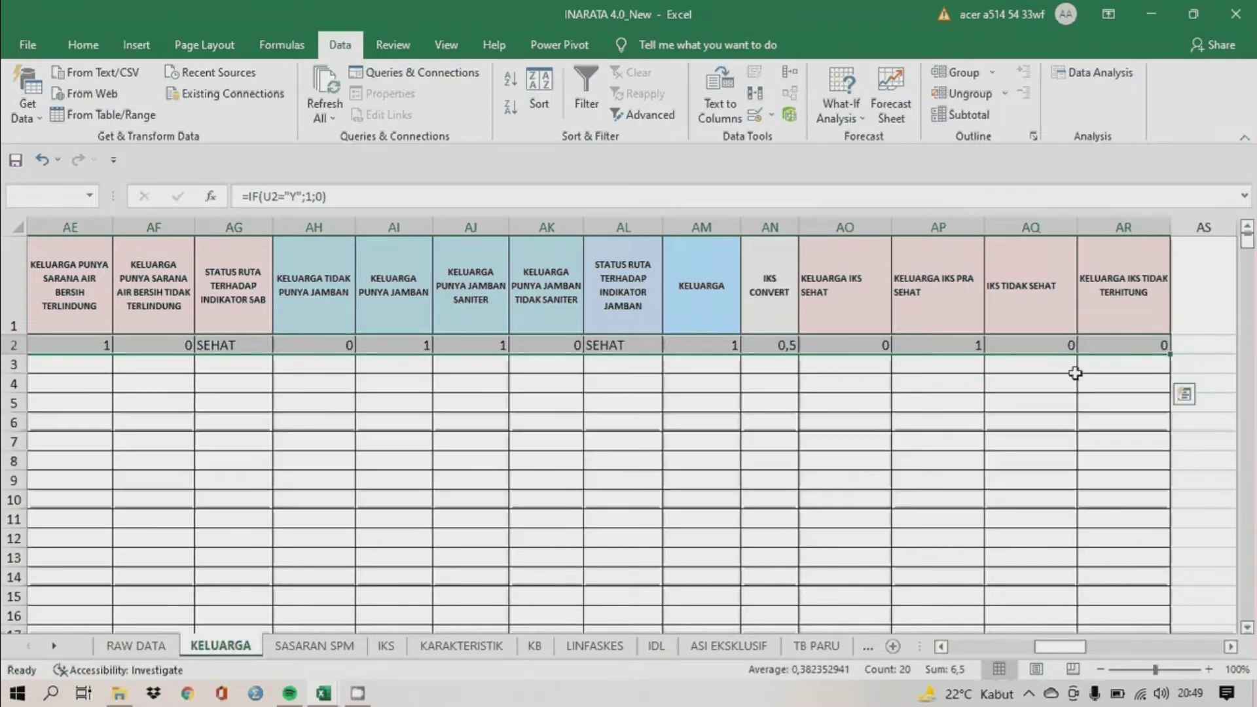
pyautogui.doubleClick(1172, 354)
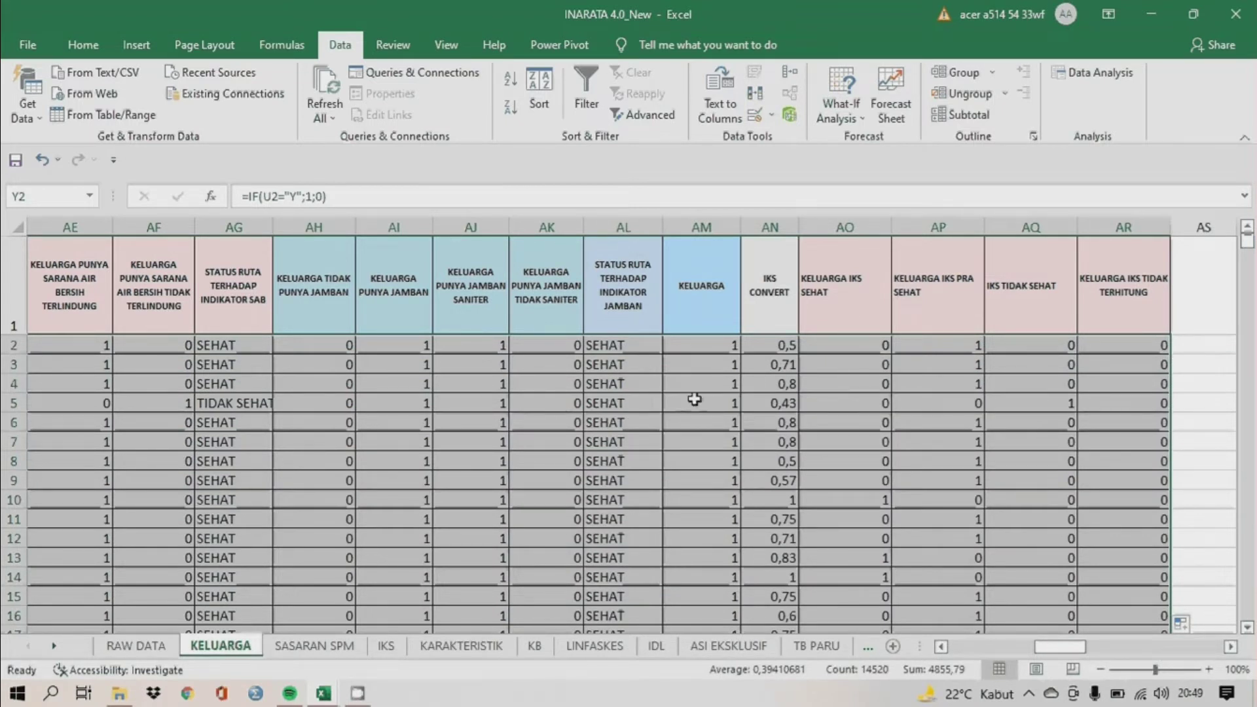
# Fill the formulas in BR5:ES5 of the RAW DATA sheet down through all survey records.
pyautogui.click(122, 646)
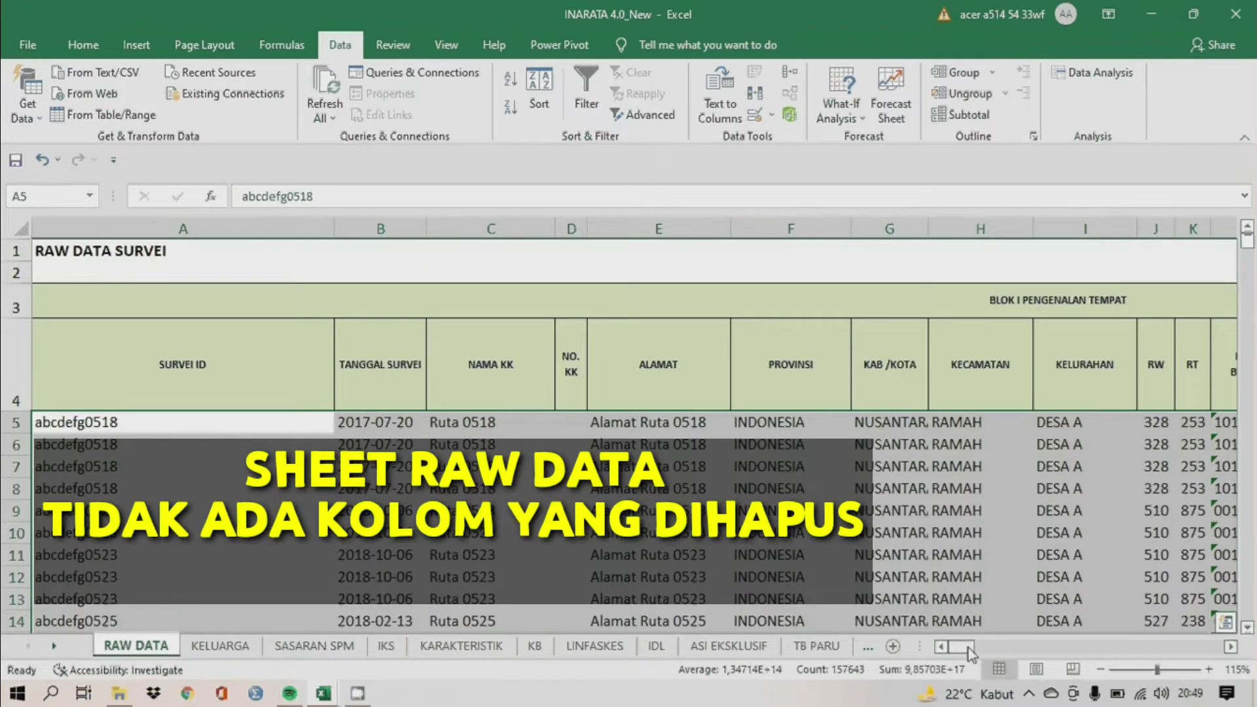
pyautogui.moveTo(980, 648); pyautogui.dragTo(1079, 649)
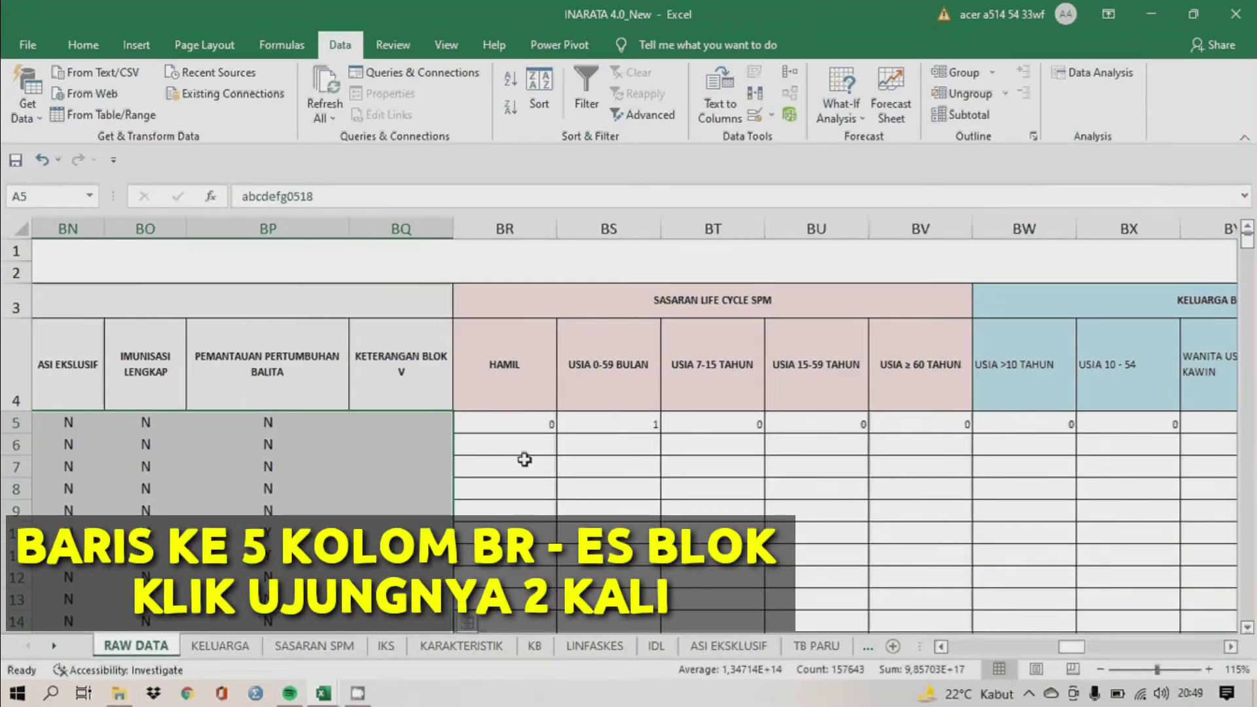
pyautogui.click(476, 423)
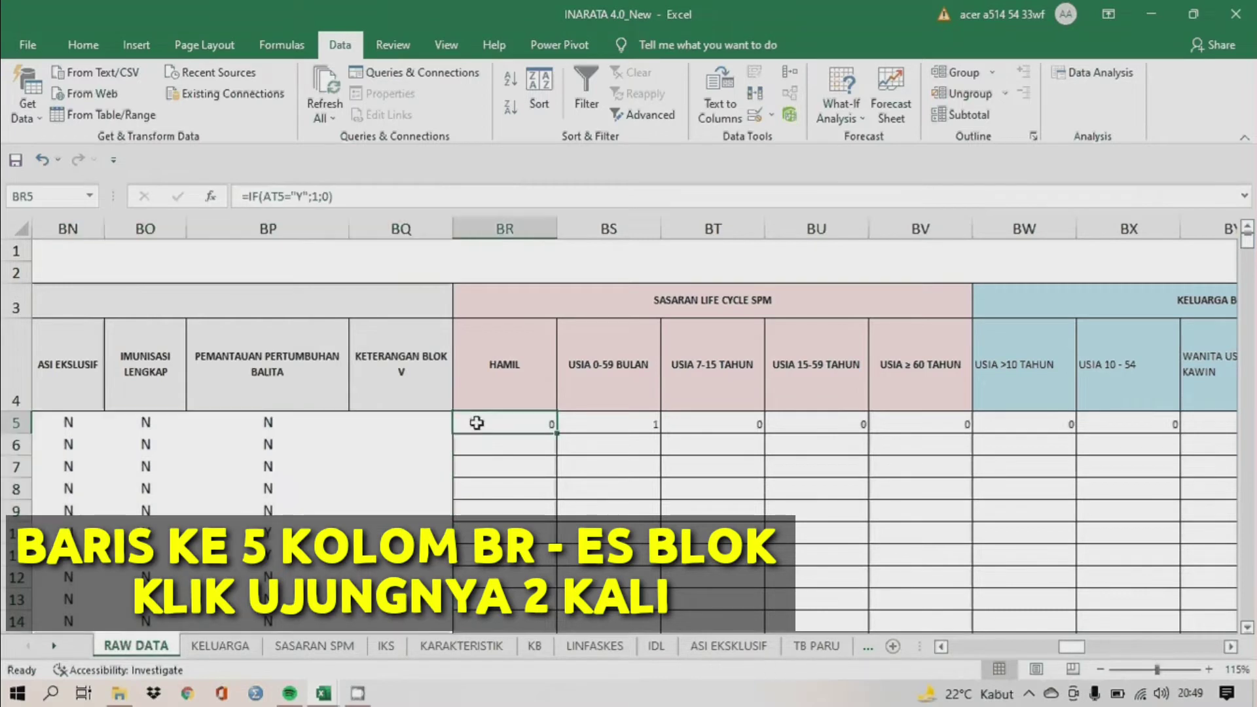
pyautogui.keyDown('shift'); pyautogui.doubleClick(476, 422); pyautogui.keyUp('shift')
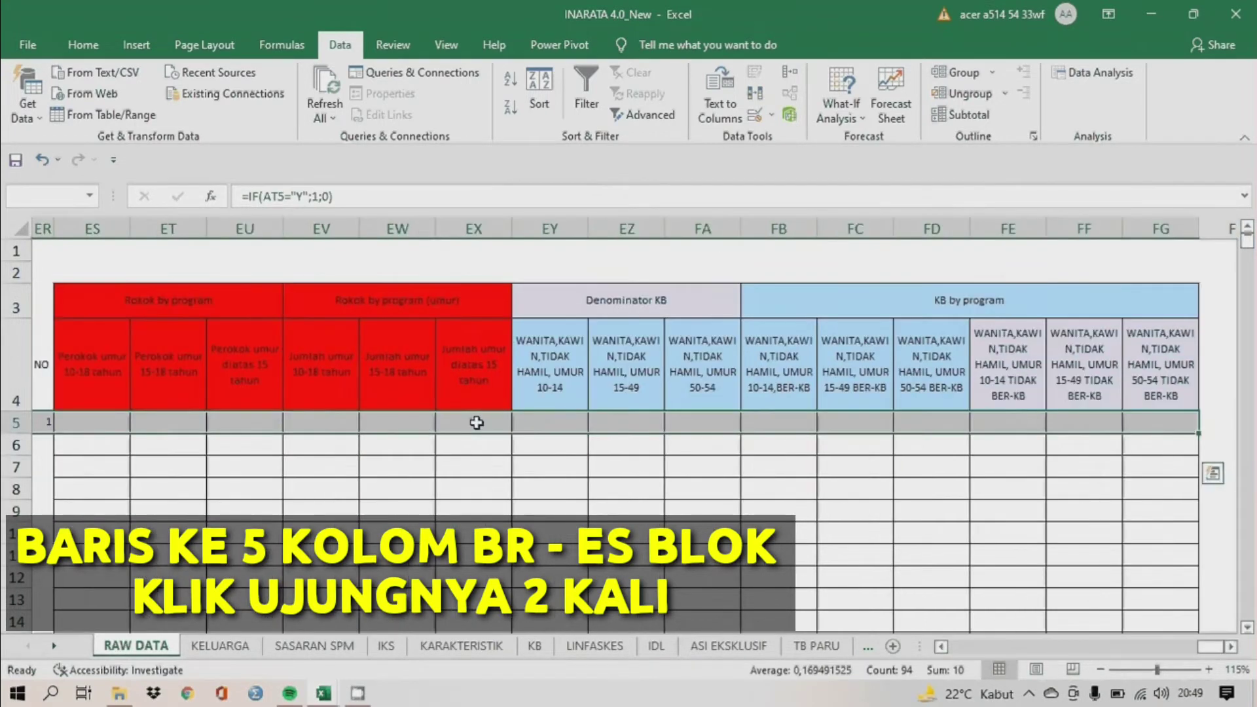
pyautogui.hotkey('shift', 'Left')
pyautogui.hotkey('shift', 'Left')
pyautogui.hotkey('shift', 'Left')
pyautogui.hotkey('shift', 'Left')
pyautogui.hotkey('shift', 'Left')
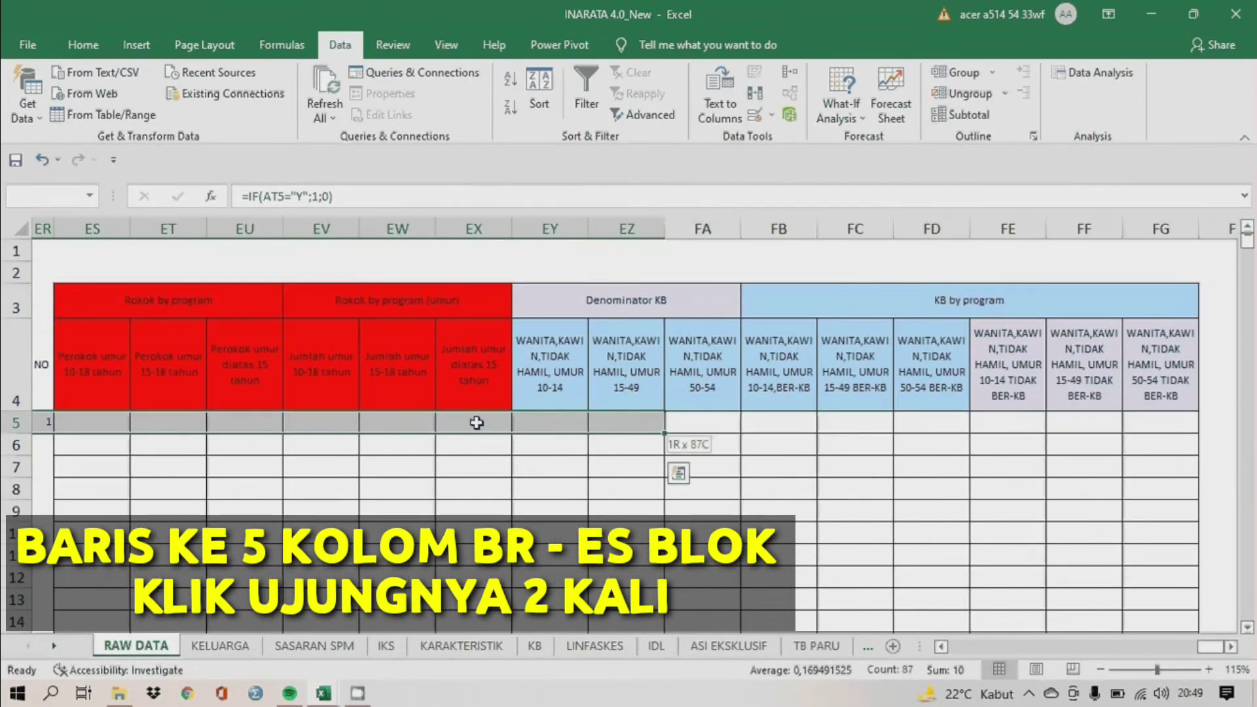
pyautogui.hotkey('shift', 'Left')
pyautogui.hotkey('shift', 'Left')
pyautogui.hotkey('shift', 'Left')
pyautogui.hotkey('shift', 'Left')
pyautogui.hotkey('shift', 'Left')
pyautogui.hotkey('shift', 'Left')
pyautogui.hotkey('shift', 'Left')
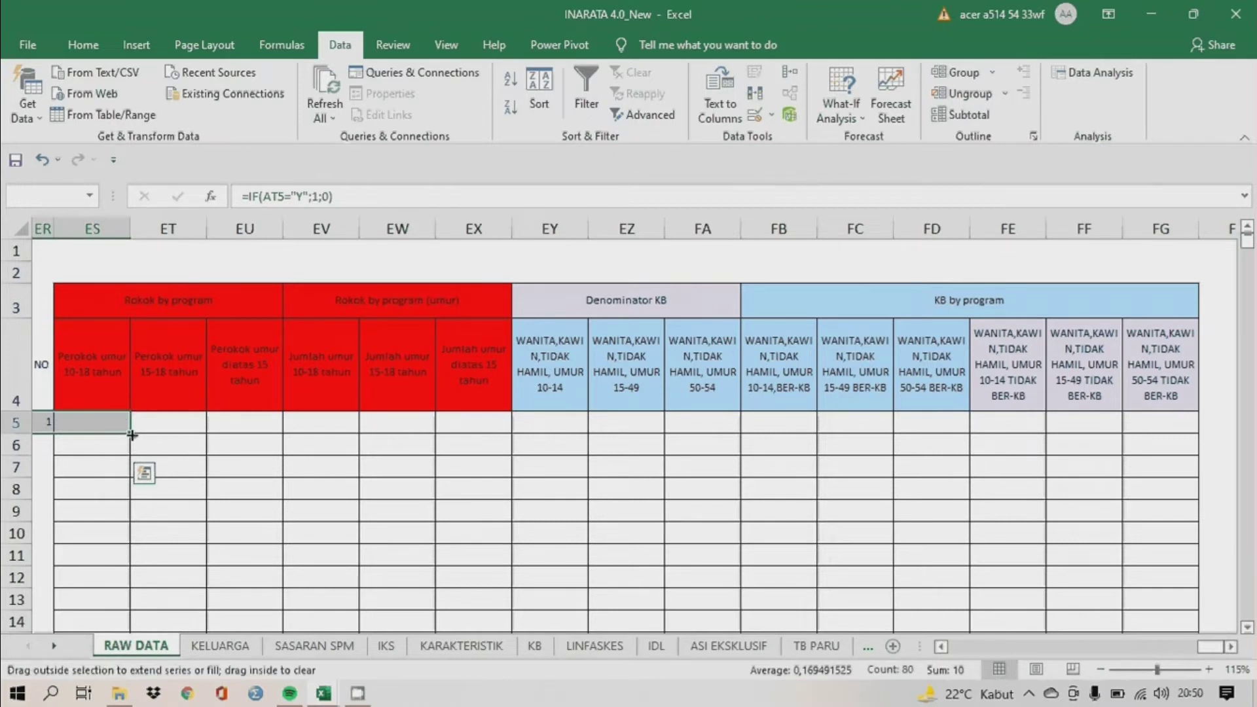
pyautogui.doubleClick(132, 435)
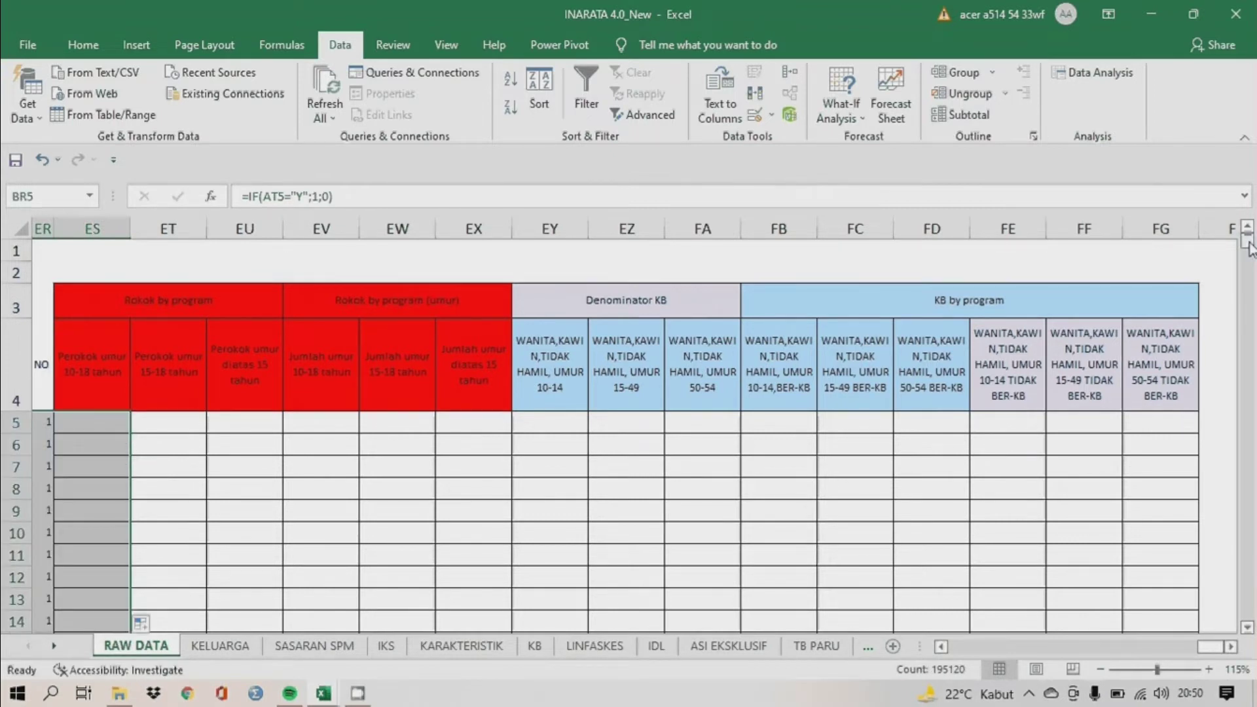
pyautogui.moveTo(1248, 242)
pyautogui.mouseDown()
pyautogui.moveTo(1247, 279)
pyautogui.moveTo(1248, 242)
pyautogui.mouseUp()
pyautogui.moveTo(940, 650); pyautogui.dragTo(940, 650)
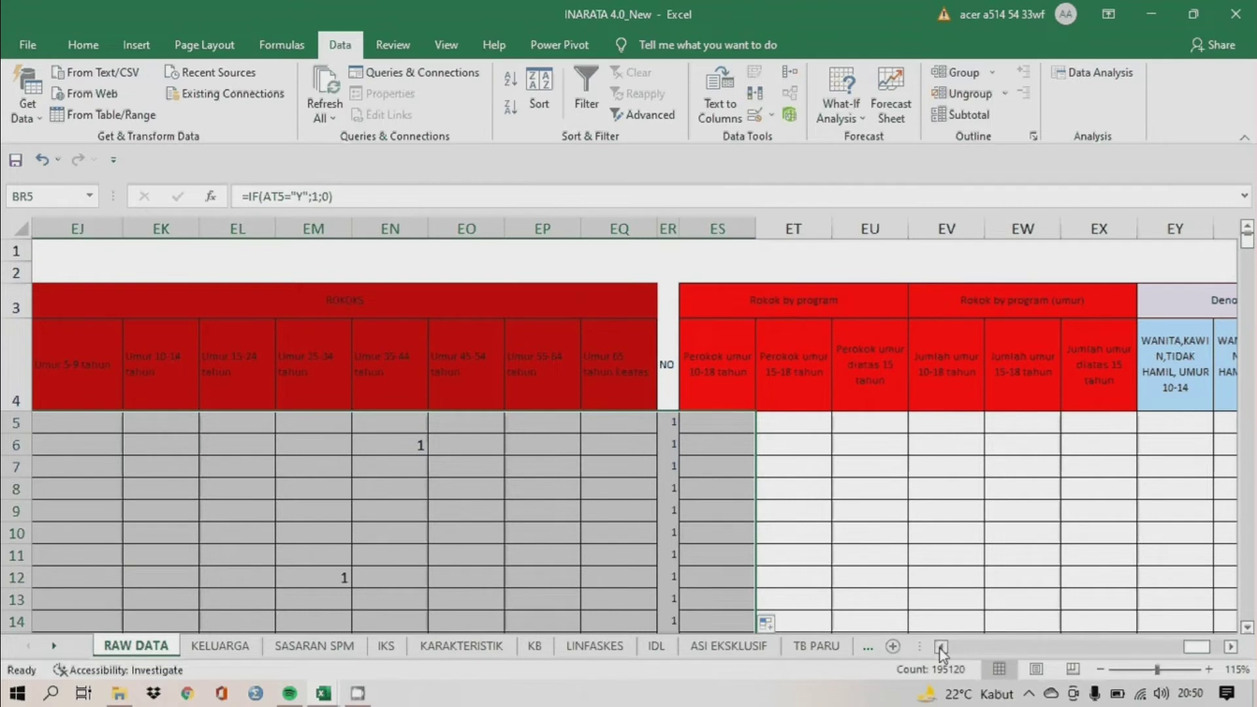
pyautogui.click(975, 514)
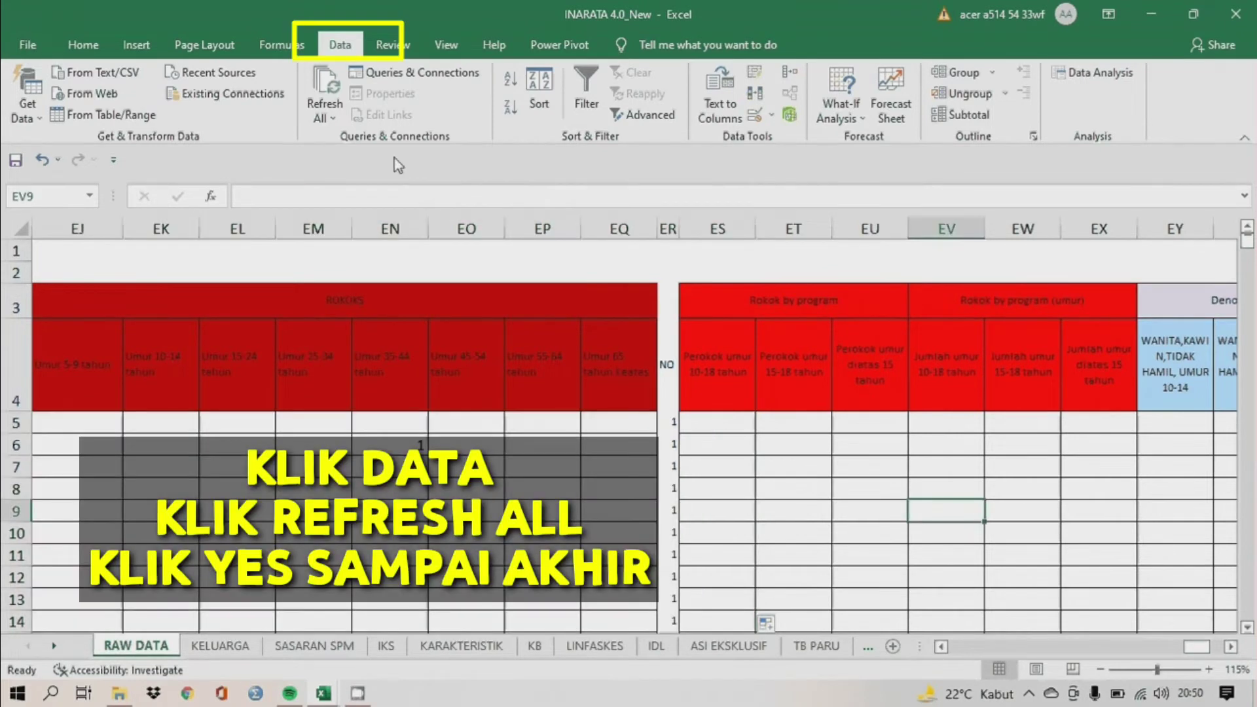
# Refresh all PivotTables in the workbook, accepting replacement of the existing data on every sheet asked about.
pyautogui.click(324, 88)
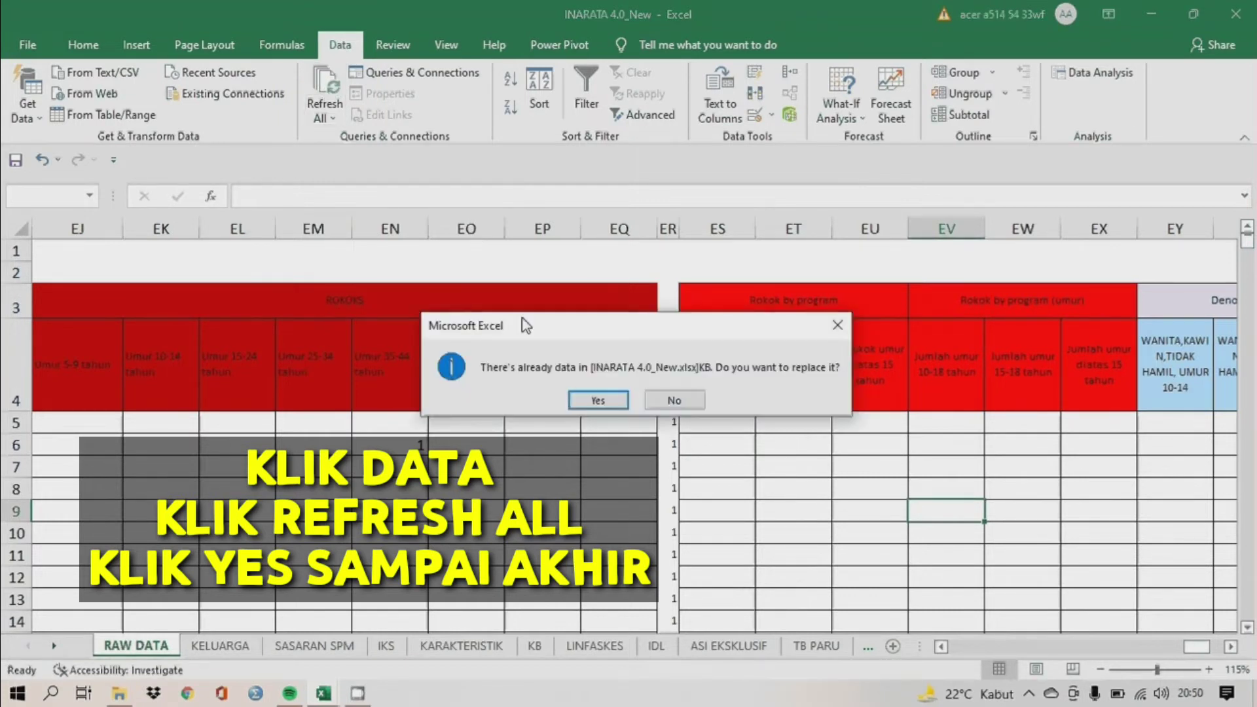
pyautogui.click(585, 400)
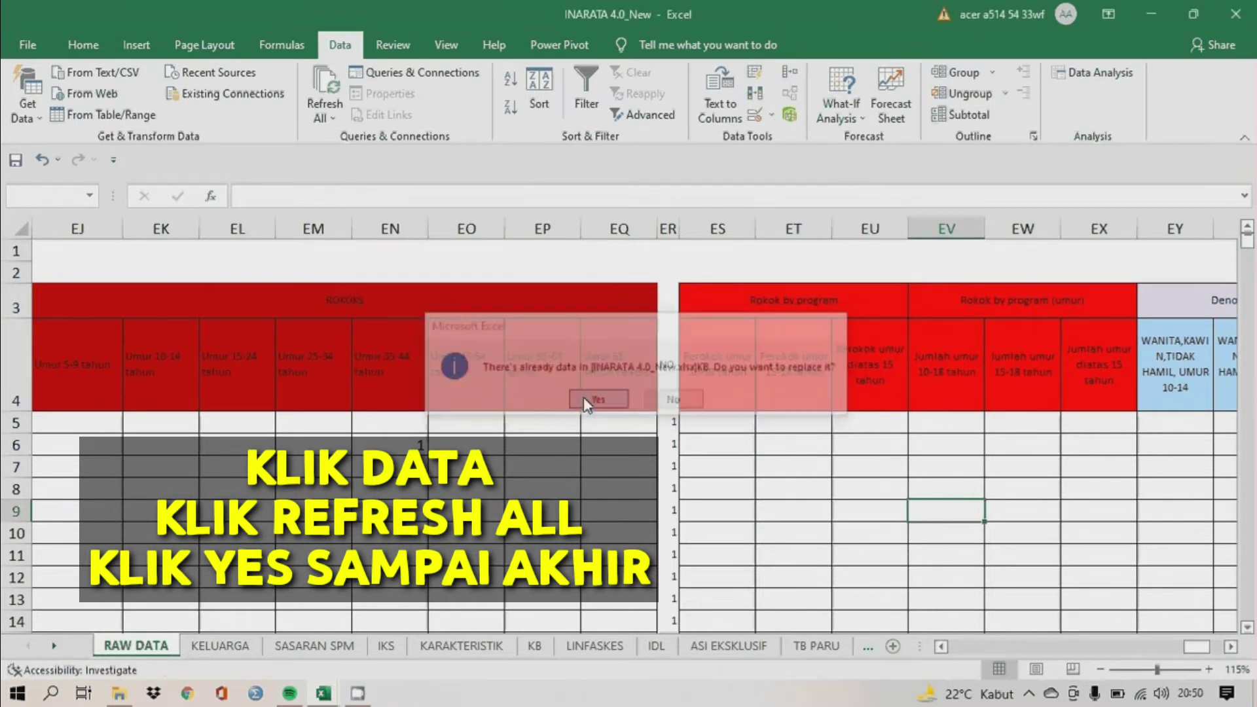
pyautogui.click(593, 400)
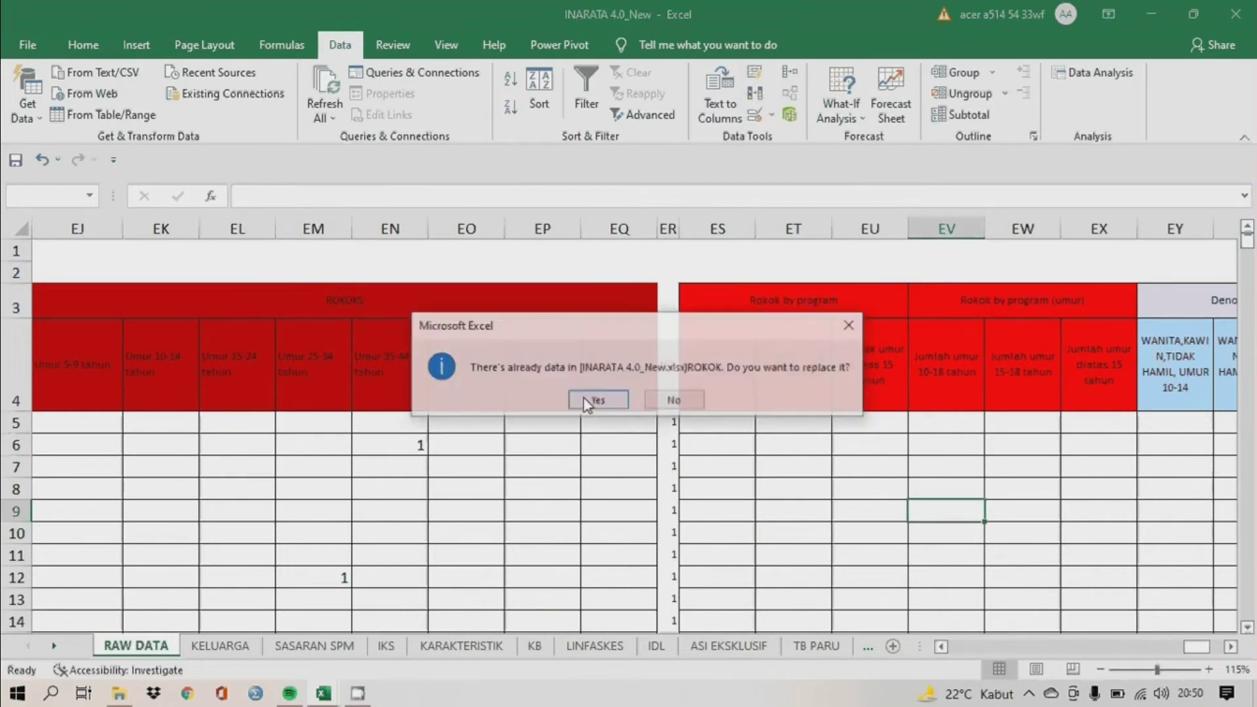
pyautogui.click(586, 402)
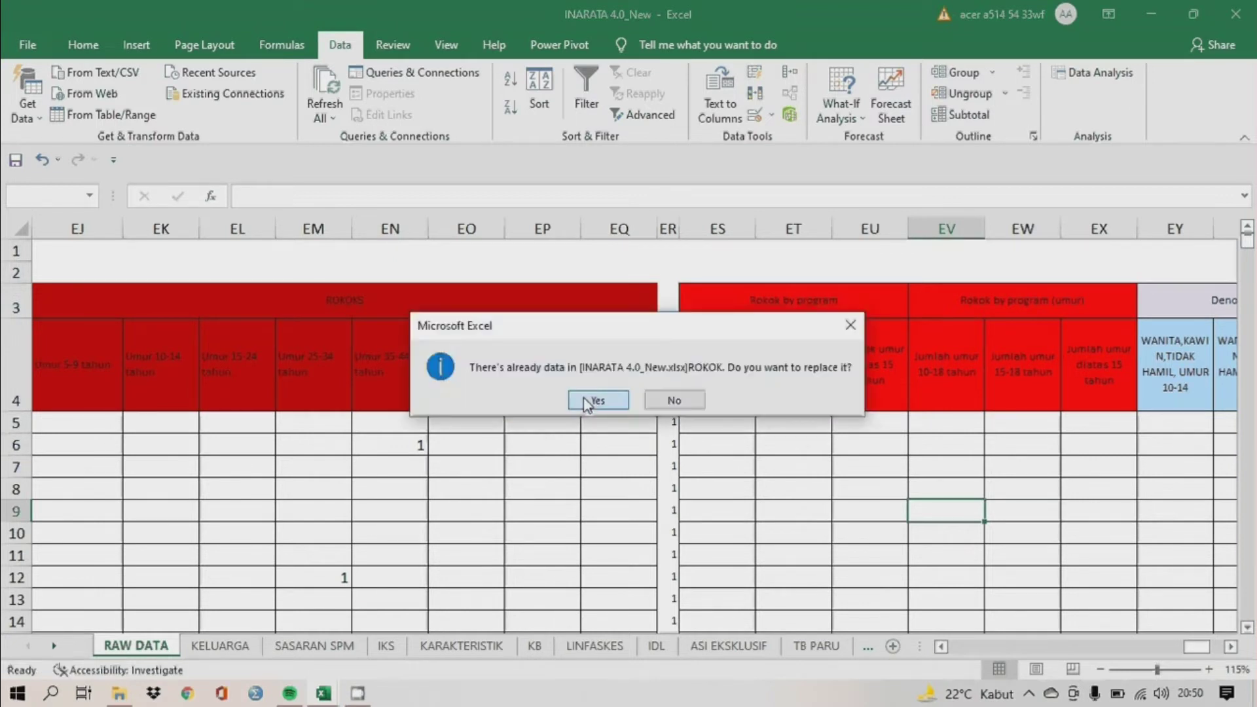
pyautogui.click(587, 402)
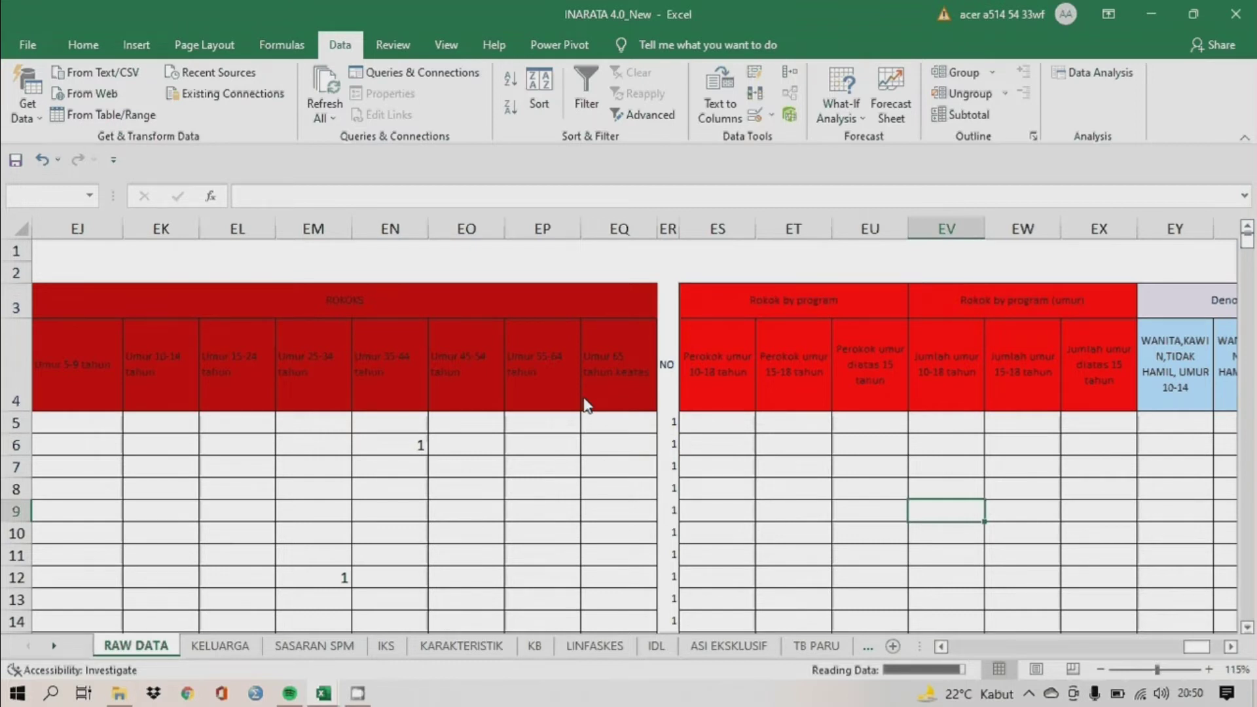
pyautogui.click(588, 403)
pyautogui.click(587, 403)
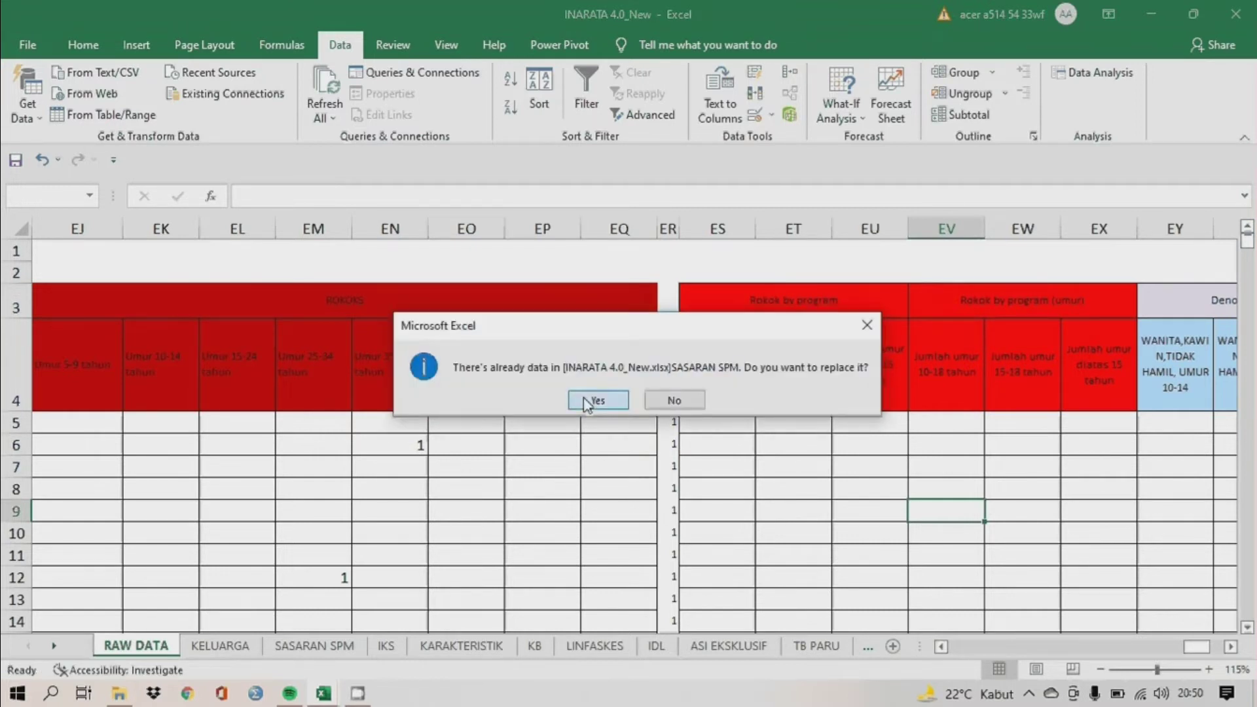
pyautogui.click(587, 403)
pyautogui.click(586, 403)
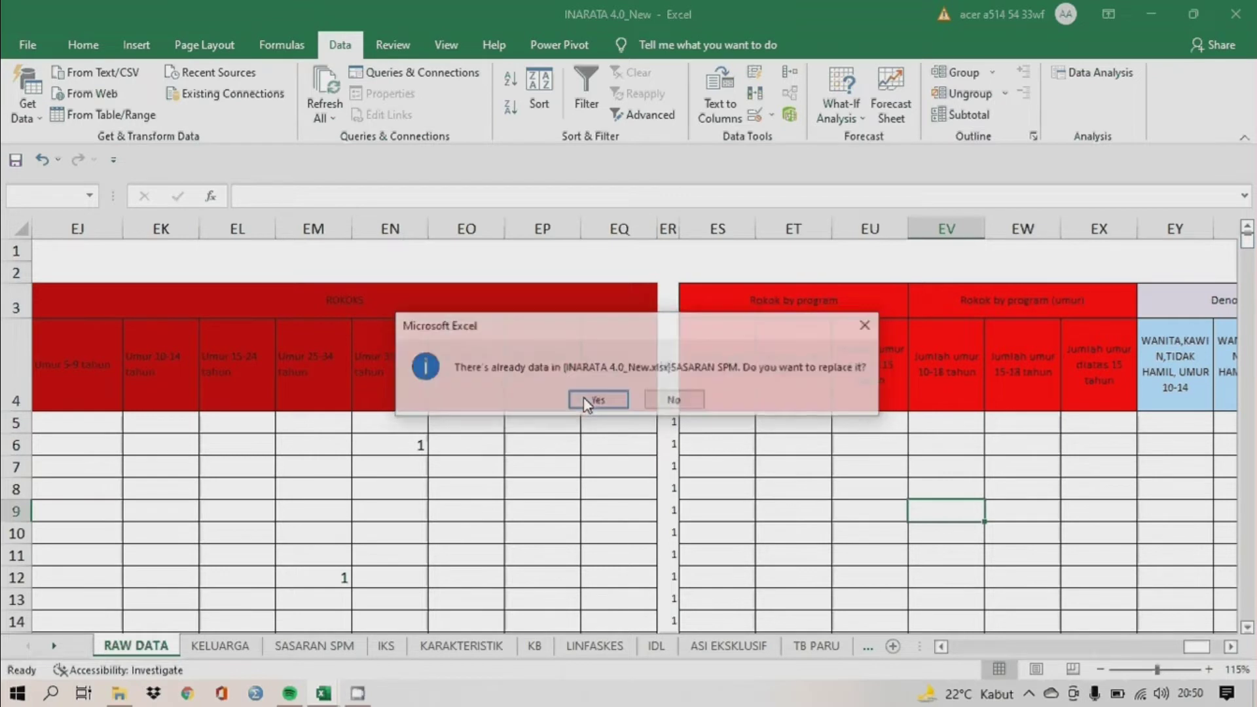
pyautogui.click(587, 403)
pyautogui.click(587, 402)
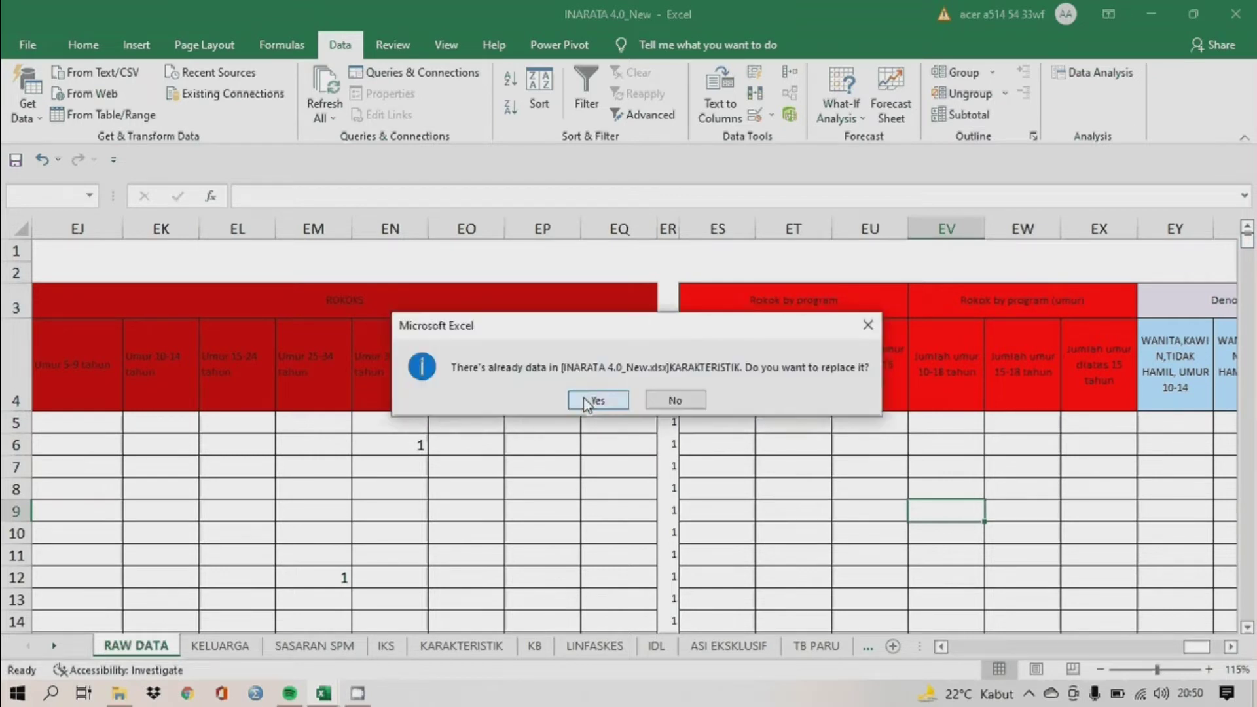
pyautogui.click(587, 402)
pyautogui.click(587, 402)
pyautogui.click(588, 402)
pyautogui.click(587, 401)
pyautogui.click(588, 402)
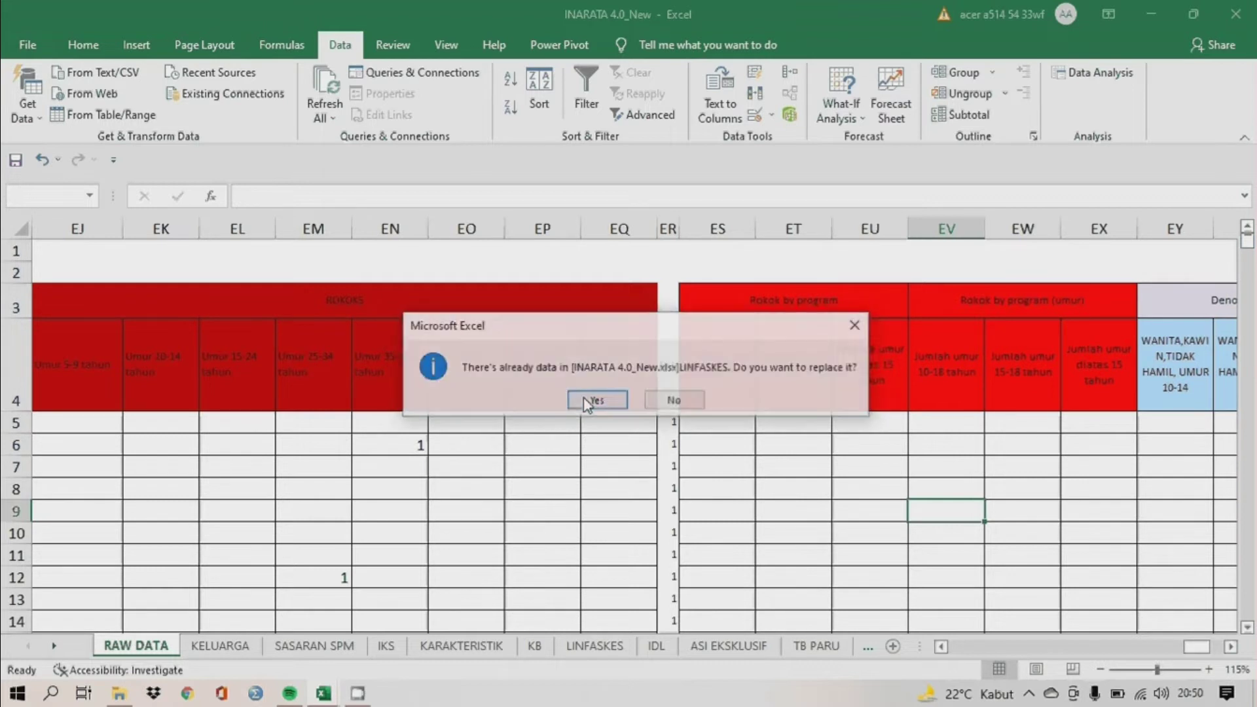
pyautogui.click(587, 402)
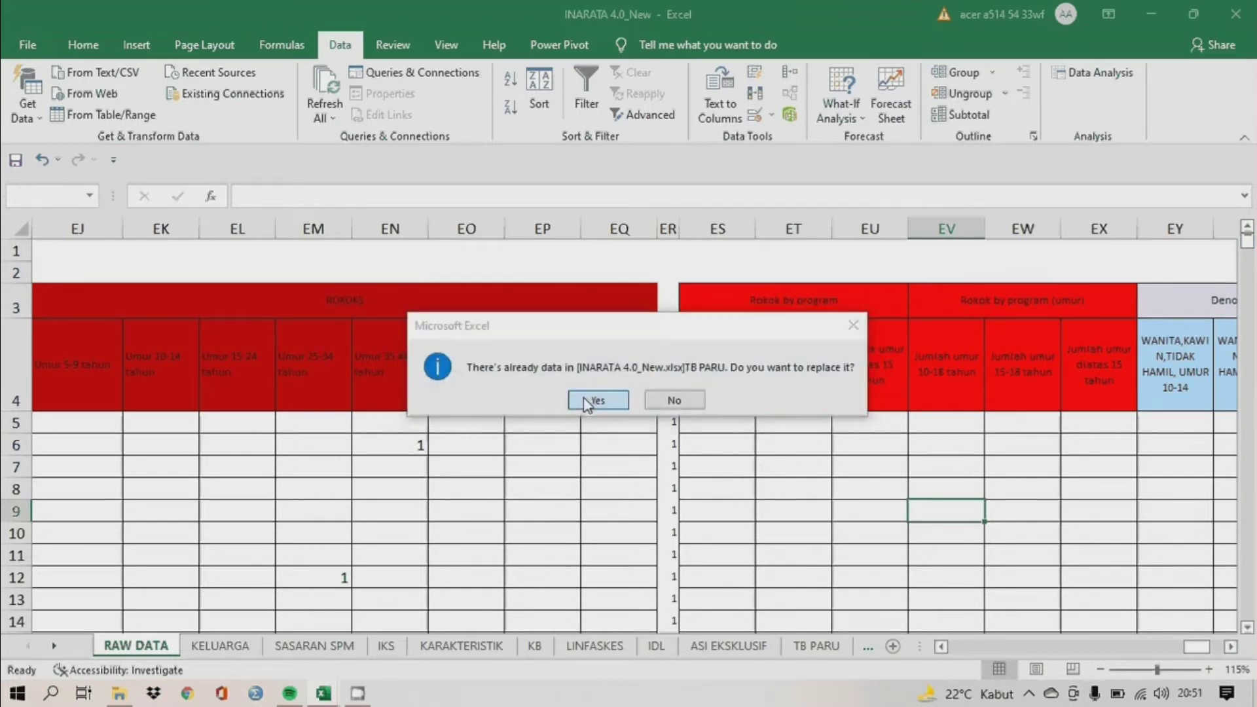
pyautogui.click(586, 400)
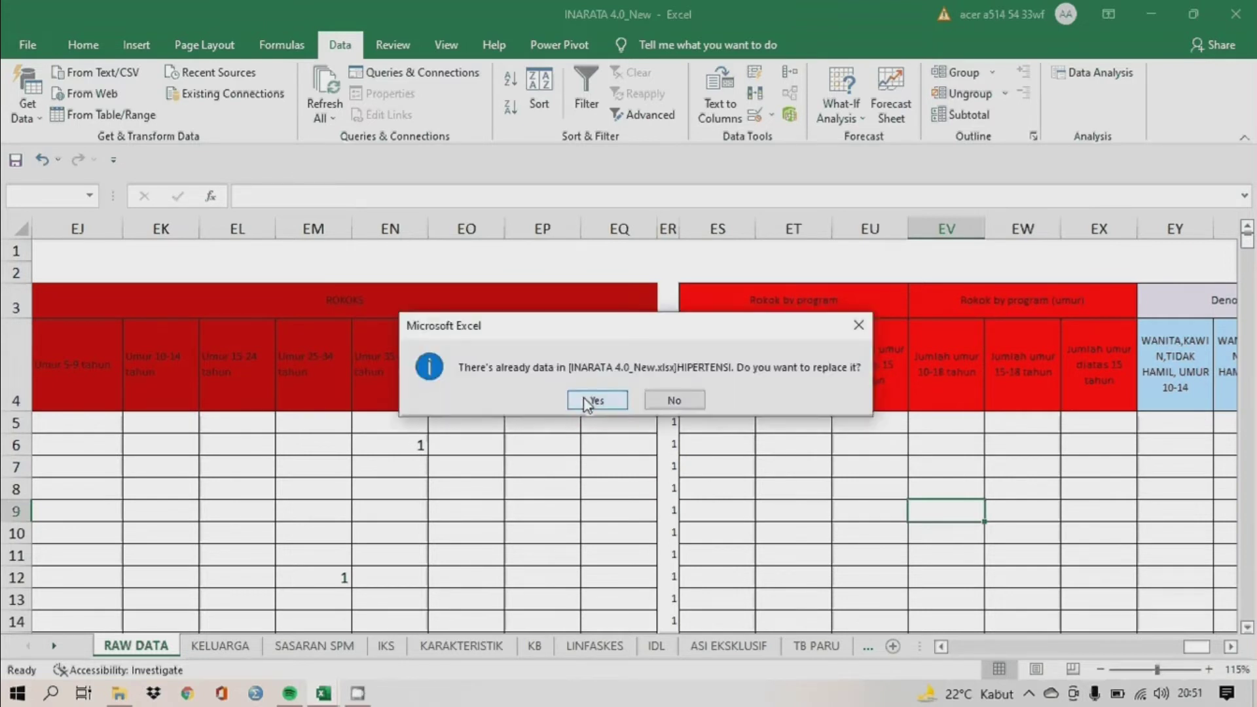
pyautogui.click(586, 399)
pyautogui.click(586, 401)
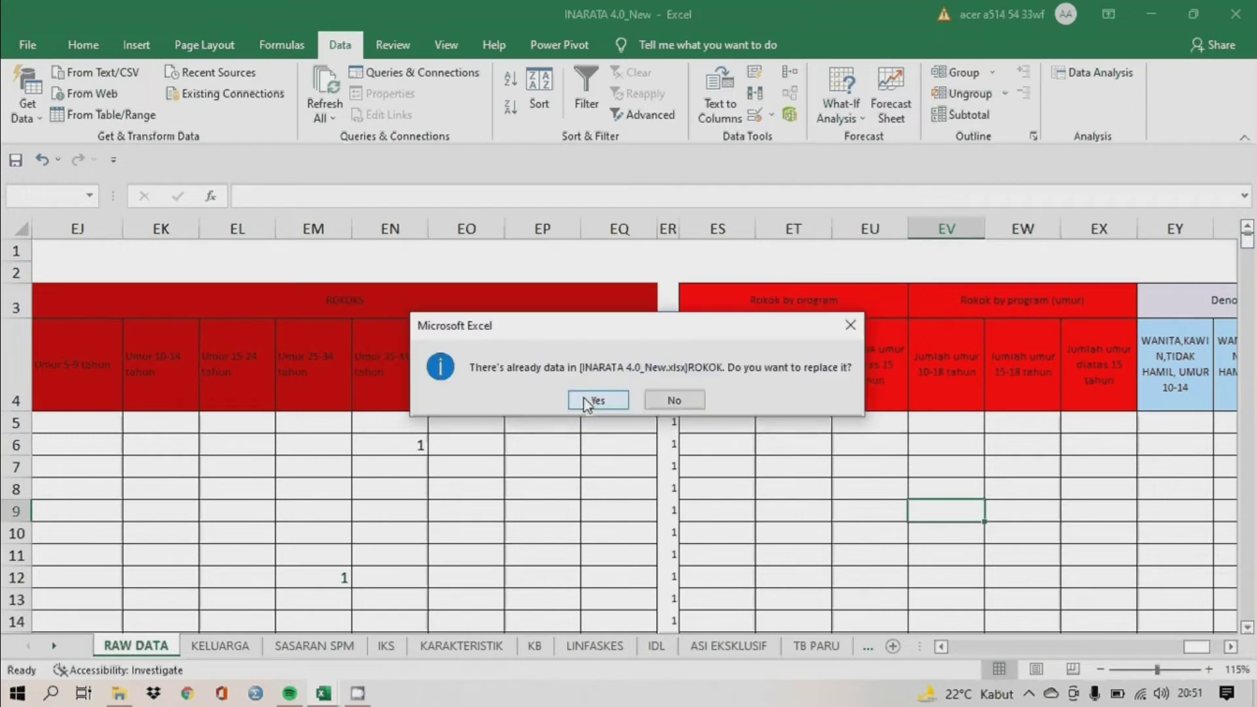
pyautogui.click(586, 400)
pyautogui.click(587, 401)
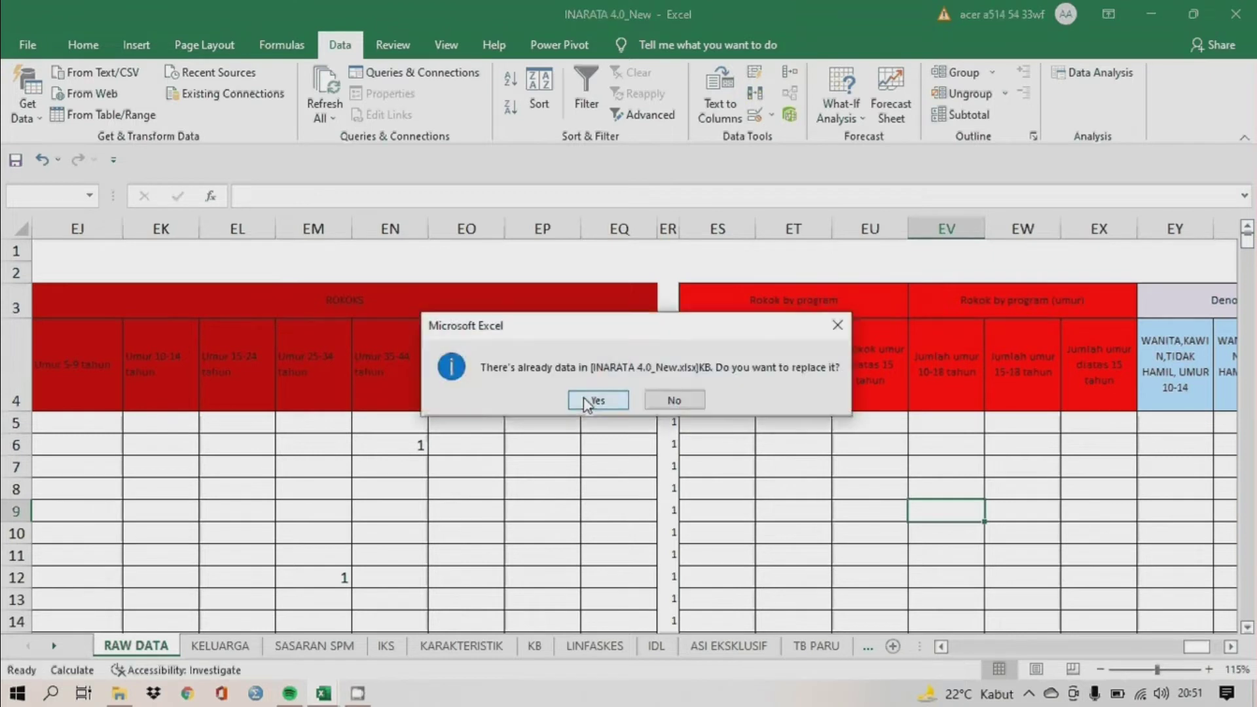
pyautogui.click(586, 401)
pyautogui.click(584, 399)
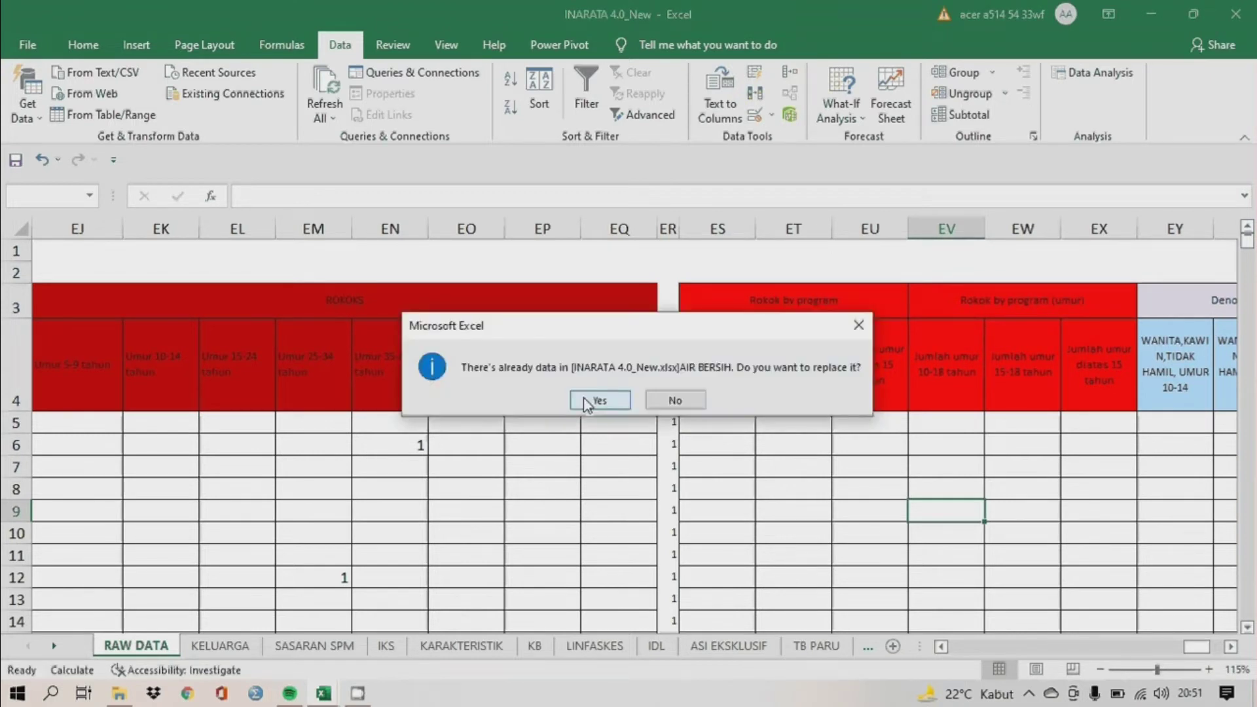
pyautogui.click(584, 398)
pyautogui.click(584, 399)
pyautogui.click(587, 401)
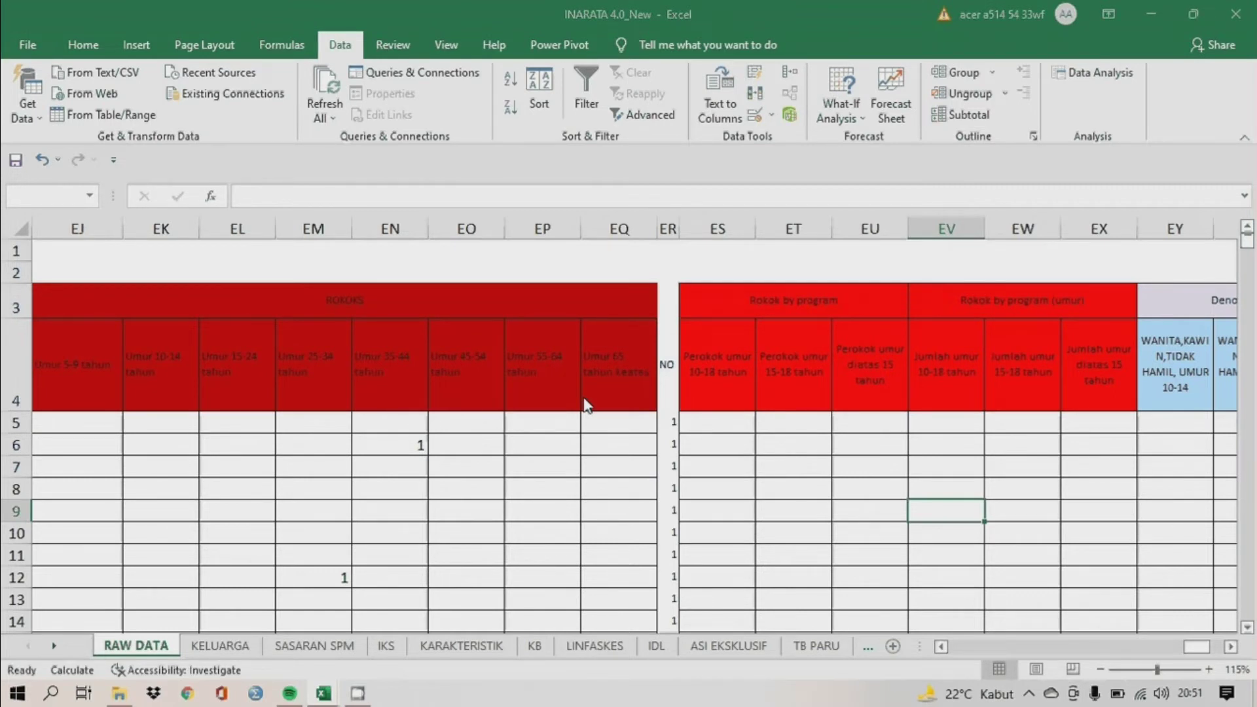
pyautogui.click(587, 401)
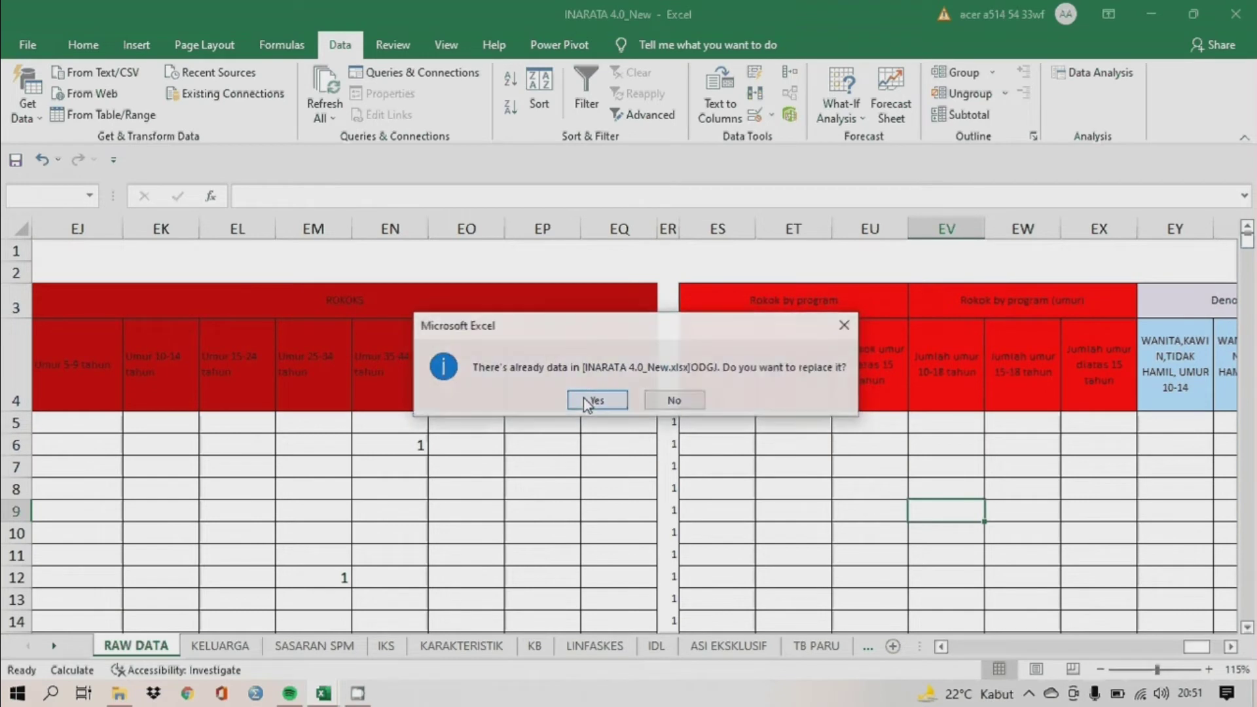
pyautogui.click(587, 401)
pyautogui.click(586, 400)
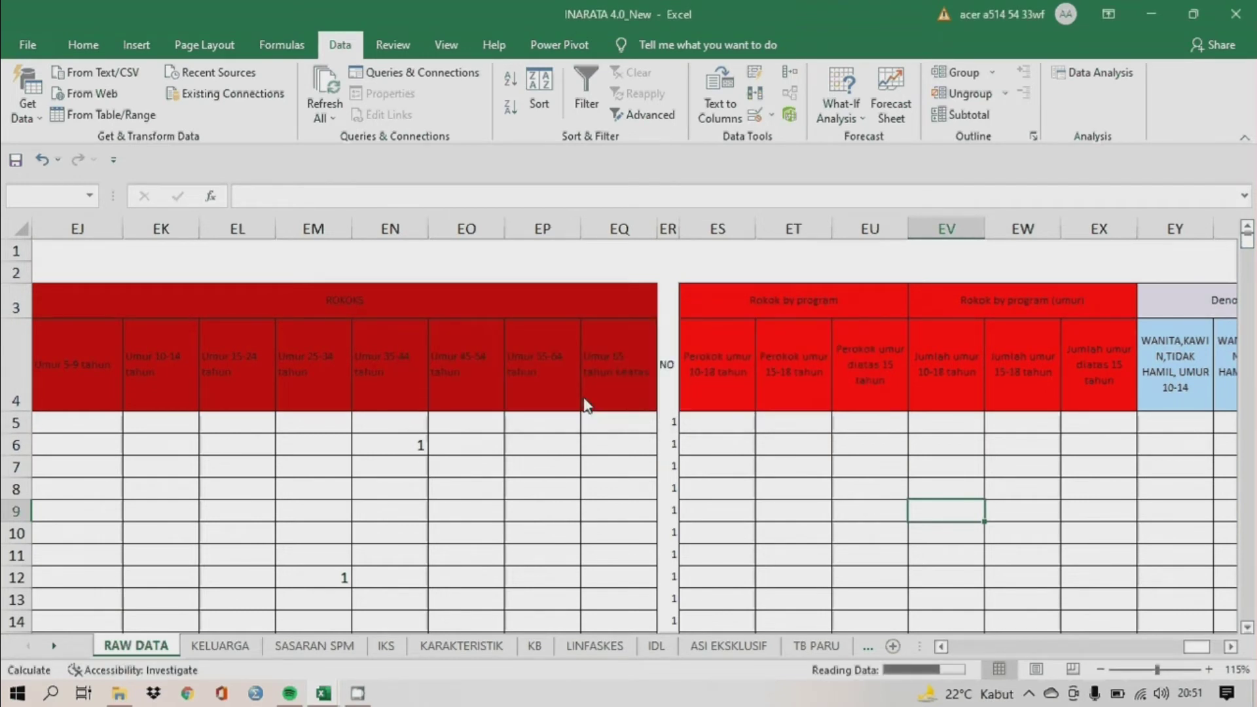
pyautogui.click(585, 398)
pyautogui.click(584, 398)
pyautogui.click(584, 400)
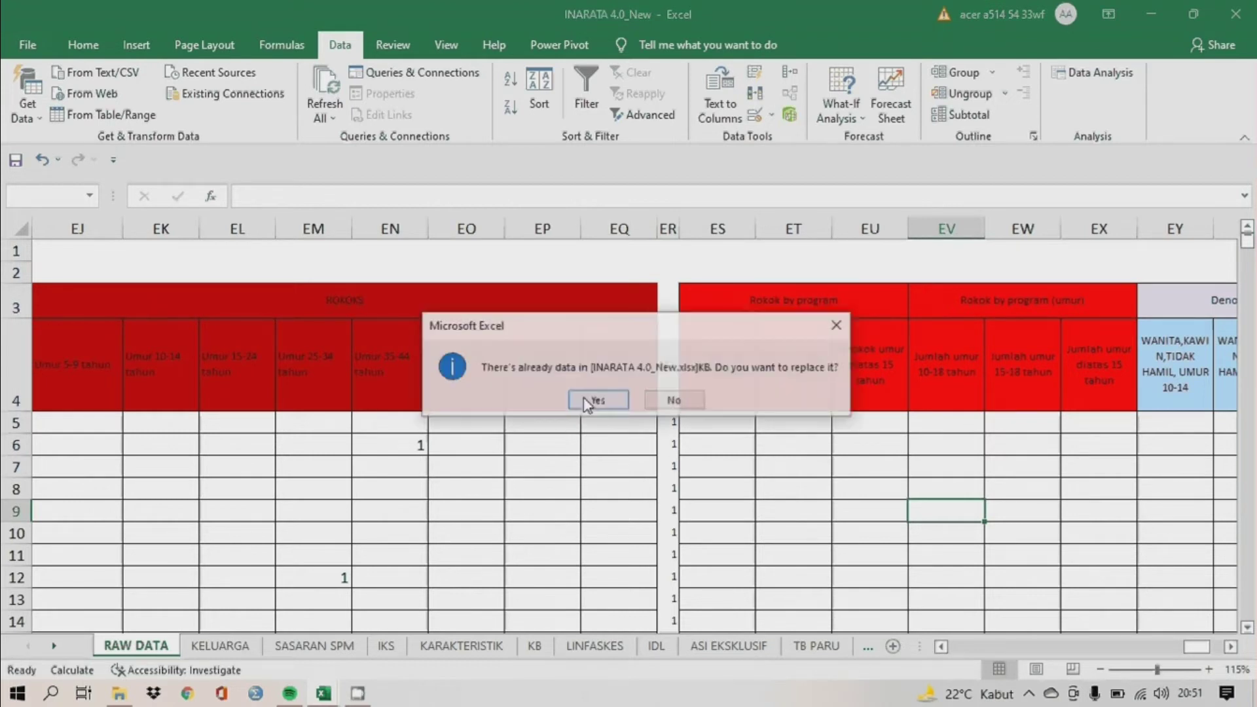
pyautogui.click(587, 400)
pyautogui.click(587, 401)
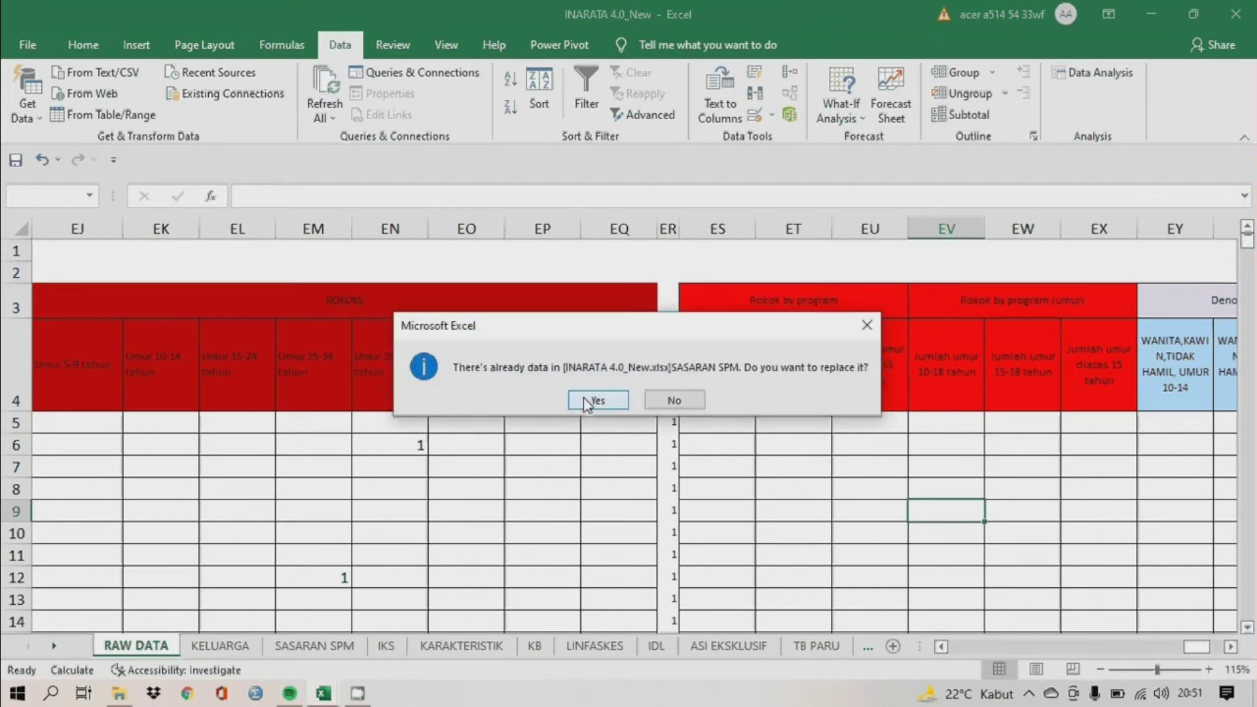
pyautogui.click(587, 400)
pyautogui.click(587, 400)
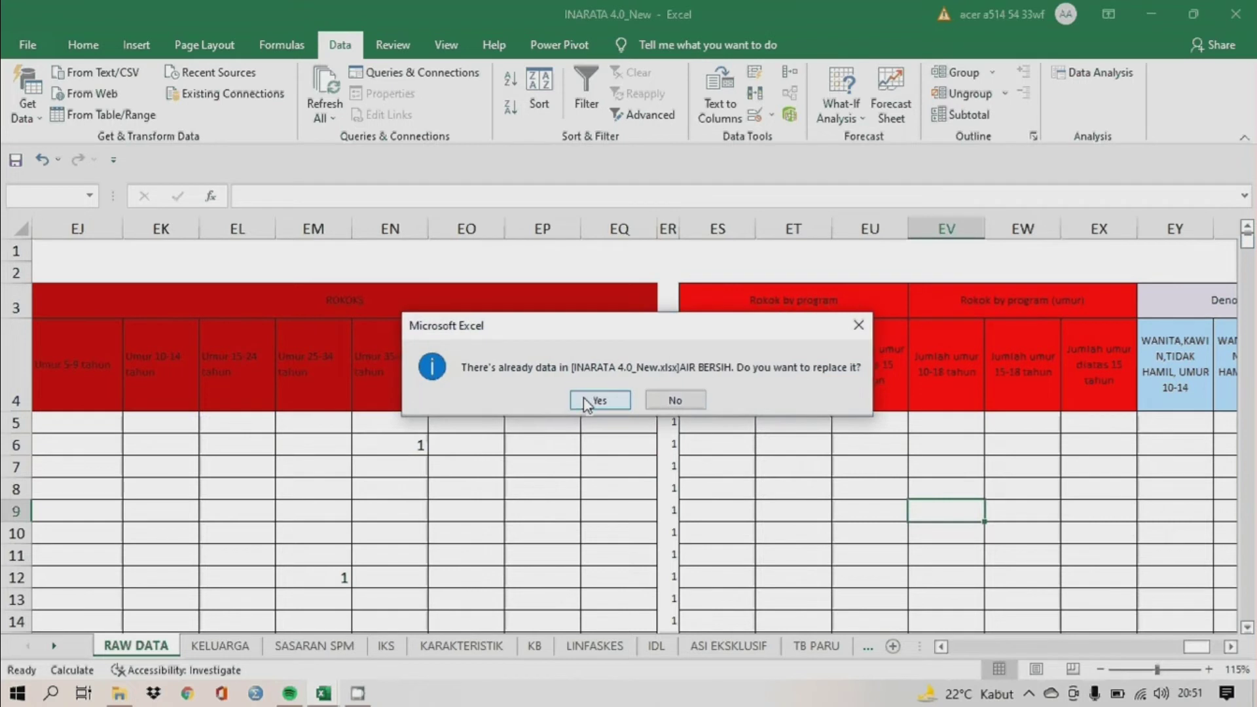
pyautogui.click(587, 401)
pyautogui.click(587, 401)
pyautogui.click(587, 401)
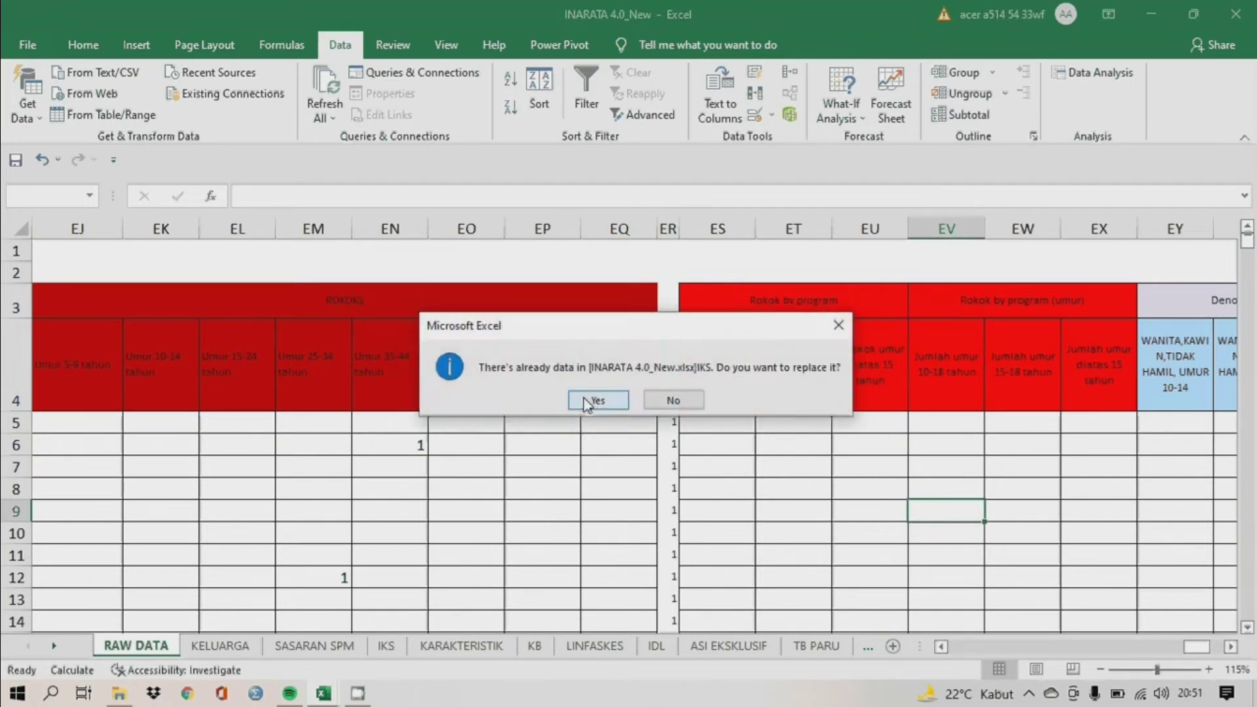
pyautogui.click(587, 401)
pyautogui.click(587, 403)
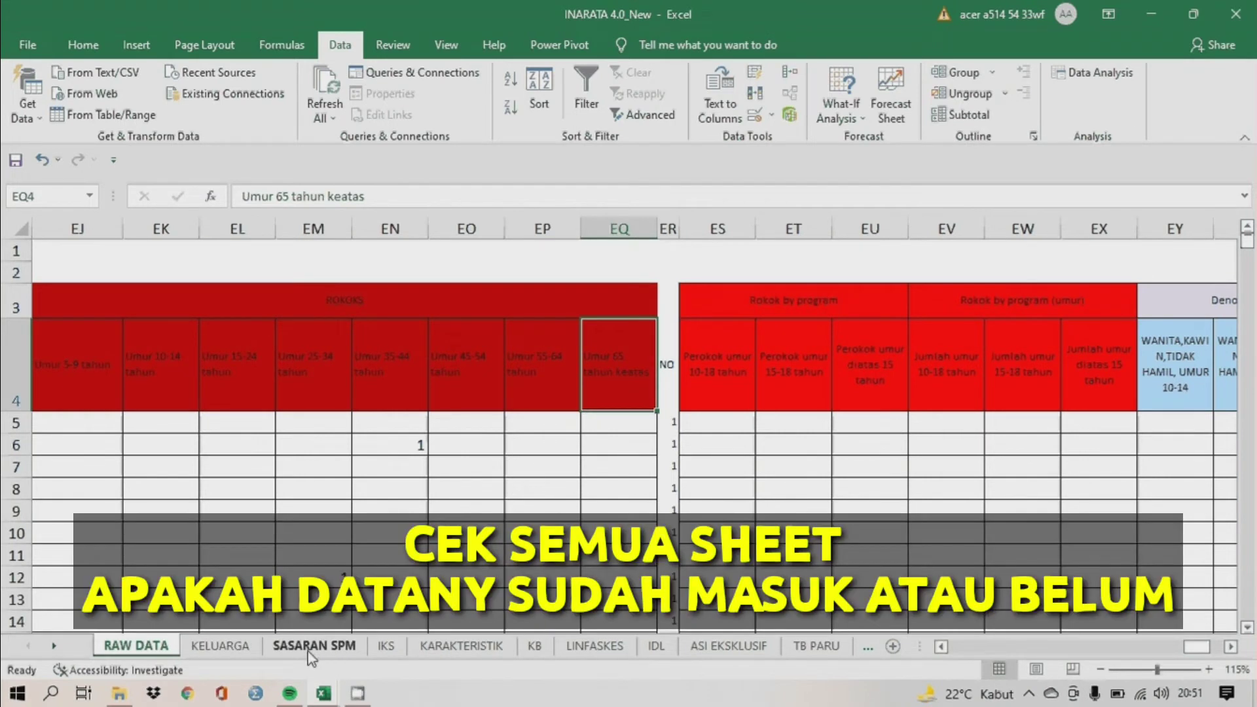
# Check that data has come through on the sheets from SASARAN SPM to KESIMPULAN, including IKS, KB, ASI EKSKLUSIF and TB PARU.
pyautogui.click(311, 646)
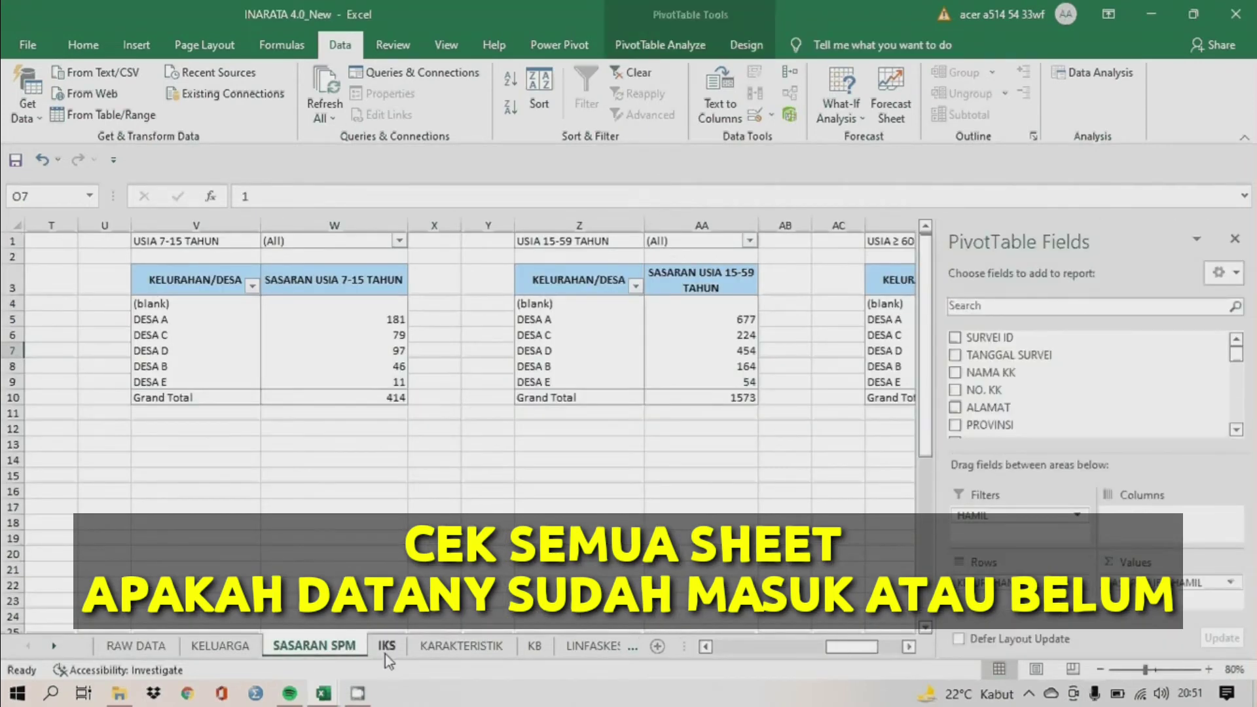
pyautogui.click(385, 654)
pyautogui.click(534, 648)
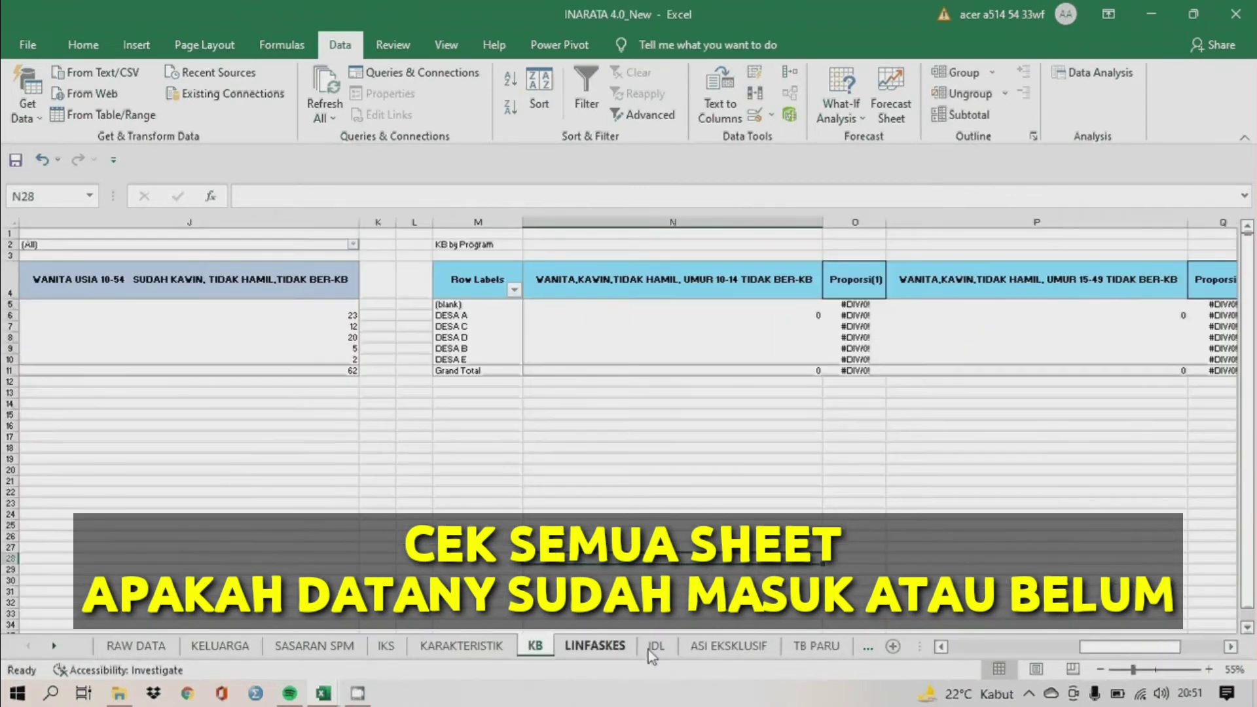
pyautogui.click(683, 649)
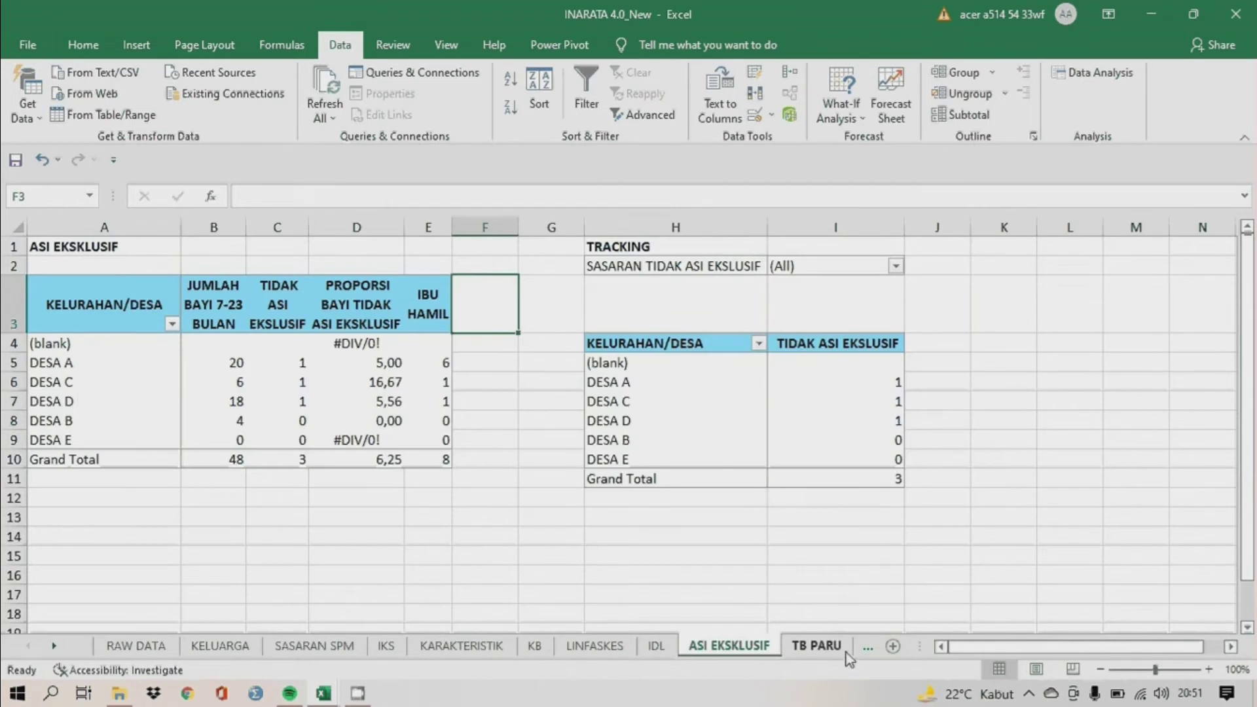
pyautogui.click(844, 654)
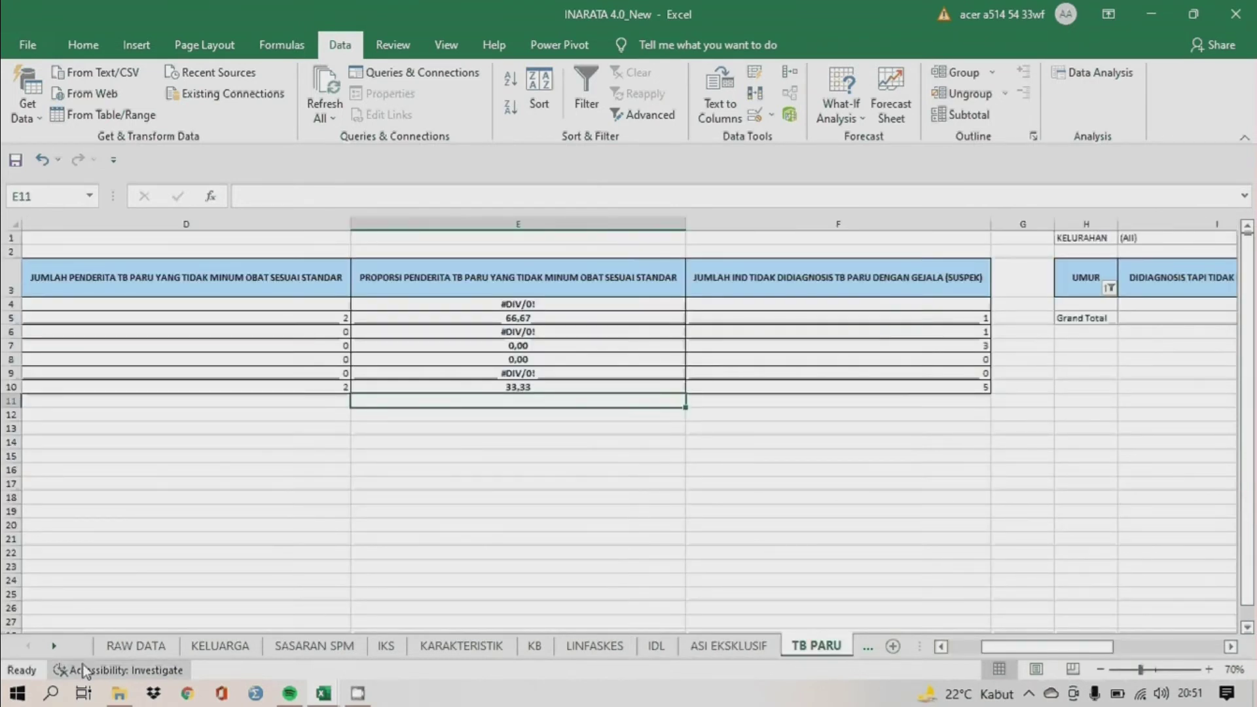
pyautogui.click(55, 646)
pyautogui.click(55, 646)
pyautogui.click(55, 647)
pyautogui.click(55, 647)
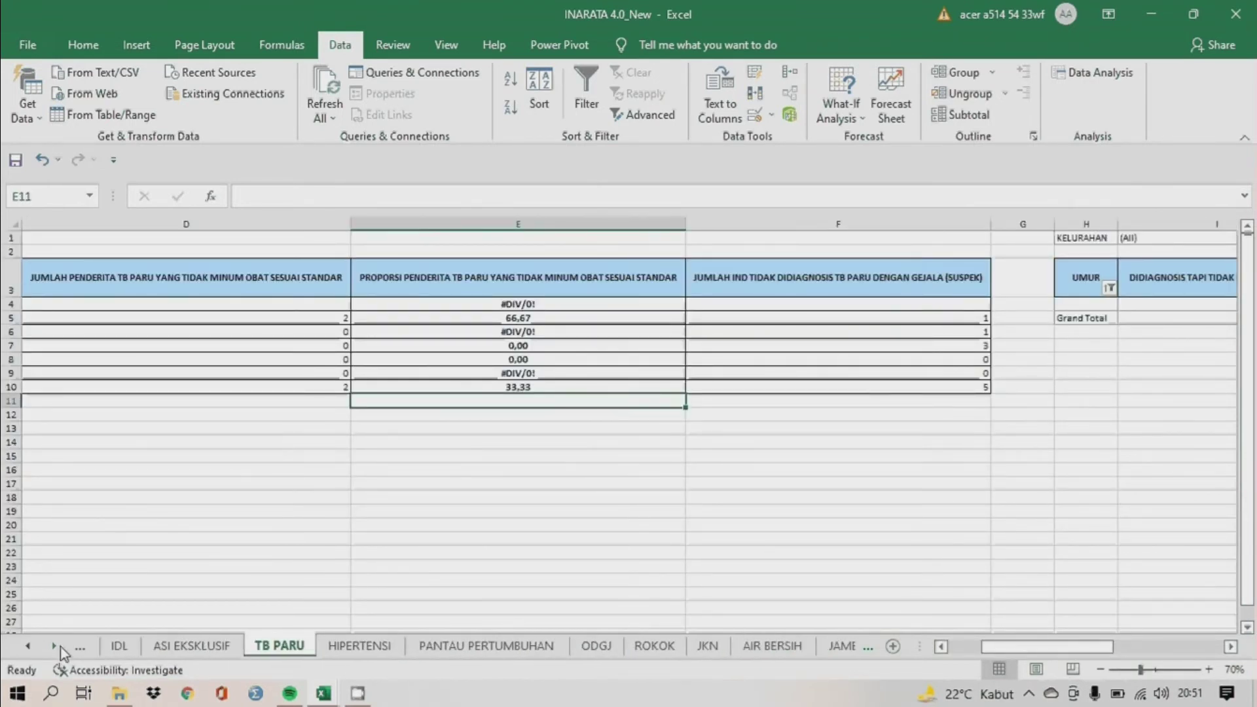
pyautogui.click(55, 647)
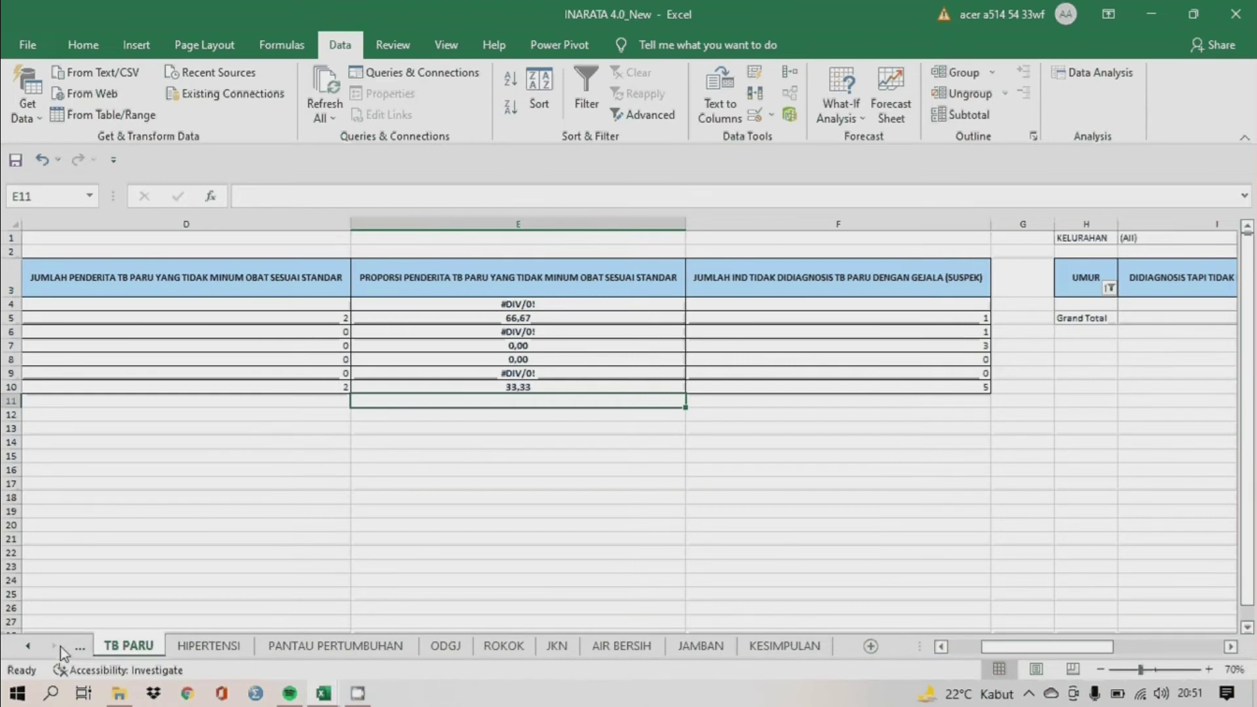
pyautogui.click(723, 648)
pyautogui.click(753, 647)
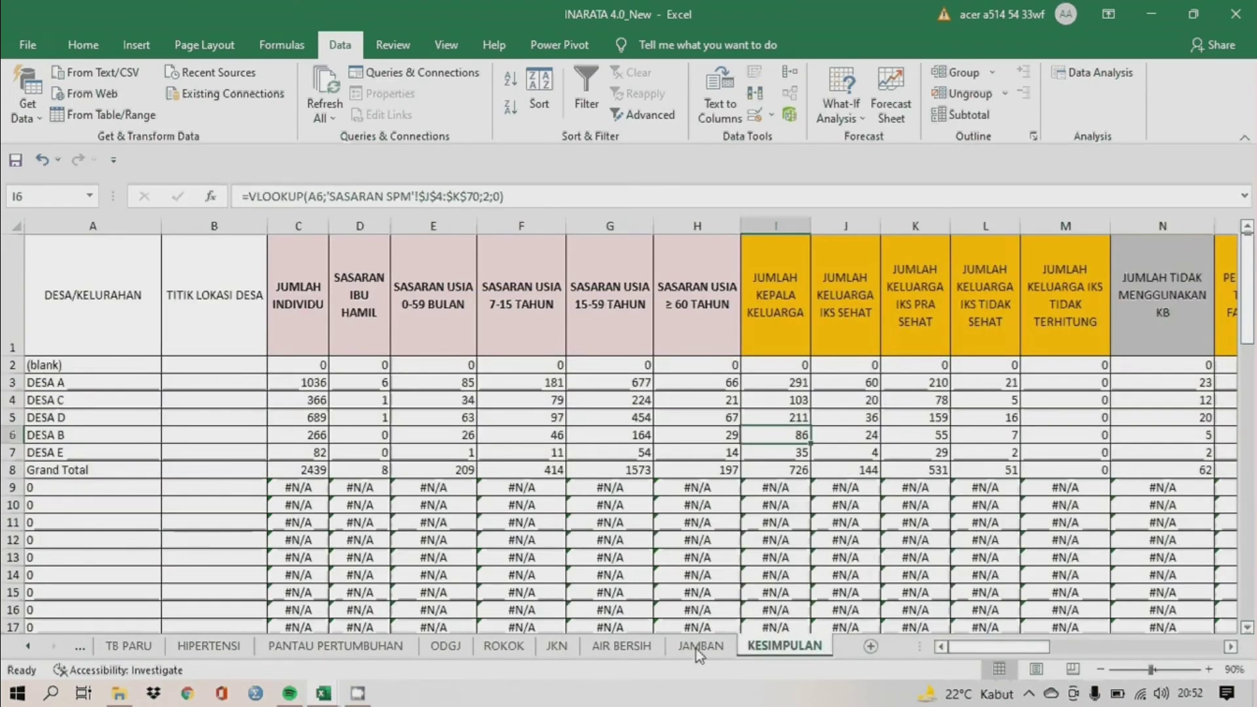
# On the KARAKTERISTIK sheet, filter Kategori Umur (Tahun) to show every age category except the empty item and (blank).
pyautogui.click(22, 651)
pyautogui.click(23, 651)
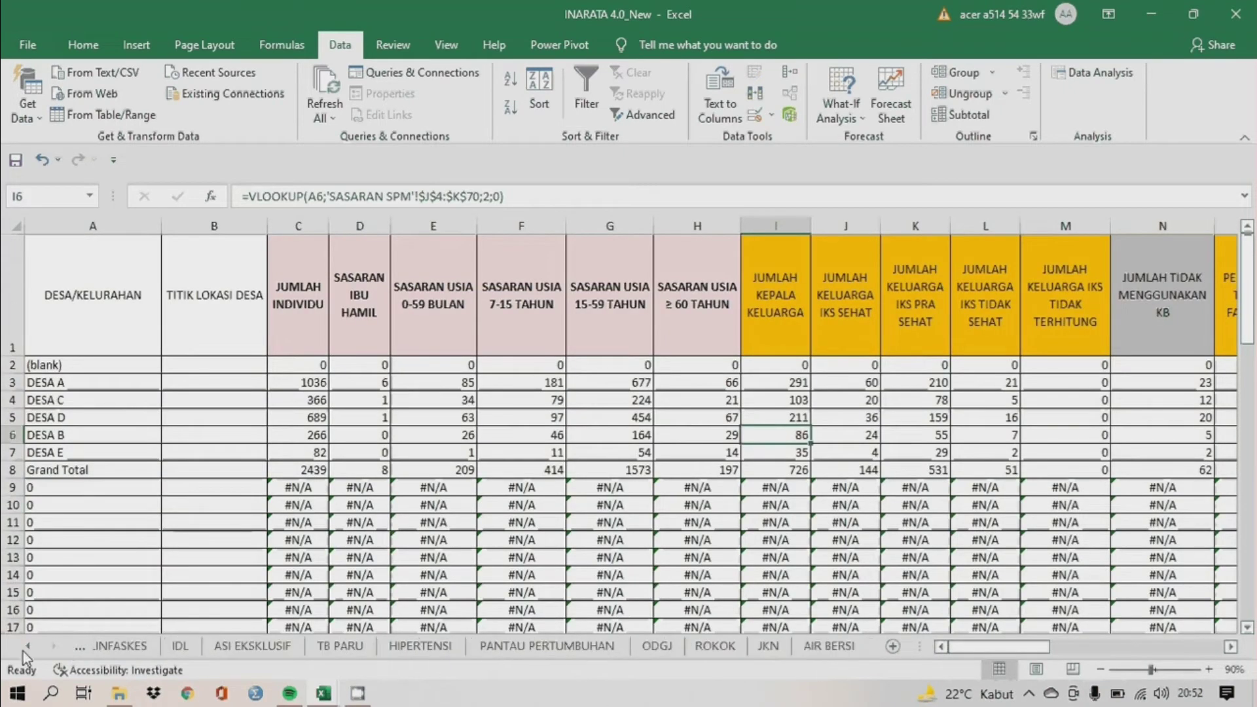
pyautogui.click(23, 651)
pyautogui.click(22, 651)
pyautogui.click(23, 651)
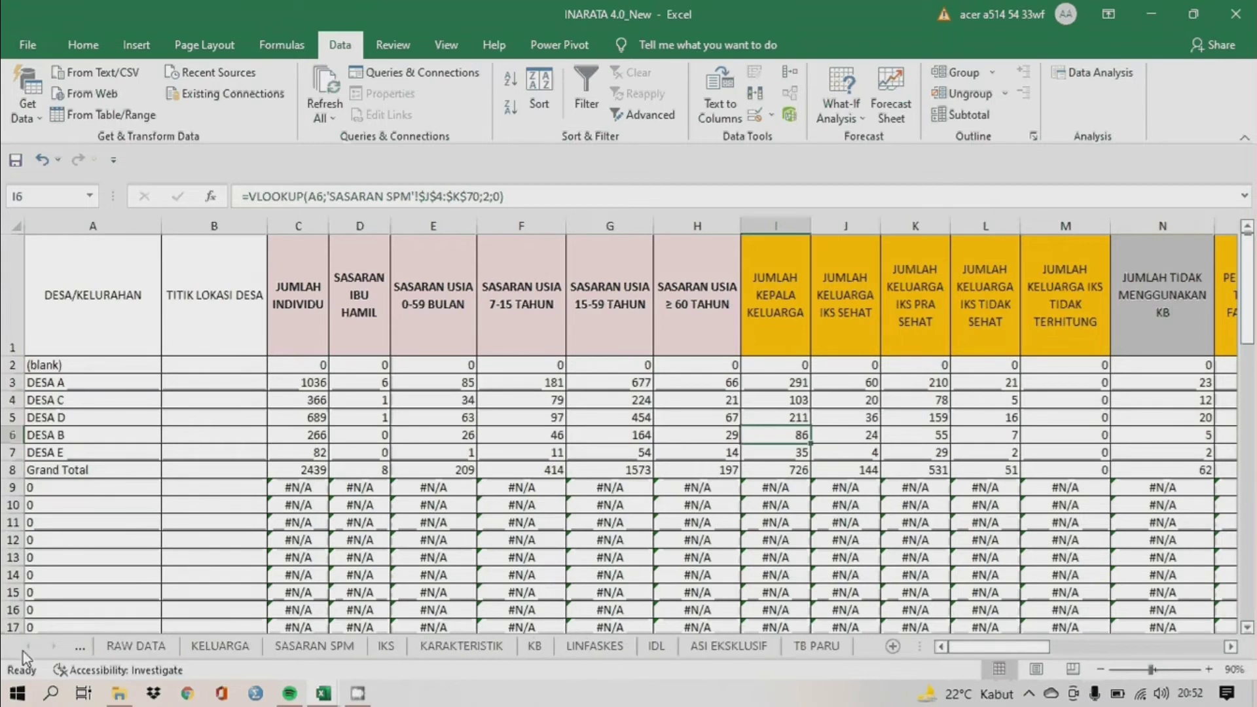
pyautogui.click(440, 649)
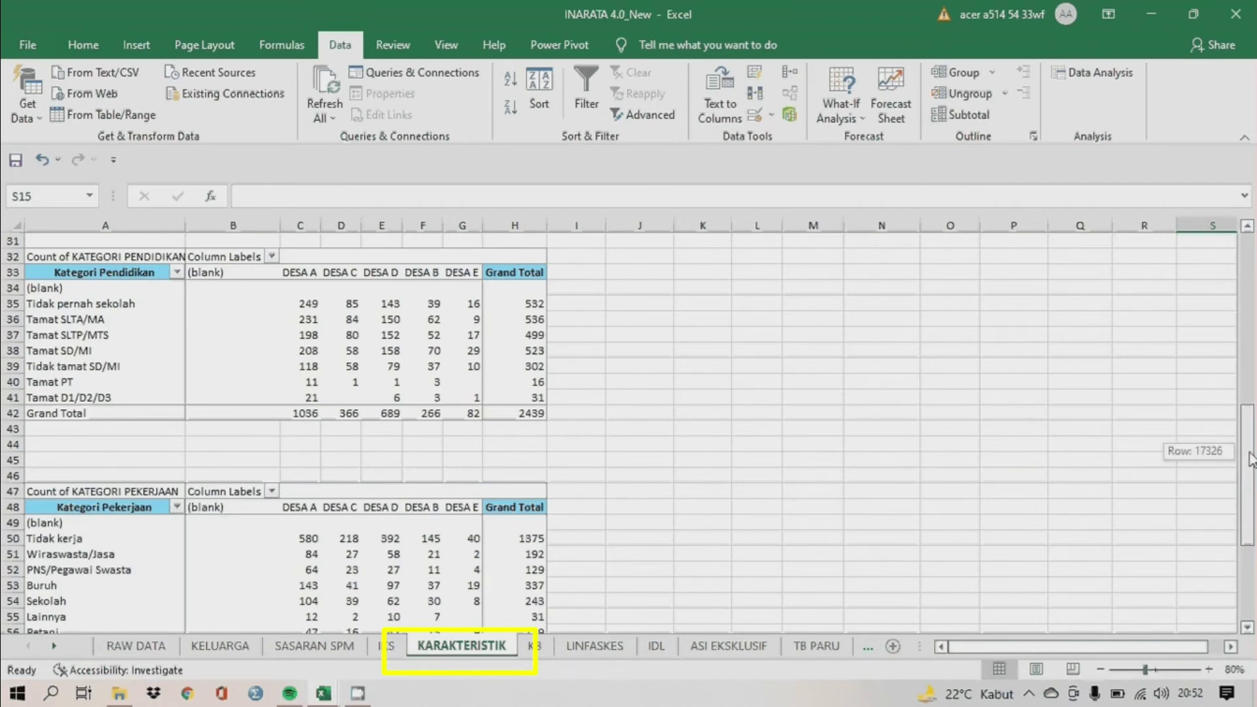
pyautogui.scroll(10, 1222, 445)
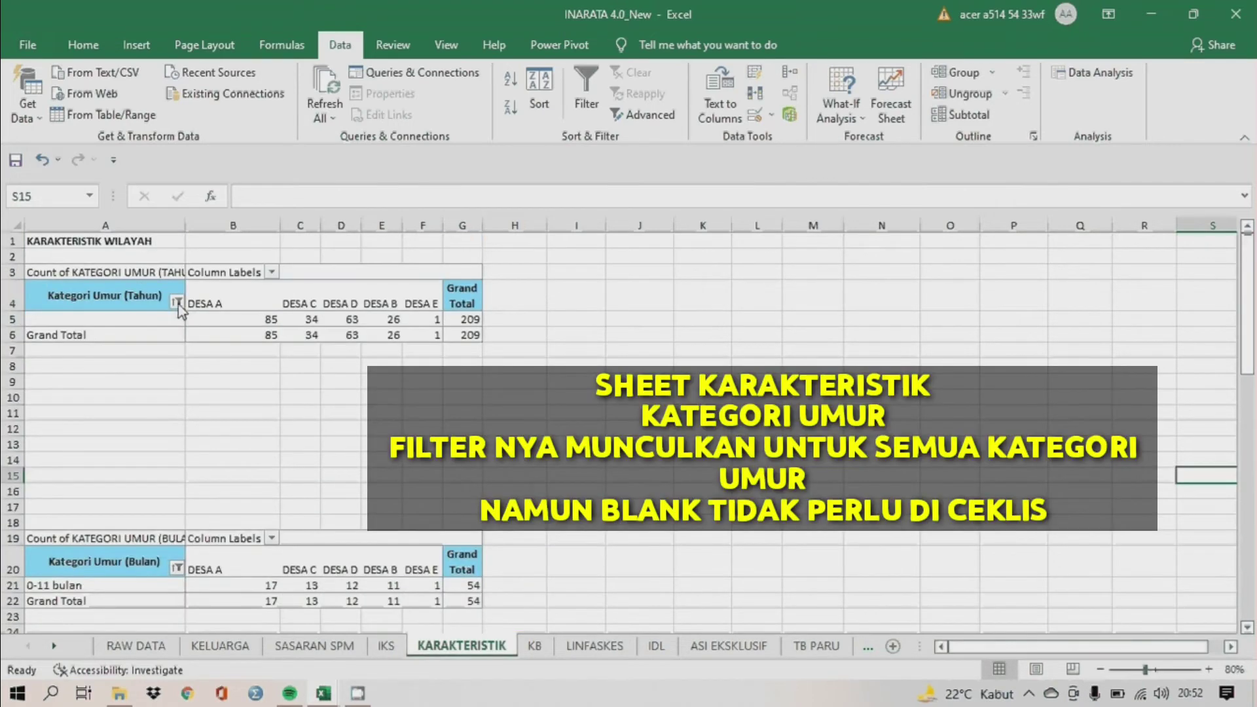
pyautogui.click(177, 301)
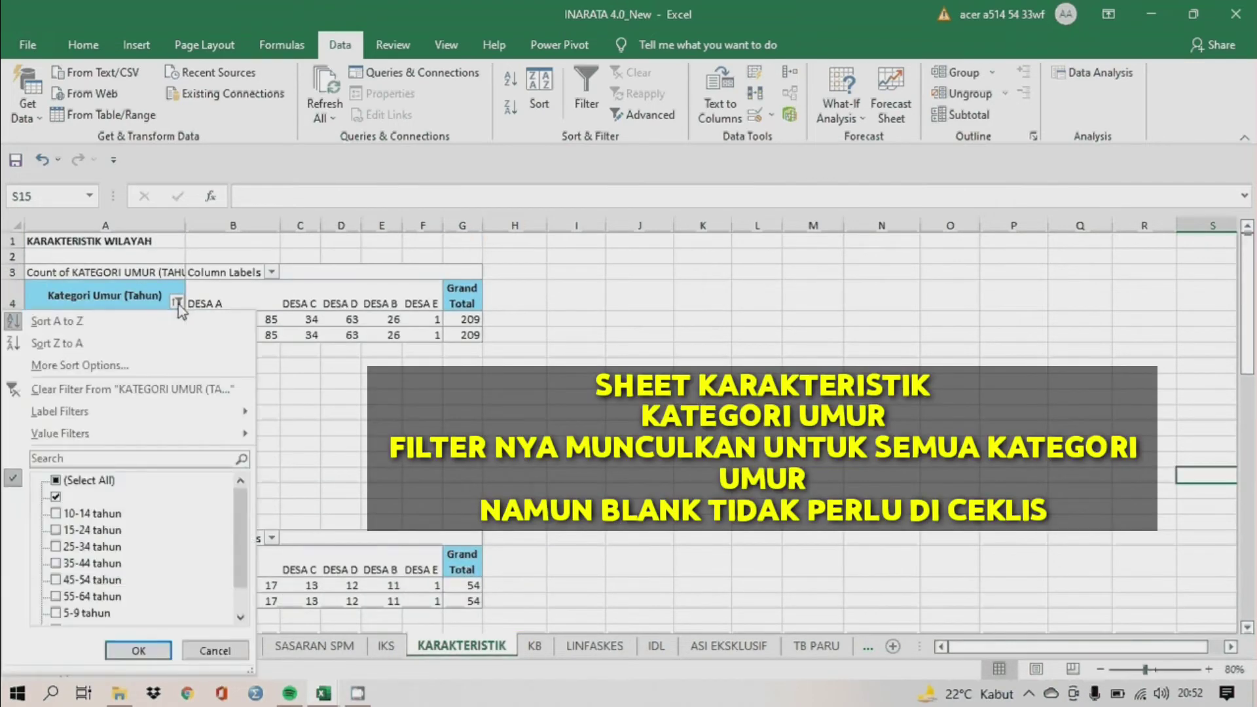
pyautogui.click(56, 479)
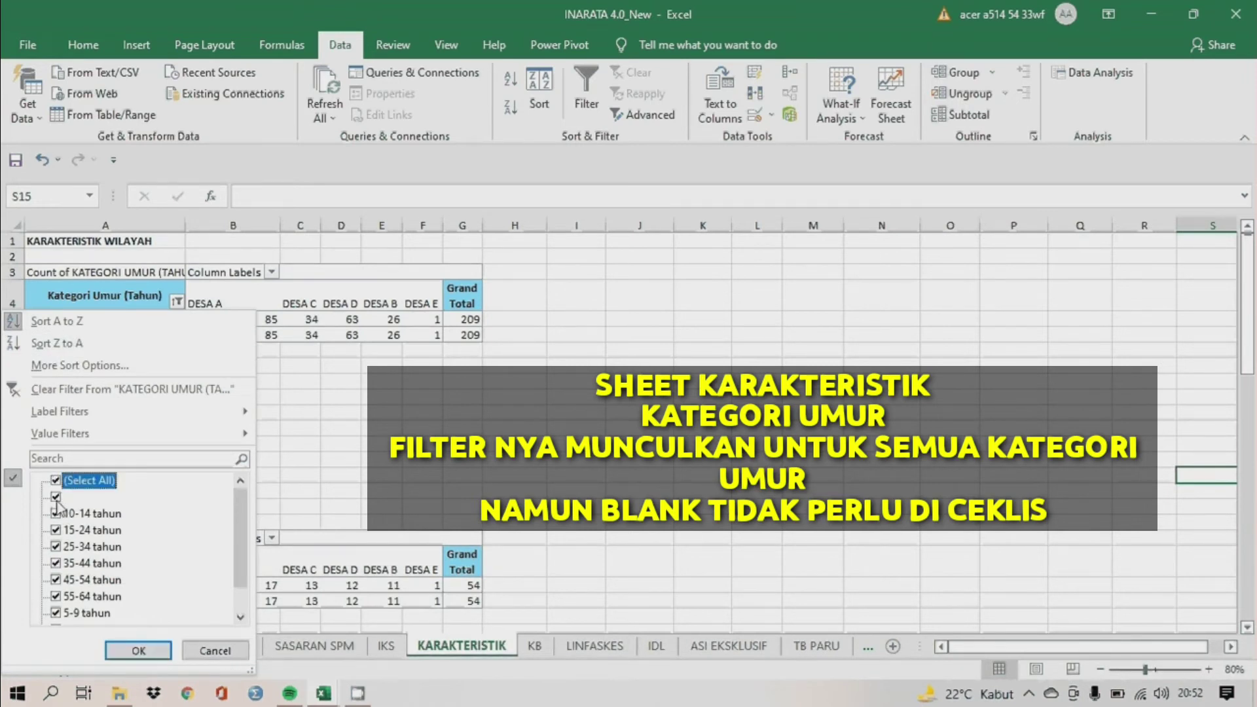
pyautogui.click(56, 496)
pyautogui.moveTo(239, 536); pyautogui.dragTo(235, 583)
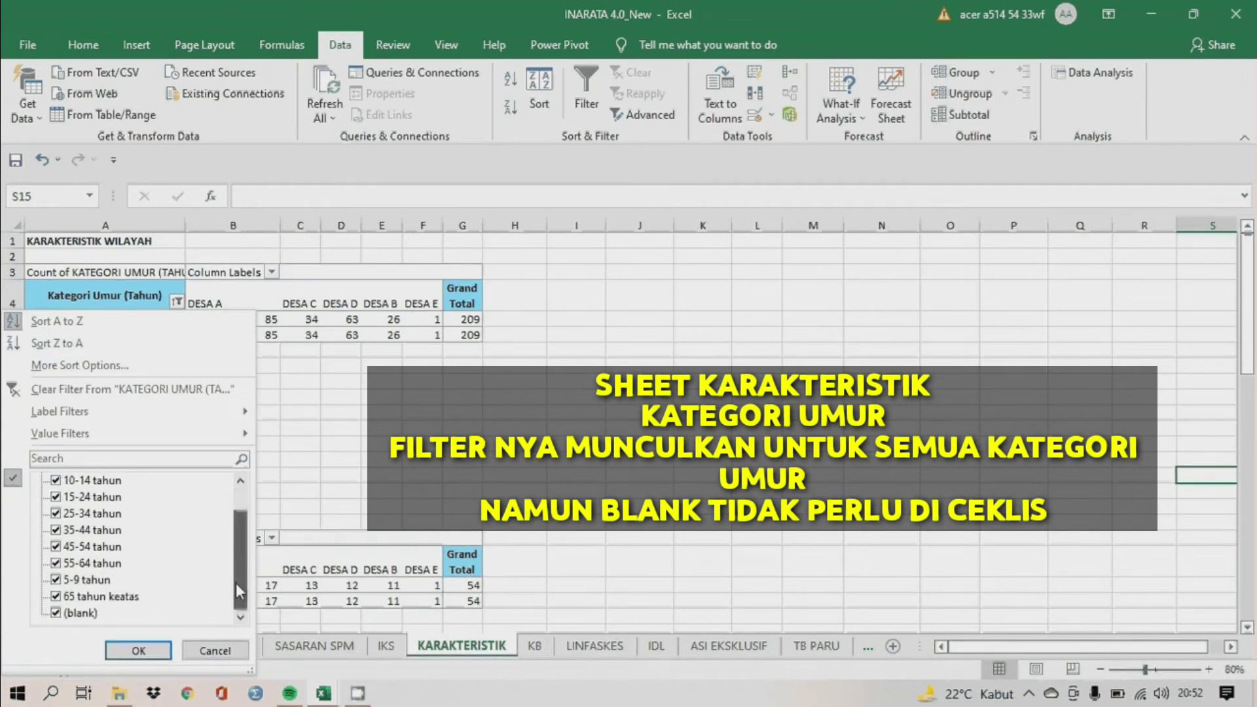
pyautogui.click(52, 617)
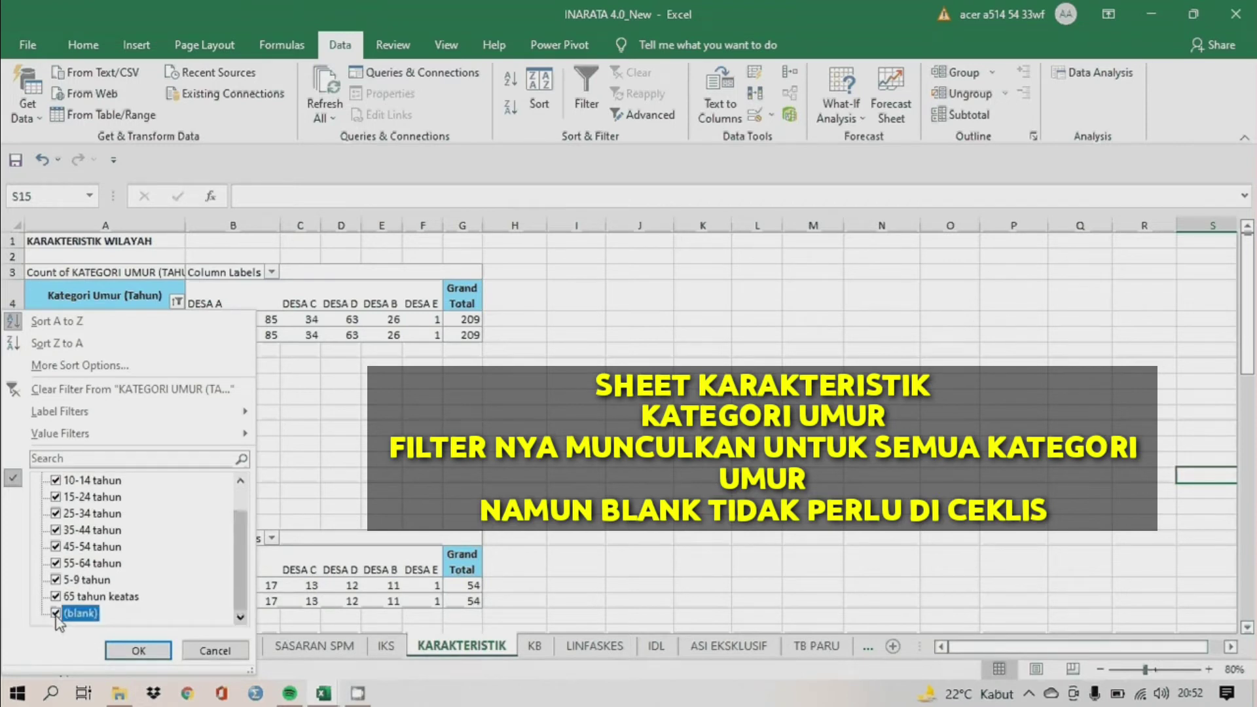
pyautogui.click(123, 650)
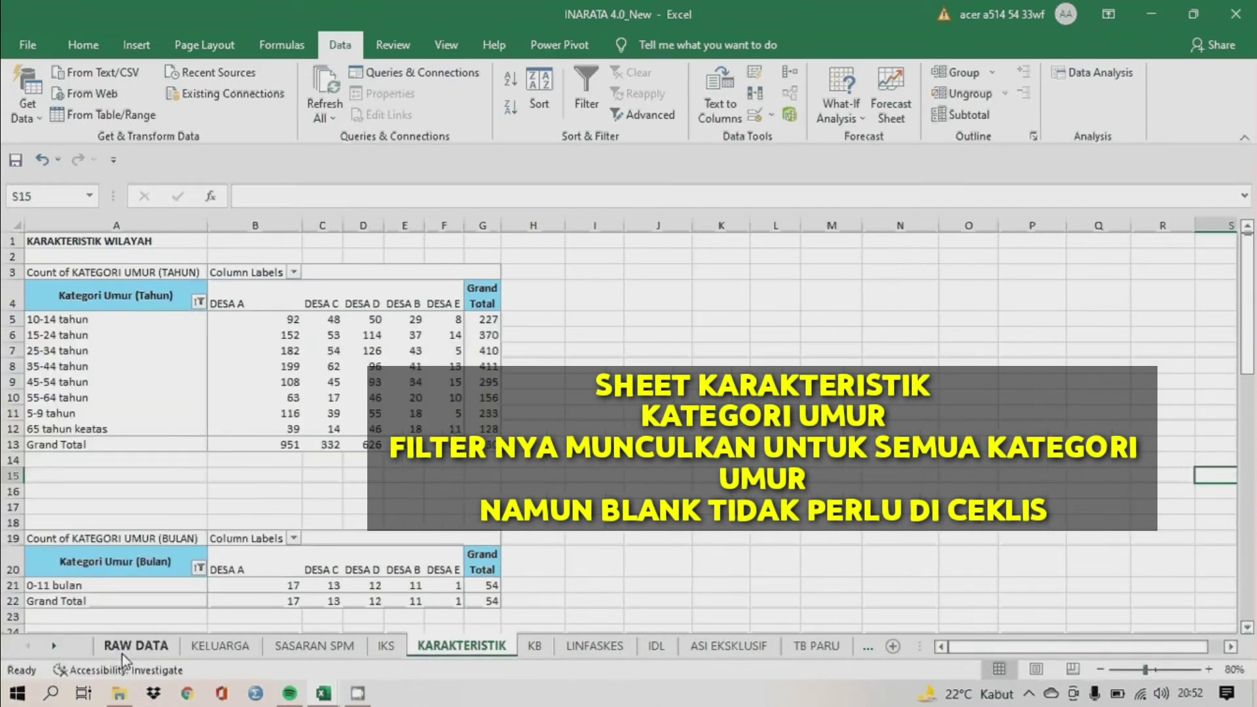
# Add 12-23, 24-35, 36-47 and 48-59 bulan to the Kategori Umur (Bulan) filter, leaving the empty item and (blank) excluded.
pyautogui.click(199, 568)
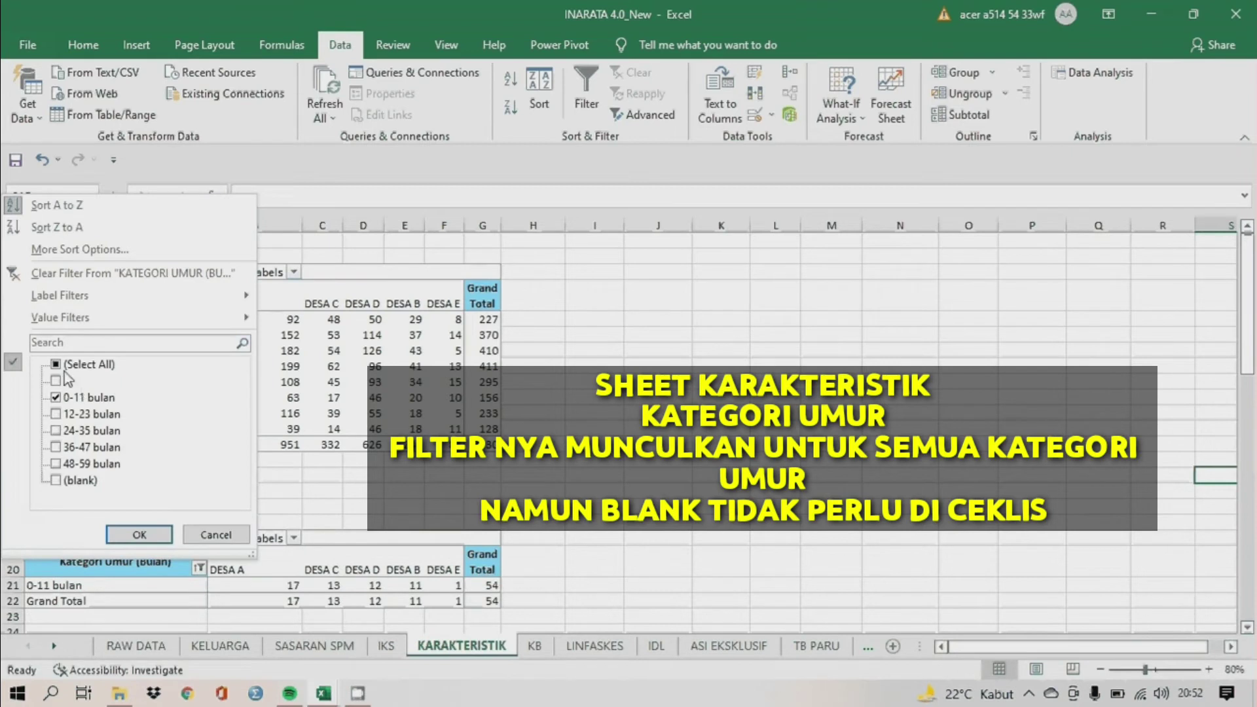
pyautogui.click(56, 414)
pyautogui.click(55, 430)
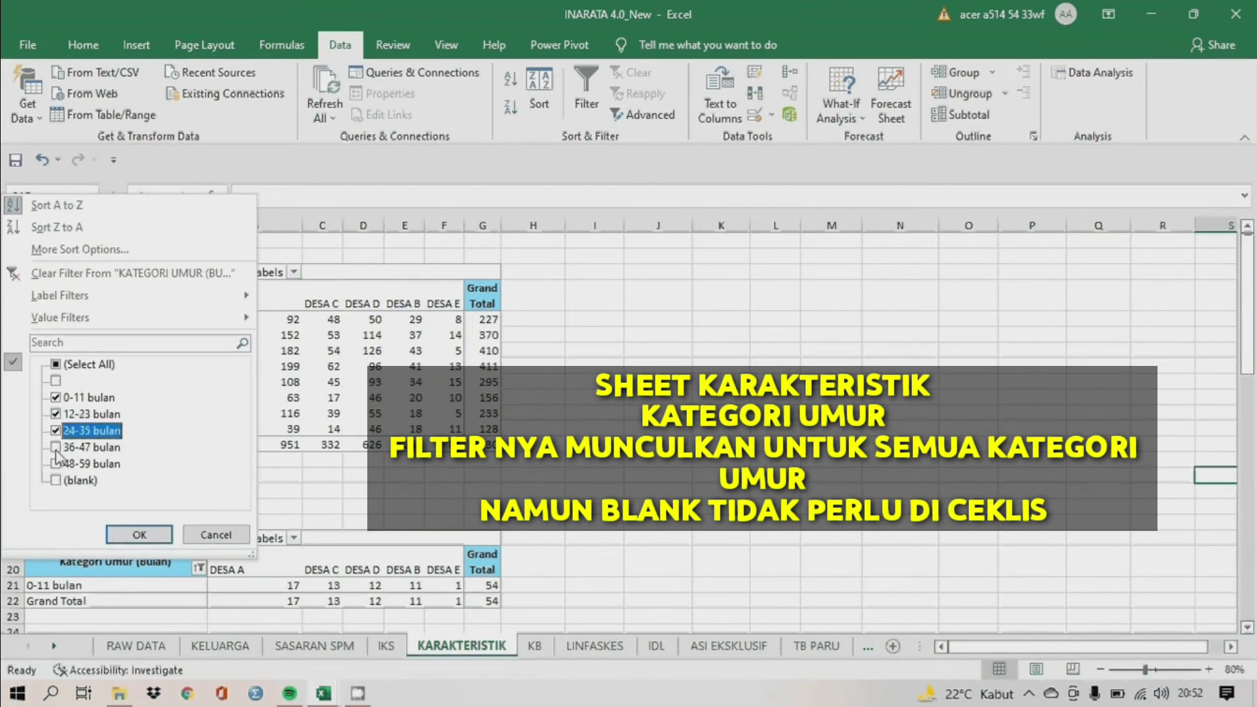
pyautogui.click(55, 446)
pyautogui.click(56, 463)
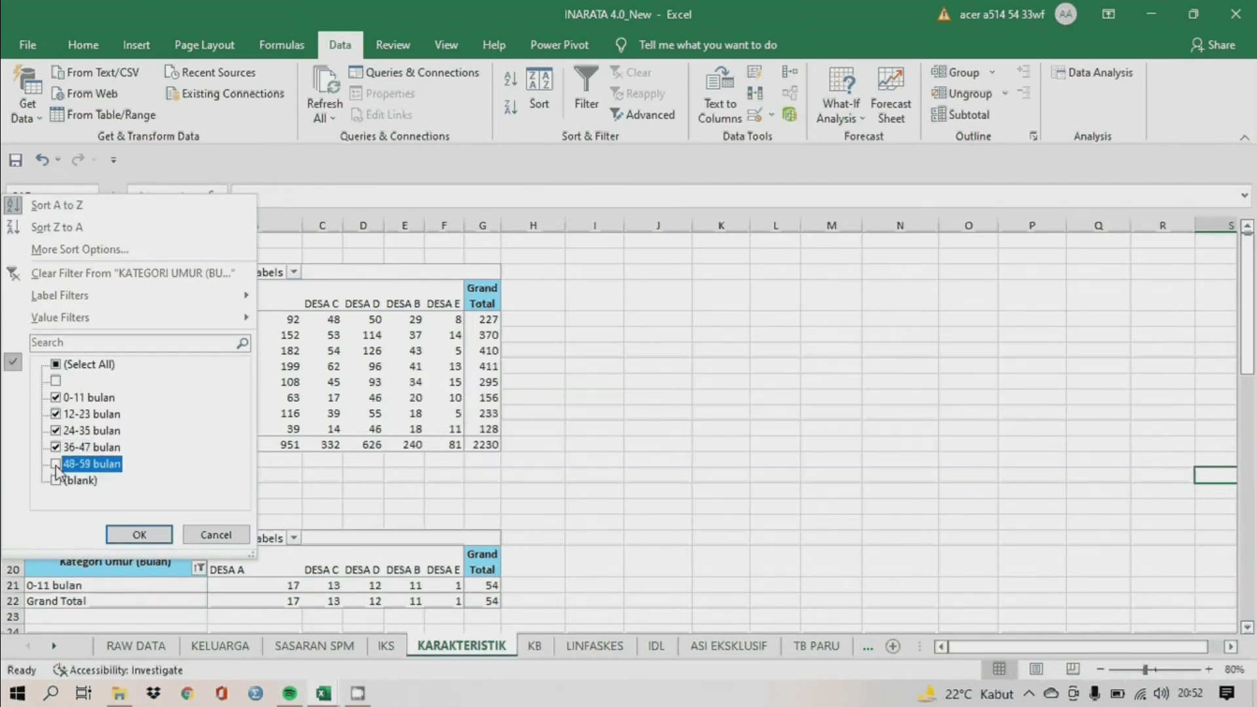
pyautogui.click(134, 534)
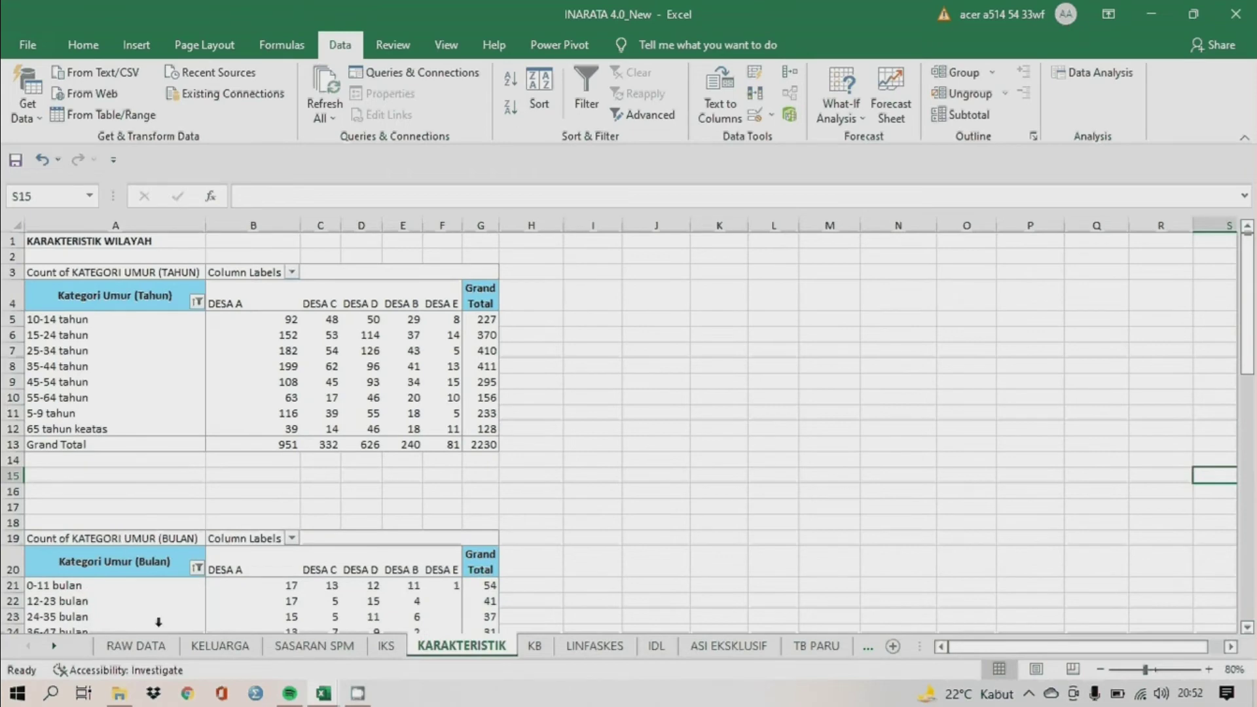
# On the SASARAN SPM sheet, exclude (blank) from the KELURAHAN/DESA filter of the main PivotTable starting in column A.
pyautogui.click(287, 647)
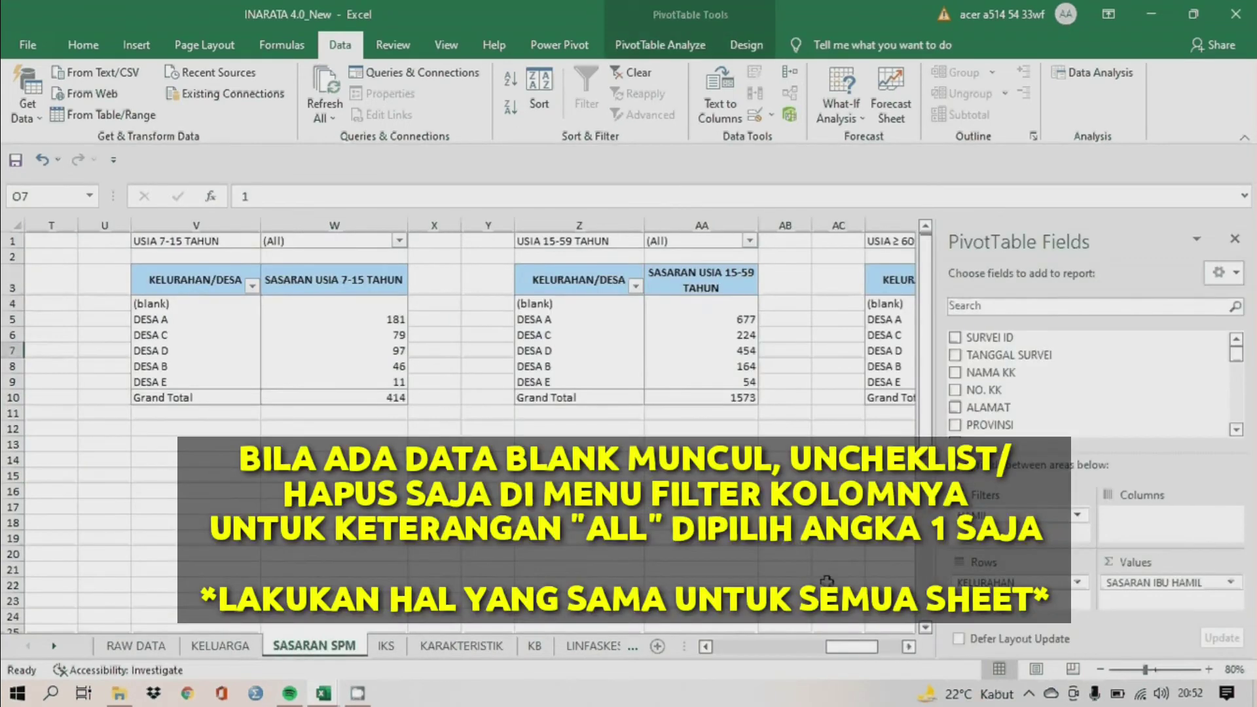
pyautogui.moveTo(851, 647); pyautogui.dragTo(739, 646)
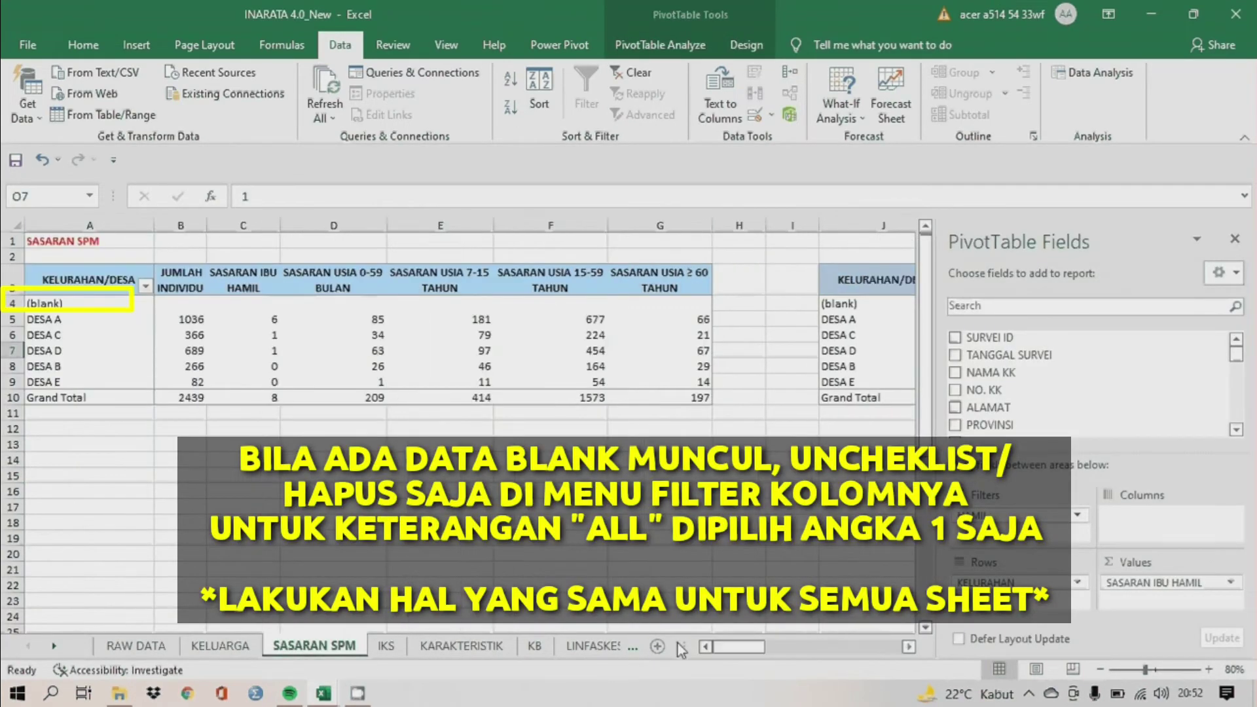
pyautogui.click(145, 287)
pyautogui.click(56, 481)
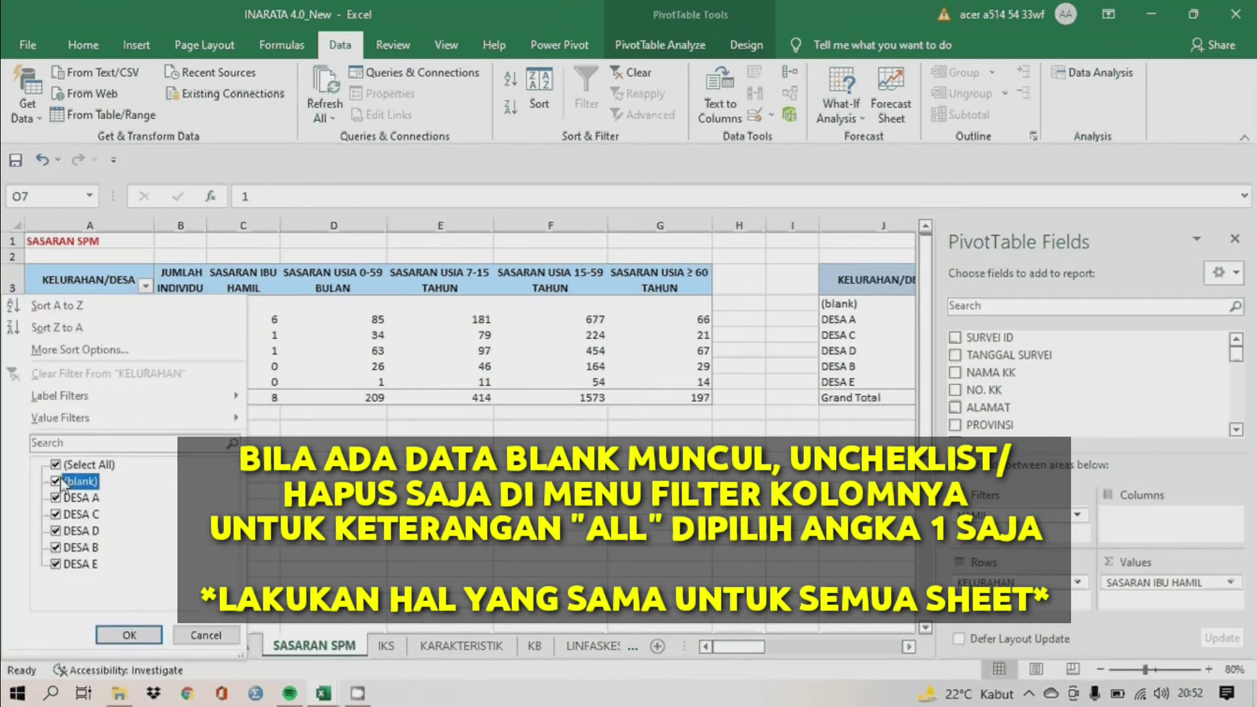
pyautogui.click(116, 636)
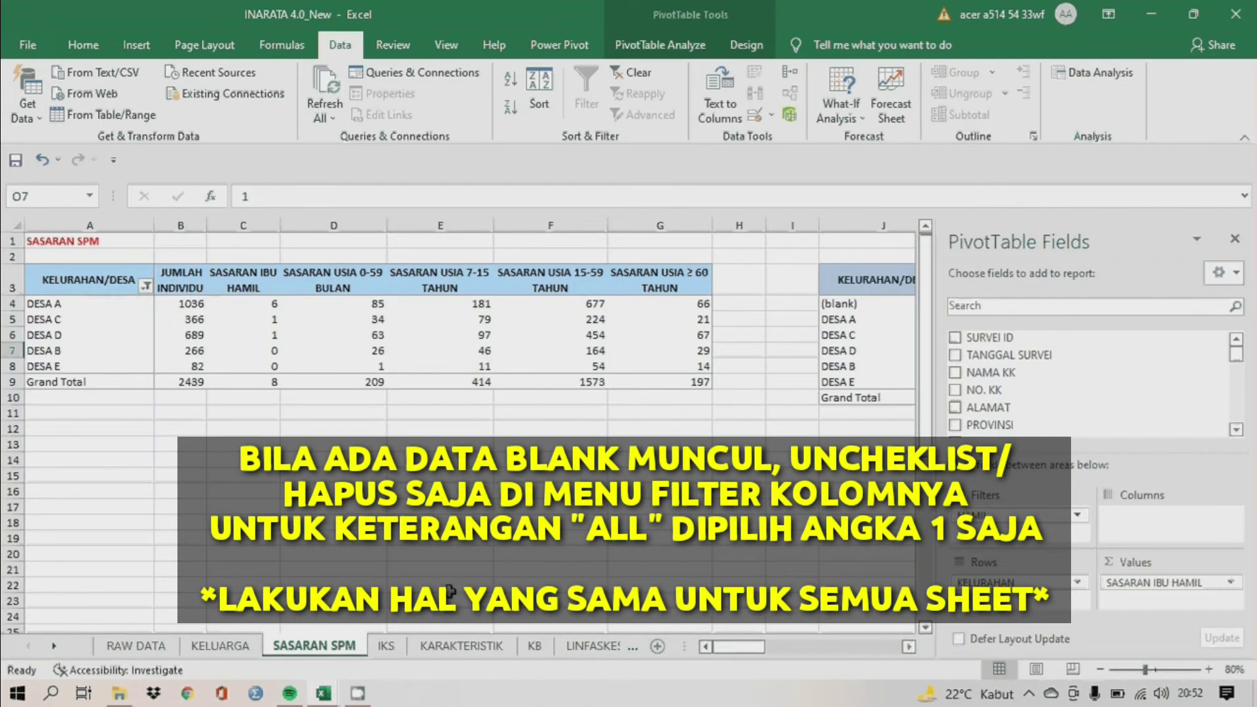
# Exclude (blank) from the KELURAHAN/DESA filter of the JUMLAH KELUARGA PivotTable.
pyautogui.moveTo(732, 647); pyautogui.dragTo(755, 655)
pyautogui.click(578, 286)
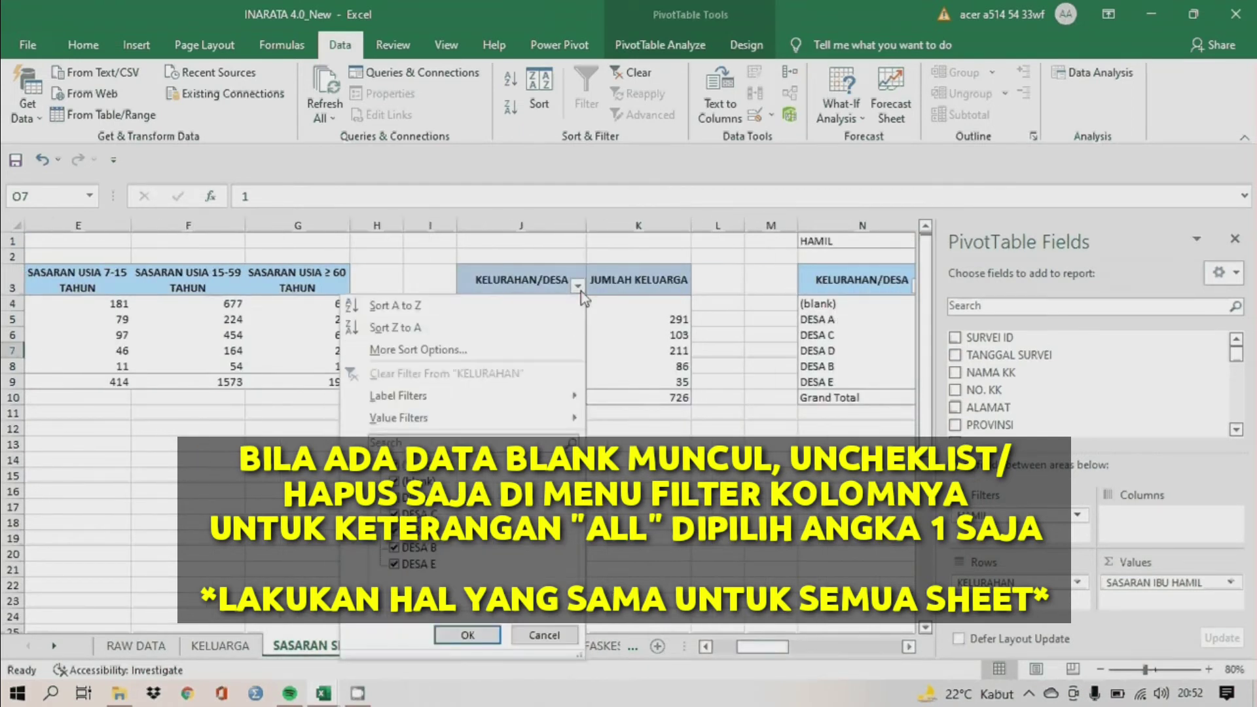
pyautogui.click(395, 480)
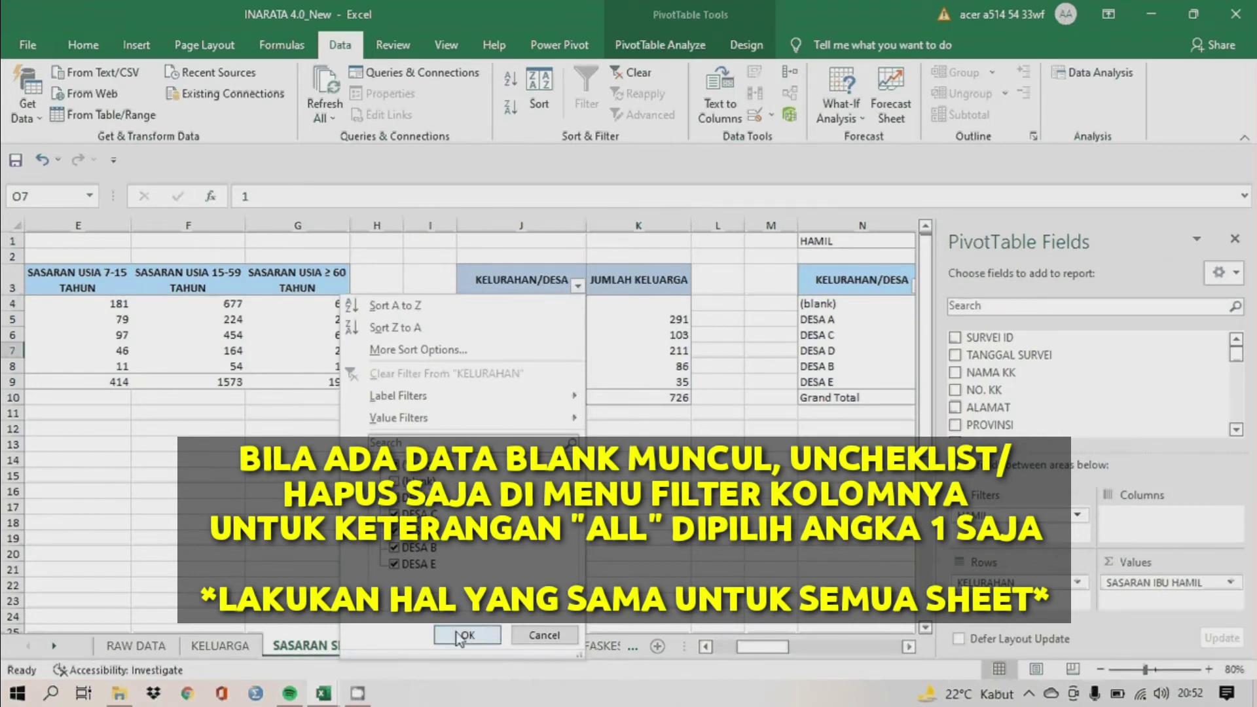
pyautogui.click(465, 635)
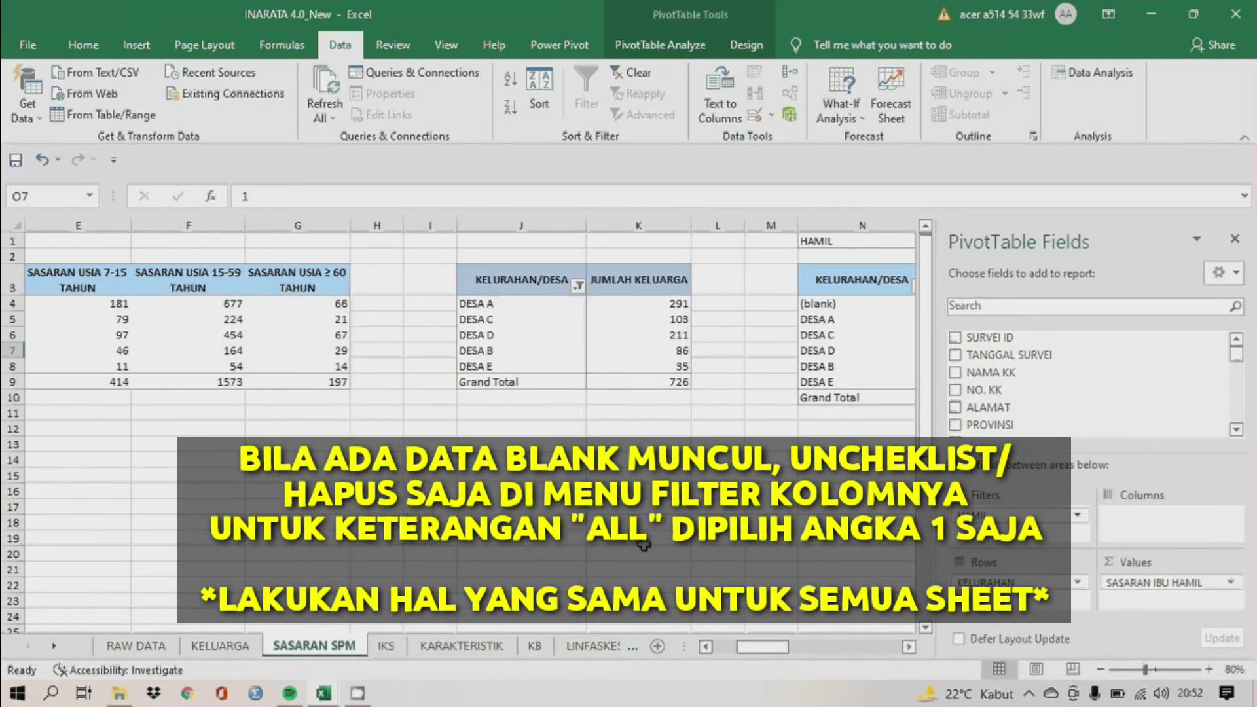
# Set the HAMIL and USIA 7-15 TAHUN report filters of their PivotTables to 1.
pyautogui.hscroll(3, 644, 545)
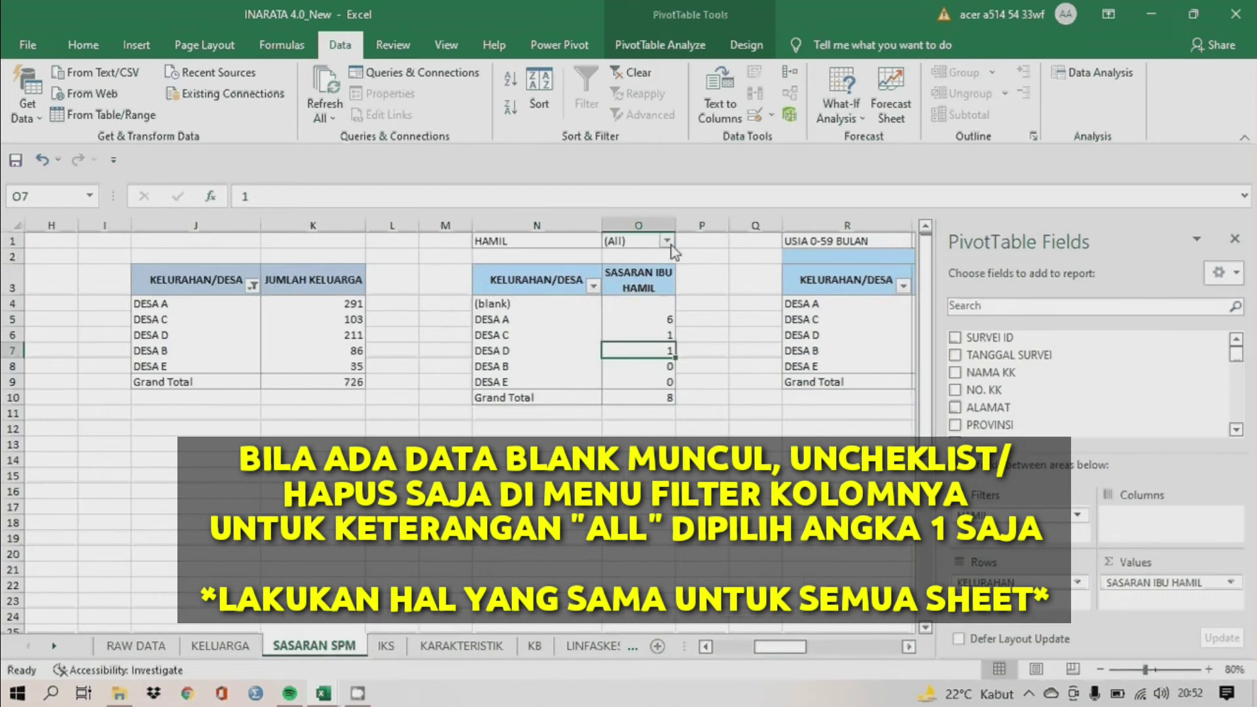
pyautogui.click(667, 241)
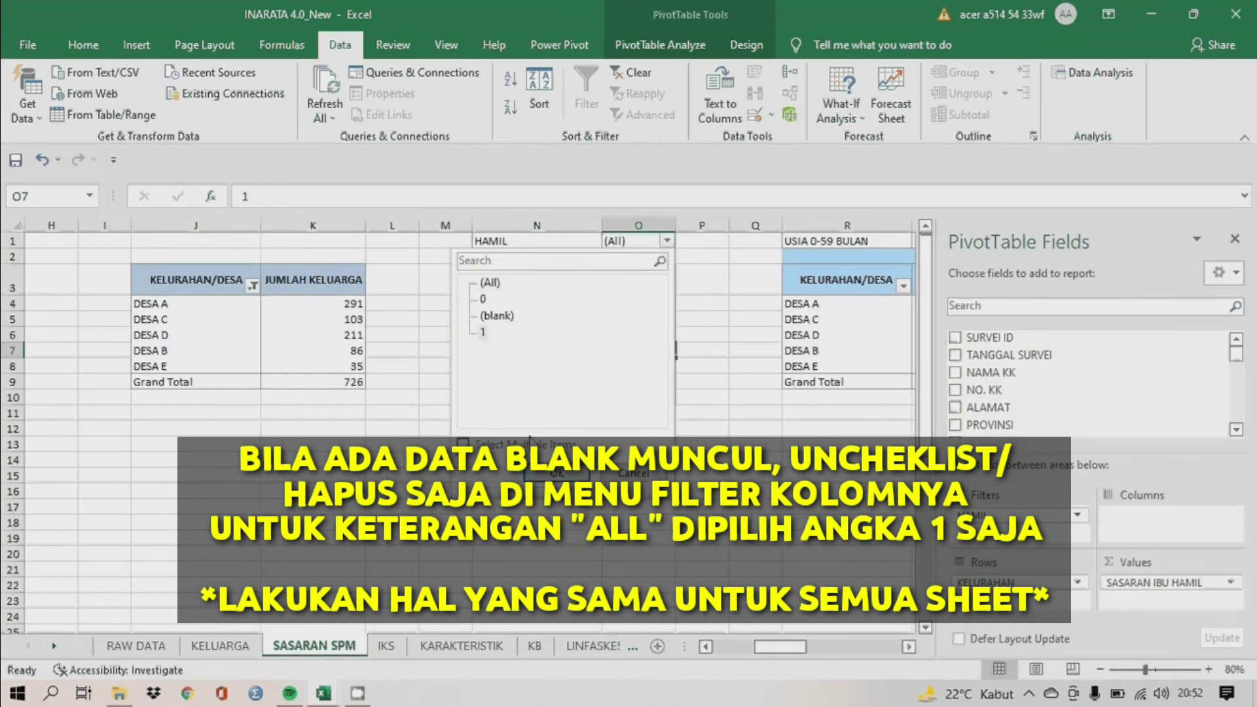
pyautogui.click(555, 472)
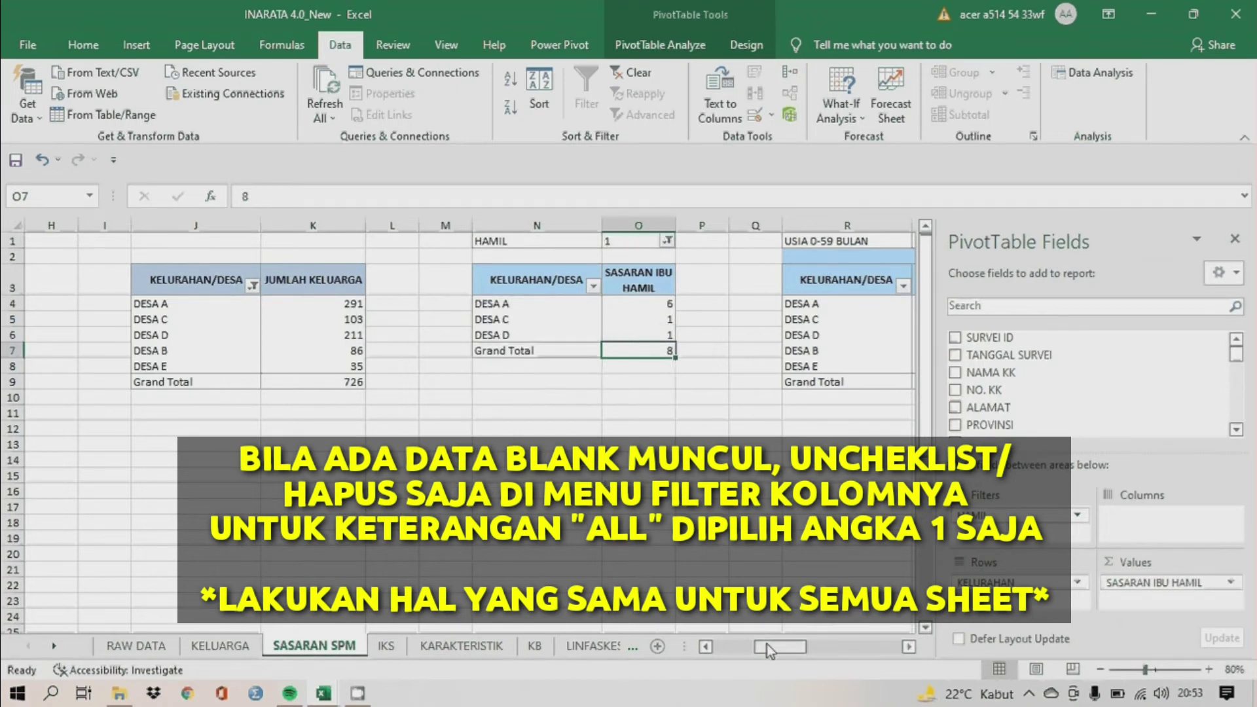
pyautogui.moveTo(768, 644); pyautogui.dragTo(828, 645)
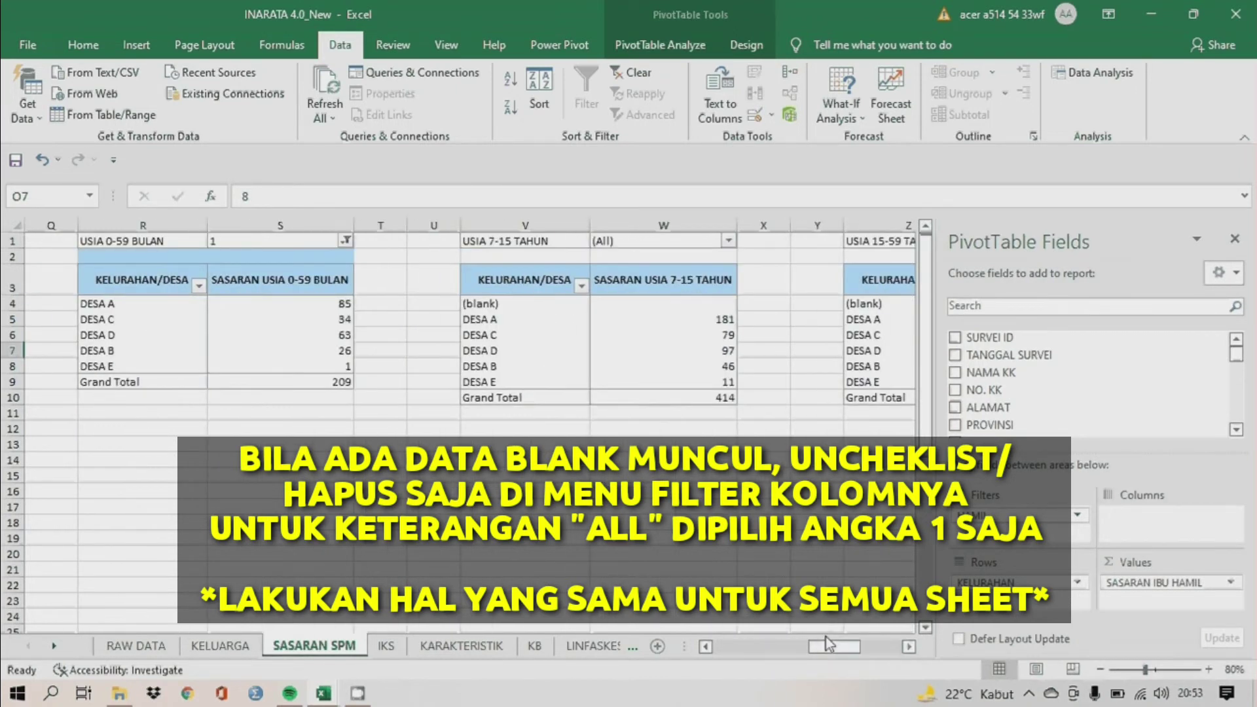
pyautogui.click(728, 241)
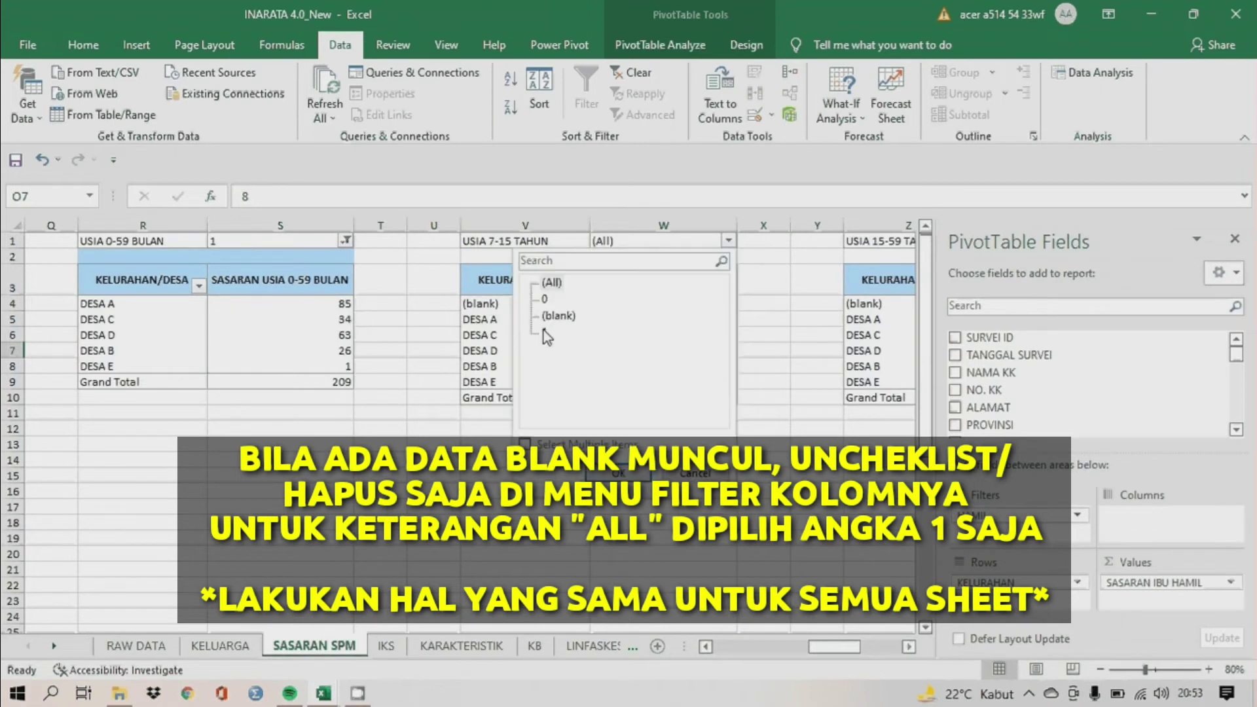
pyautogui.click(605, 474)
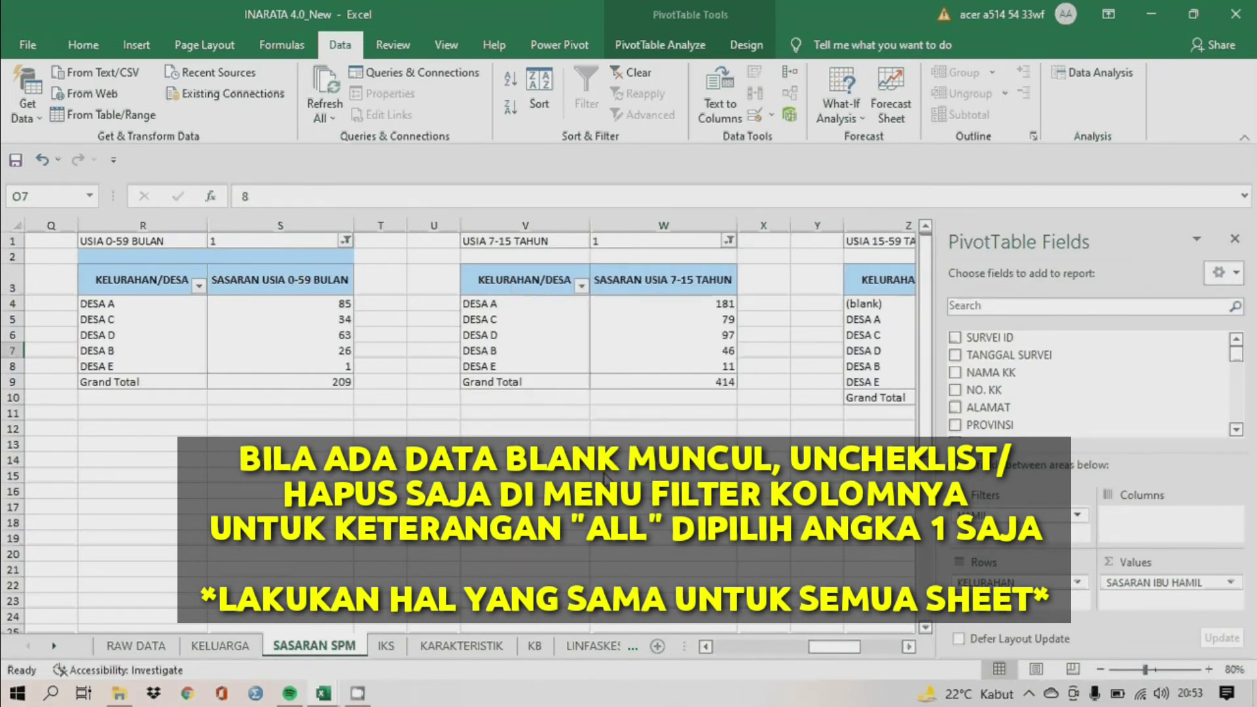
# Set the USIA 15-59 TAHUN and USIA ≥ 60 TAHUN report filters of their PivotTables to 1.
pyautogui.moveTo(802, 648); pyautogui.dragTo(833, 648)
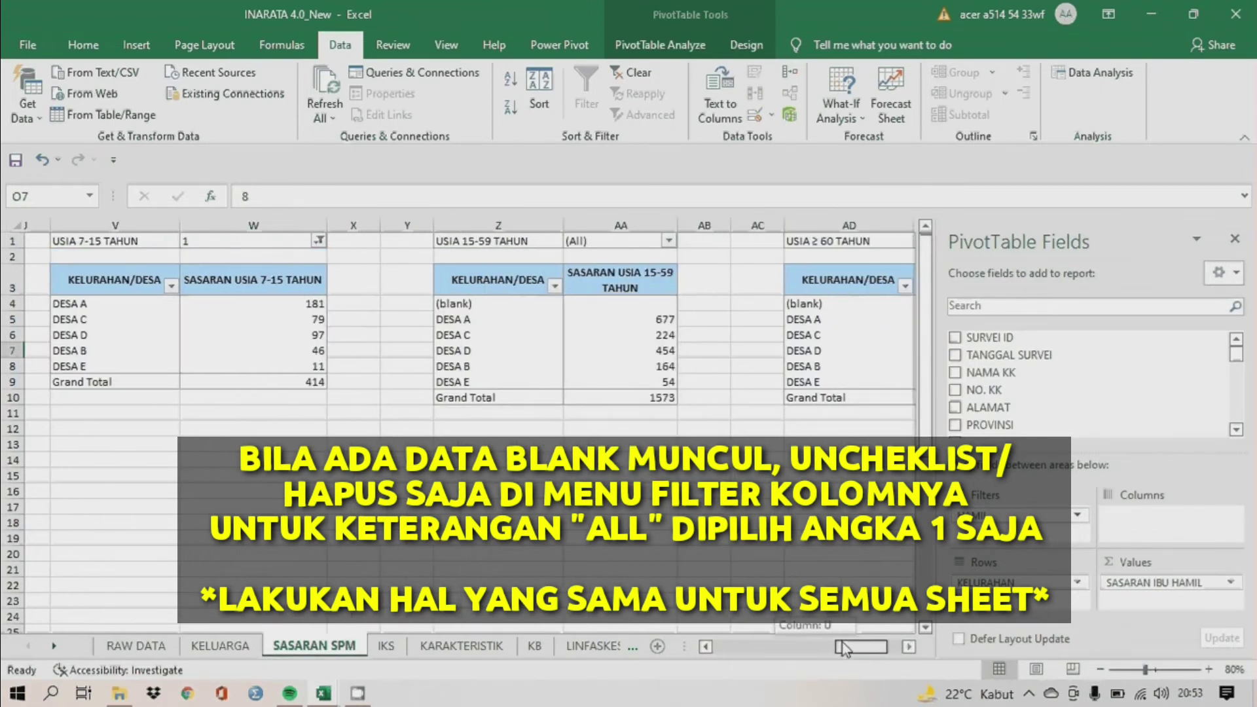
pyautogui.click(643, 241)
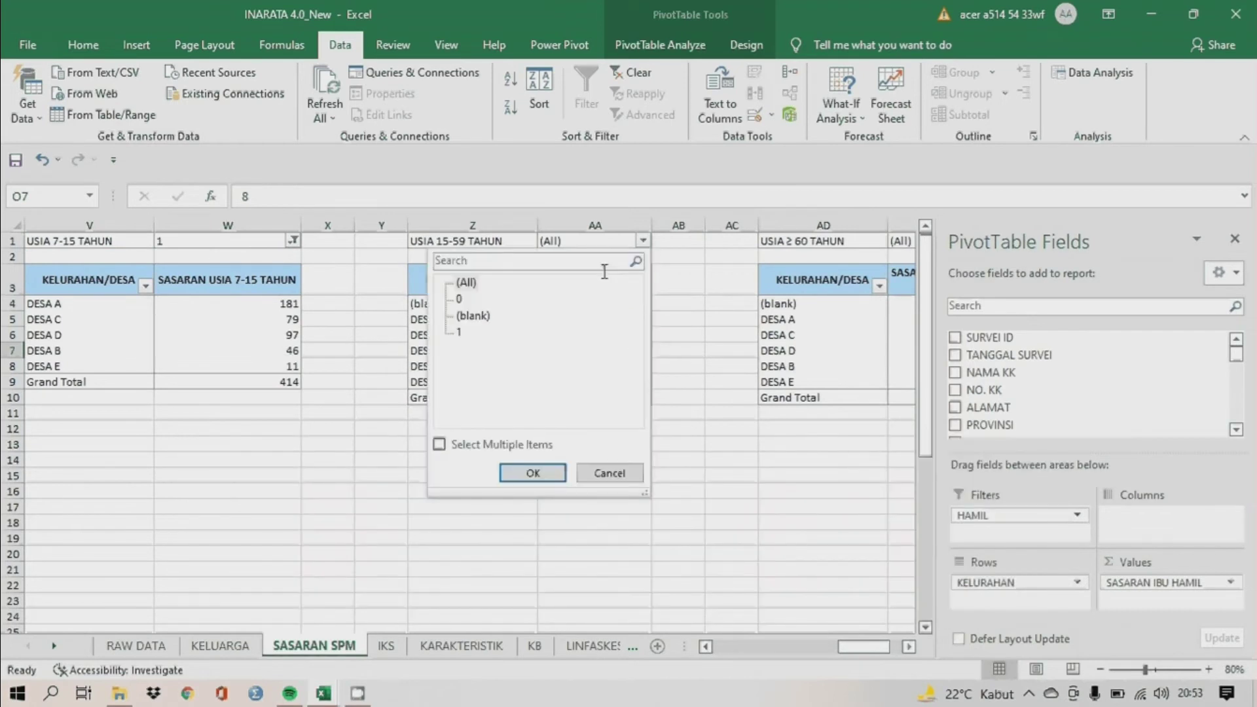
pyautogui.click(459, 332)
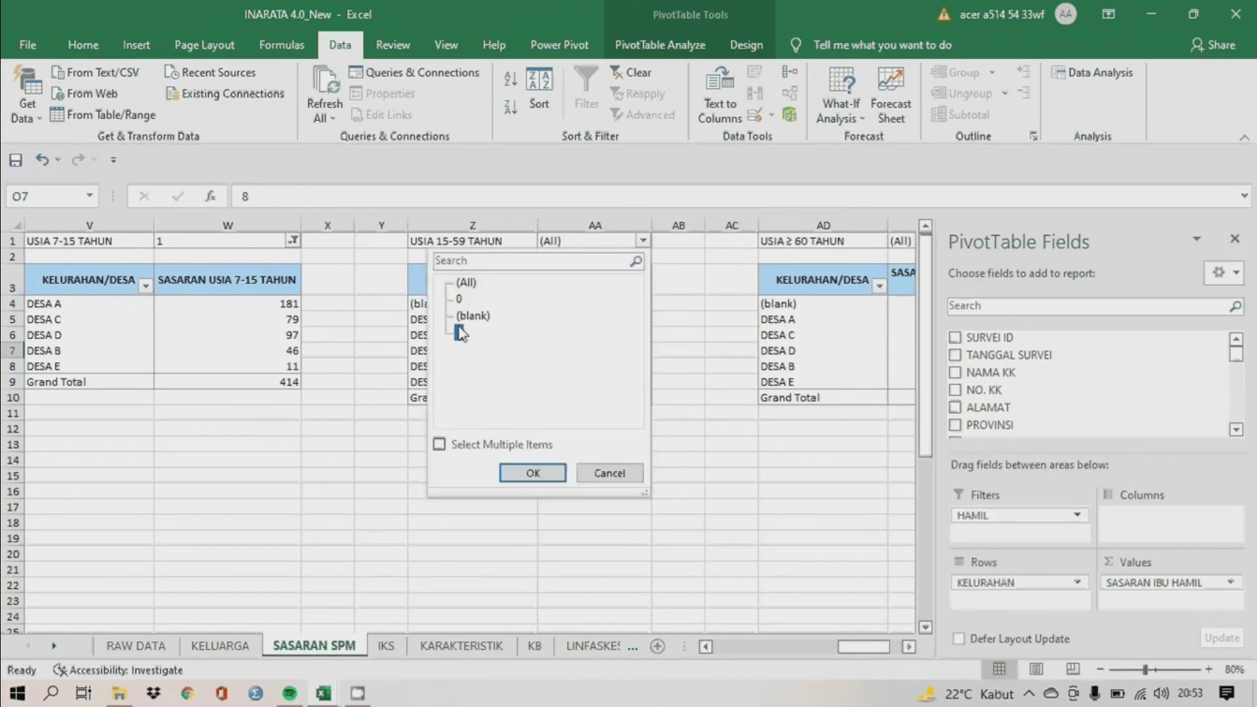
pyautogui.click(532, 472)
pyautogui.moveTo(853, 648); pyautogui.dragTo(859, 648)
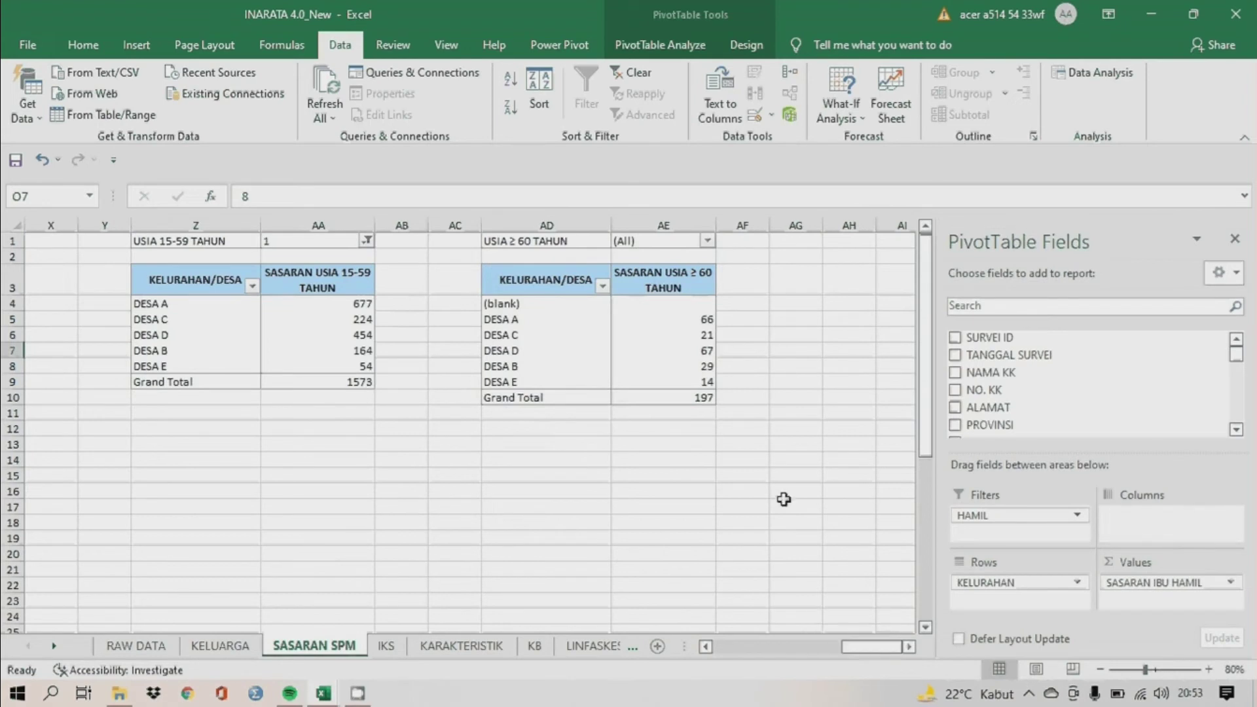
pyautogui.click(708, 243)
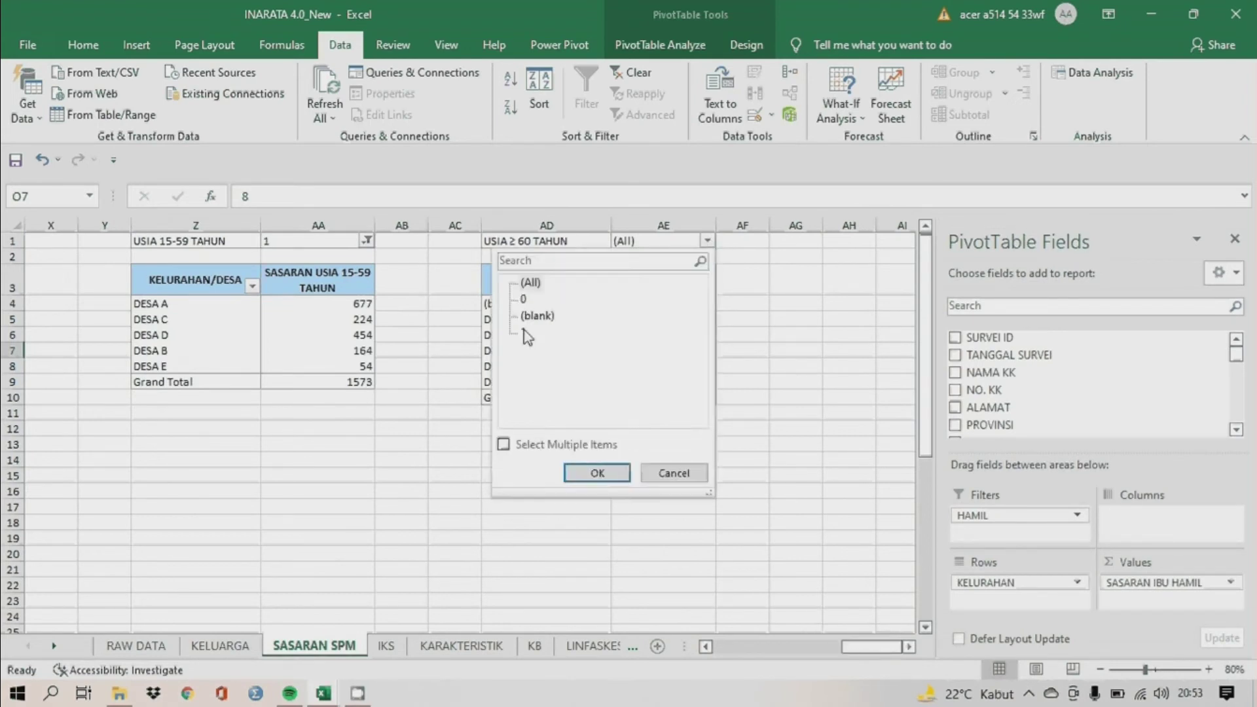
pyautogui.click(524, 333)
pyautogui.click(591, 475)
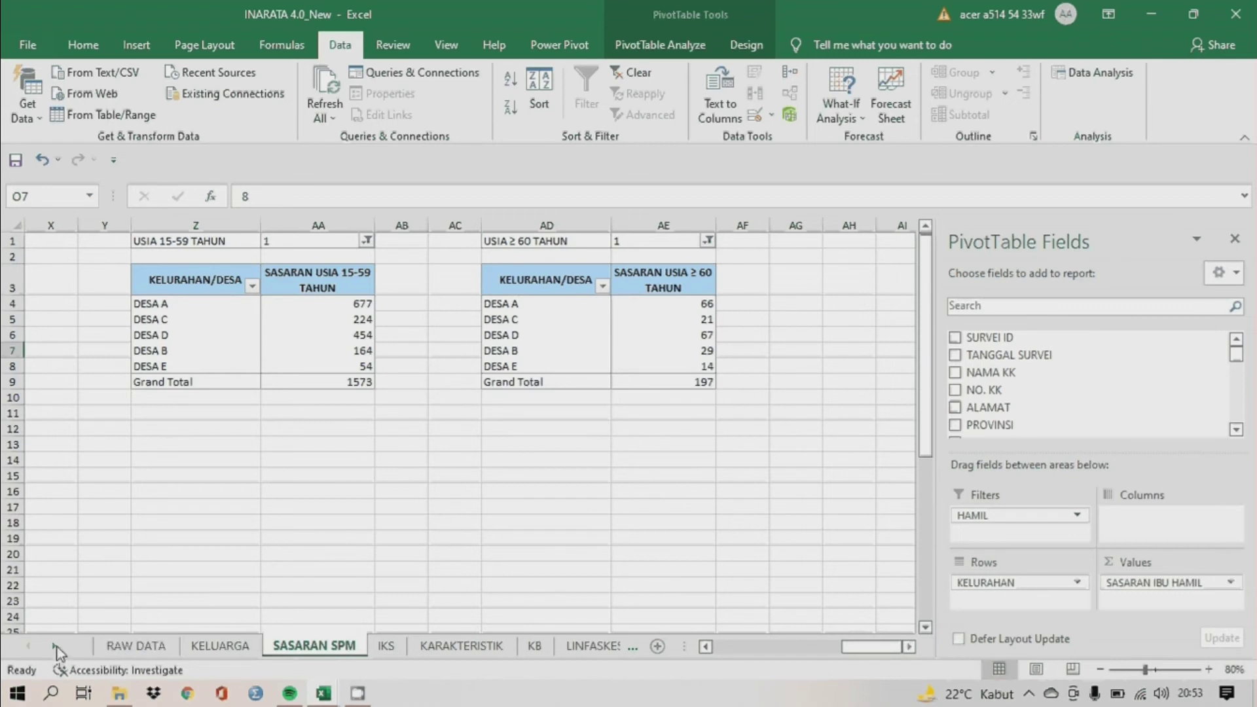
# Open the KB sheet and view its PivotTables back to column A.
pyautogui.click(58, 648)
pyautogui.click(57, 647)
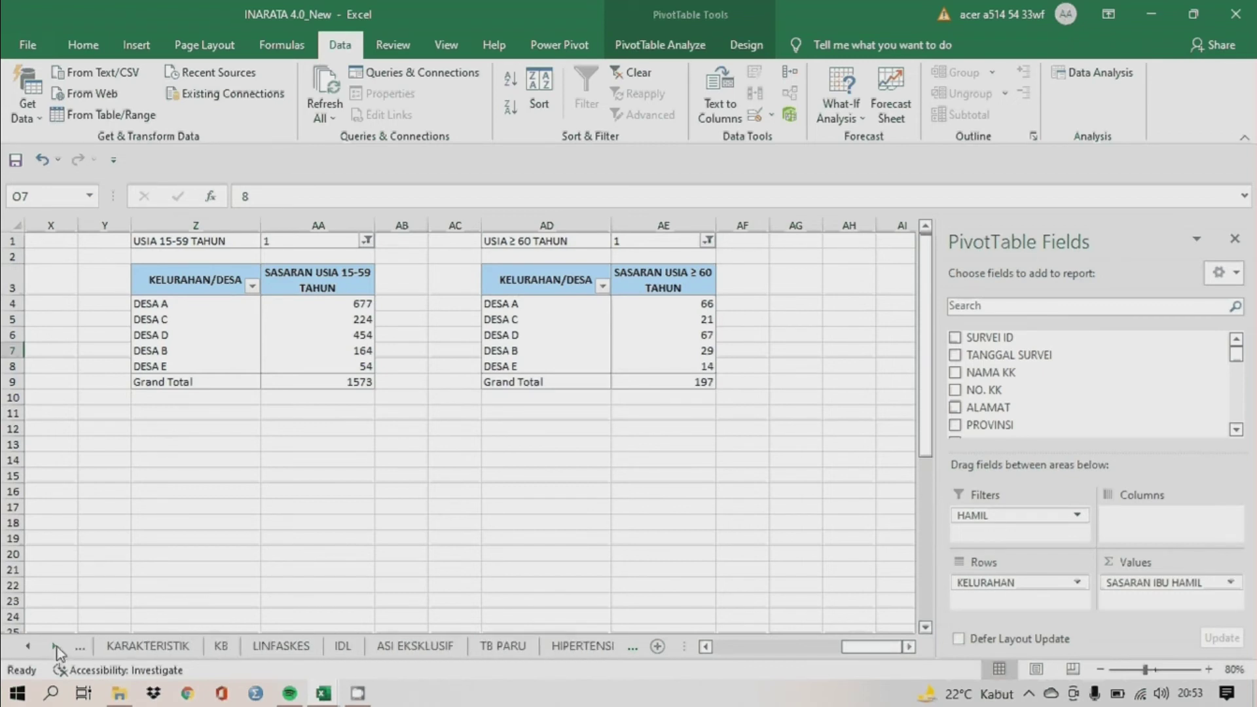
pyautogui.click(214, 650)
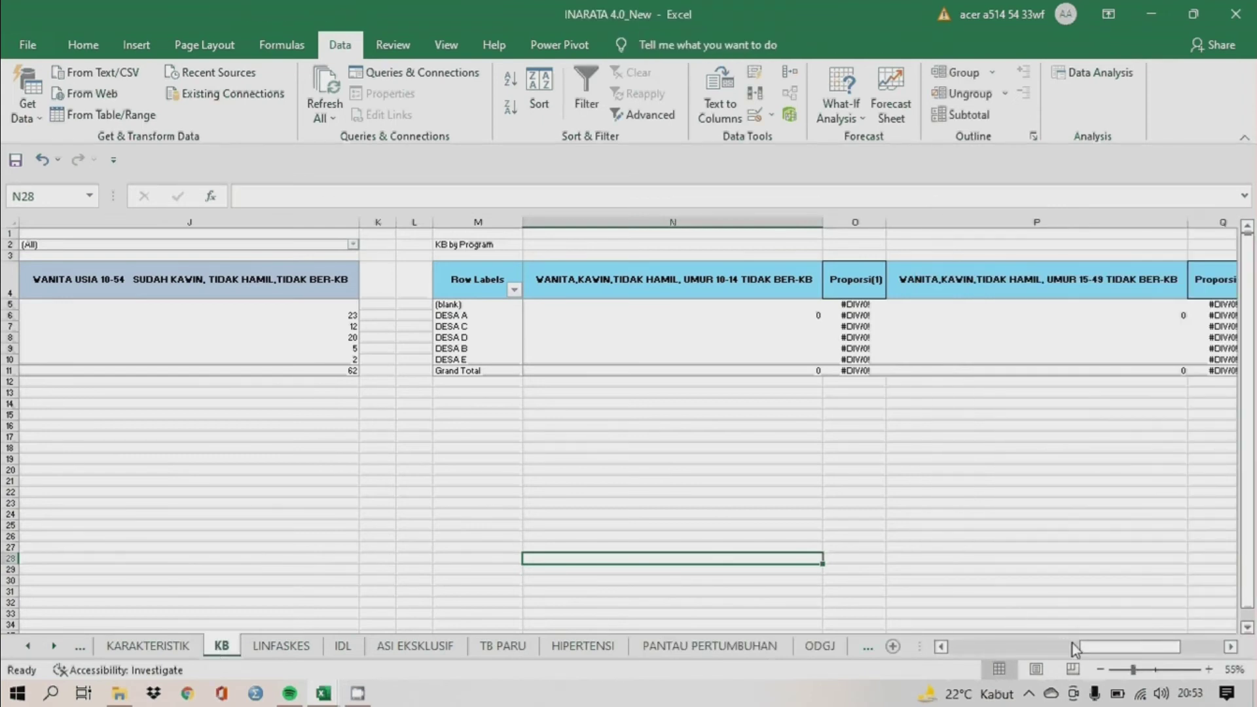
pyautogui.moveTo(1093, 648); pyautogui.dragTo(929, 648)
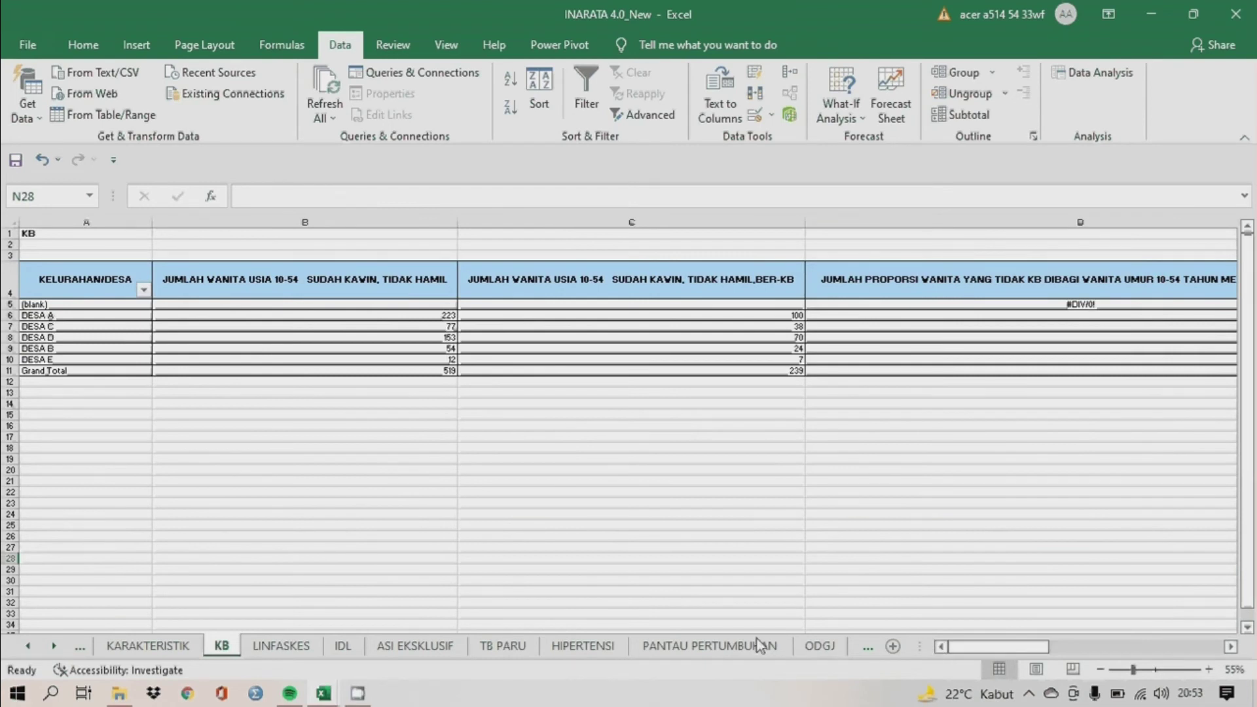
# On the TB PARU sheet, exclude (blank) from the KELURAHAN/DESA filter of the main PivotTable starting in column A.
pyautogui.click(512, 648)
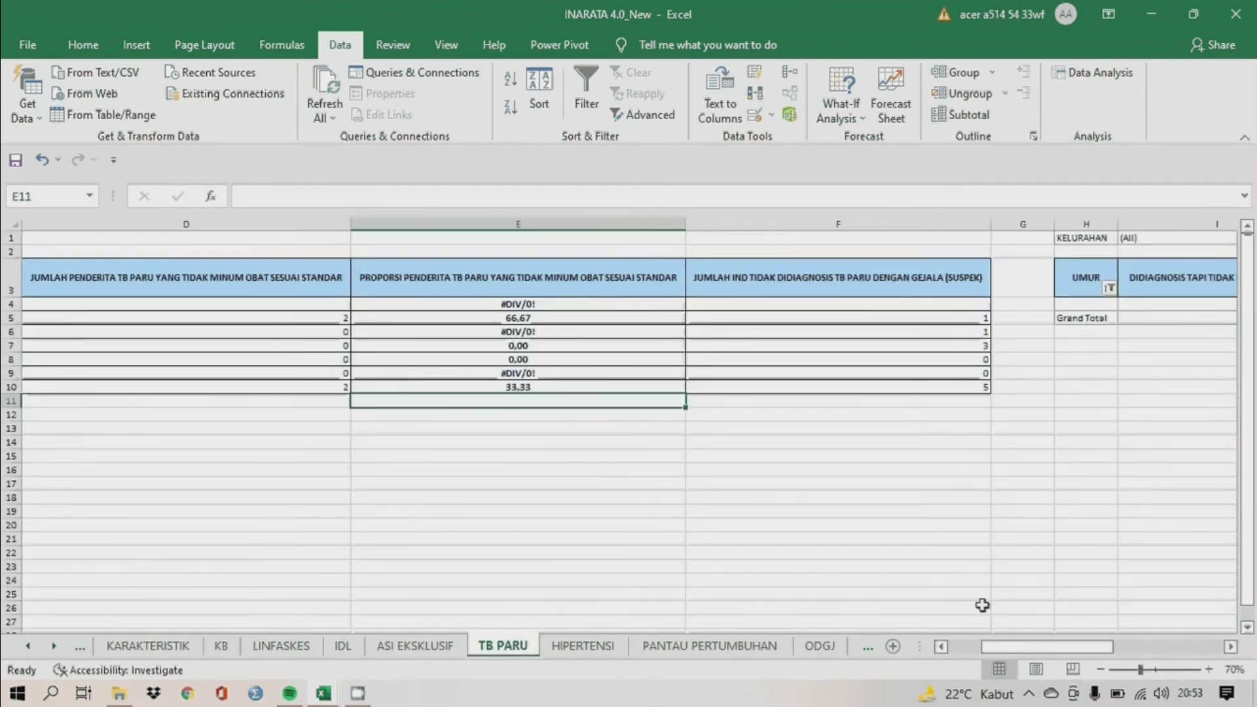
pyautogui.moveTo(995, 646); pyautogui.dragTo(960, 646)
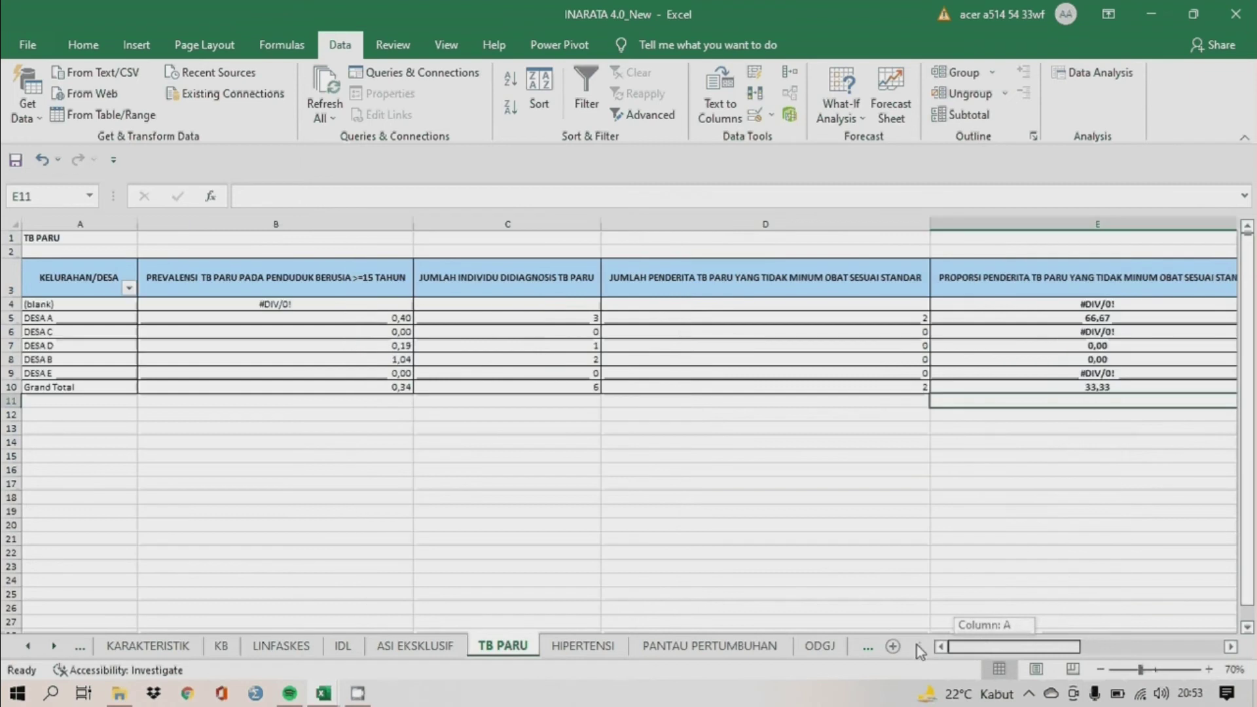
pyautogui.click(129, 289)
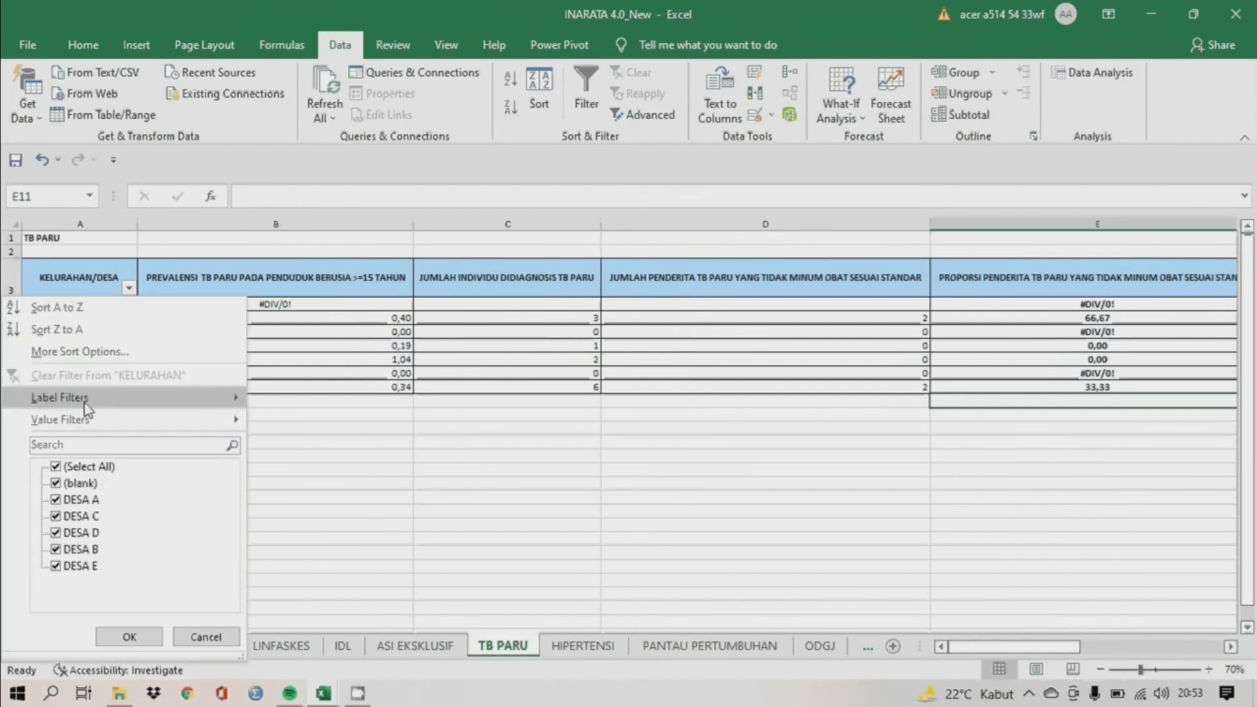
pyautogui.click(63, 485)
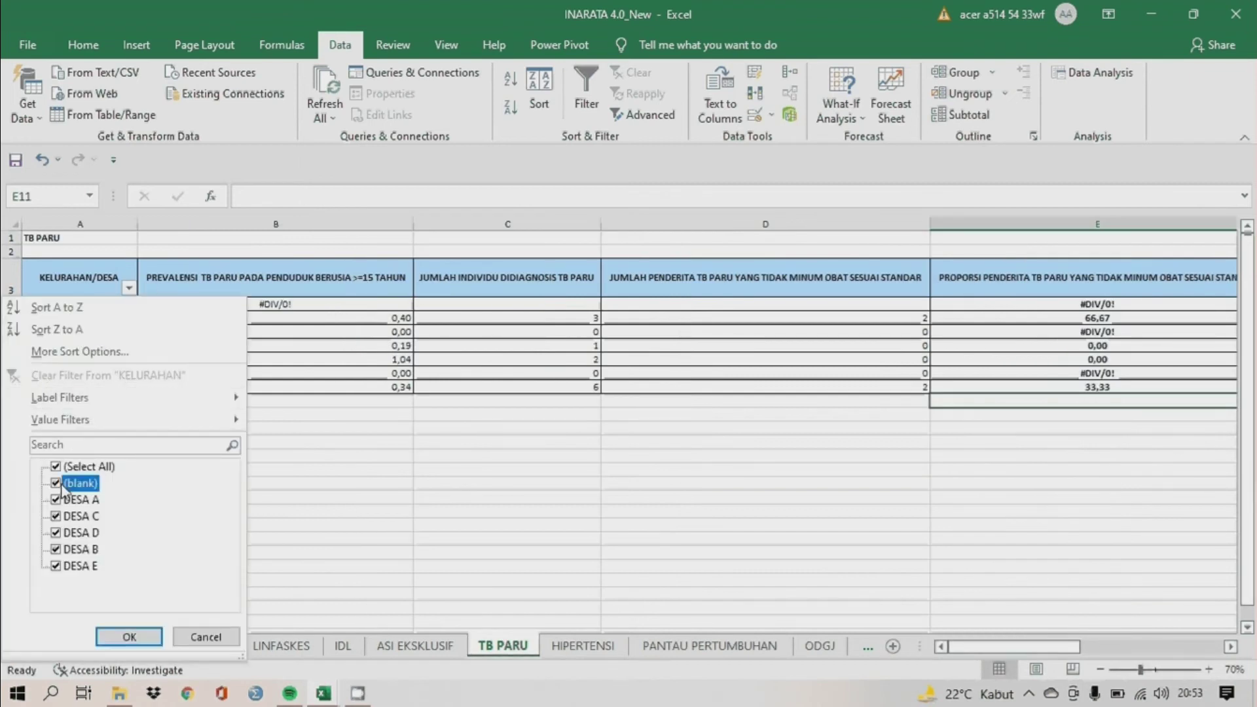
pyautogui.click(111, 637)
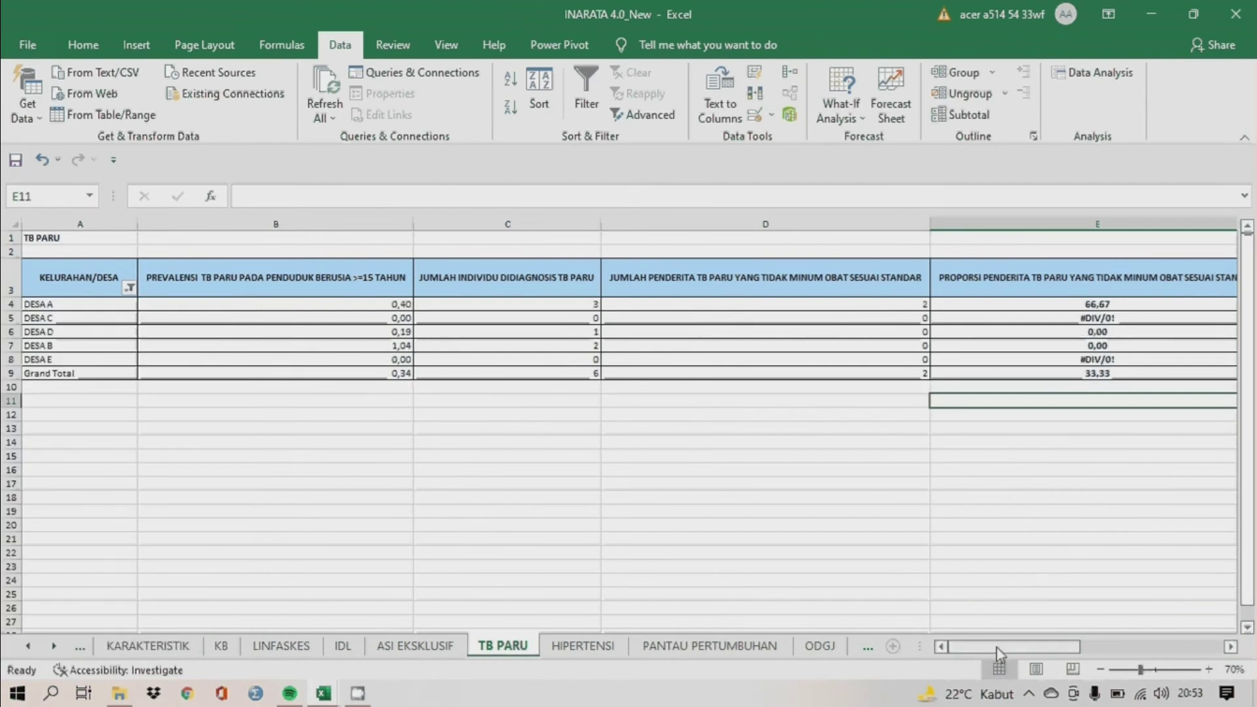
# Include all age categories in the UMUR filter of the TB PARU age PivotTable, excluding the empty item and (blank).
pyautogui.moveTo(996, 647); pyautogui.dragTo(1052, 647)
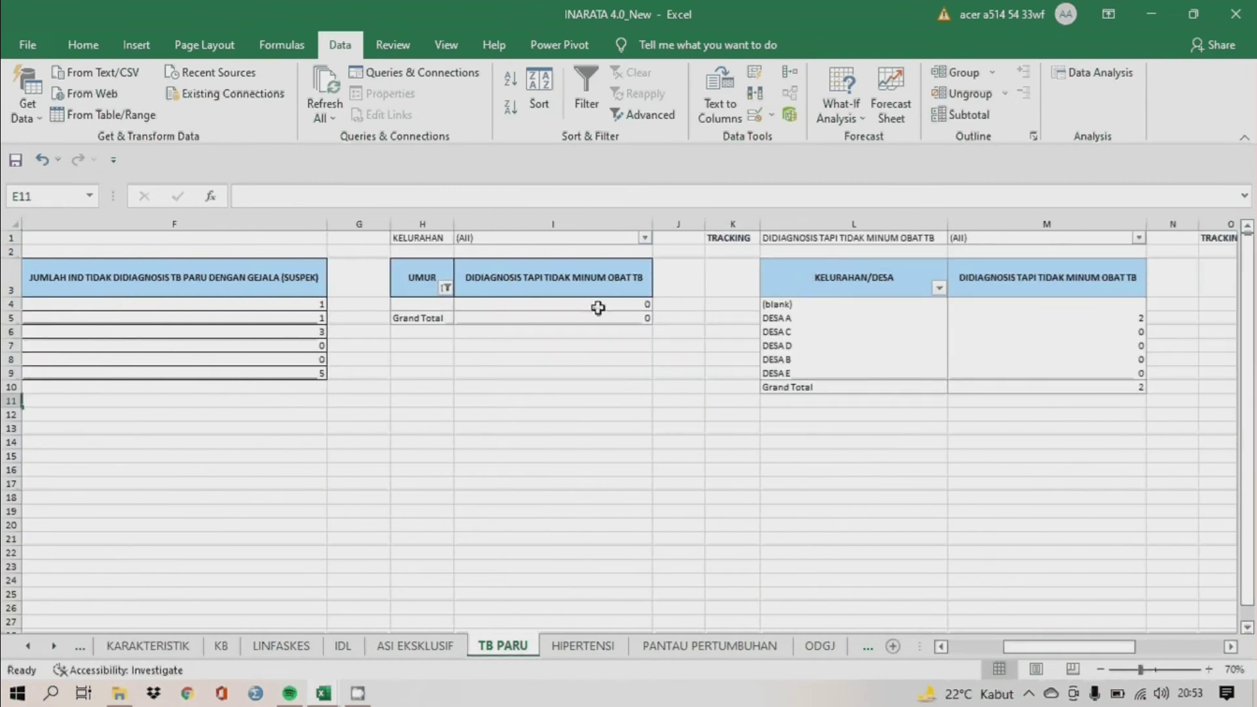
pyautogui.click(645, 237)
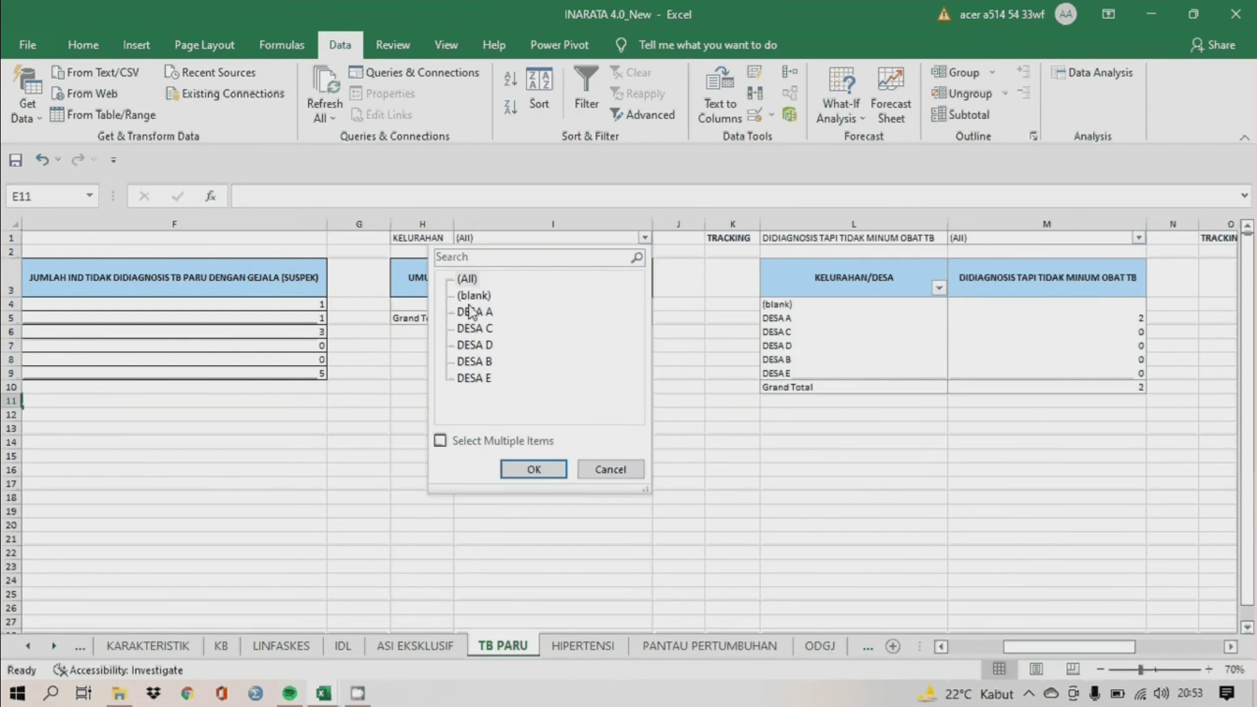
pyautogui.click(612, 469)
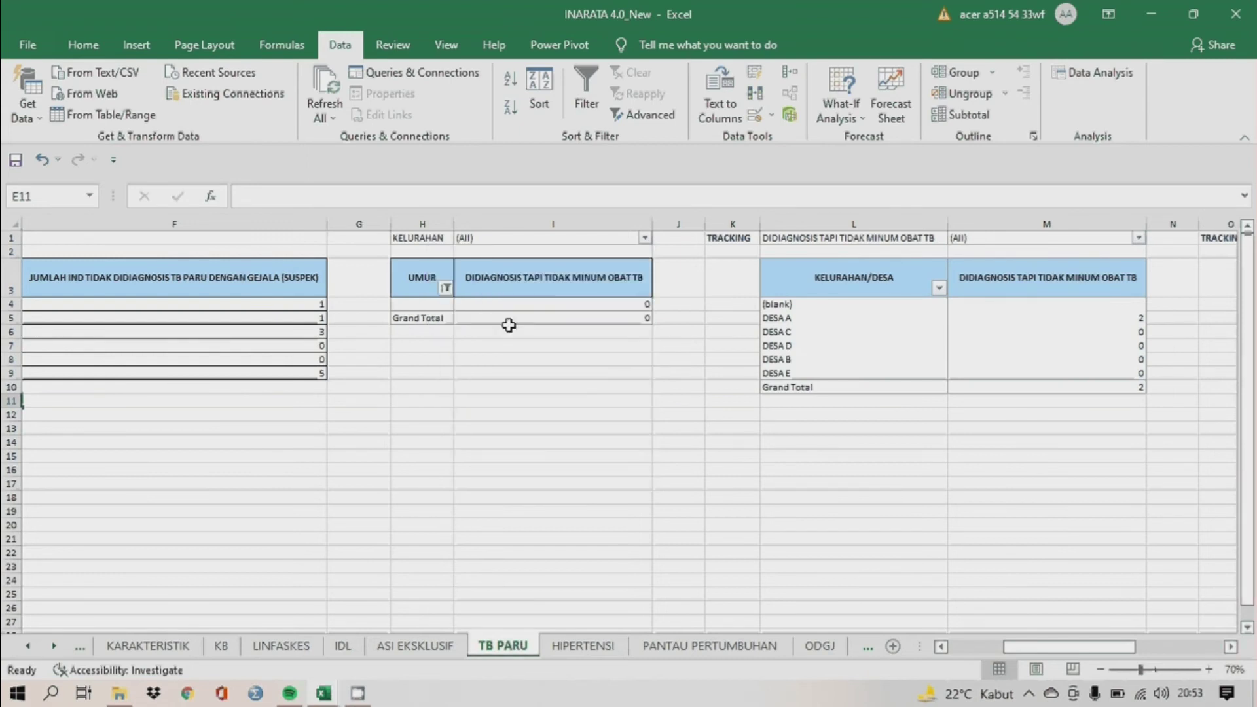
pyautogui.click(445, 288)
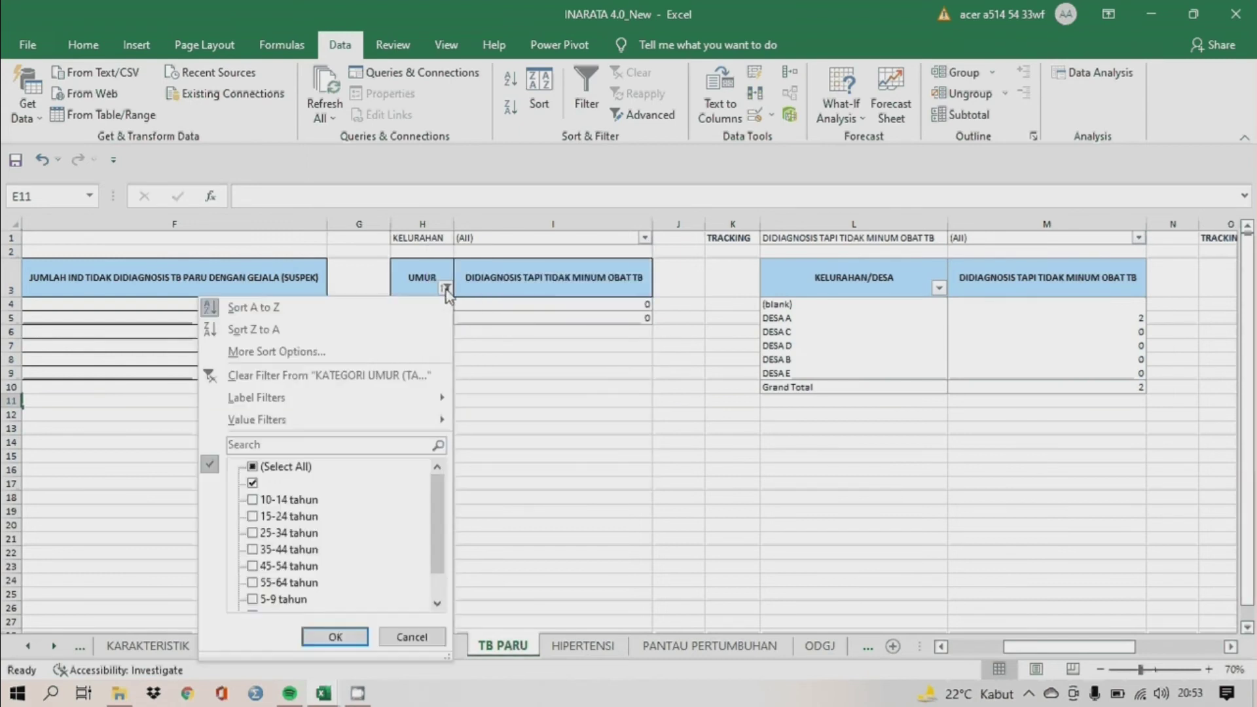
pyautogui.click(253, 484)
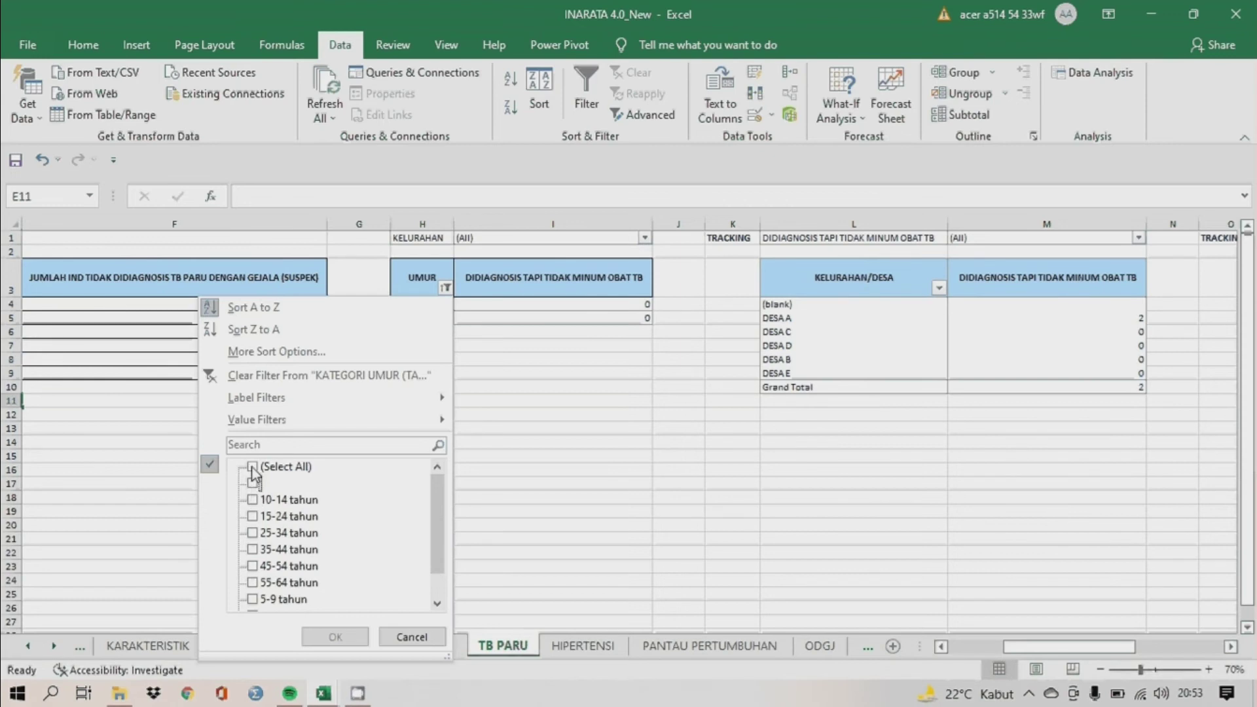
pyautogui.click(253, 467)
pyautogui.click(252, 483)
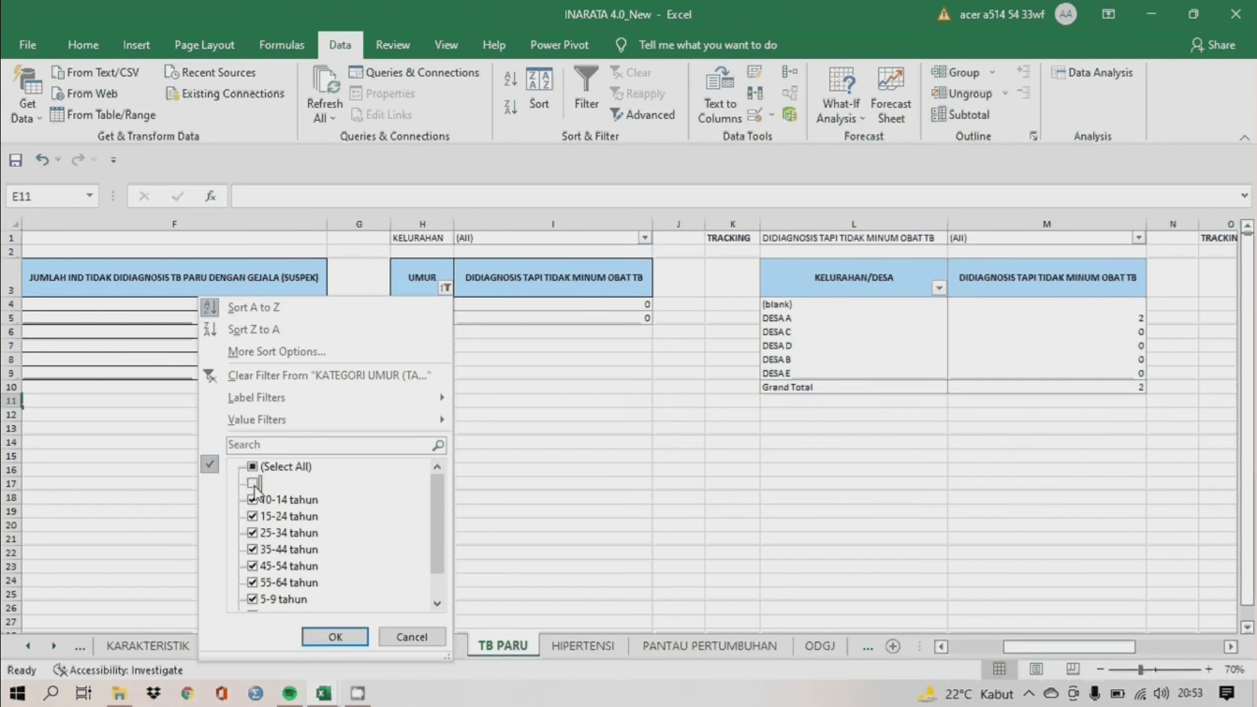
pyautogui.scroll(-2, 435, 589)
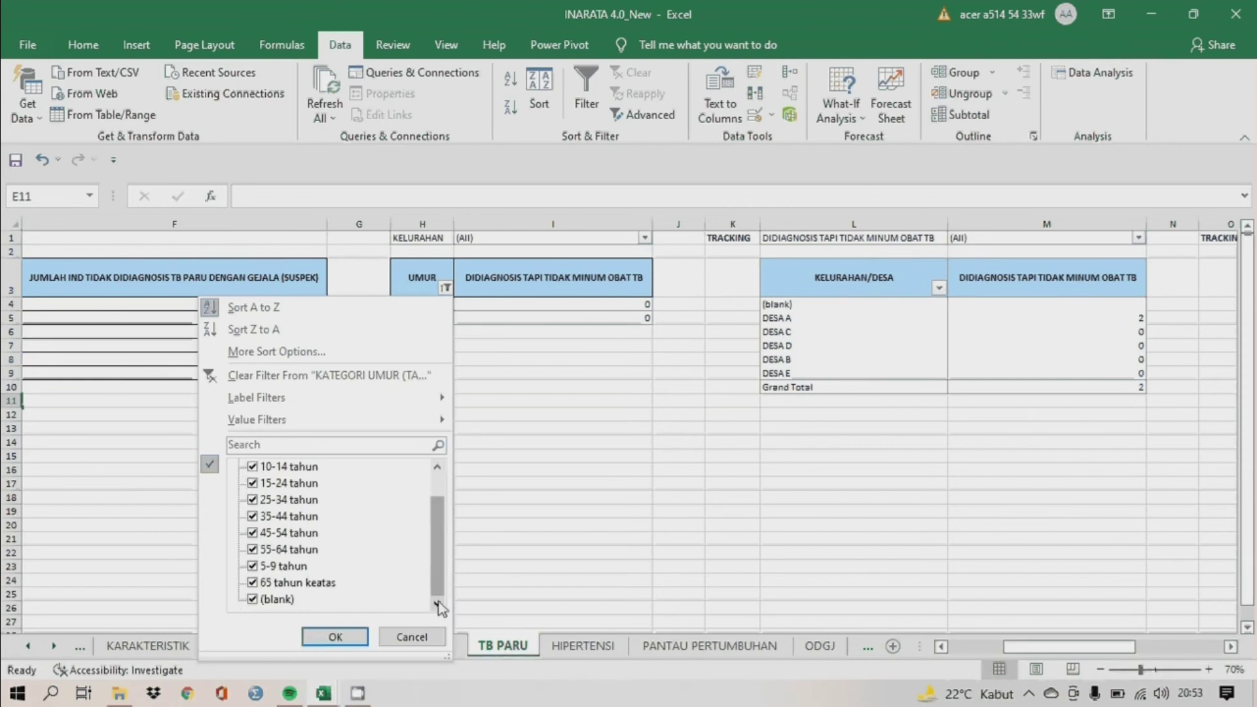
pyautogui.click(253, 600)
pyautogui.click(252, 599)
pyautogui.click(335, 636)
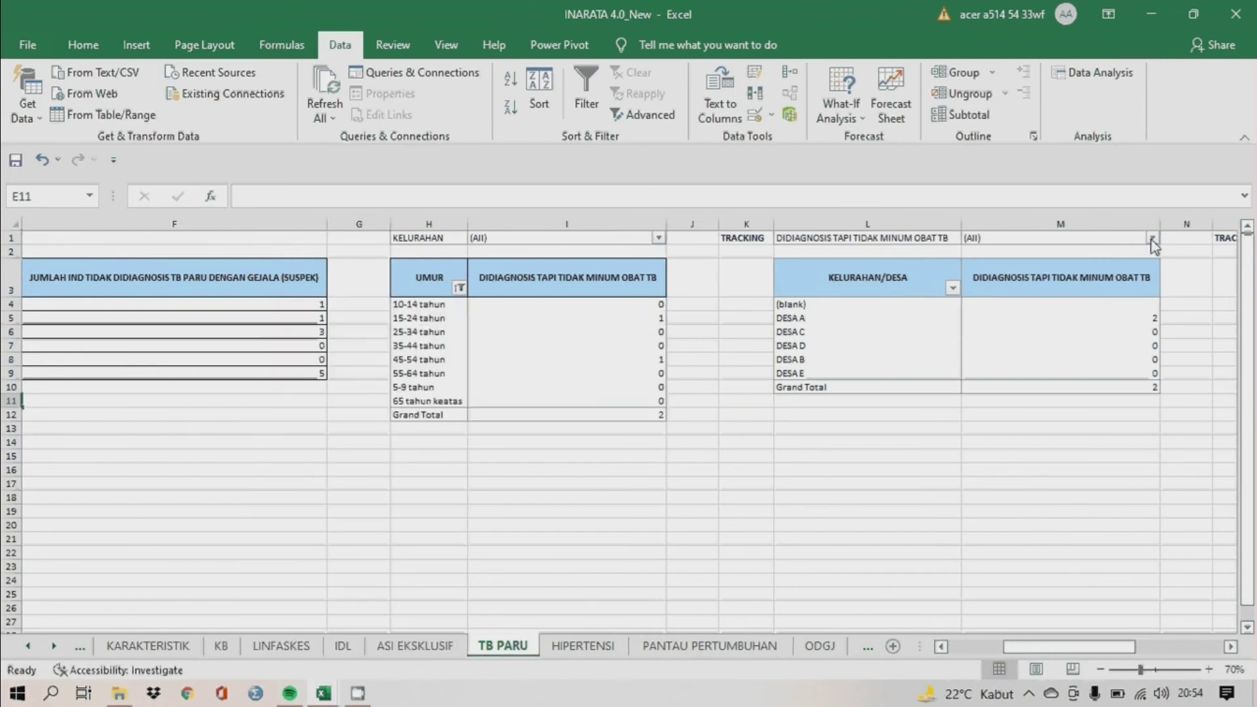
# Set the DIDIAGNOSIS TAPI TIDAK MINUM OBAT TB report filter of the KELURAHAN/DESA tracking PivotTable to 1.
pyautogui.click(1152, 238)
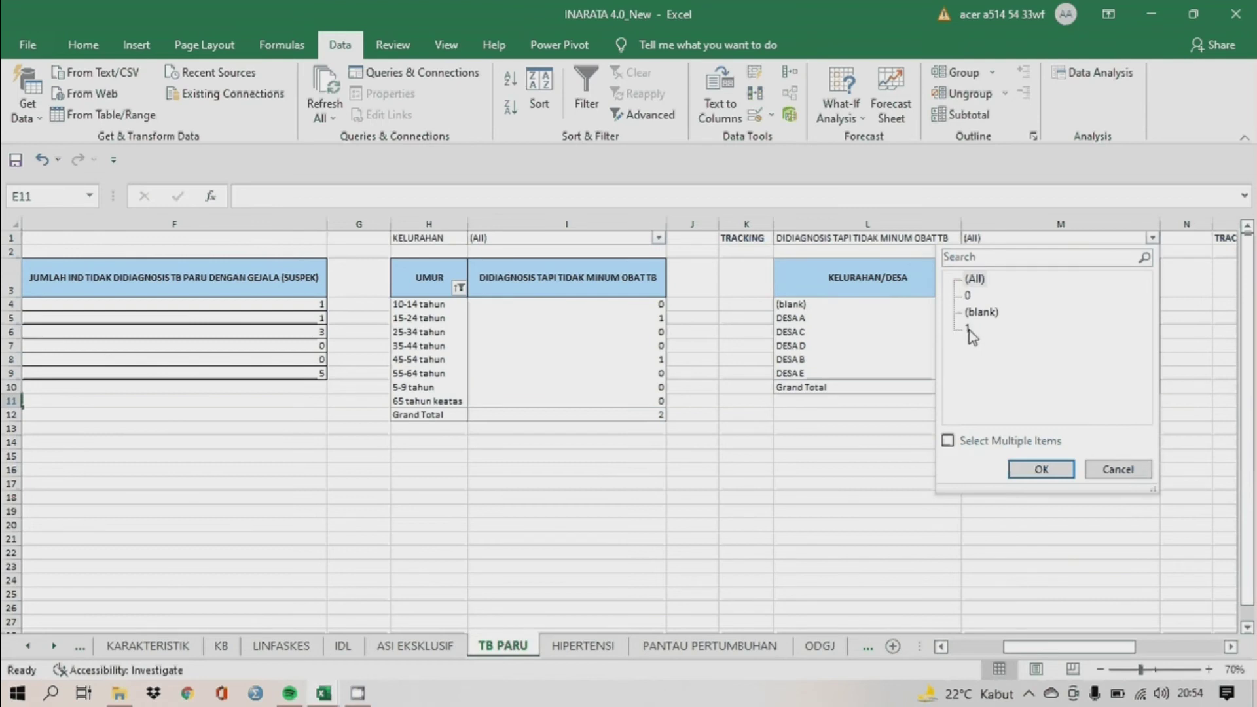
pyautogui.click(968, 329)
pyautogui.click(1016, 472)
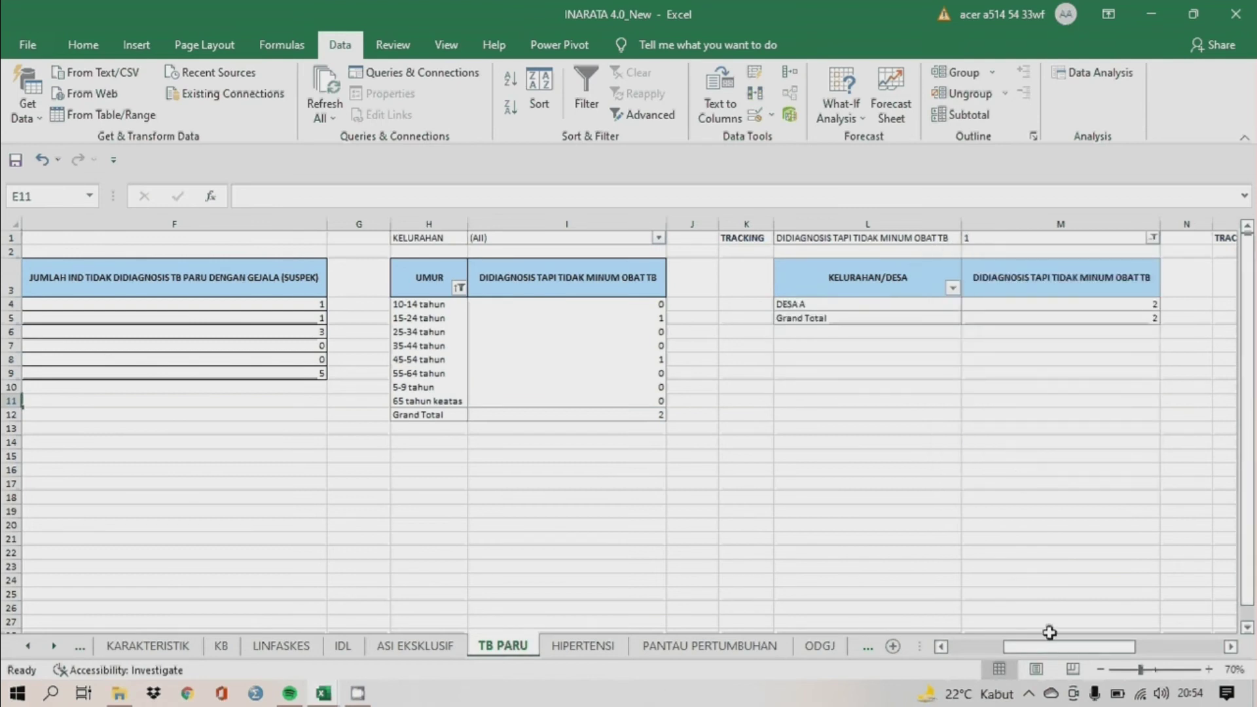
# In the SUSPEK TB tracking PivotTable, exclude (blank) from KELURAHAN/DESA and set the SUSPEK TB report filter to 1.
pyautogui.moveTo(1077, 648); pyautogui.dragTo(1129, 646)
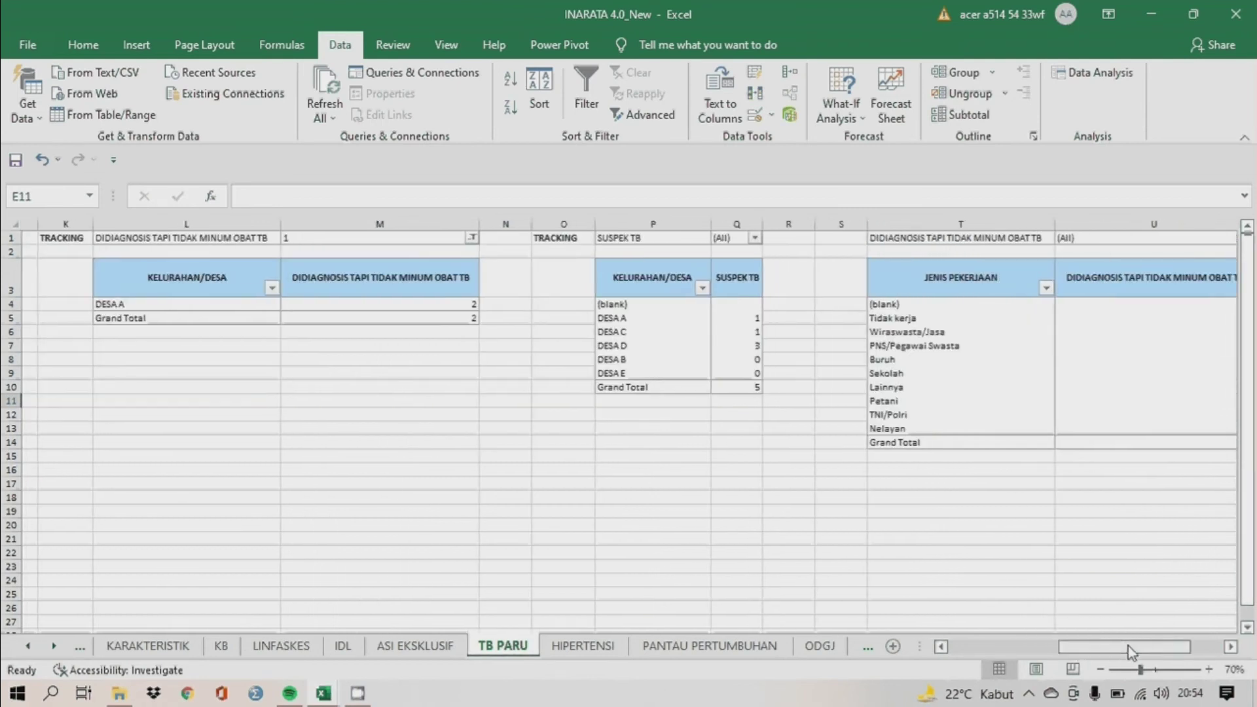
pyautogui.click(692, 286)
pyautogui.click(502, 487)
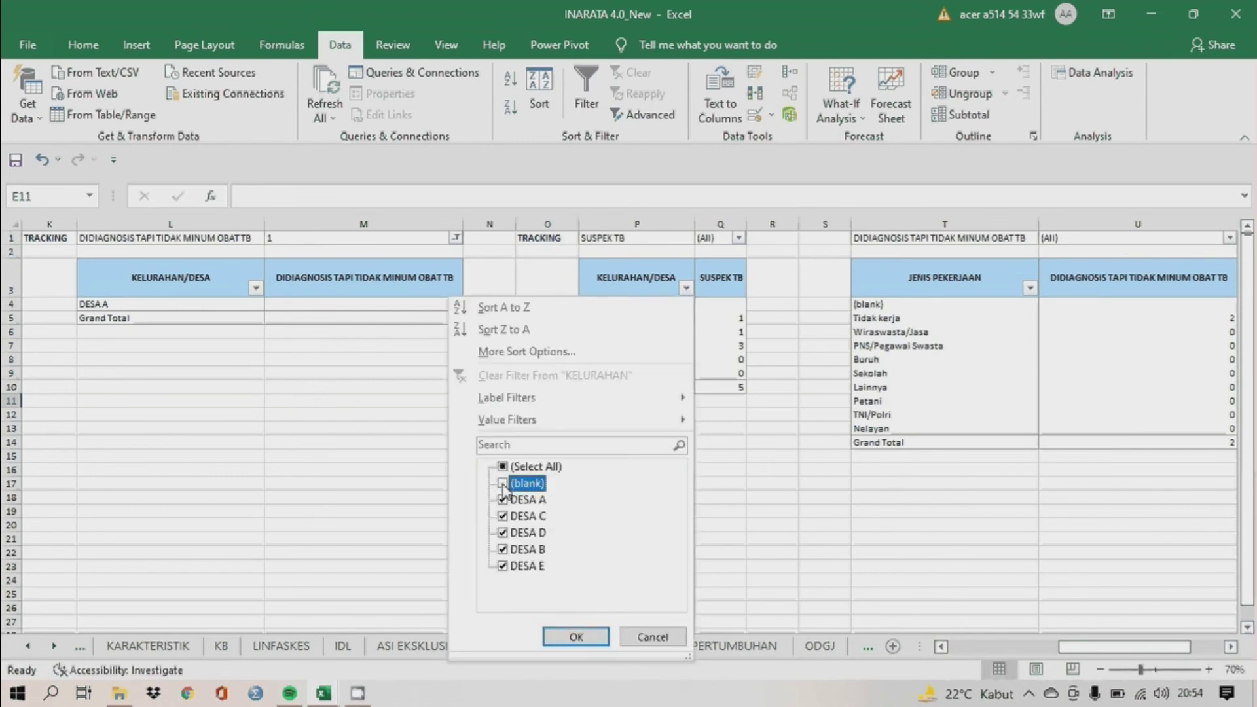
pyautogui.click(565, 637)
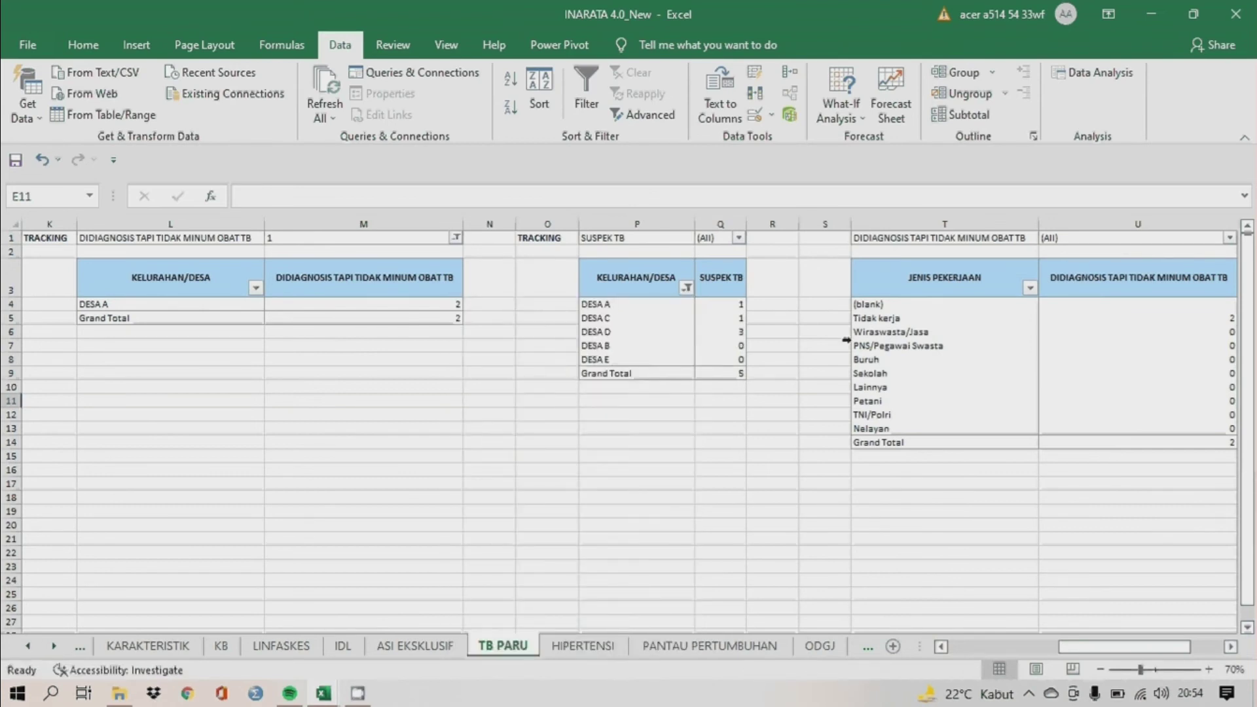
pyautogui.click(739, 238)
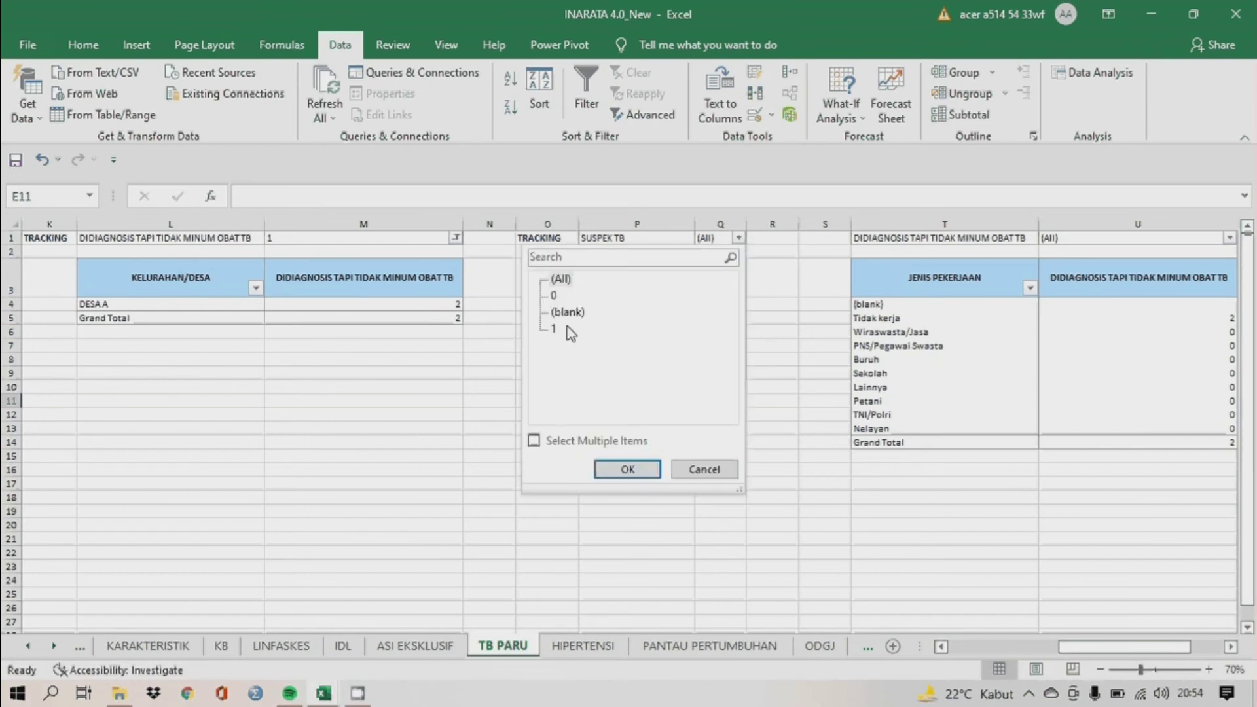
pyautogui.click(552, 330)
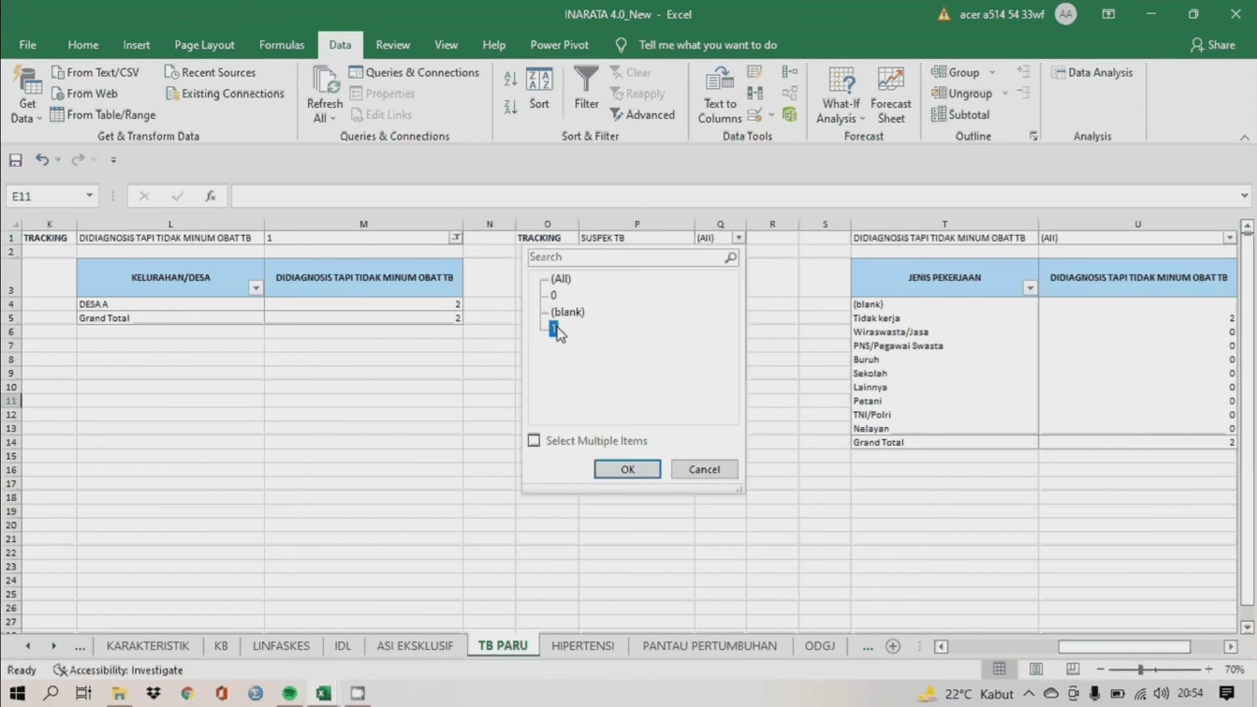
pyautogui.click(625, 470)
# Set the DIDIAGNOSIS TAPI TIDAK MINUM OBAT TB report filter of the JENIS PEKERJAAN PivotTable to 1.
pyautogui.moveTo(1096, 652); pyautogui.dragTo(1142, 646)
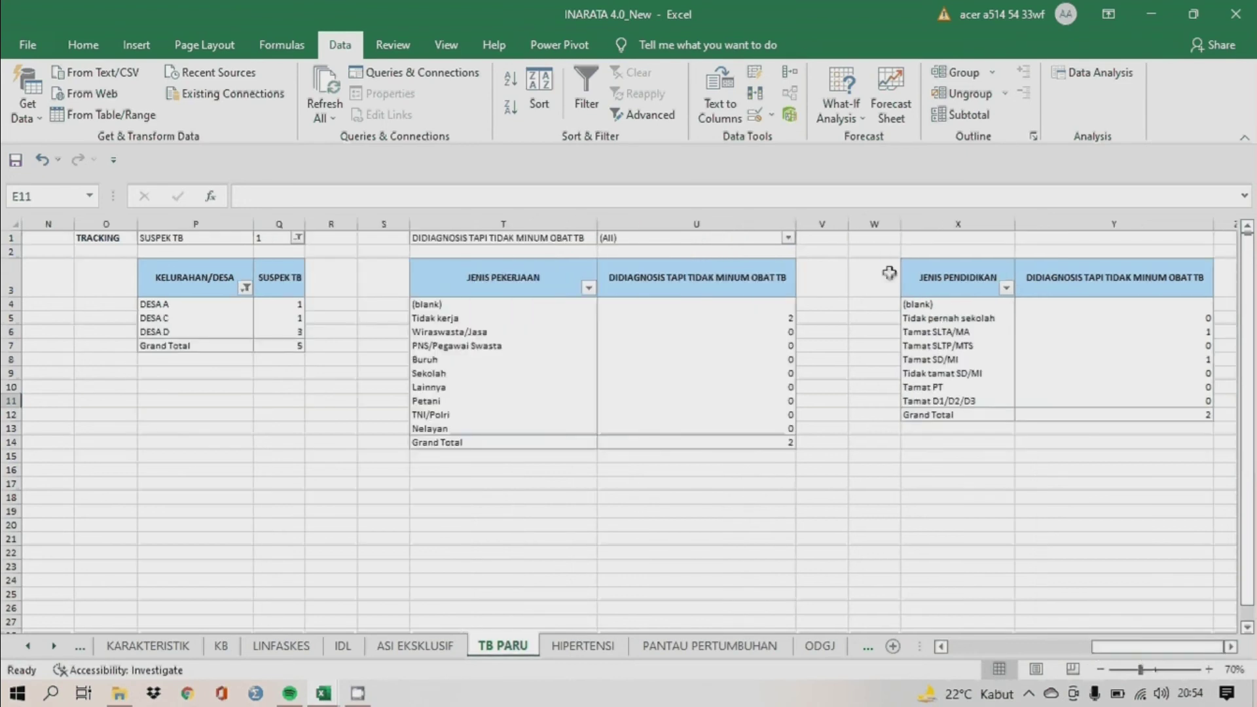
pyautogui.click(788, 238)
pyautogui.click(605, 329)
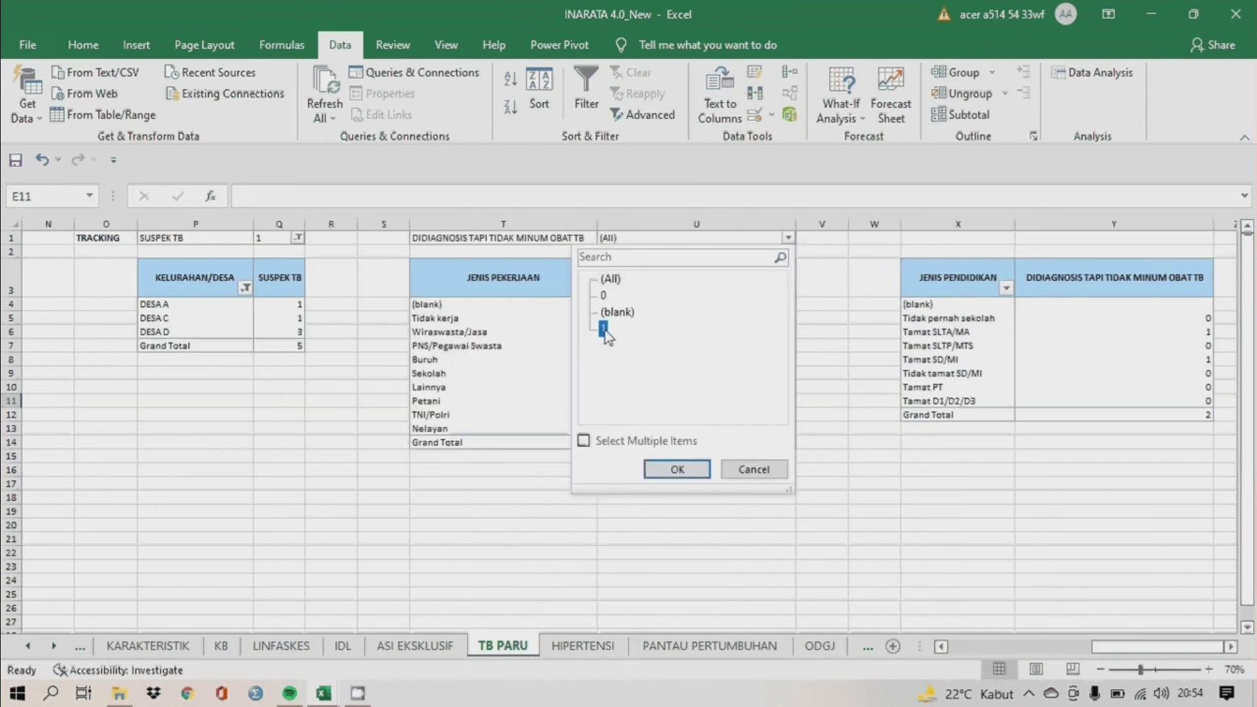
pyautogui.click(665, 470)
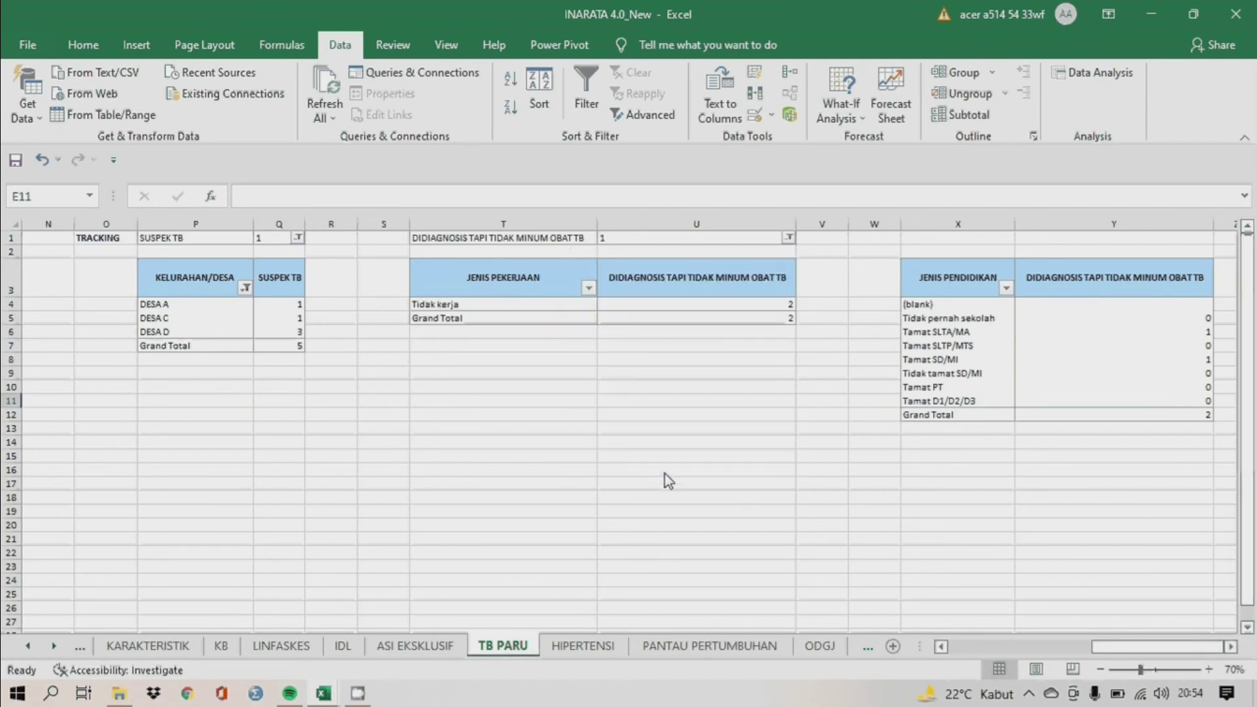
# Exclude (blank) from the JENIS PENDIDIKAN filter of the education PivotTable on the TB PARU sheet.
pyautogui.click(1006, 288)
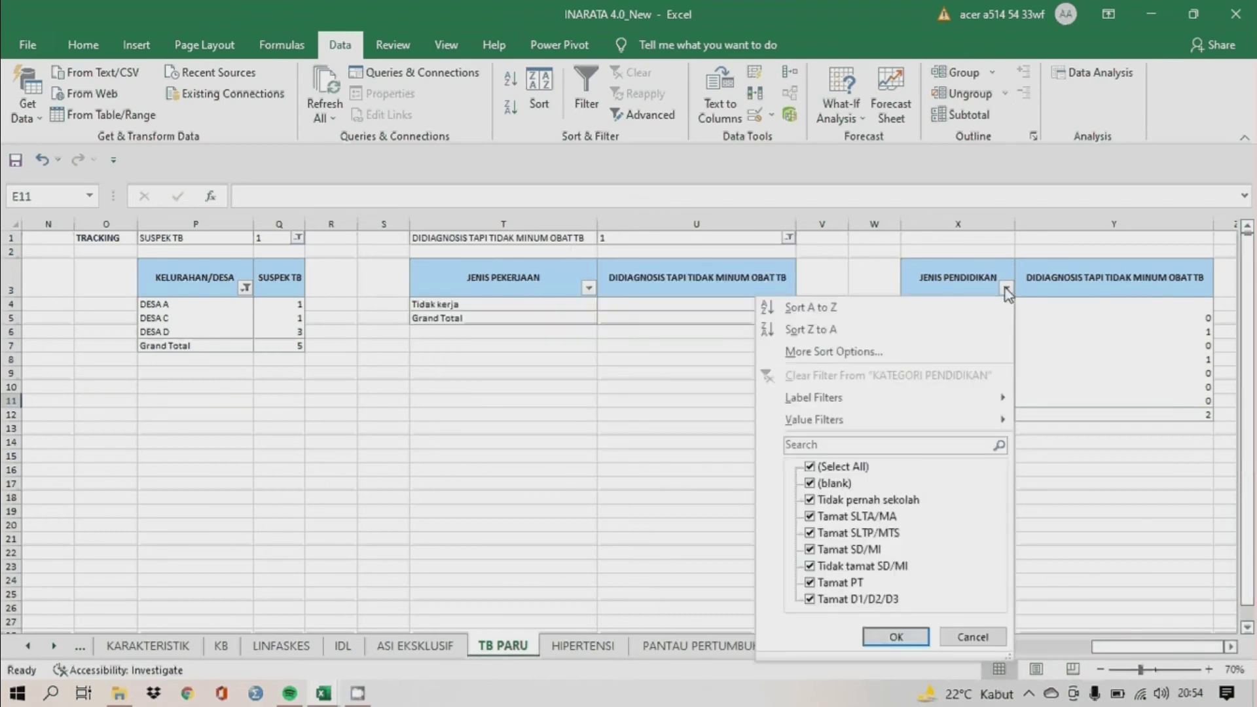
pyautogui.click(817, 485)
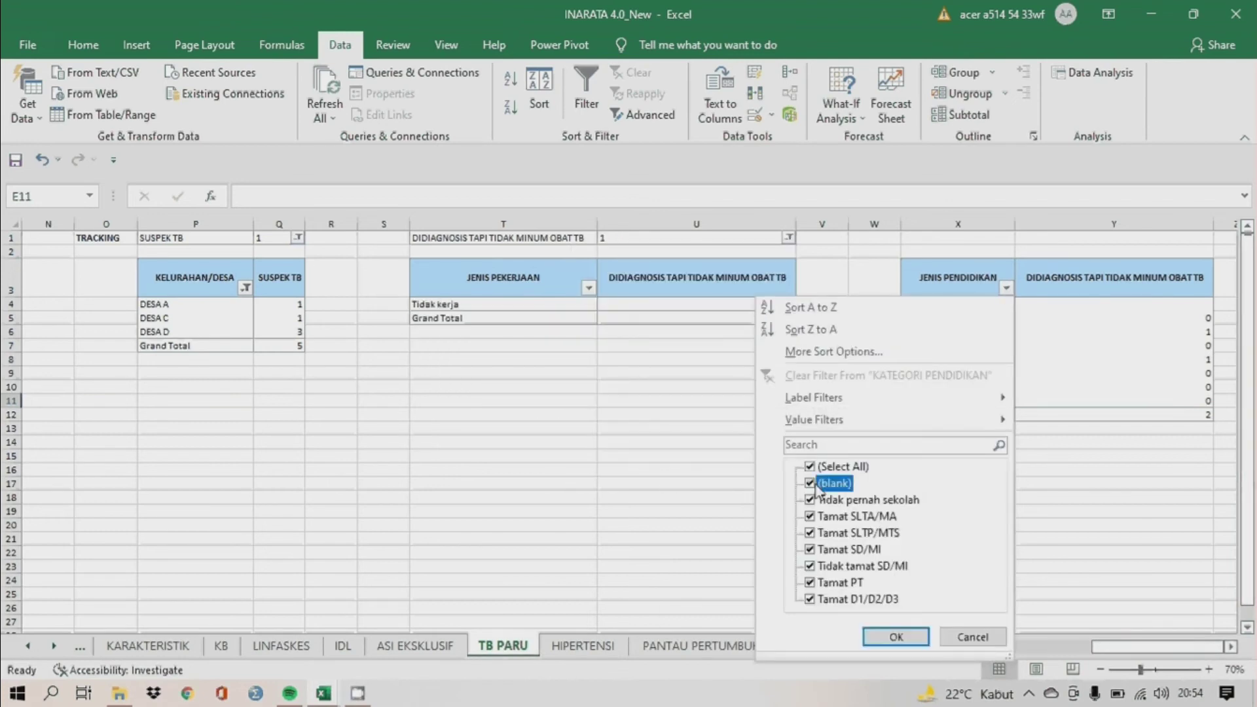
pyautogui.click(894, 637)
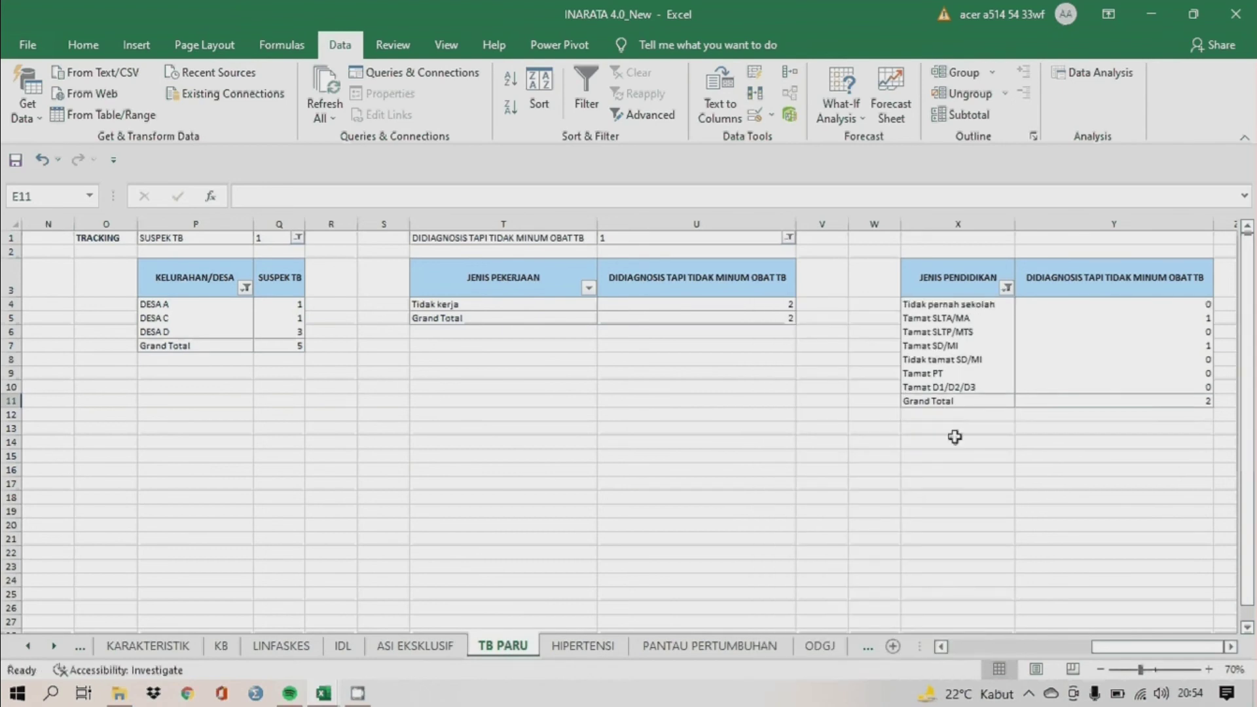
# Insert a 3-D Clustered Column PivotChart from the main KELURAHAN/DESA PivotTable on the TB PARU sheet.
pyautogui.moveTo(1102, 649); pyautogui.dragTo(950, 658)
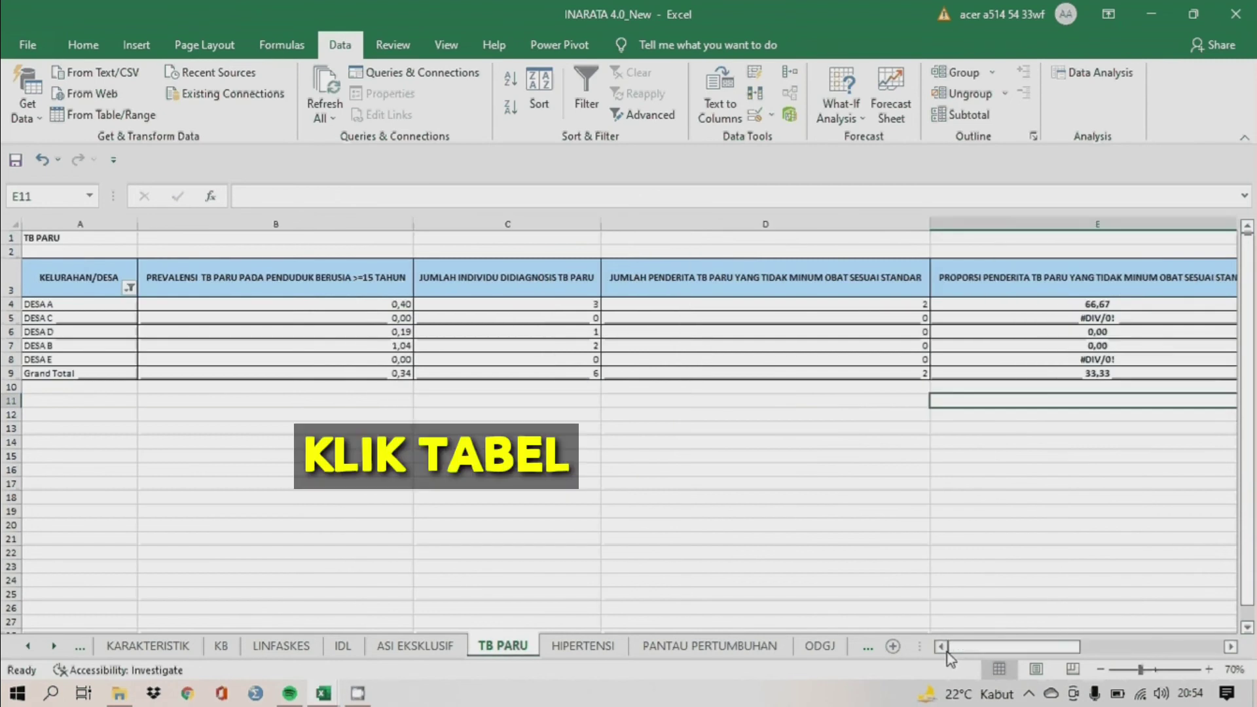
pyautogui.click(539, 351)
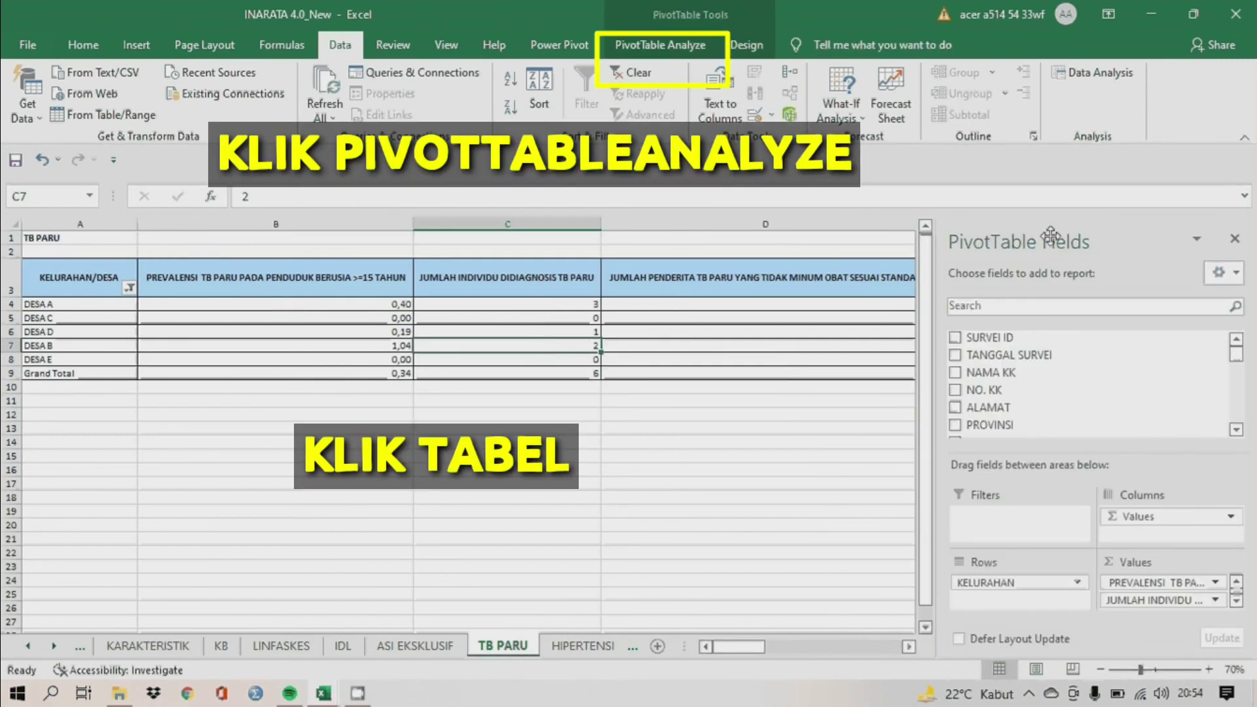
pyautogui.click(1234, 242)
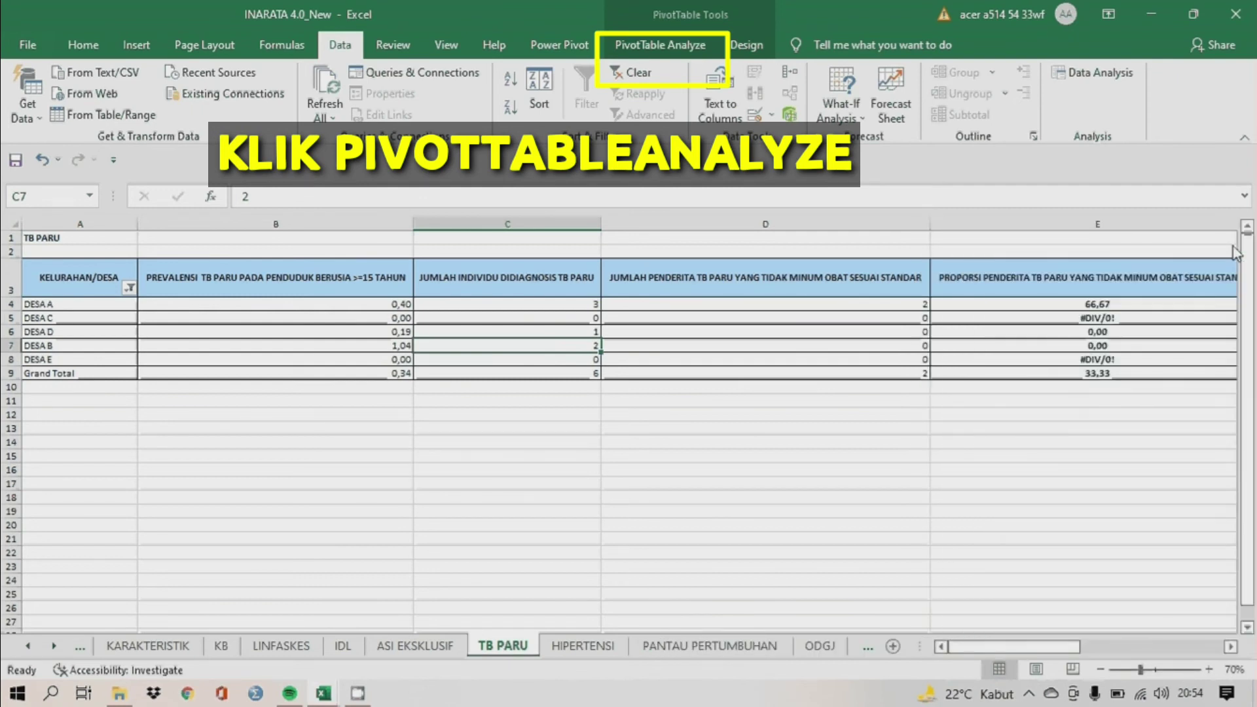
pyautogui.click(666, 50)
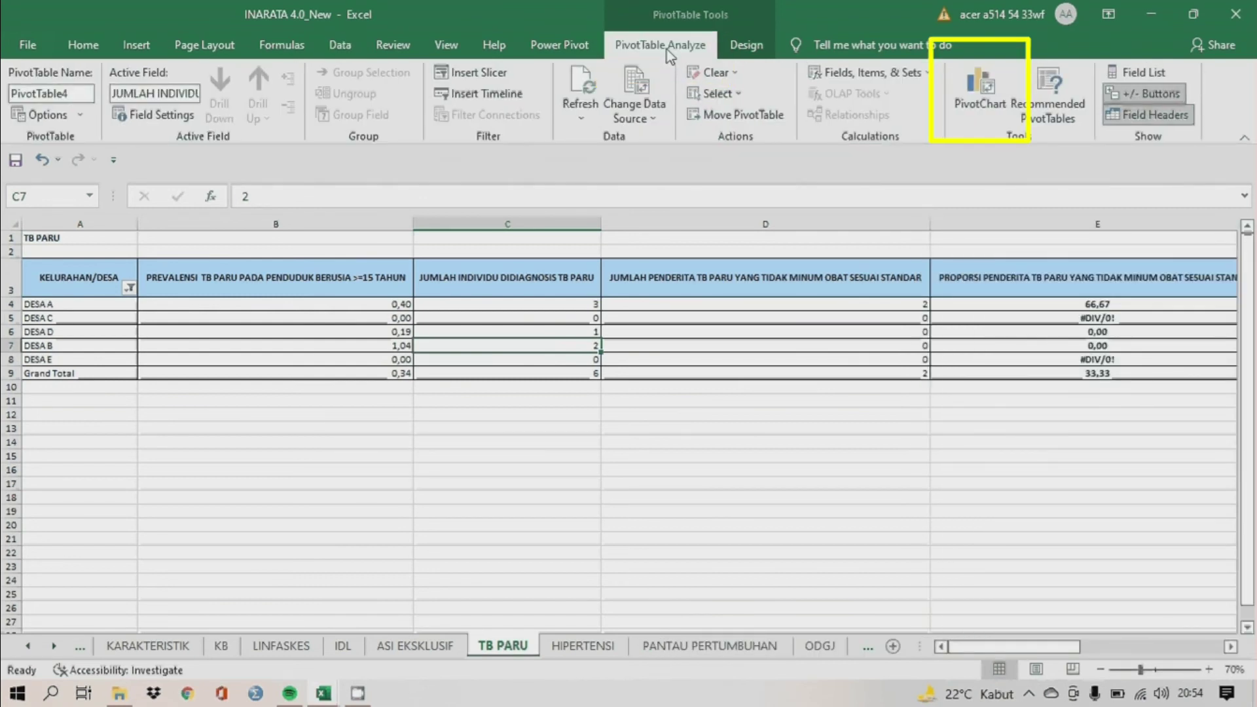
pyautogui.click(987, 82)
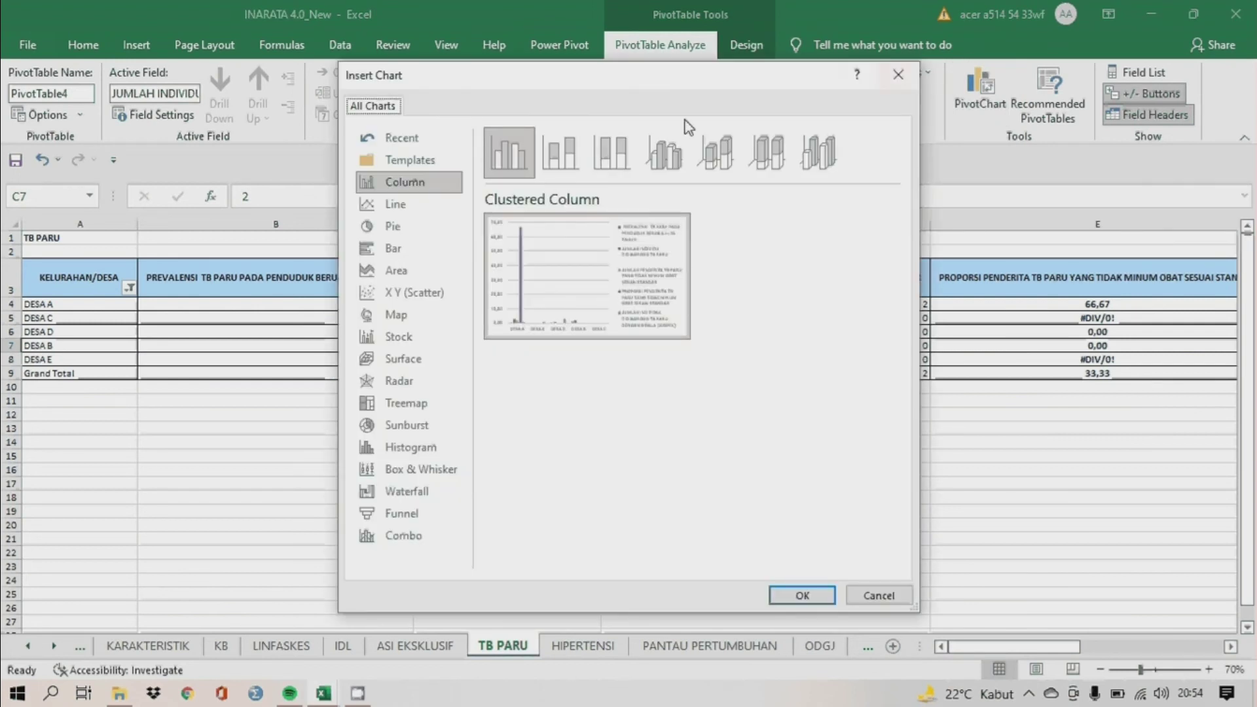
pyautogui.click(676, 165)
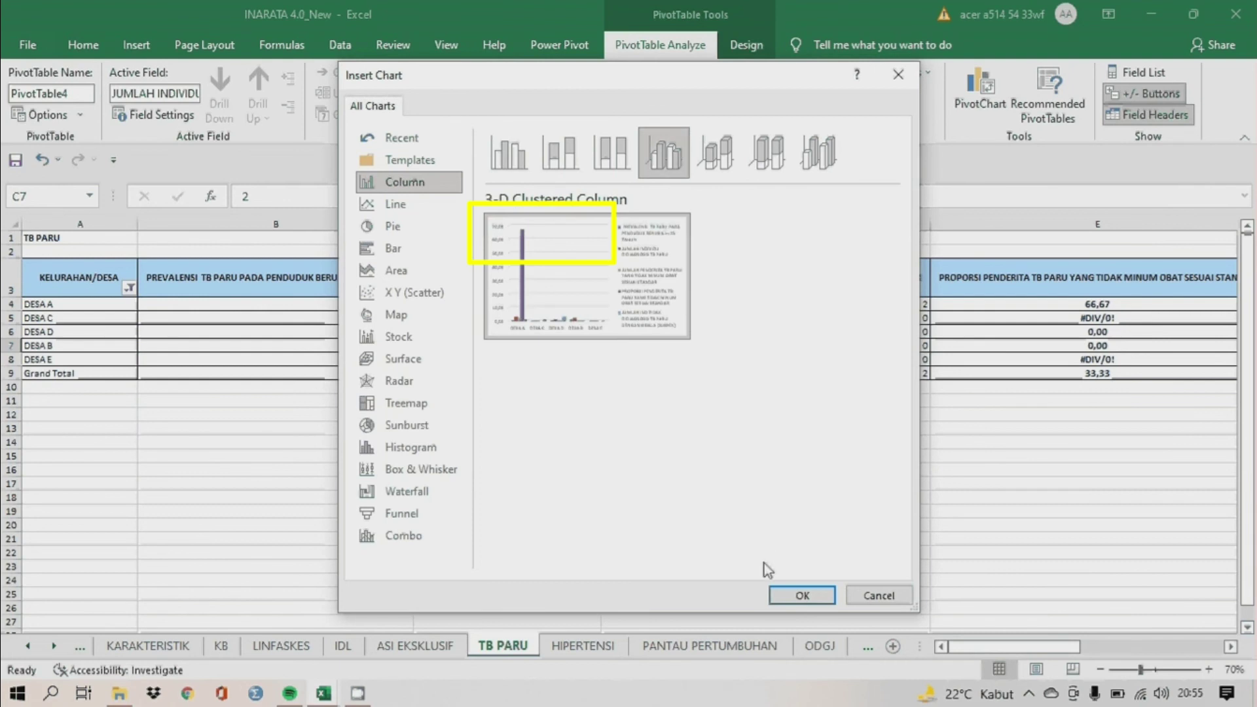
pyautogui.click(782, 593)
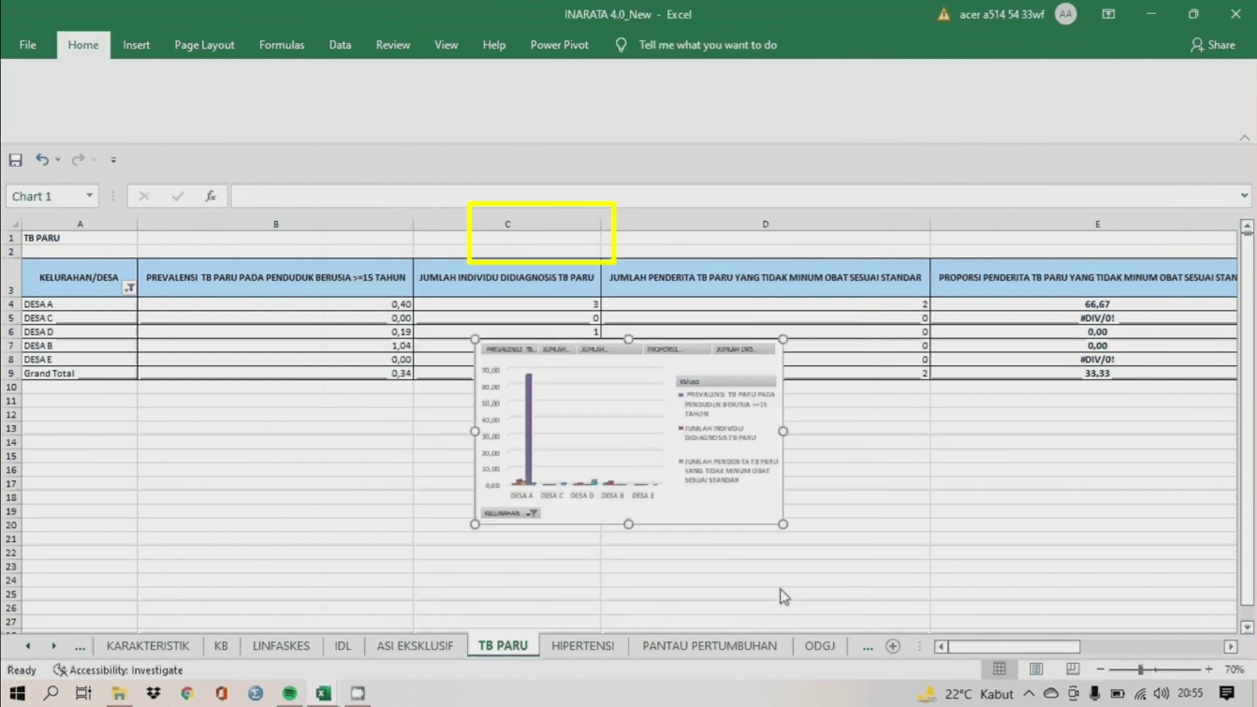
# Enlarge the PivotChart to about 10,78 cm high by 23,45 cm wide and place it just below the main TB PARU table.
pyautogui.moveTo(783, 523); pyautogui.dragTo(1044, 600)
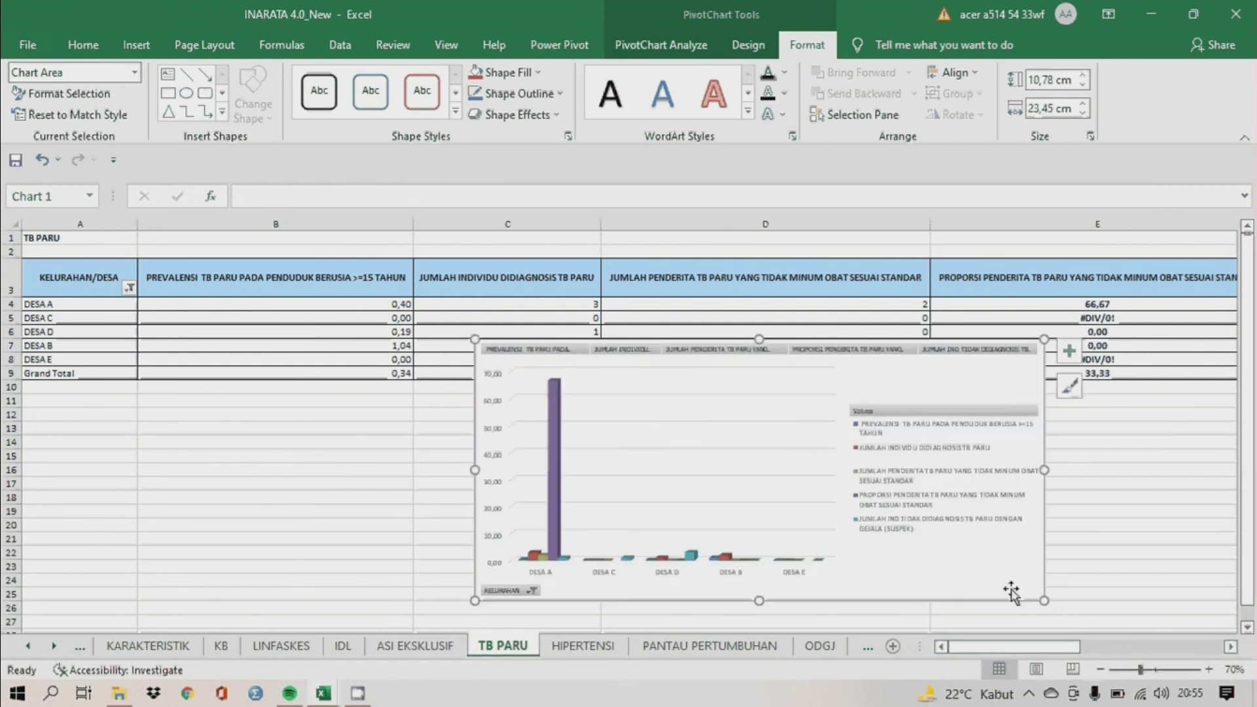
pyautogui.moveTo(574, 340); pyautogui.dragTo(454, 385)
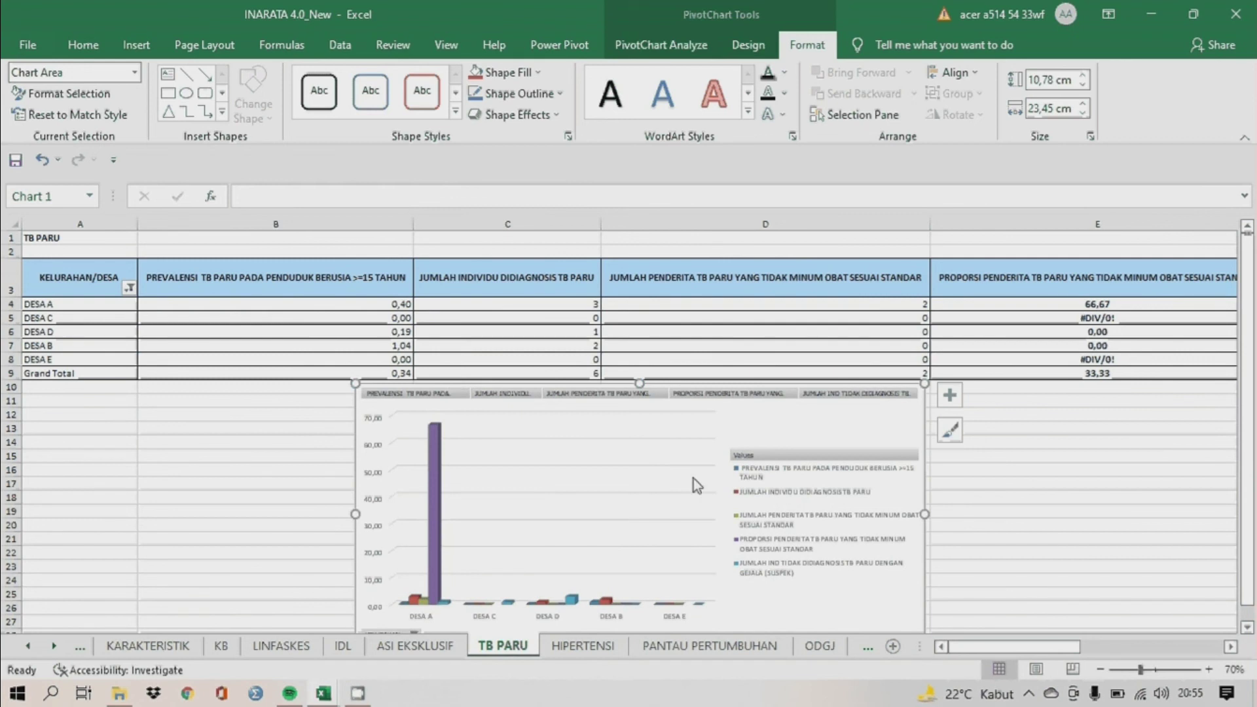
# Add data labels to the PROPORSI PENDERITA TB PARU YANG TIDAK MINUM OBAT SESUAI STANDAR series in the chart.
pyautogui.click(434, 545)
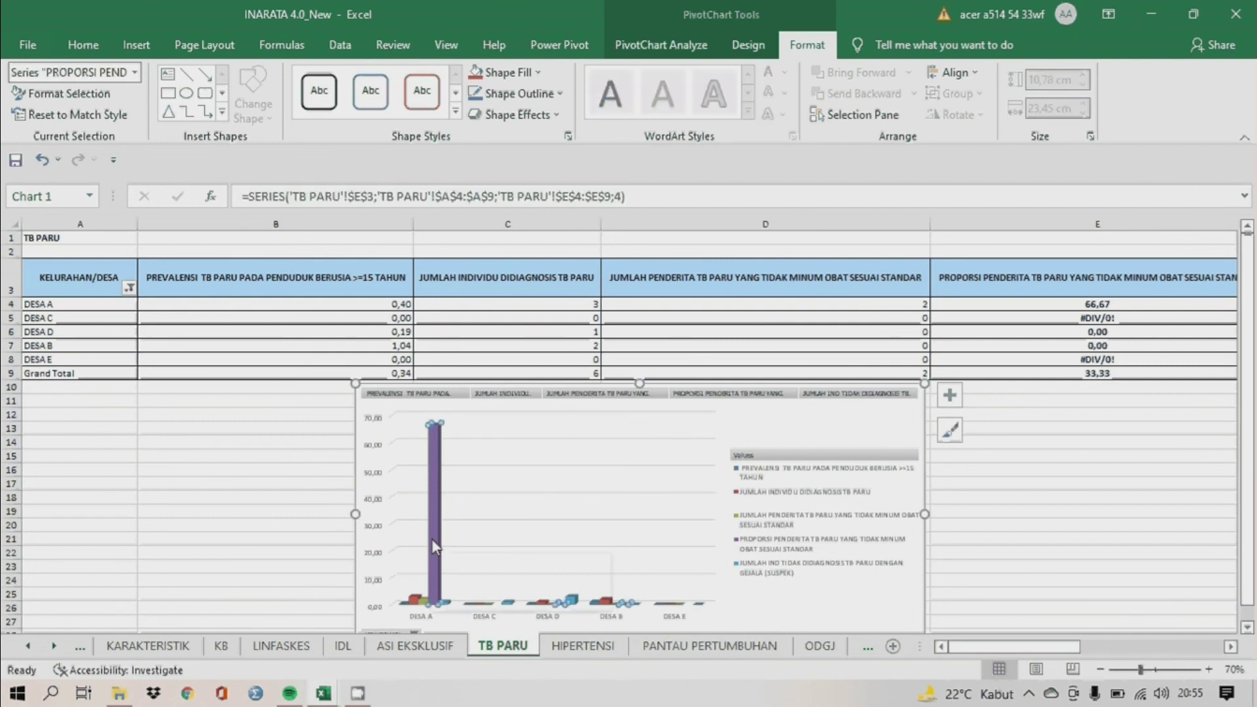
pyautogui.rightClick(434, 546)
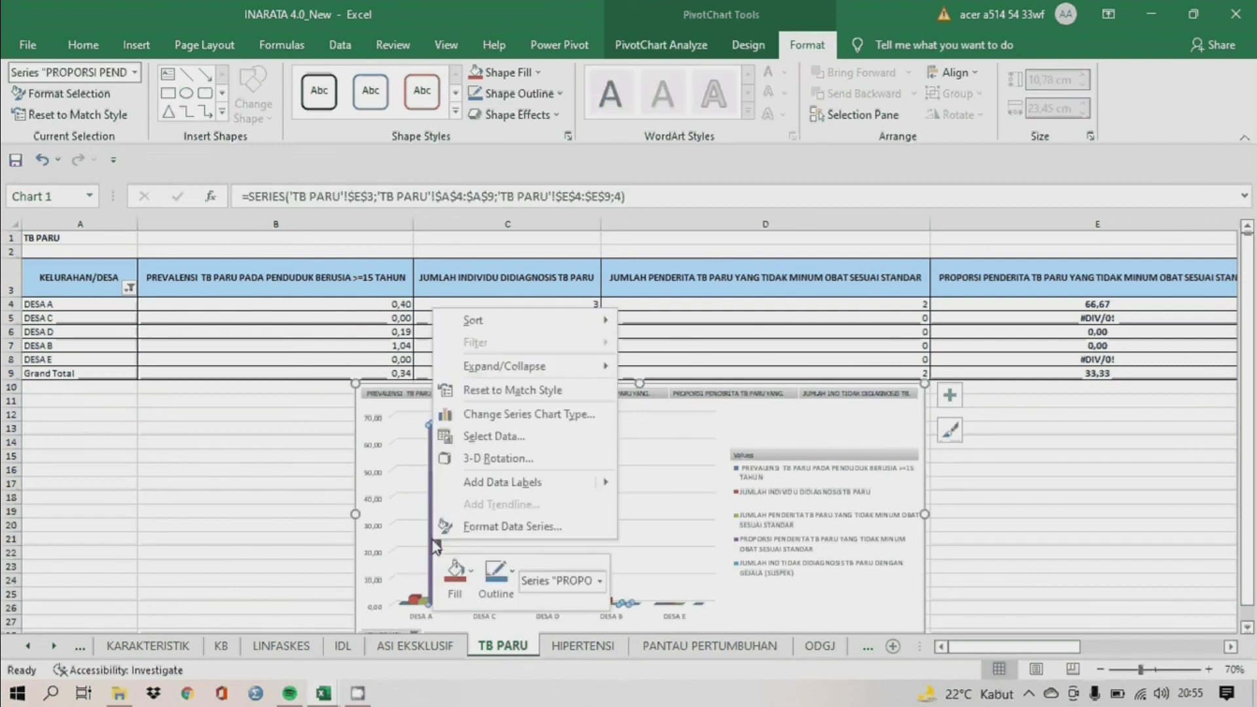
pyautogui.click(481, 491)
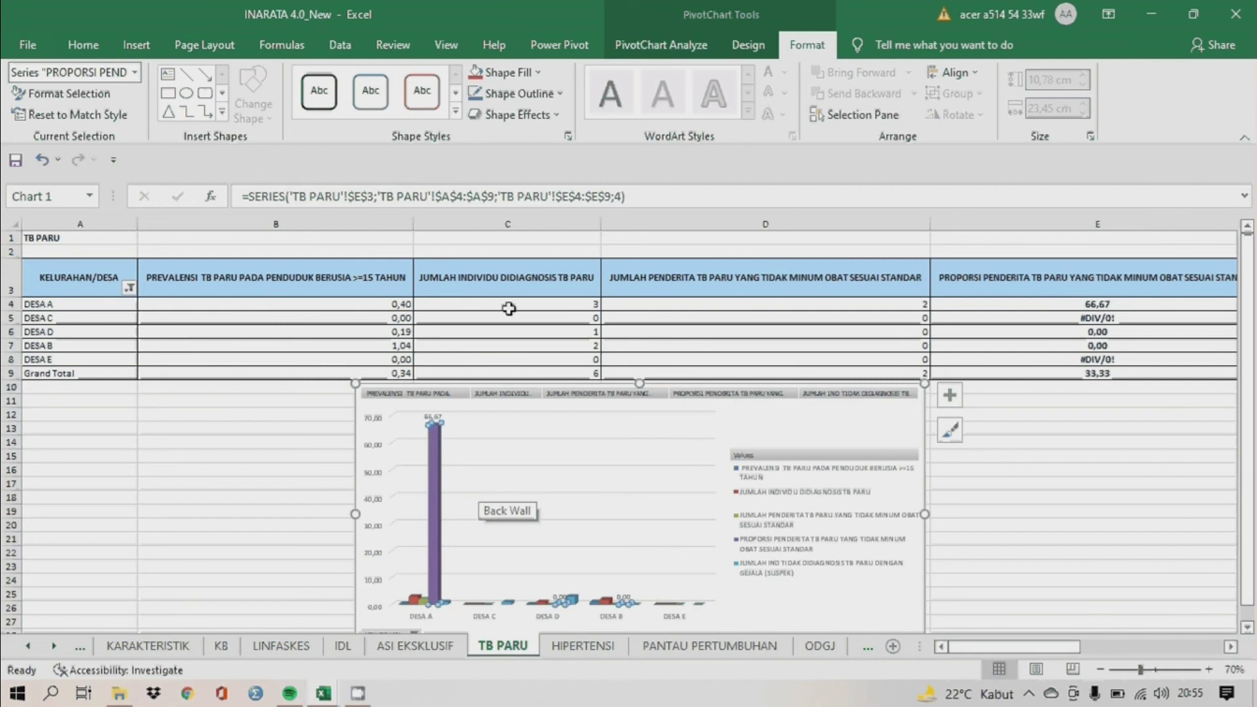
# Drill down into the DESA A value of the DIDIAGNOSIS TAPI TIDAK MINUM OBAT TB tracking PivotTable and check the NAMA KK entries behind it.
pyautogui.moveTo(1032, 648); pyautogui.dragTo(1083, 647)
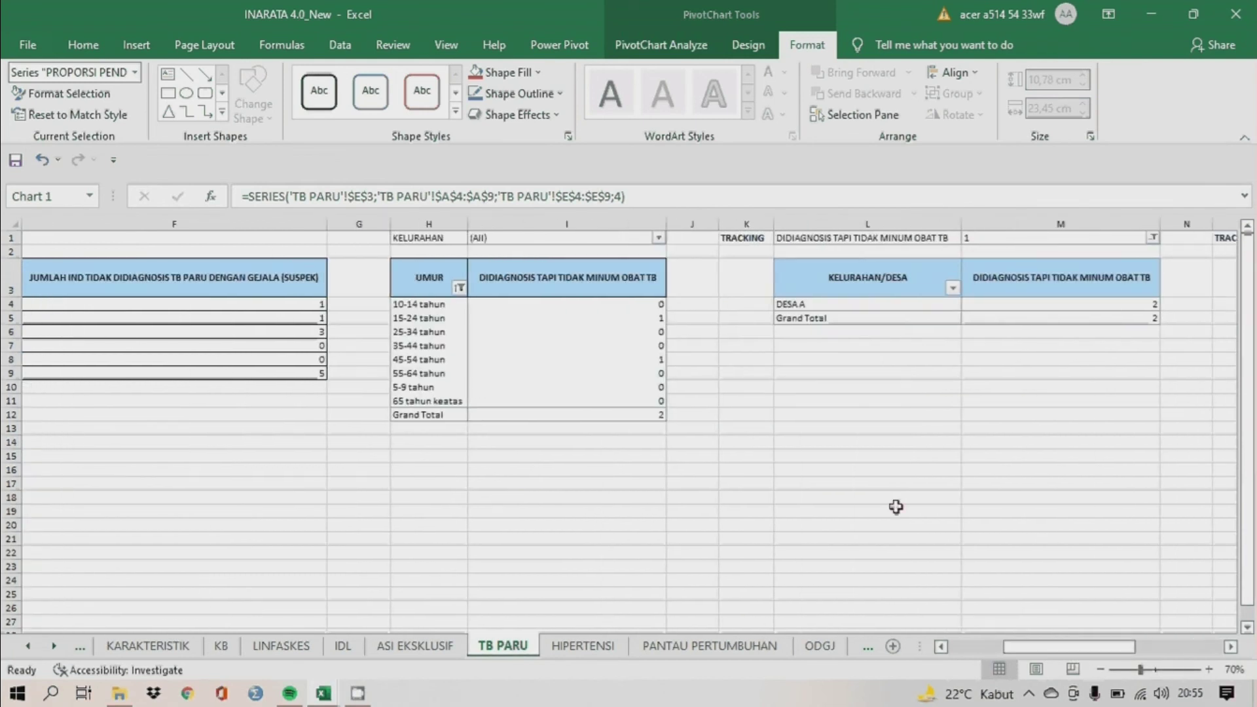
pyautogui.click(581, 463)
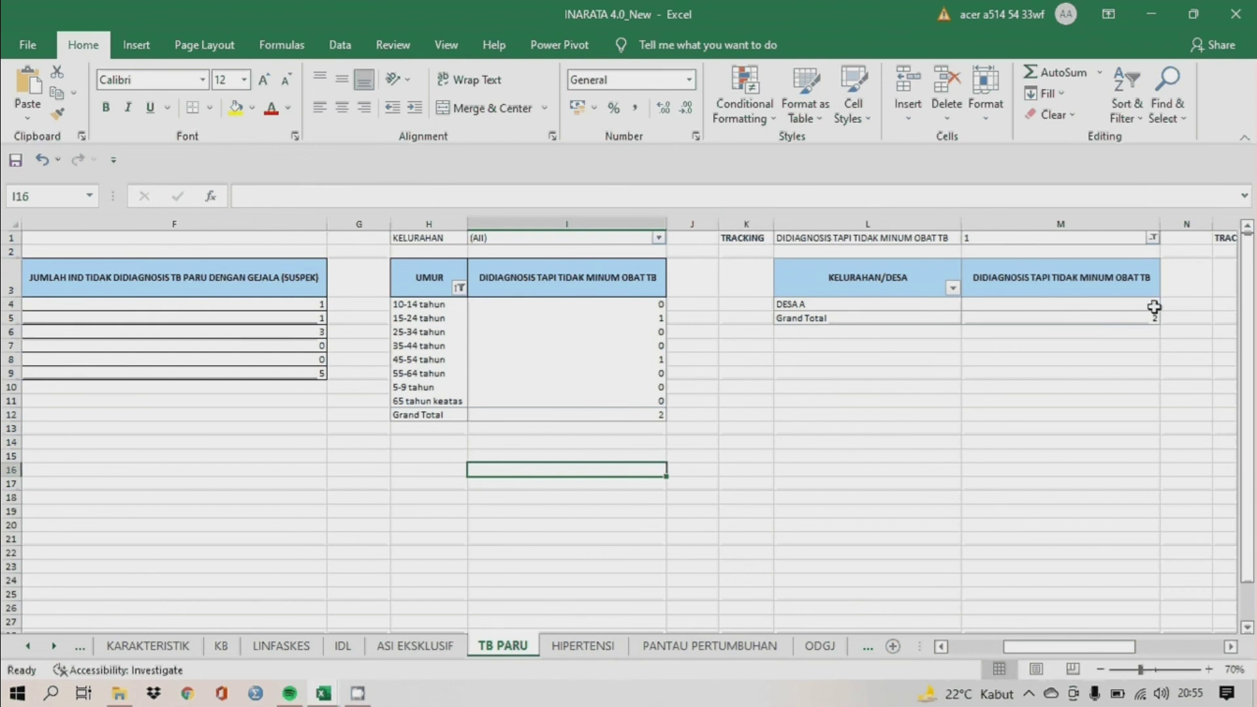
pyautogui.moveTo(1141, 306)
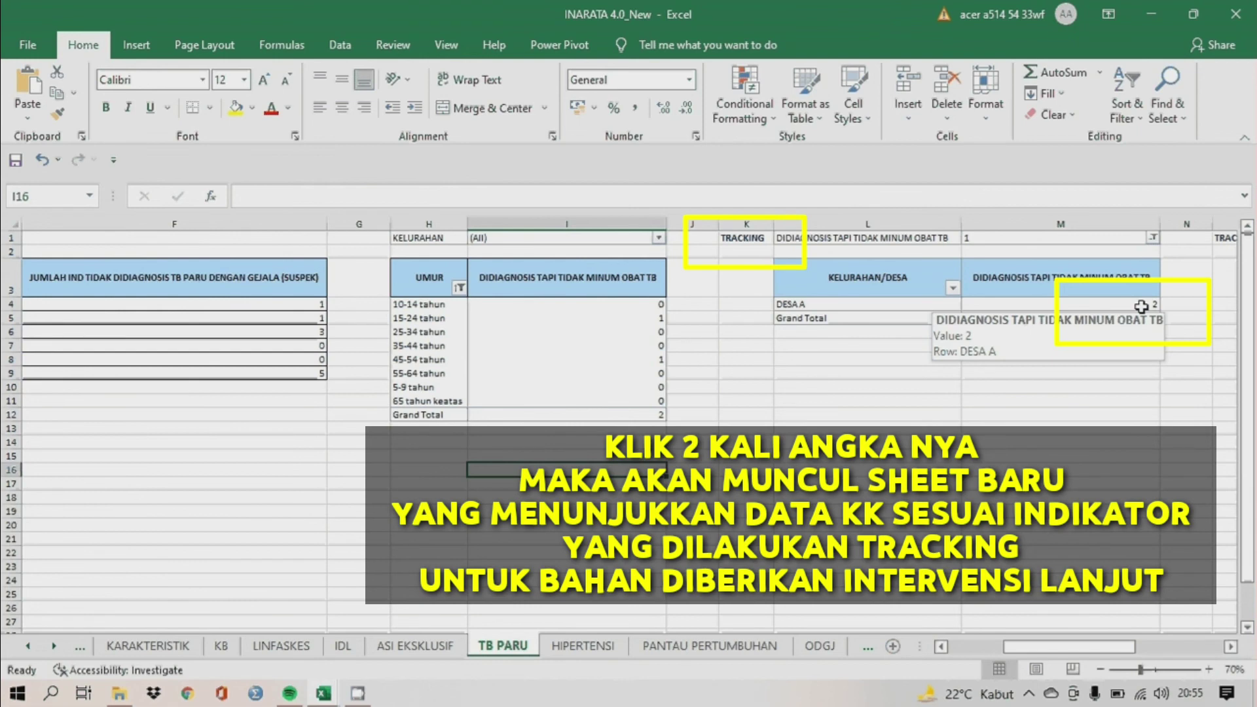
pyautogui.doubleClick(1141, 306)
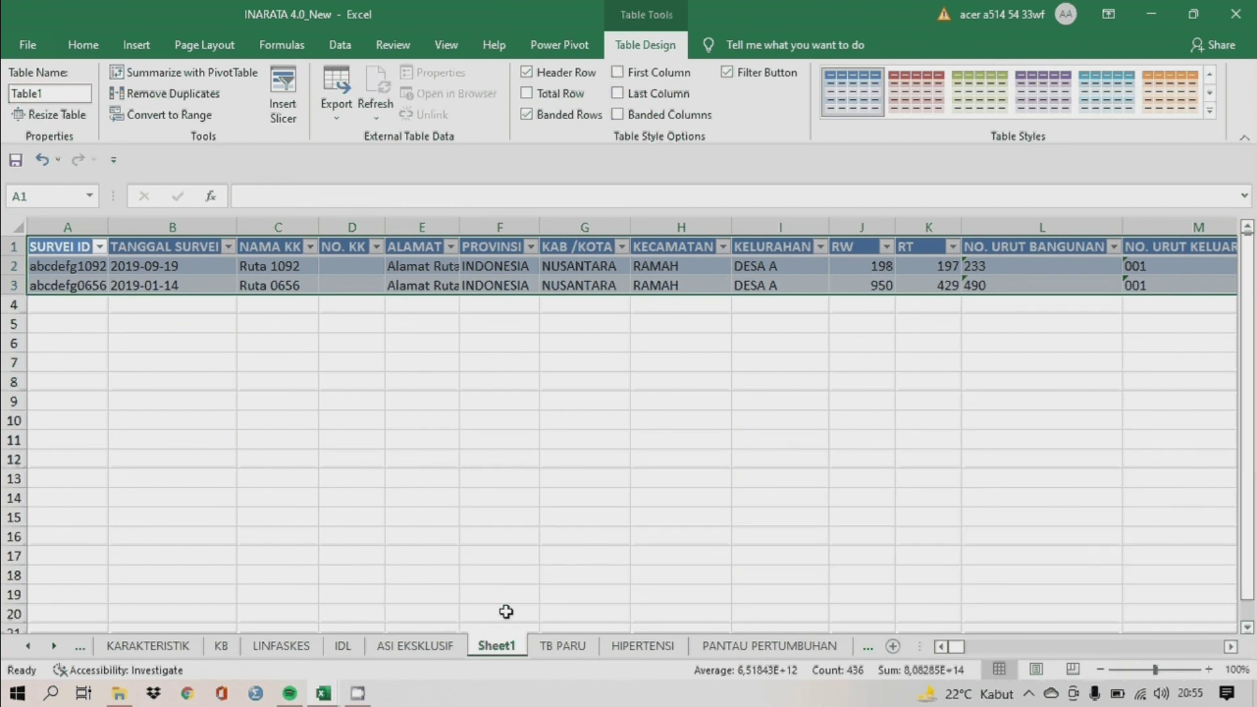
pyautogui.click(269, 262)
pyautogui.click(276, 284)
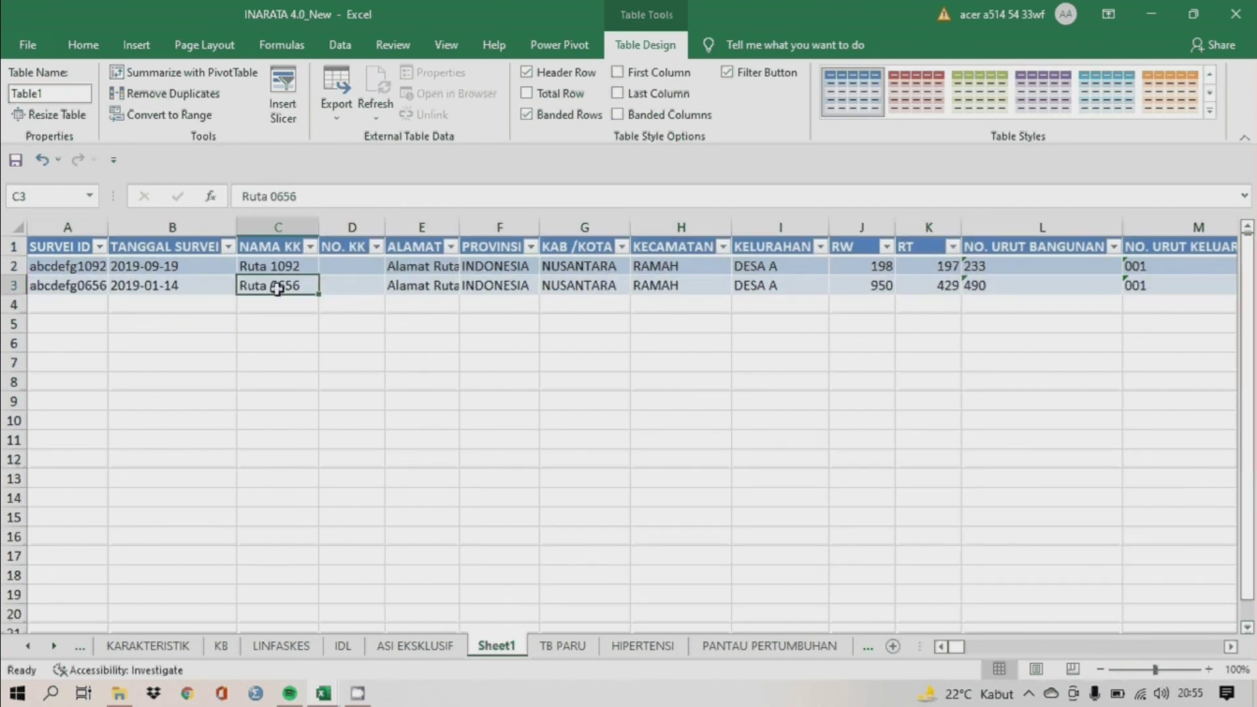